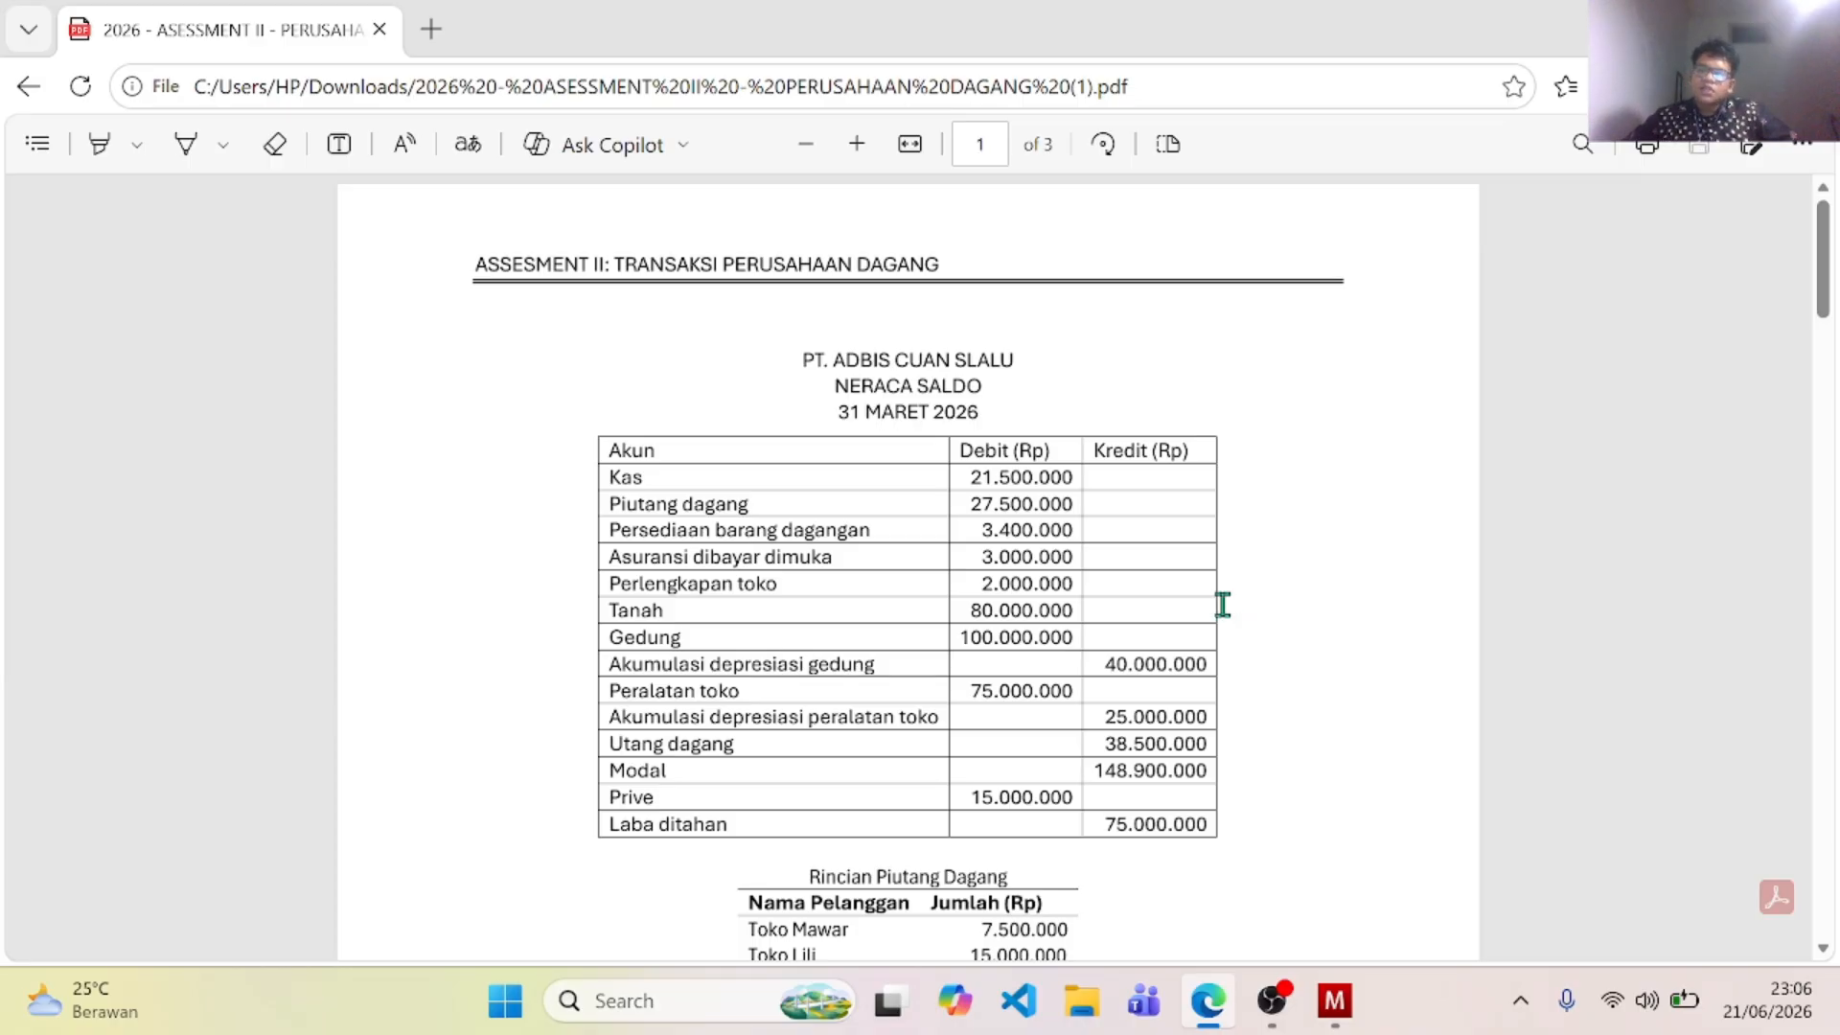
# Step: Review the assessment PDF's 31 March 2026 trial balance, receivable and payable details, and April 2026 transaction table
pyautogui.scroll(-2, 1222, 604)
pyautogui.scroll(2, 1220, 600)
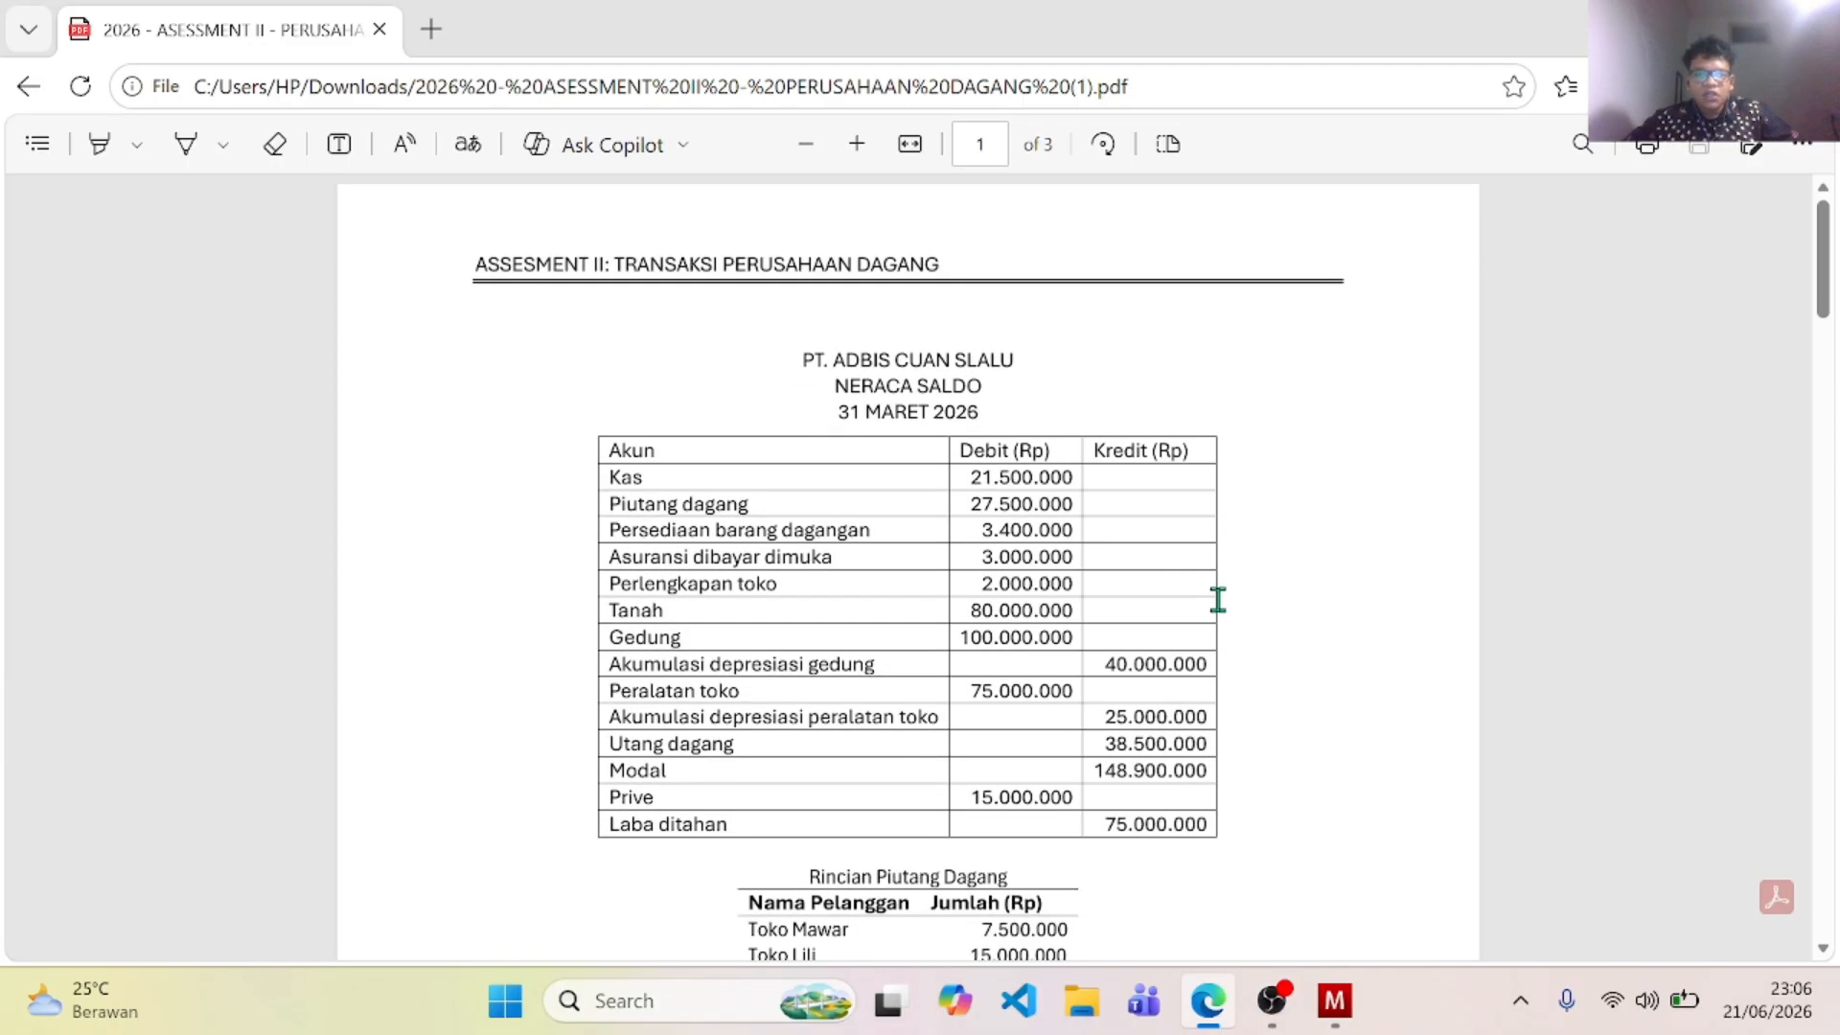
pyautogui.scroll(-10, 1217, 599)
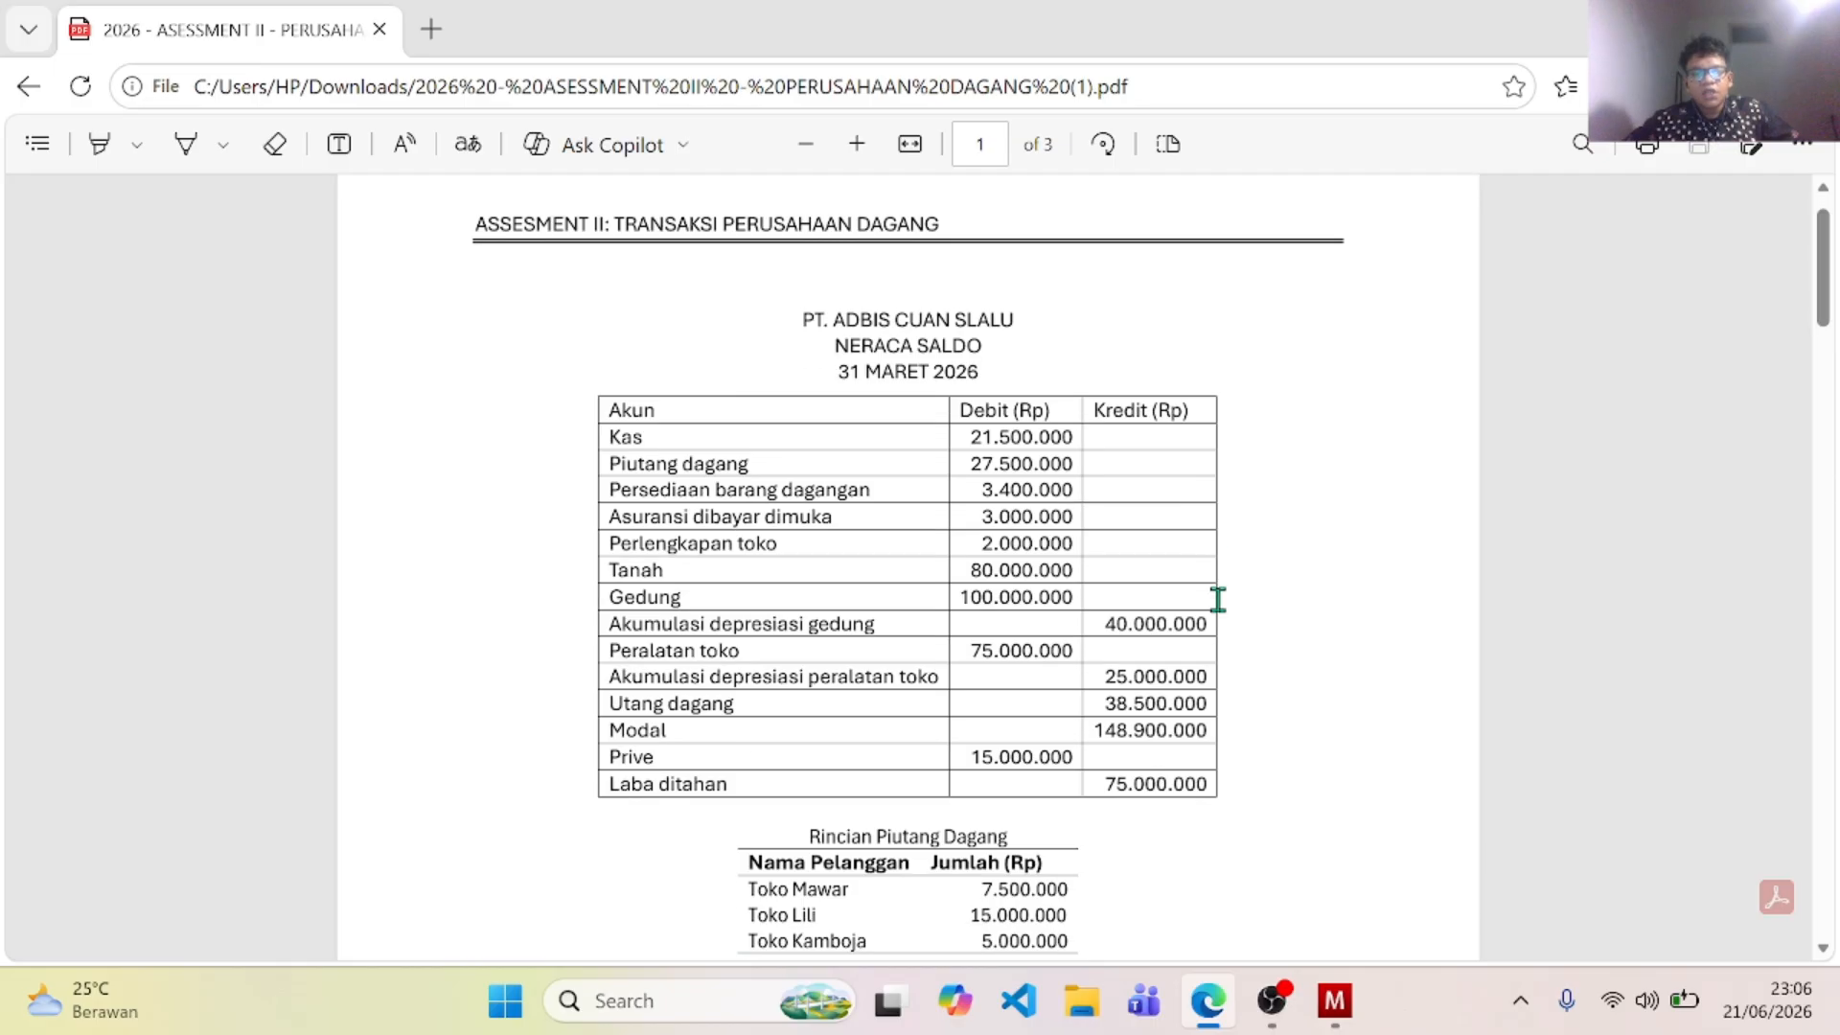
pyautogui.scroll(-5, 1213, 605)
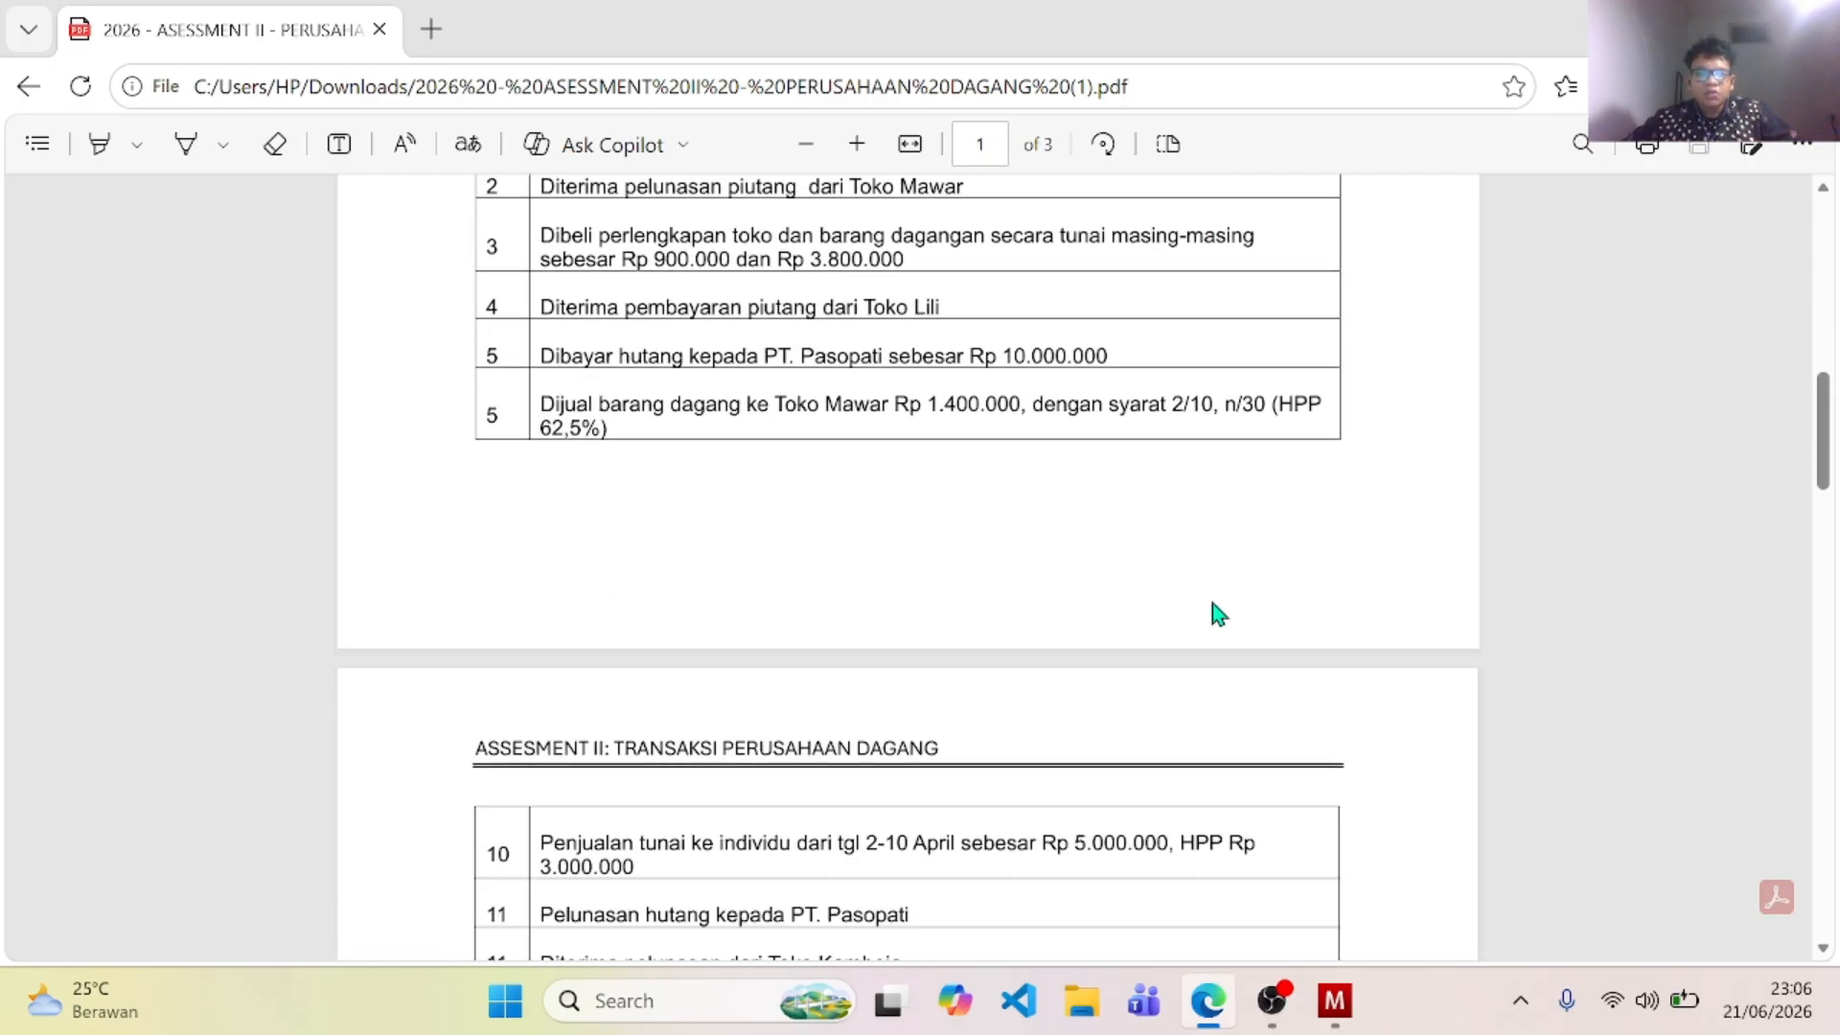
pyautogui.scroll(14, 1211, 600)
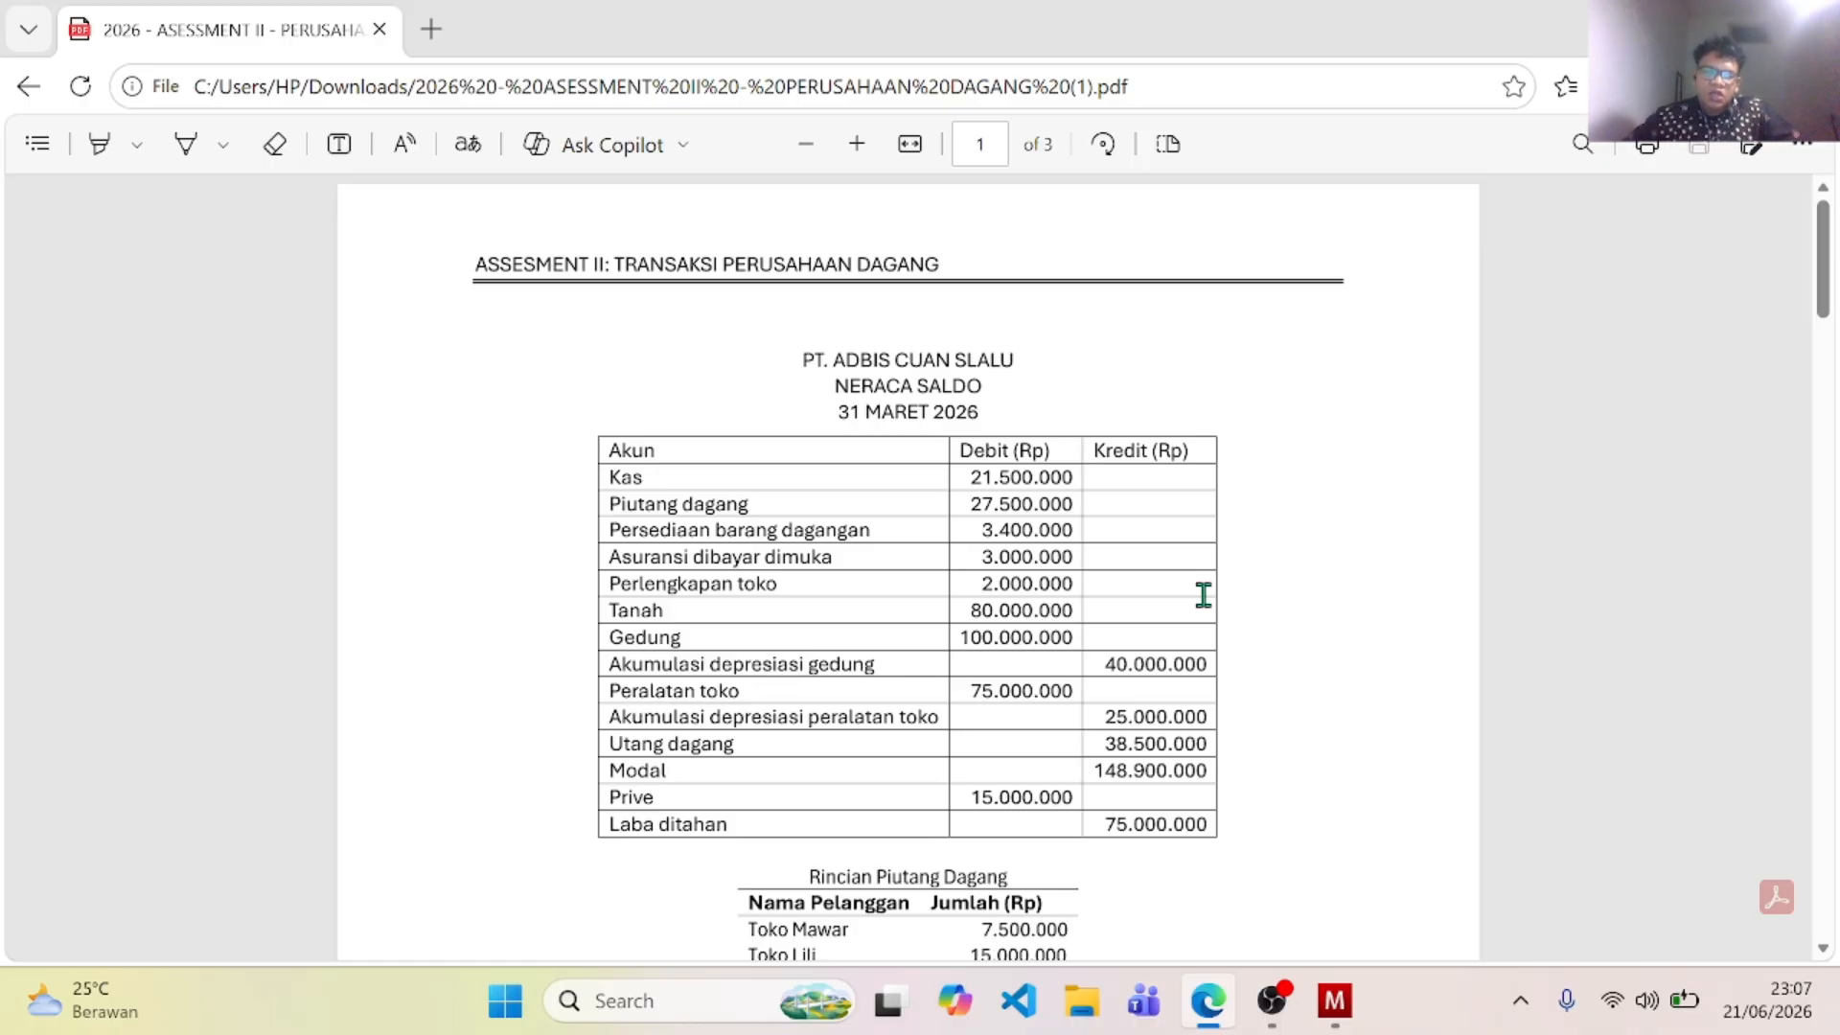
pyautogui.scroll(-12, 1202, 594)
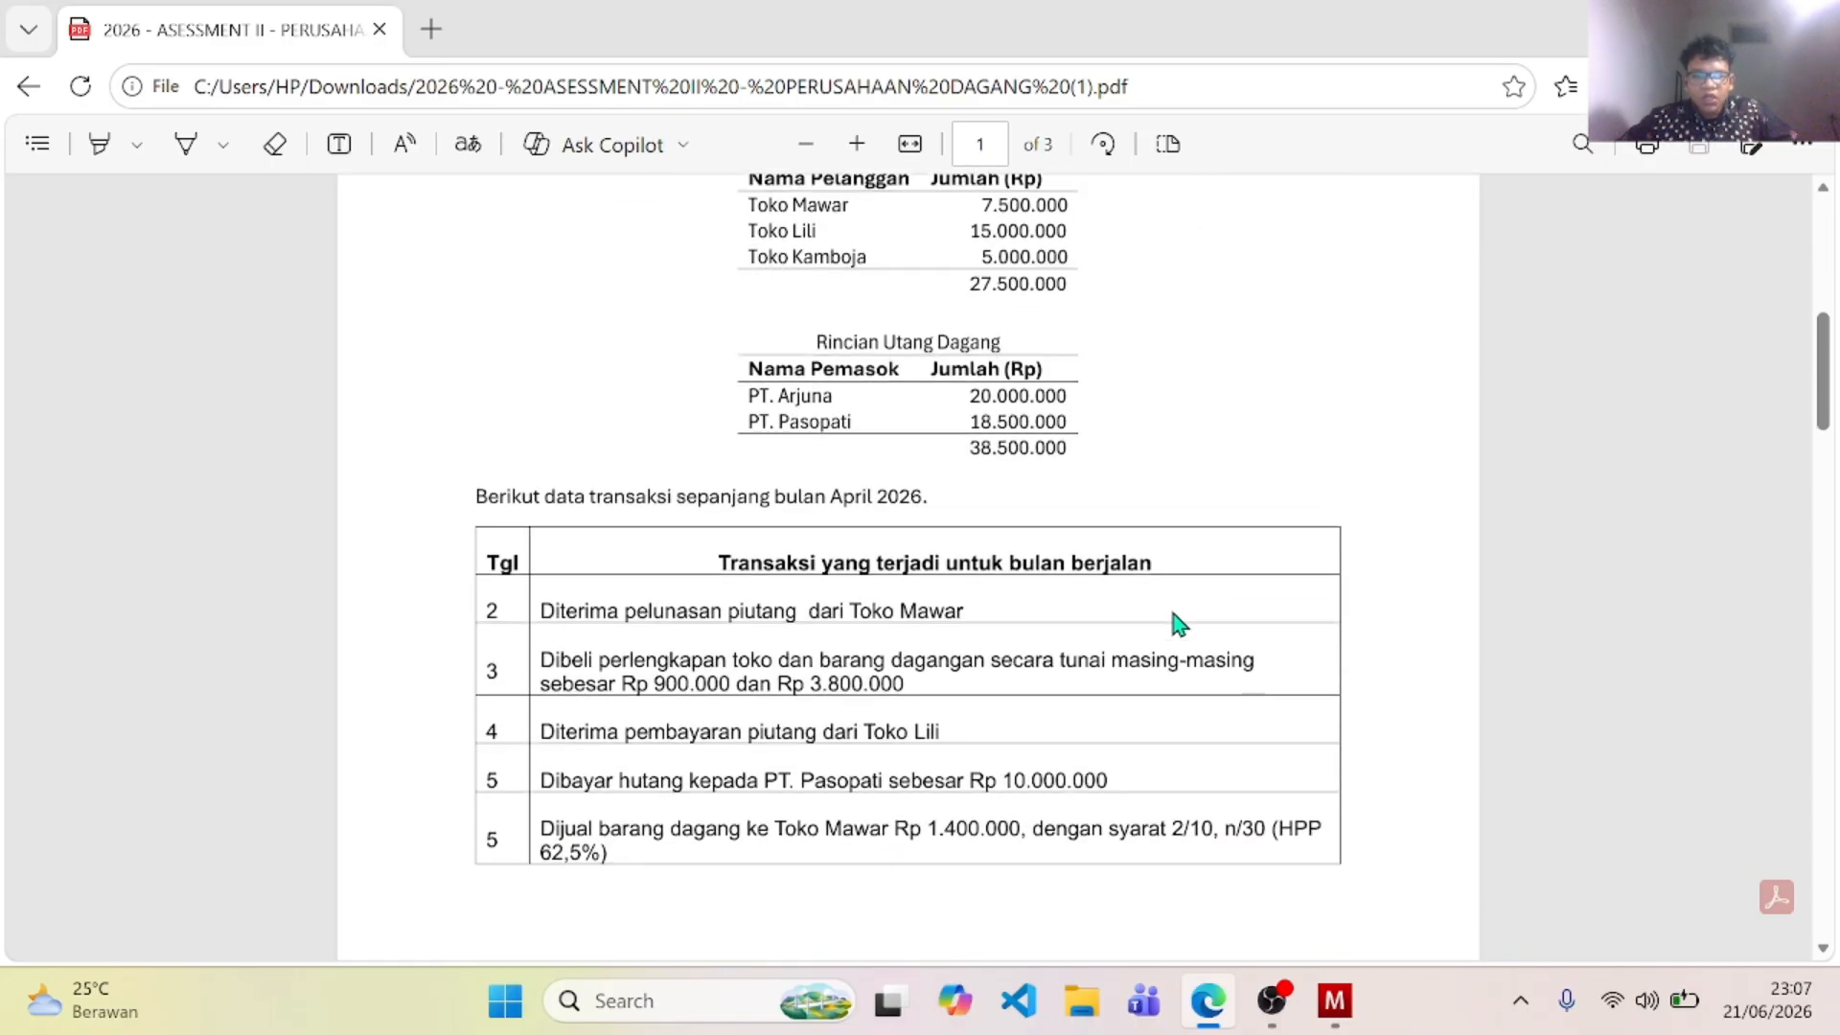
pyautogui.scroll(-8, 1179, 623)
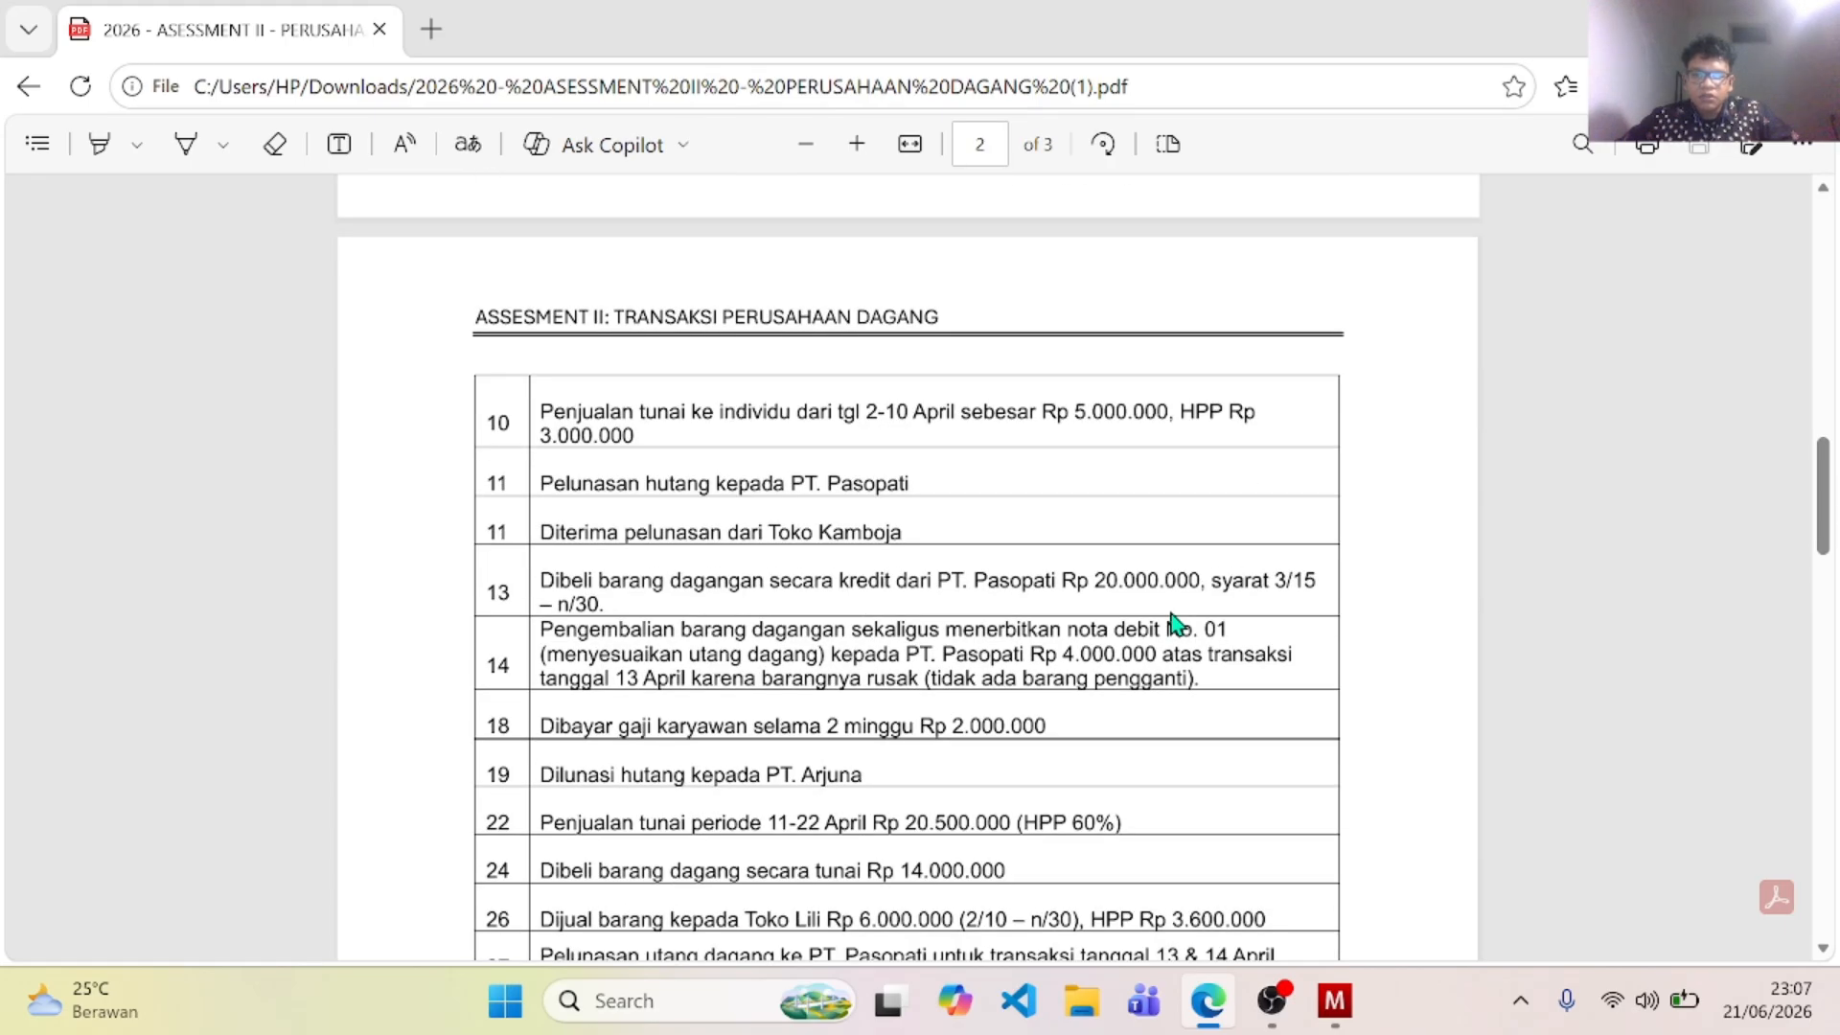
pyautogui.scroll(9, 1177, 623)
pyautogui.scroll(2, 1177, 623)
# Step: Examine the chart of accounts appendix (Lampiran Kode dan Nama Akun) on page 3 through its last expense account
pyautogui.scroll(-15, 1173, 621)
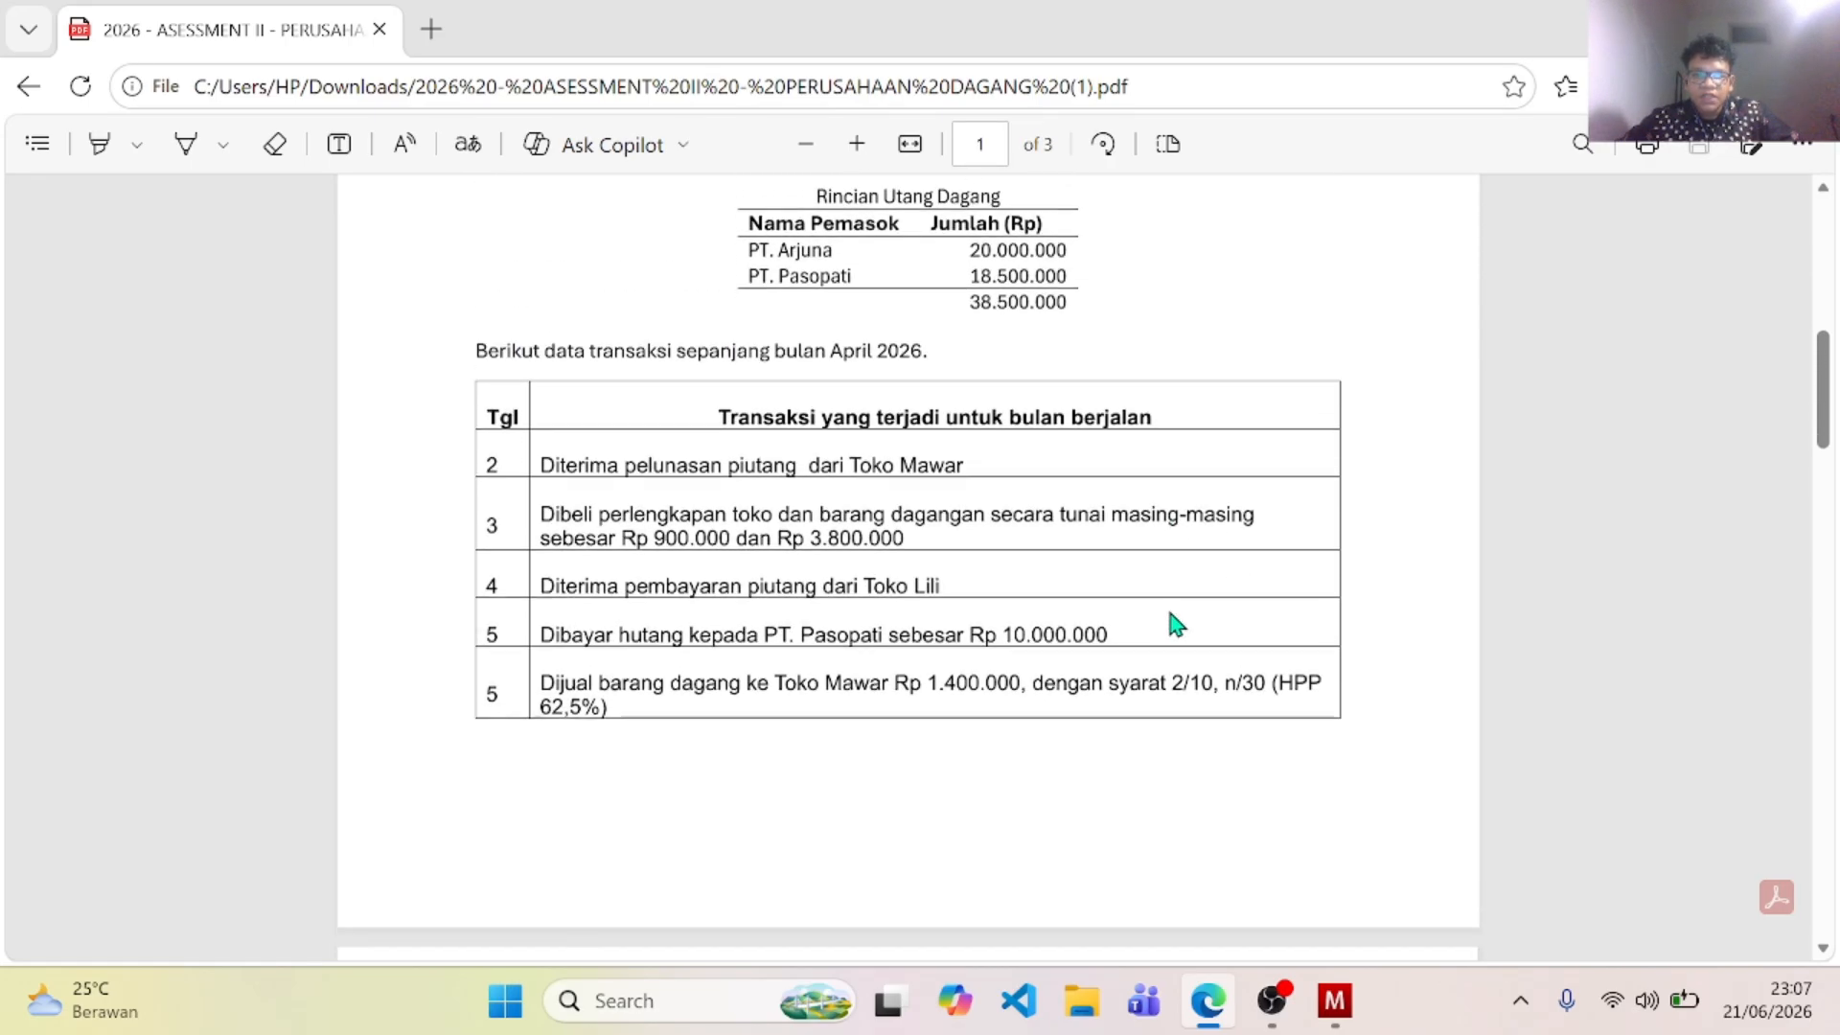
pyautogui.scroll(-5, 1166, 617)
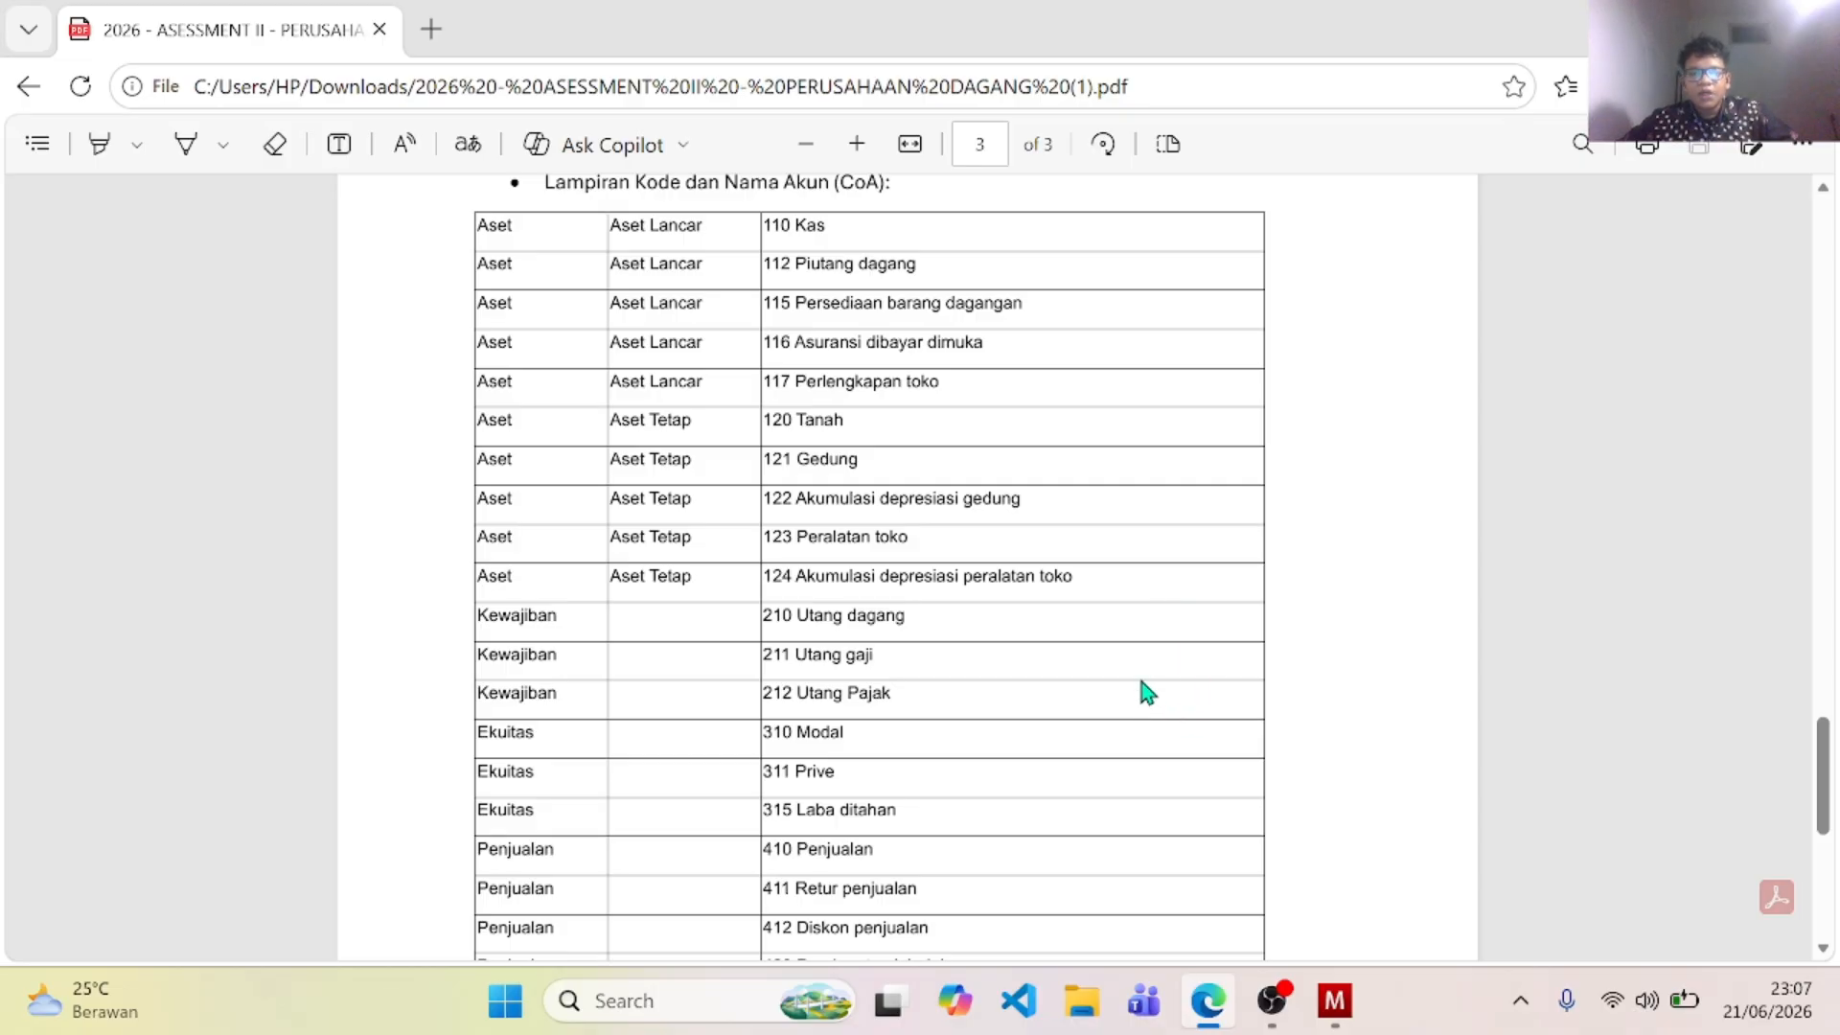
pyautogui.scroll(-3, 1111, 632)
pyautogui.scroll(-3, 1110, 632)
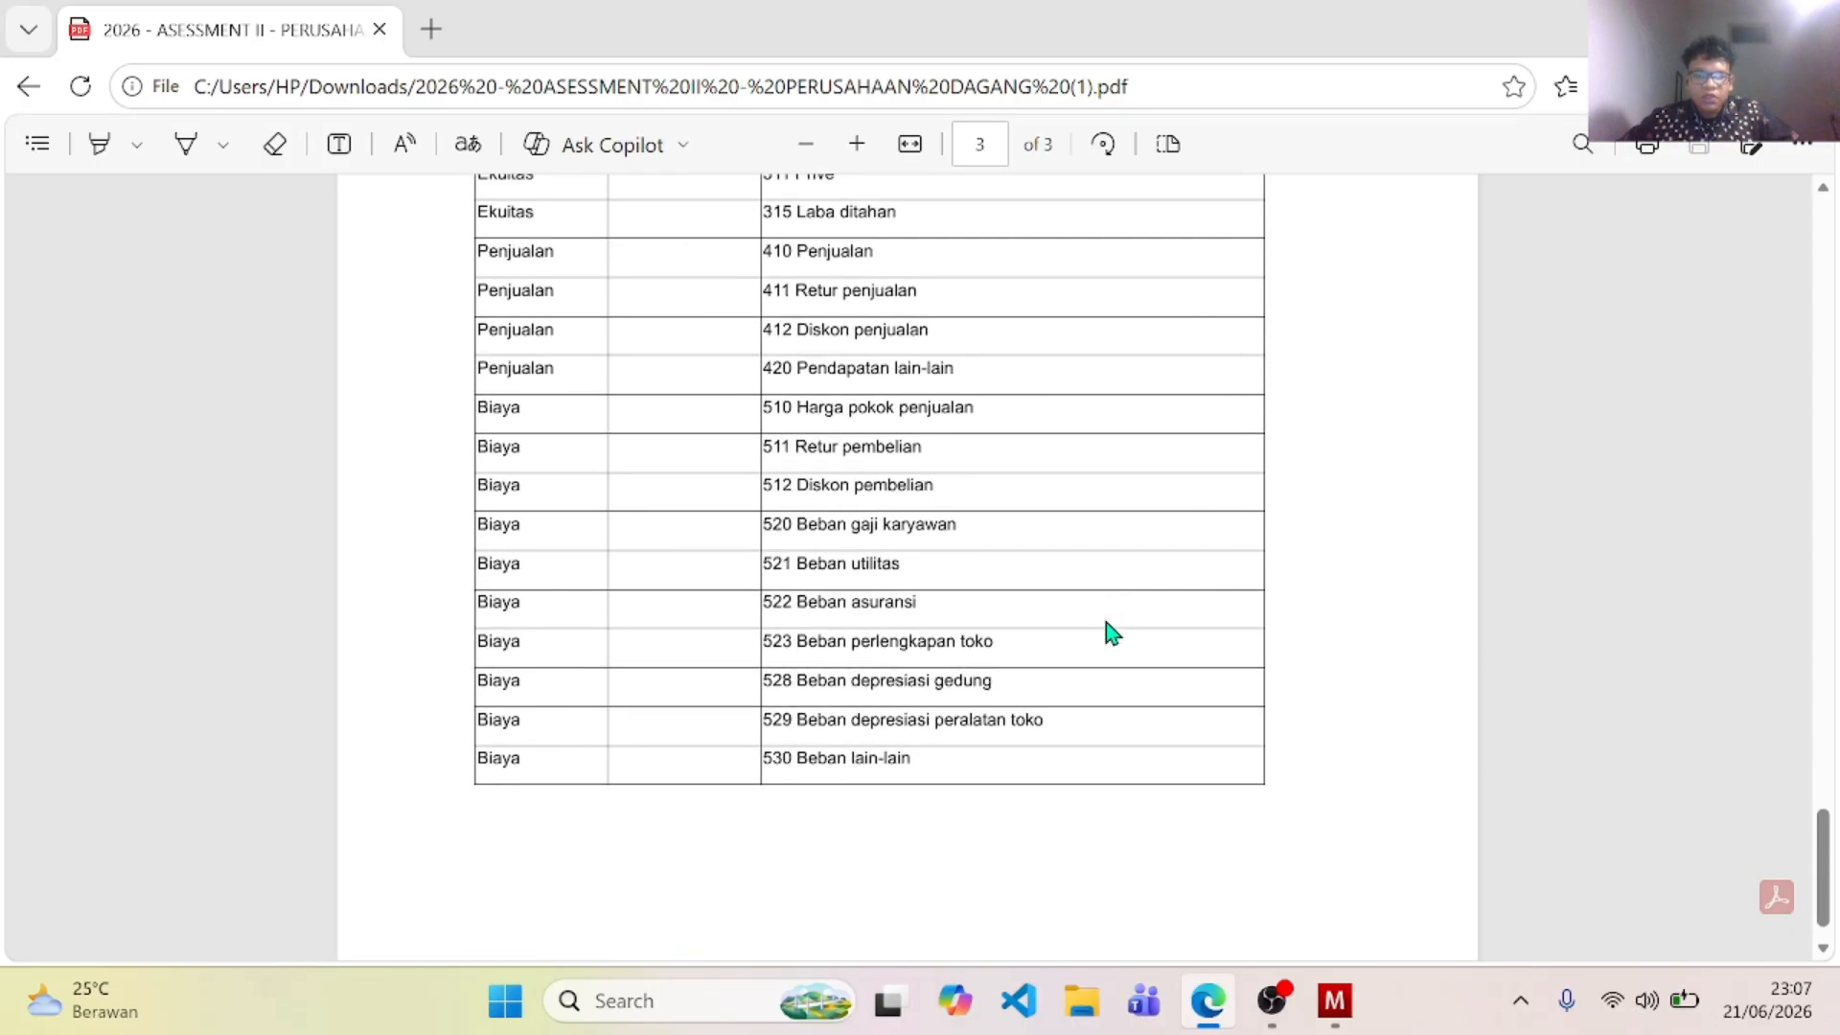
# Step: Return to the start of the April 2026 transaction table on page 1 of the PDF
pyautogui.scroll(17, 1109, 632)
pyautogui.scroll(8, 1106, 623)
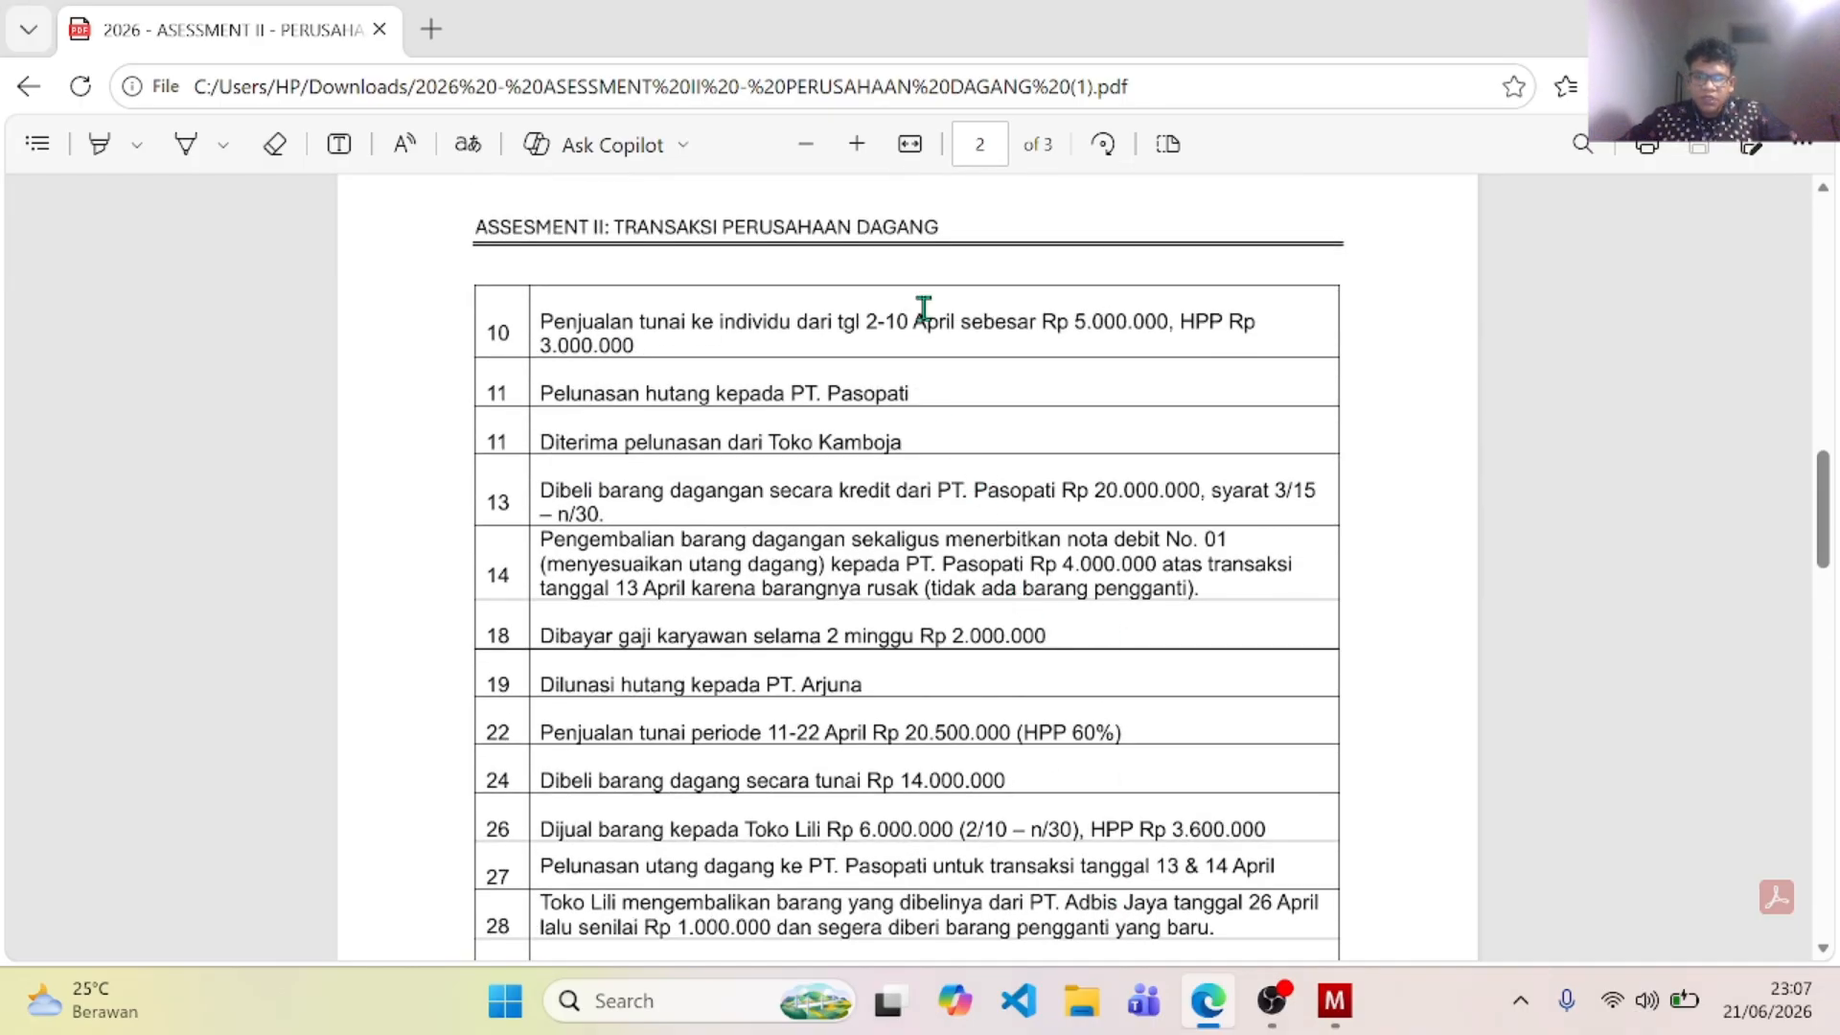
pyautogui.scroll(7, 875, 464)
pyautogui.scroll(3, 880, 464)
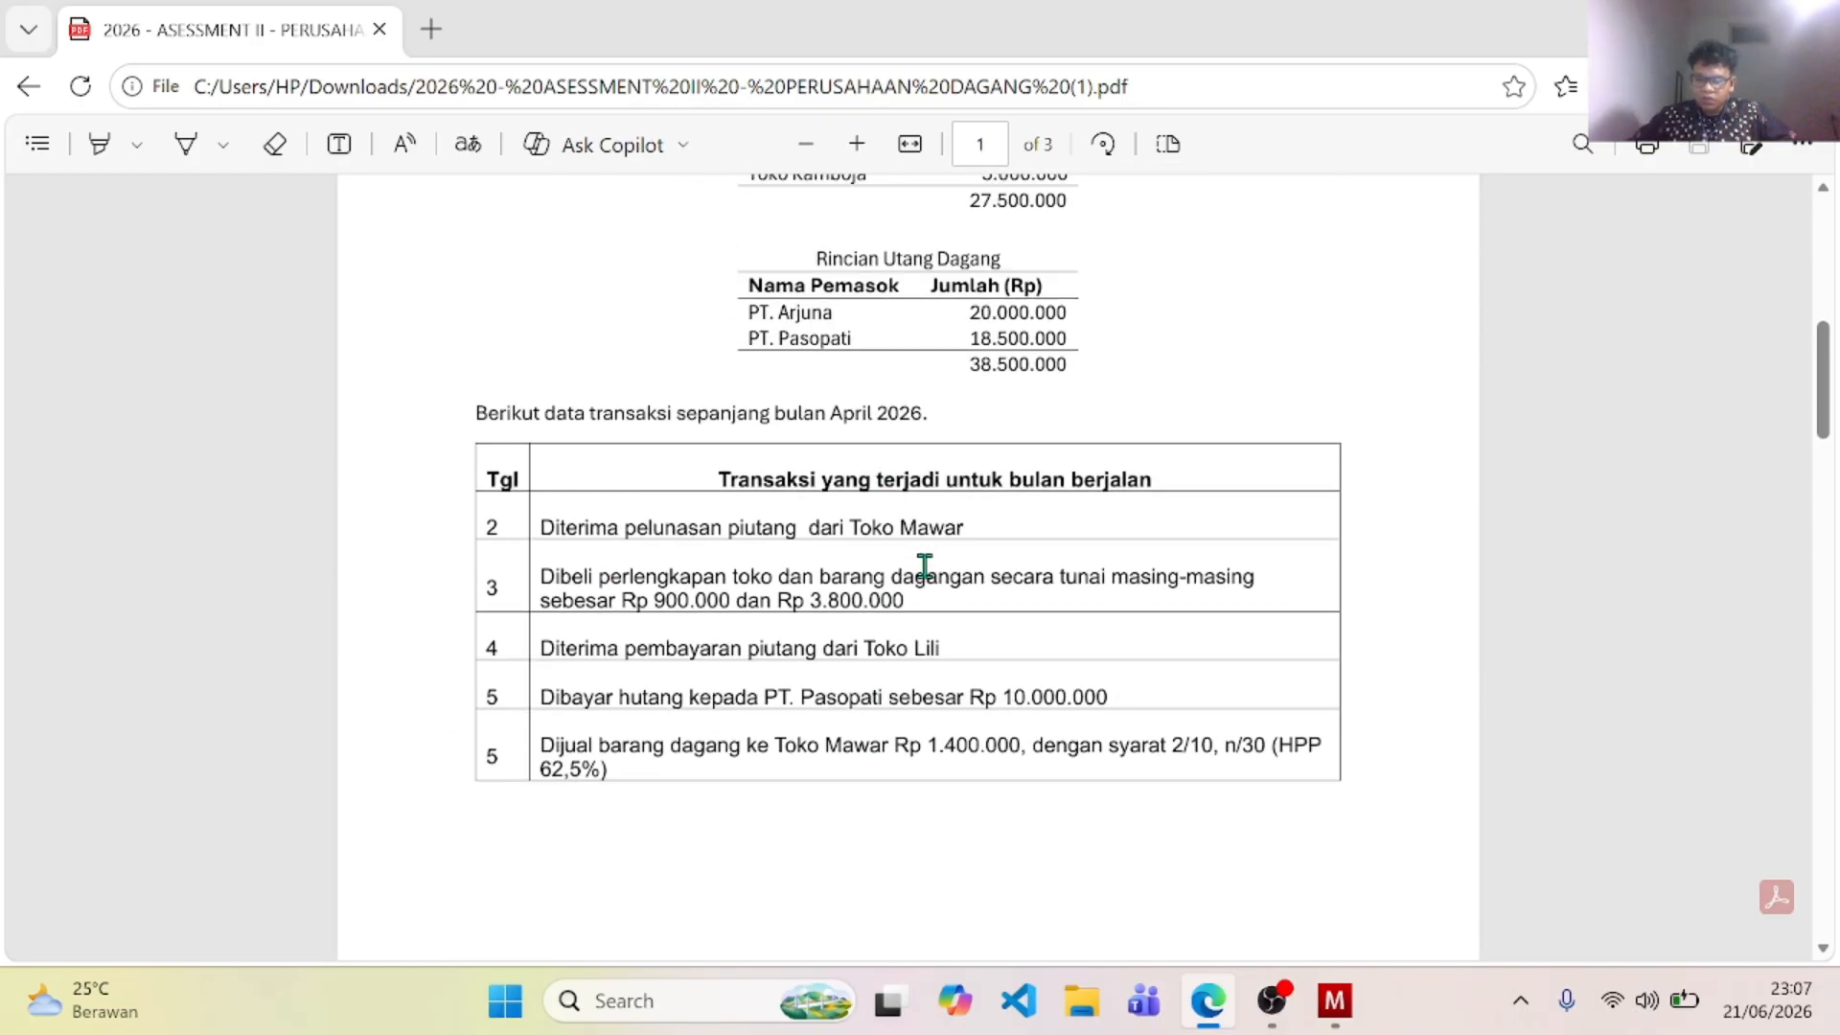
# Step: Switch to Manager and look through the journal entries list down to the oldest entry
pyautogui.hotkey('alt', 'Tab')
pyautogui.hotkey('alt', 'Tab')
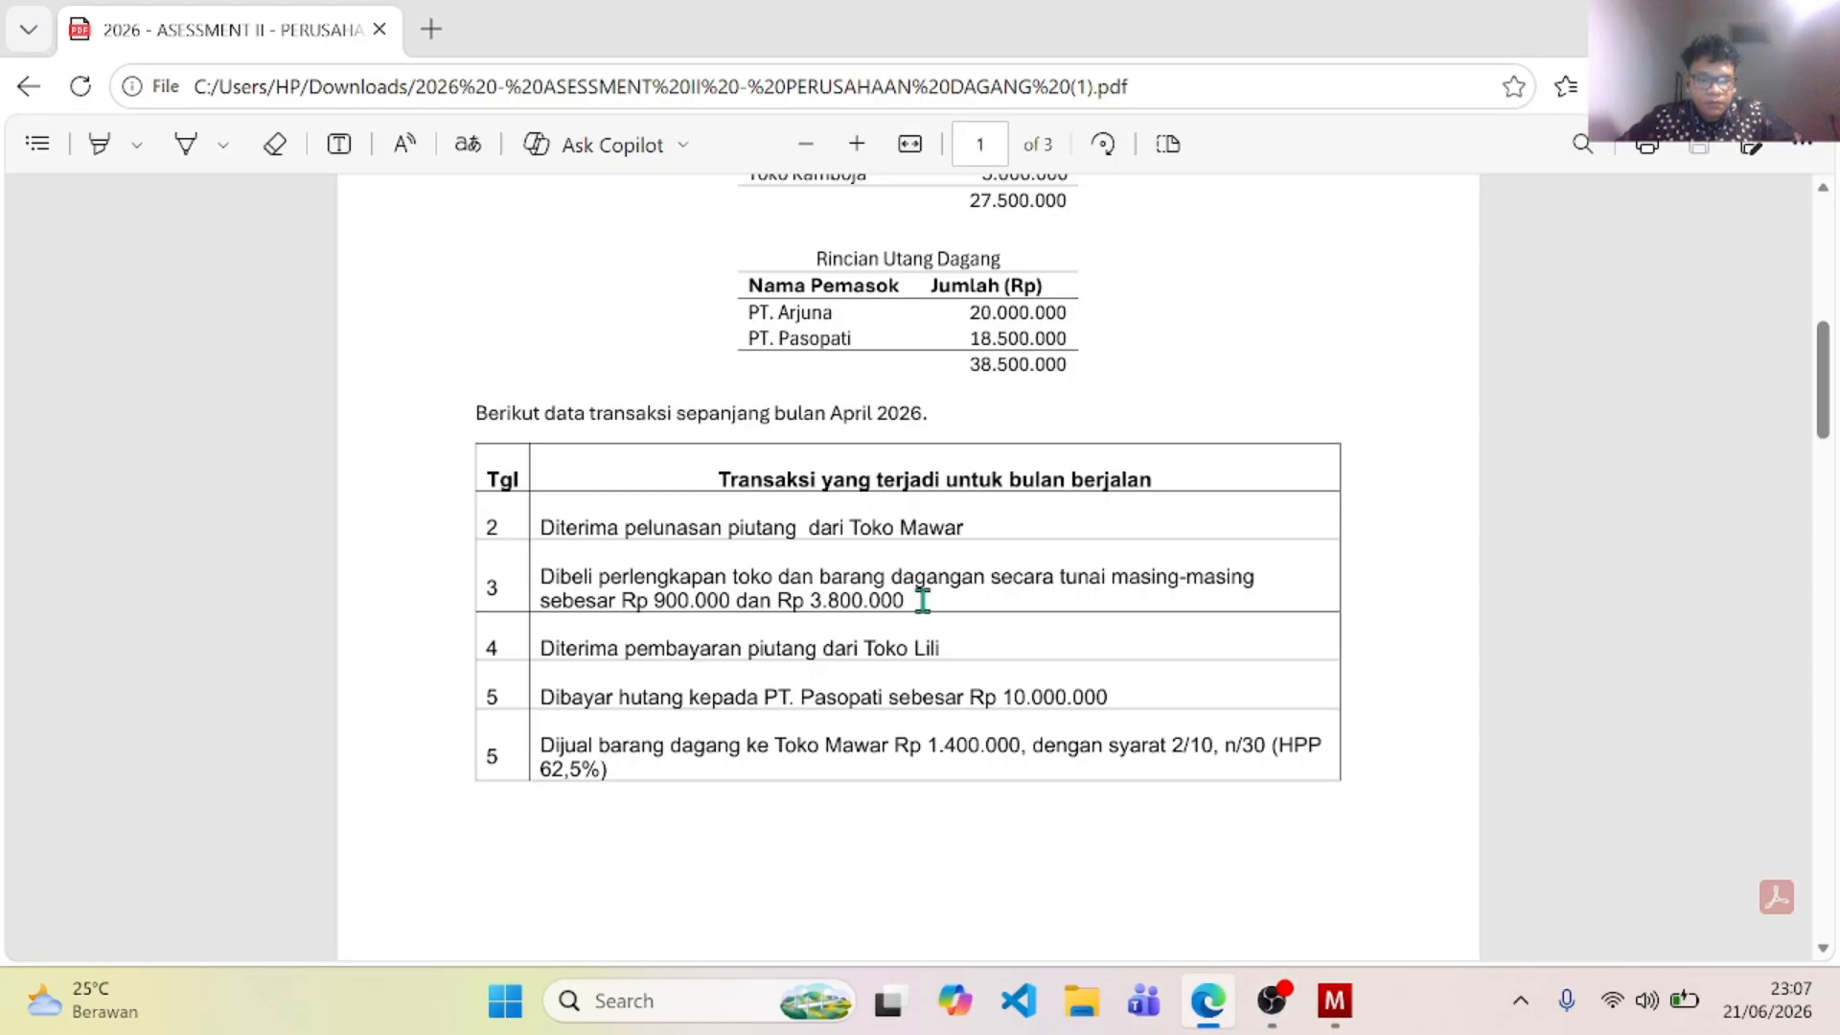
pyautogui.click(1335, 1001)
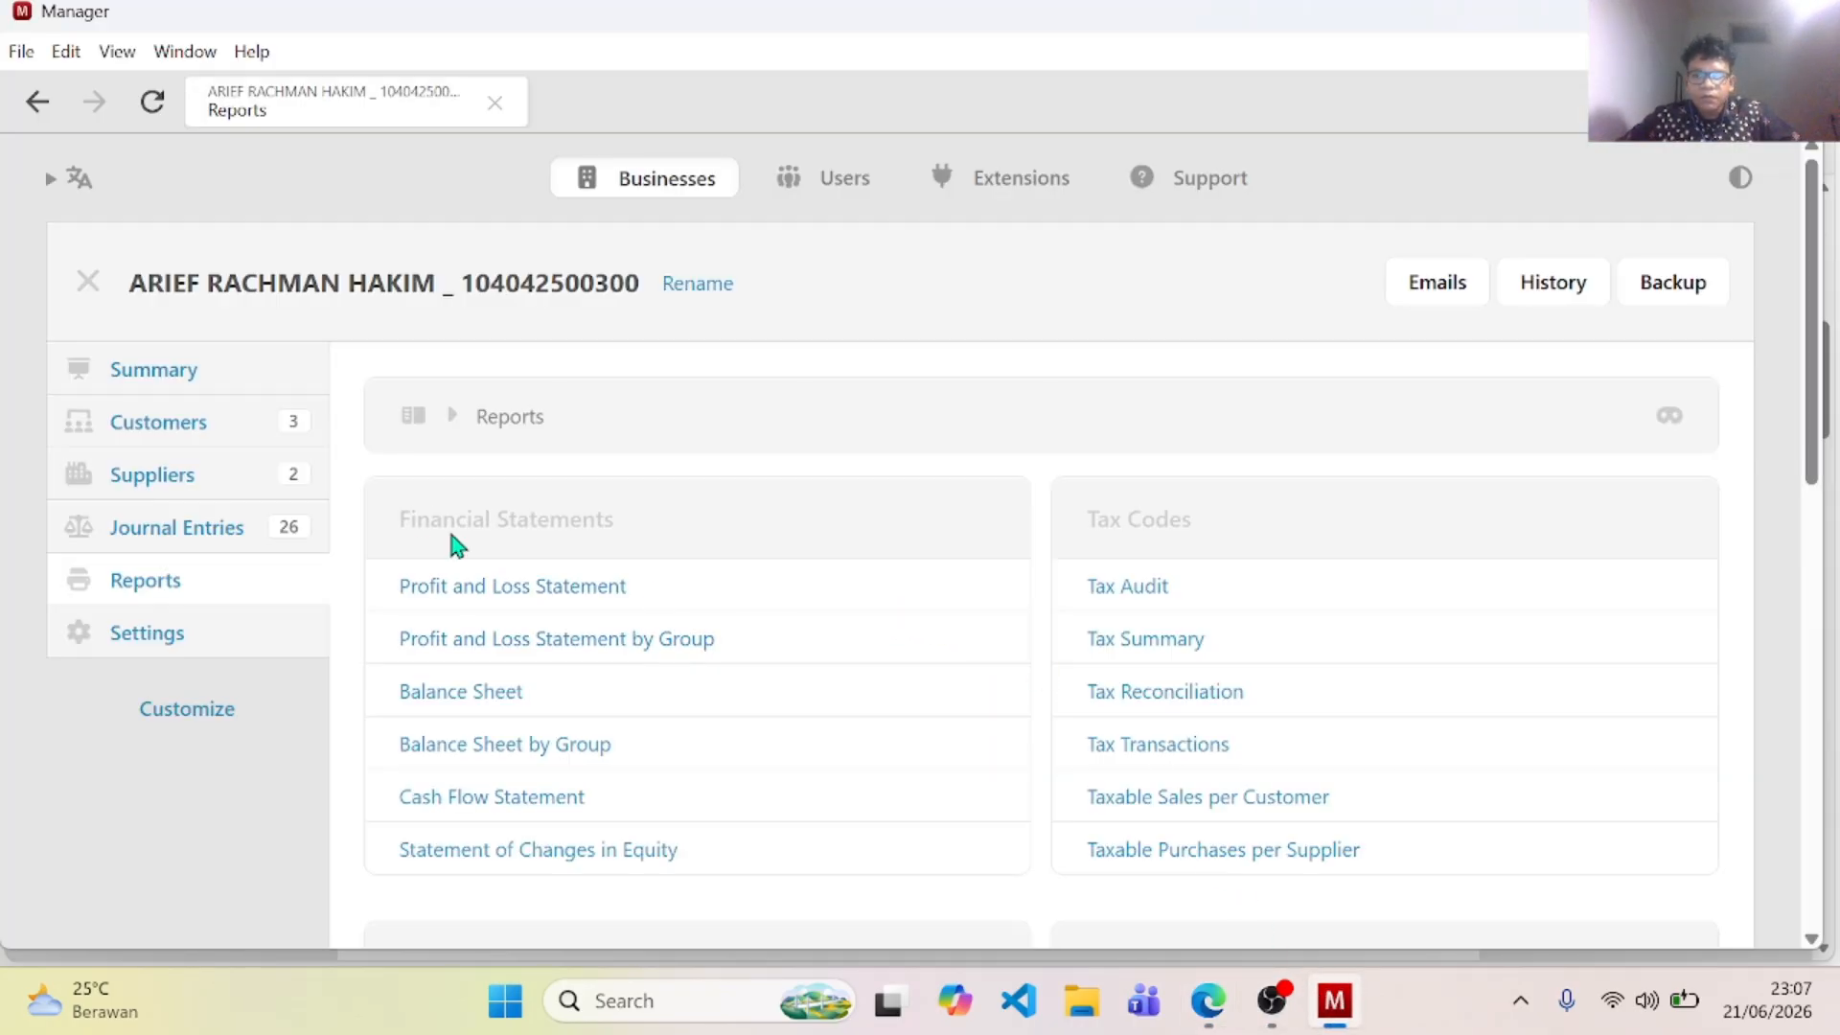
pyautogui.click(163, 539)
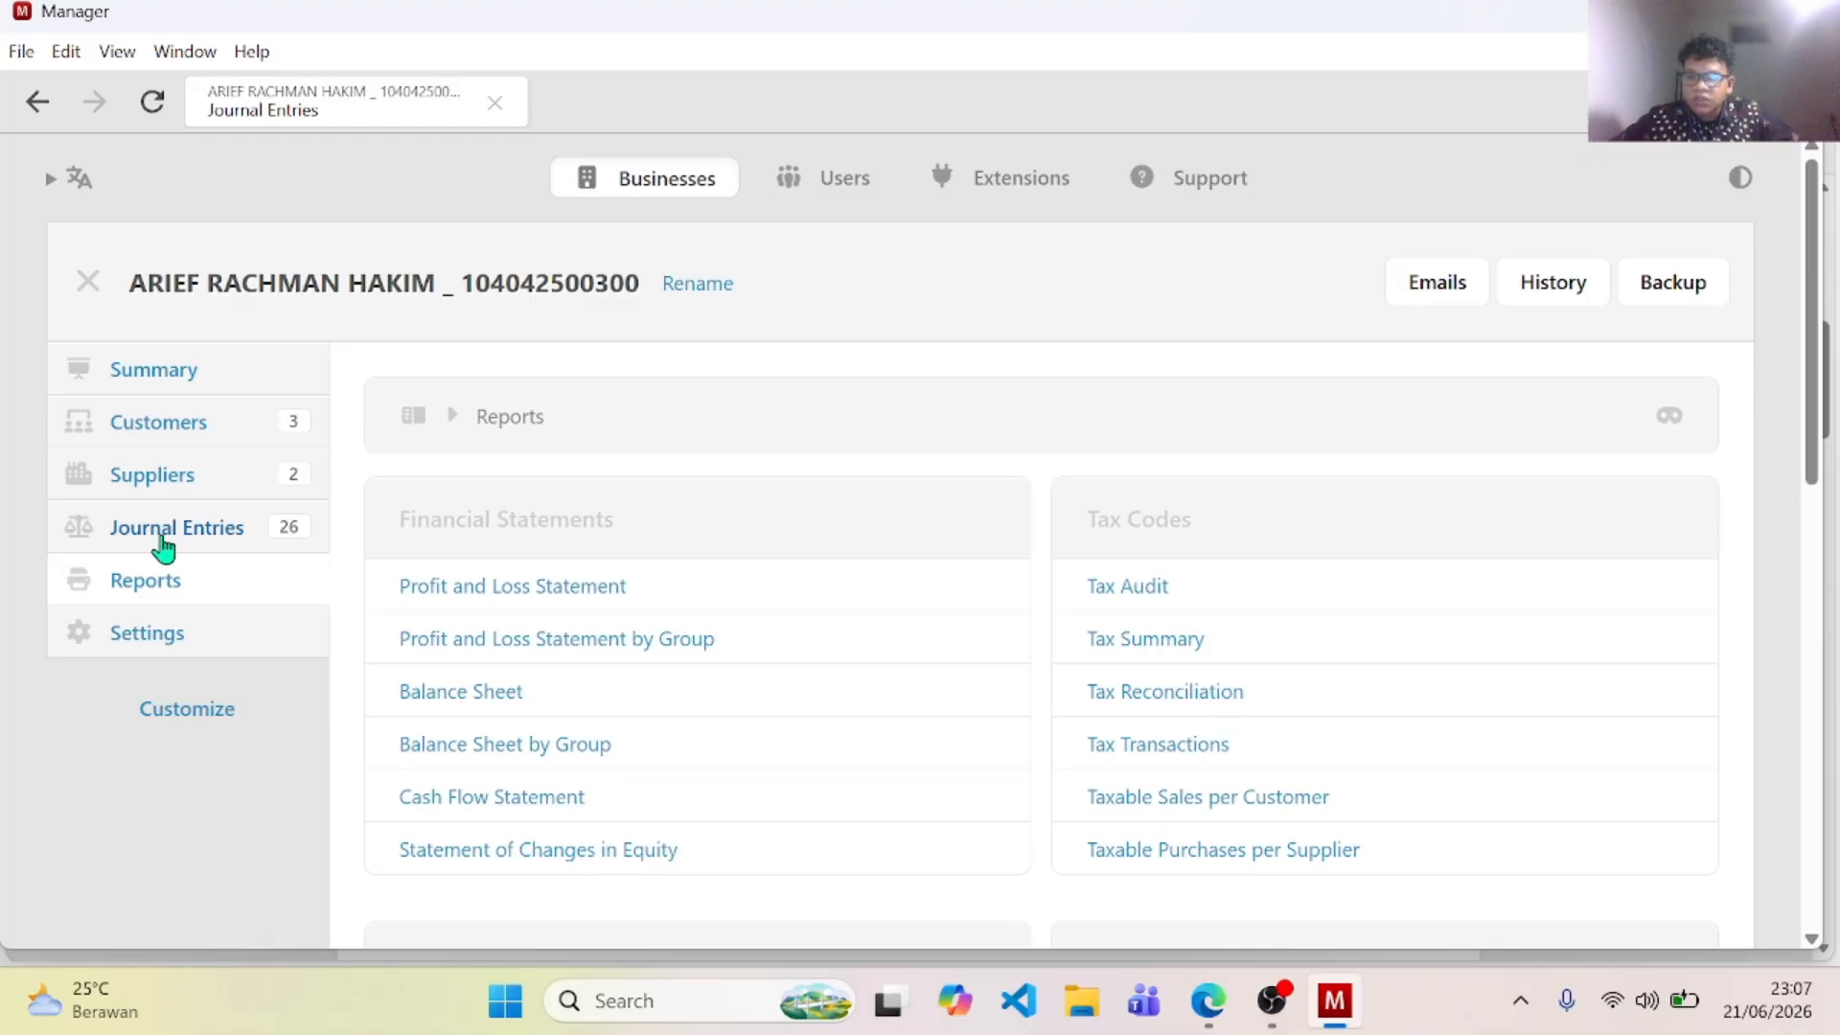
pyautogui.scroll(-15, 628, 544)
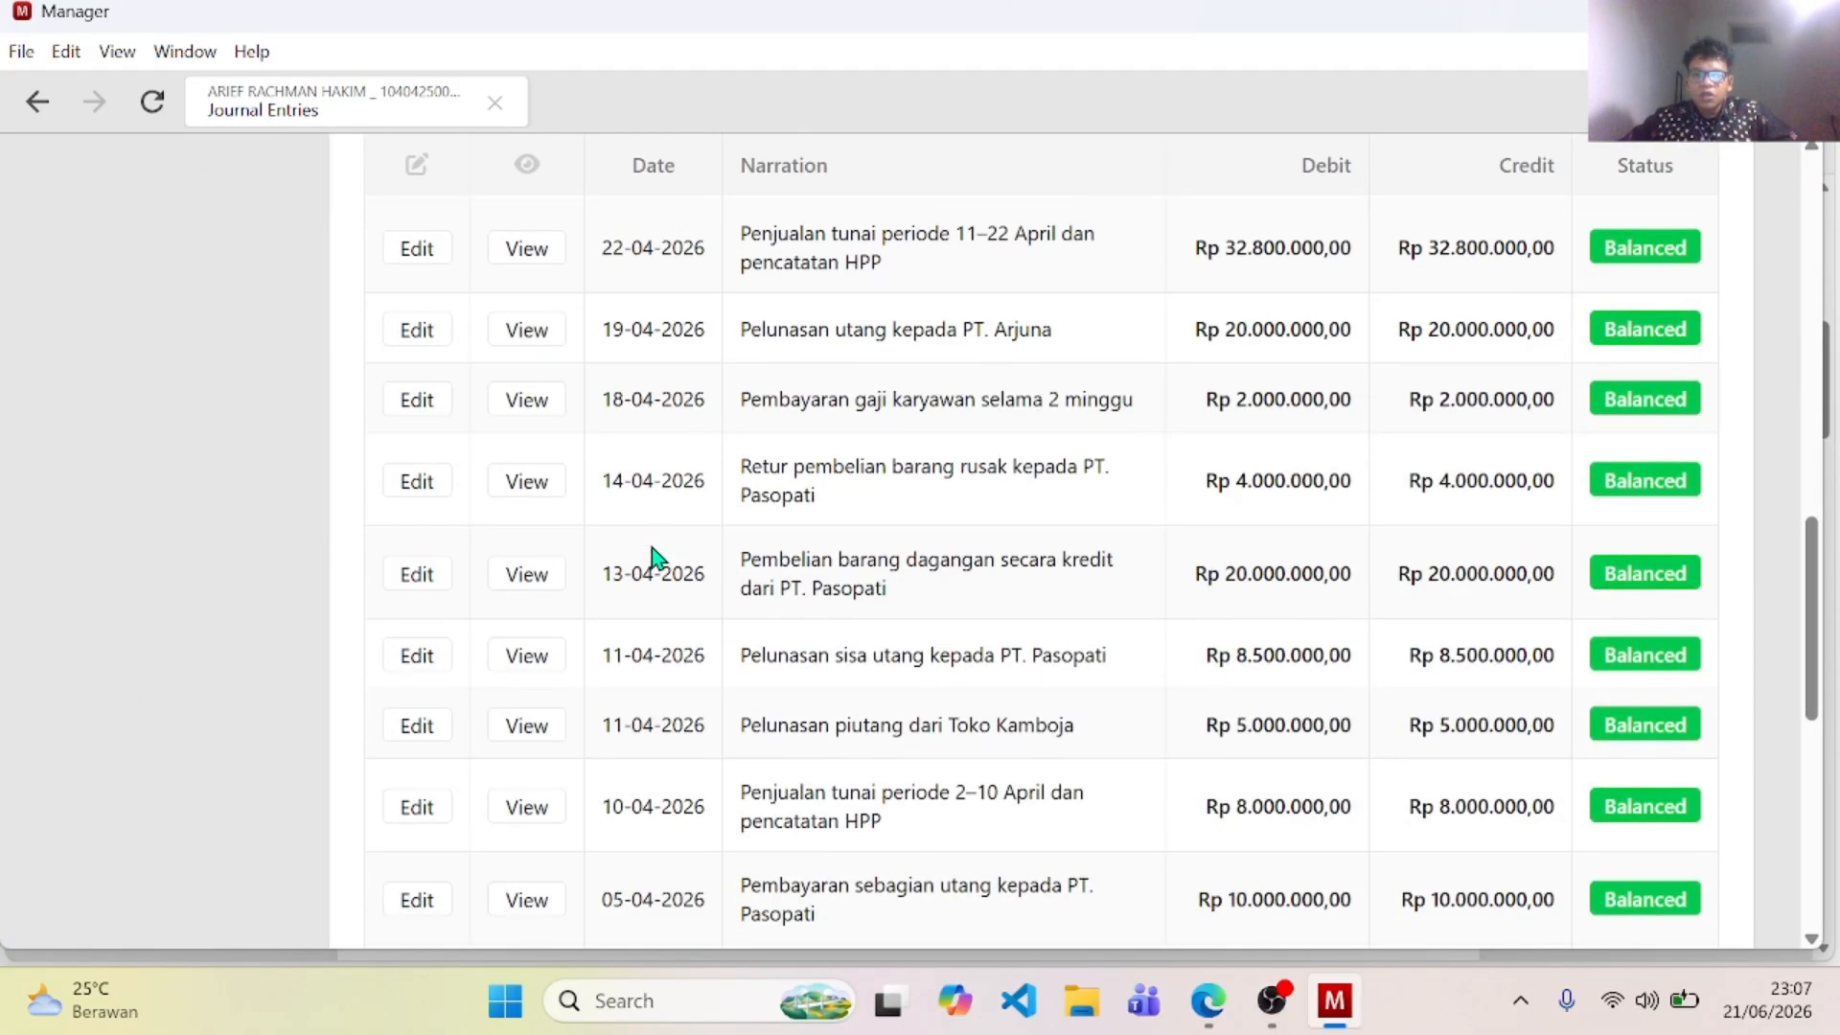
pyautogui.scroll(-8, 652, 548)
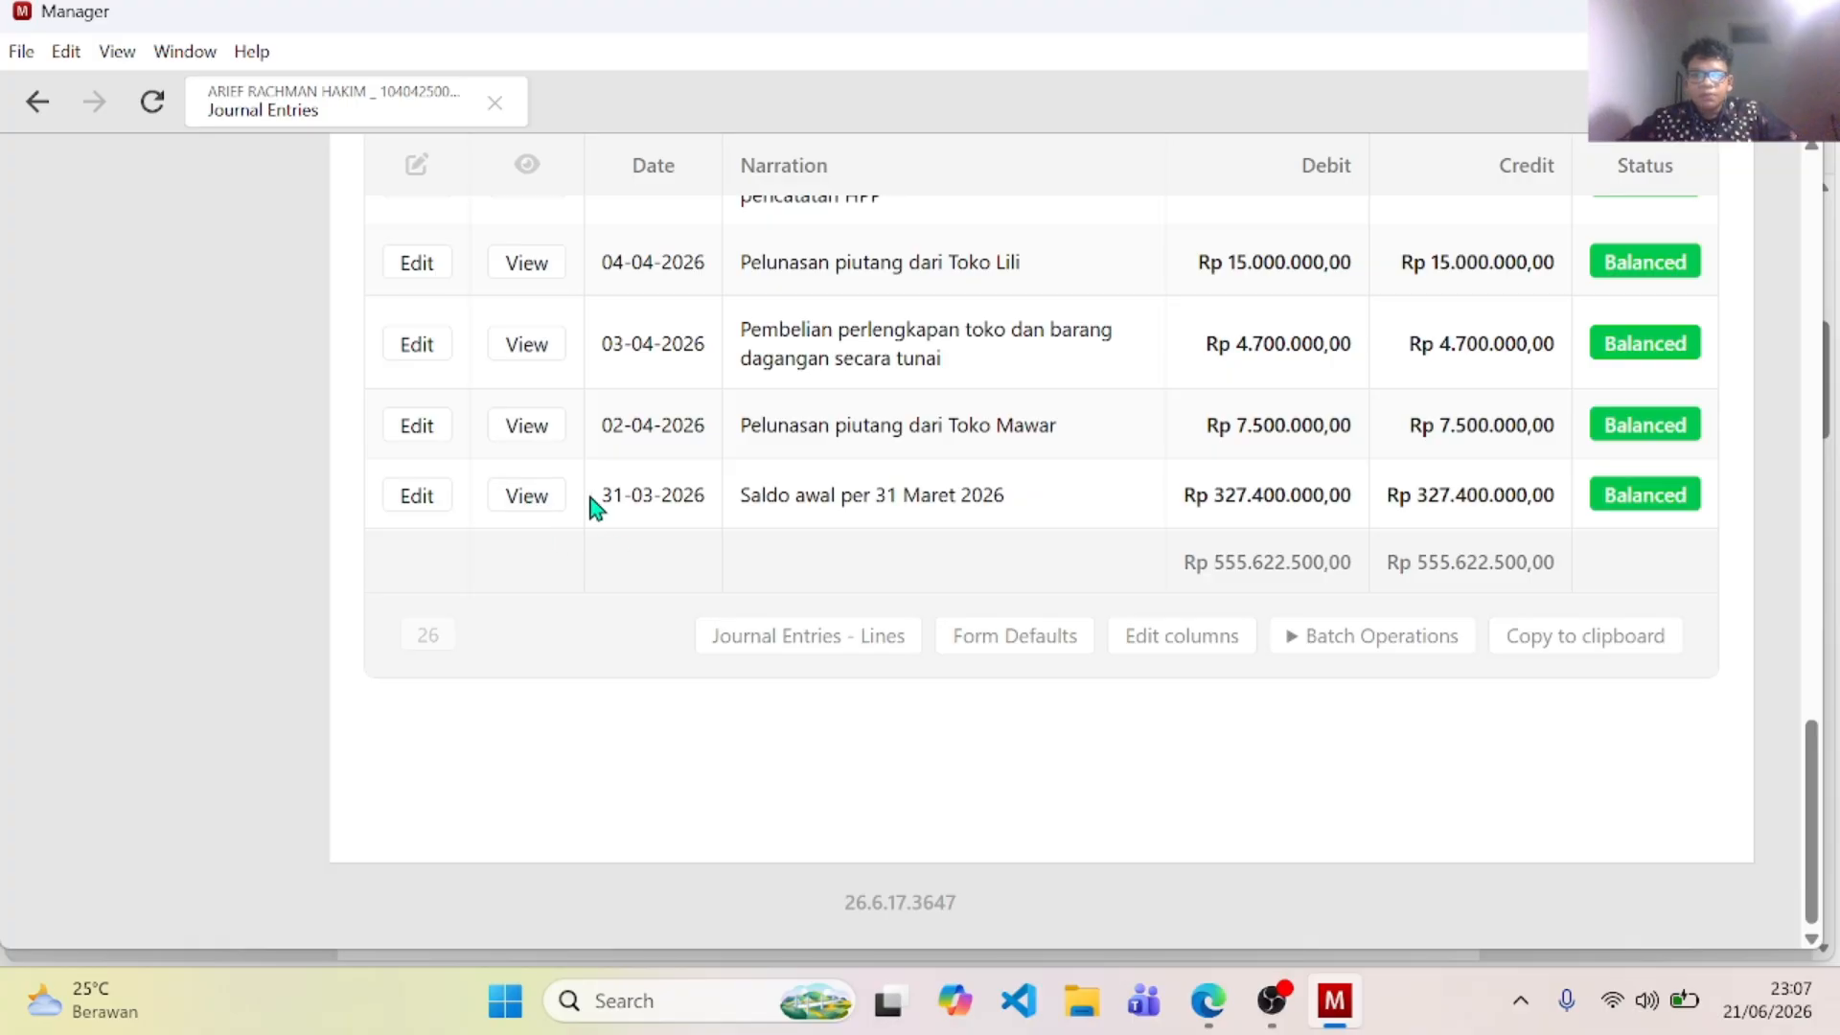
# Step: View the "Saldo awal per 31 Maret 2026" journal entry with its account lines, and return to the list
pyautogui.click(540, 497)
pyautogui.scroll(-12, 706, 546)
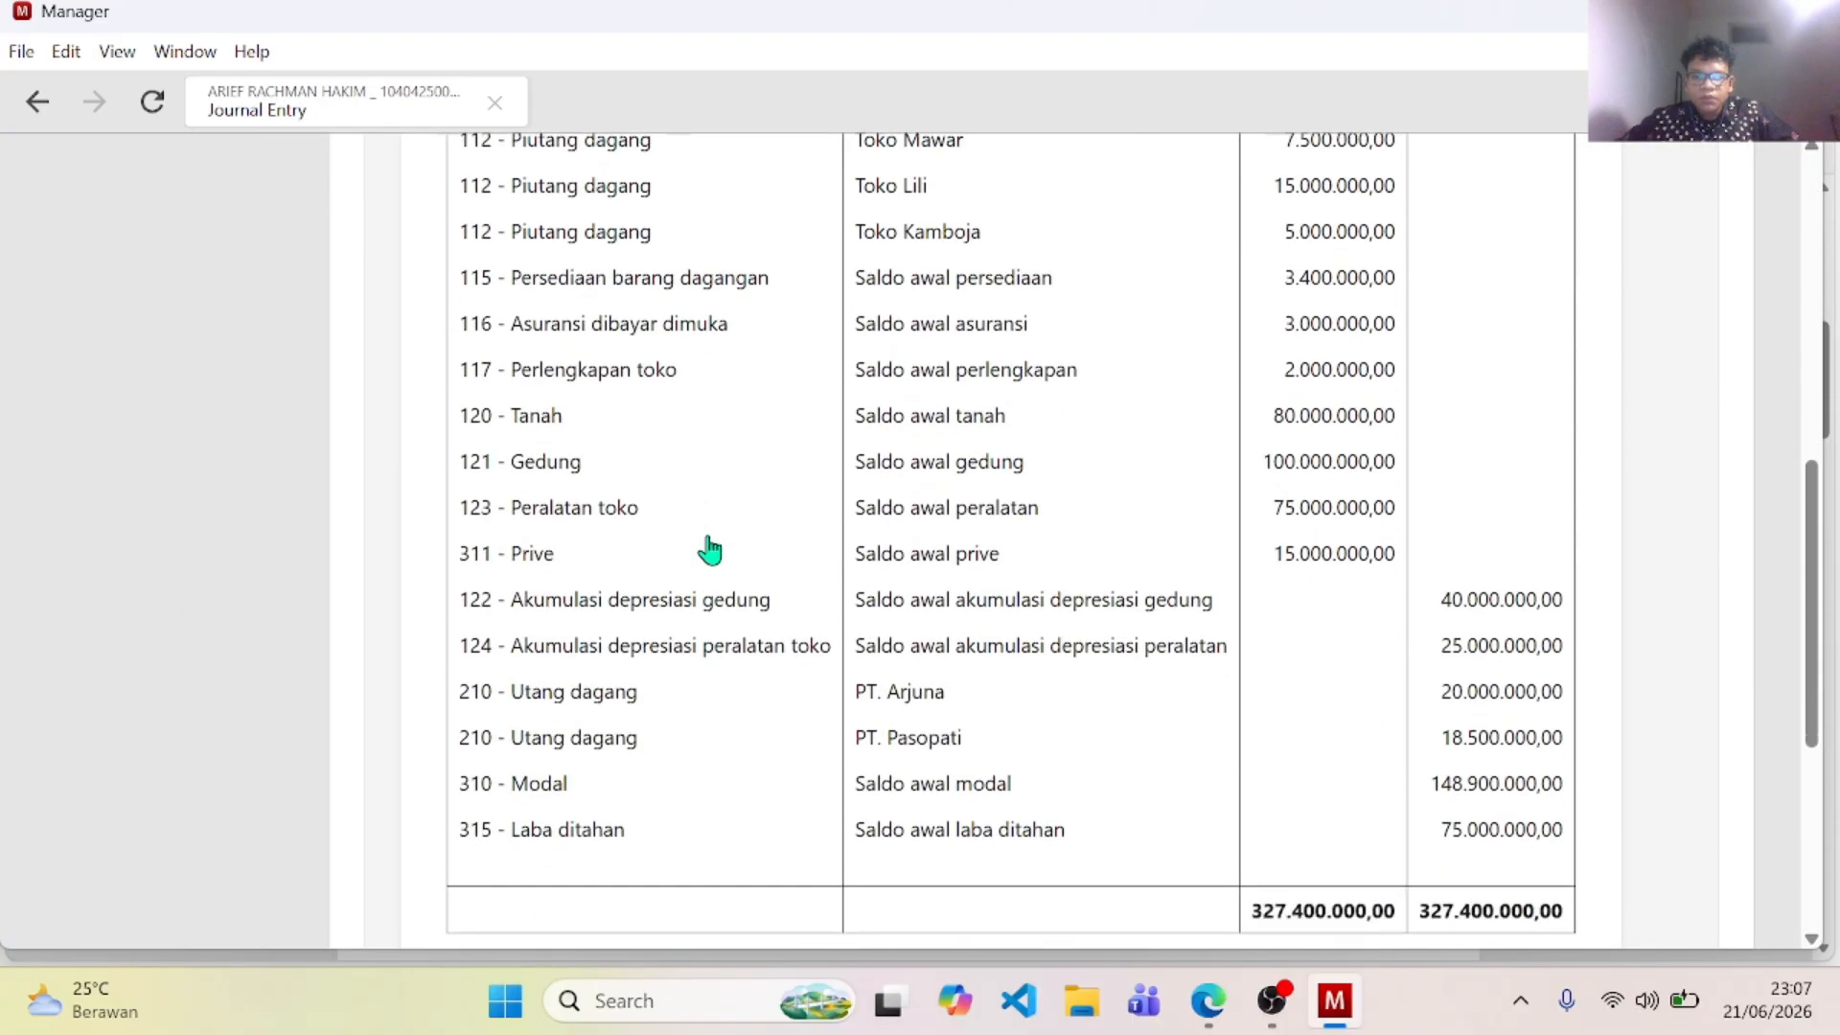
pyautogui.scroll(5, 709, 546)
pyautogui.scroll(5, 706, 546)
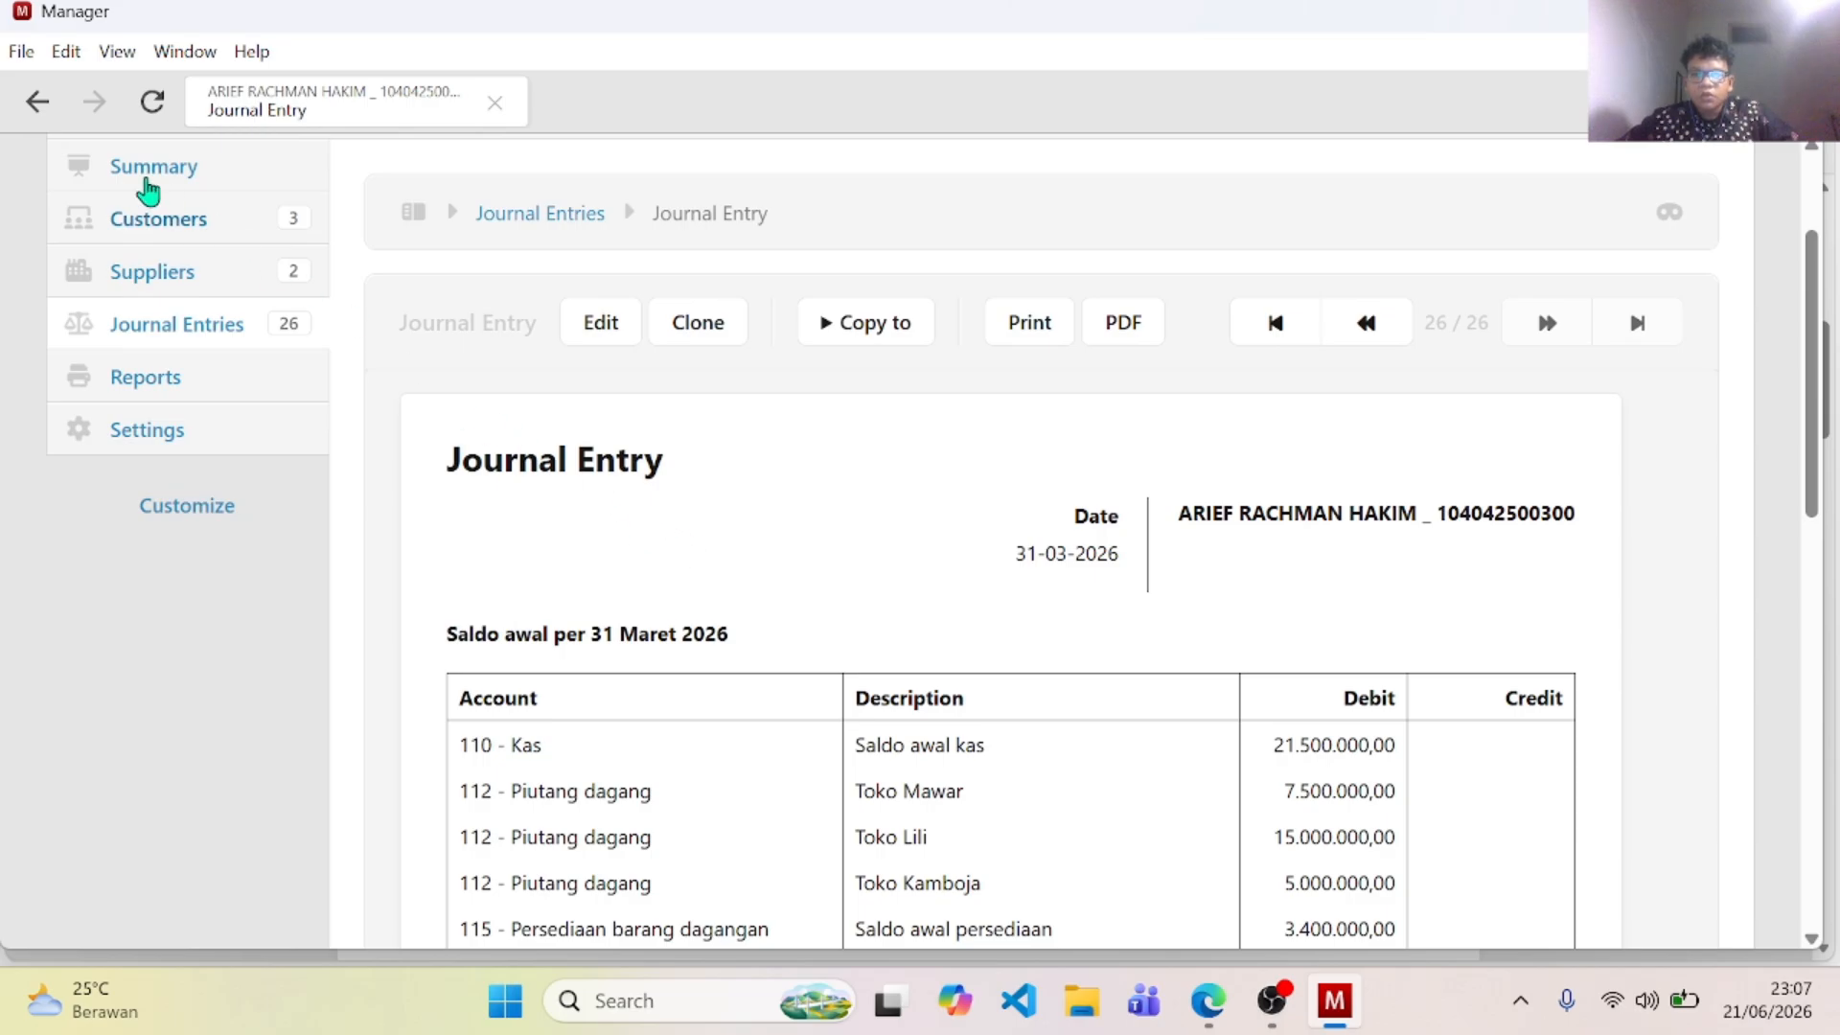
pyautogui.click(38, 101)
# Step: Open the "Saldo awal per 31 Maret 2026" entry for editing, check all its debit and credit lines, and leave it without saving
pyautogui.click(419, 496)
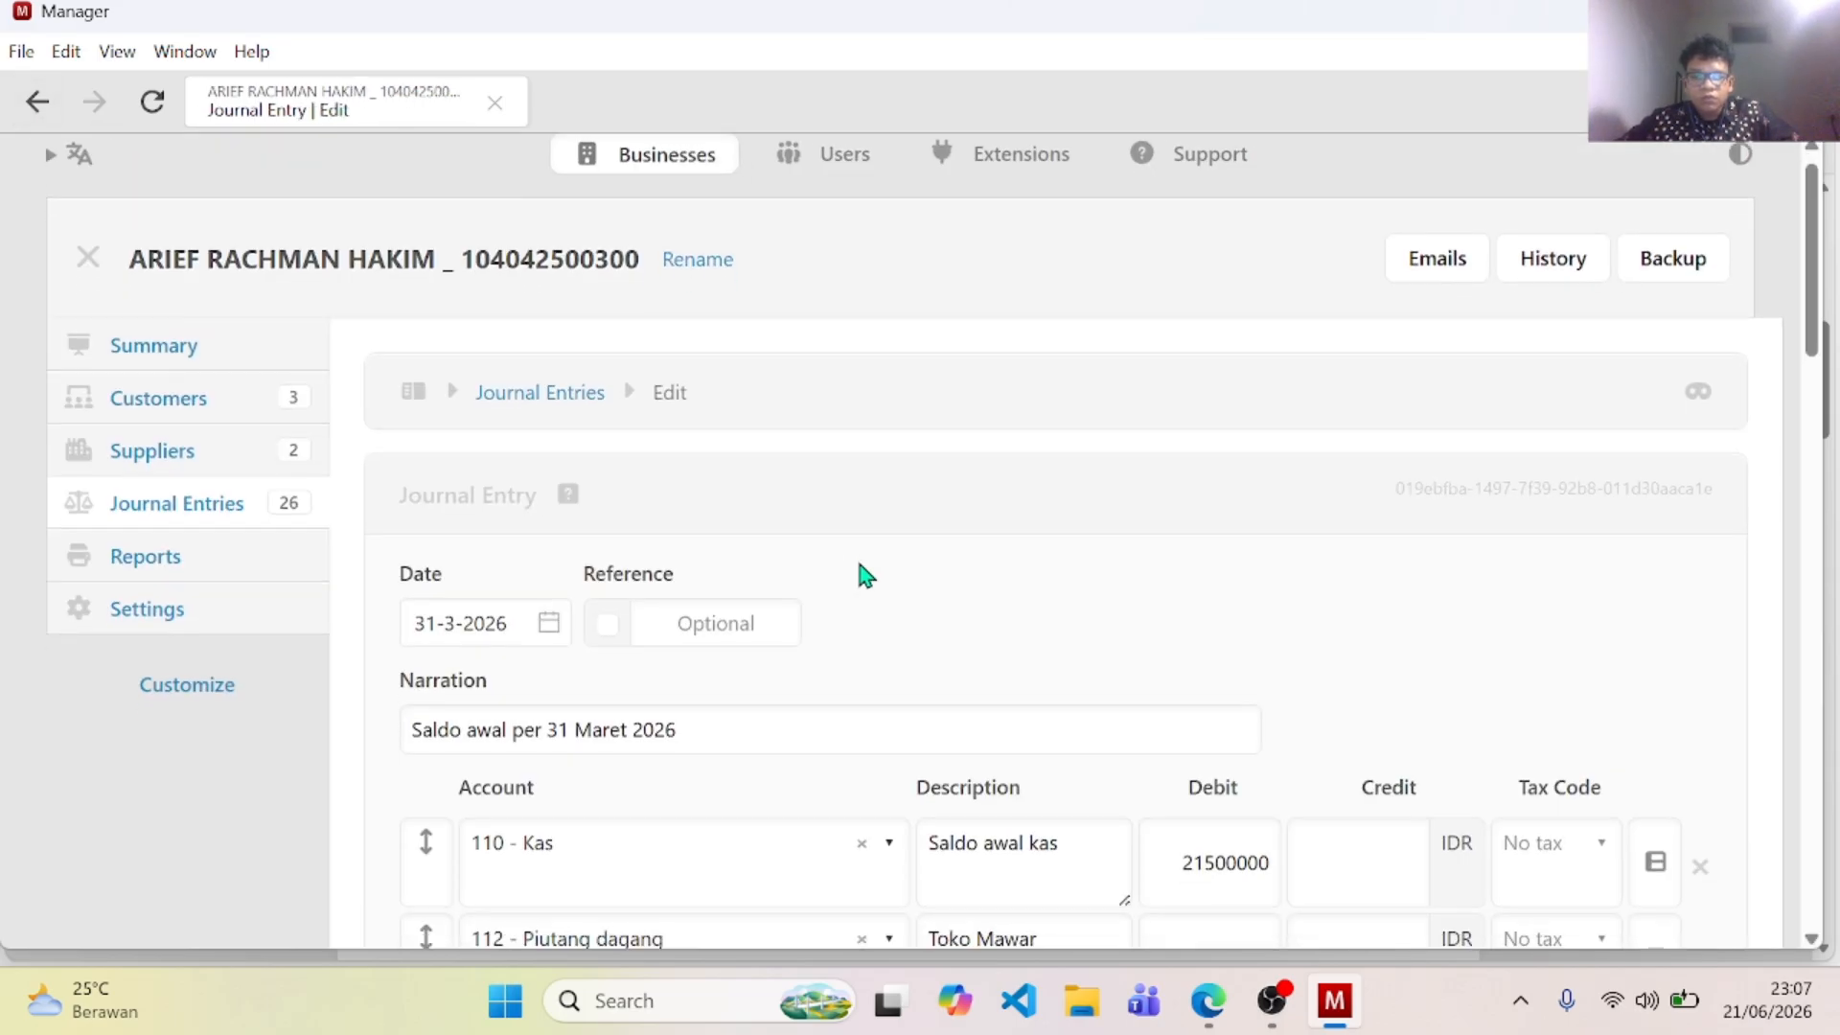
pyautogui.scroll(-4, 865, 574)
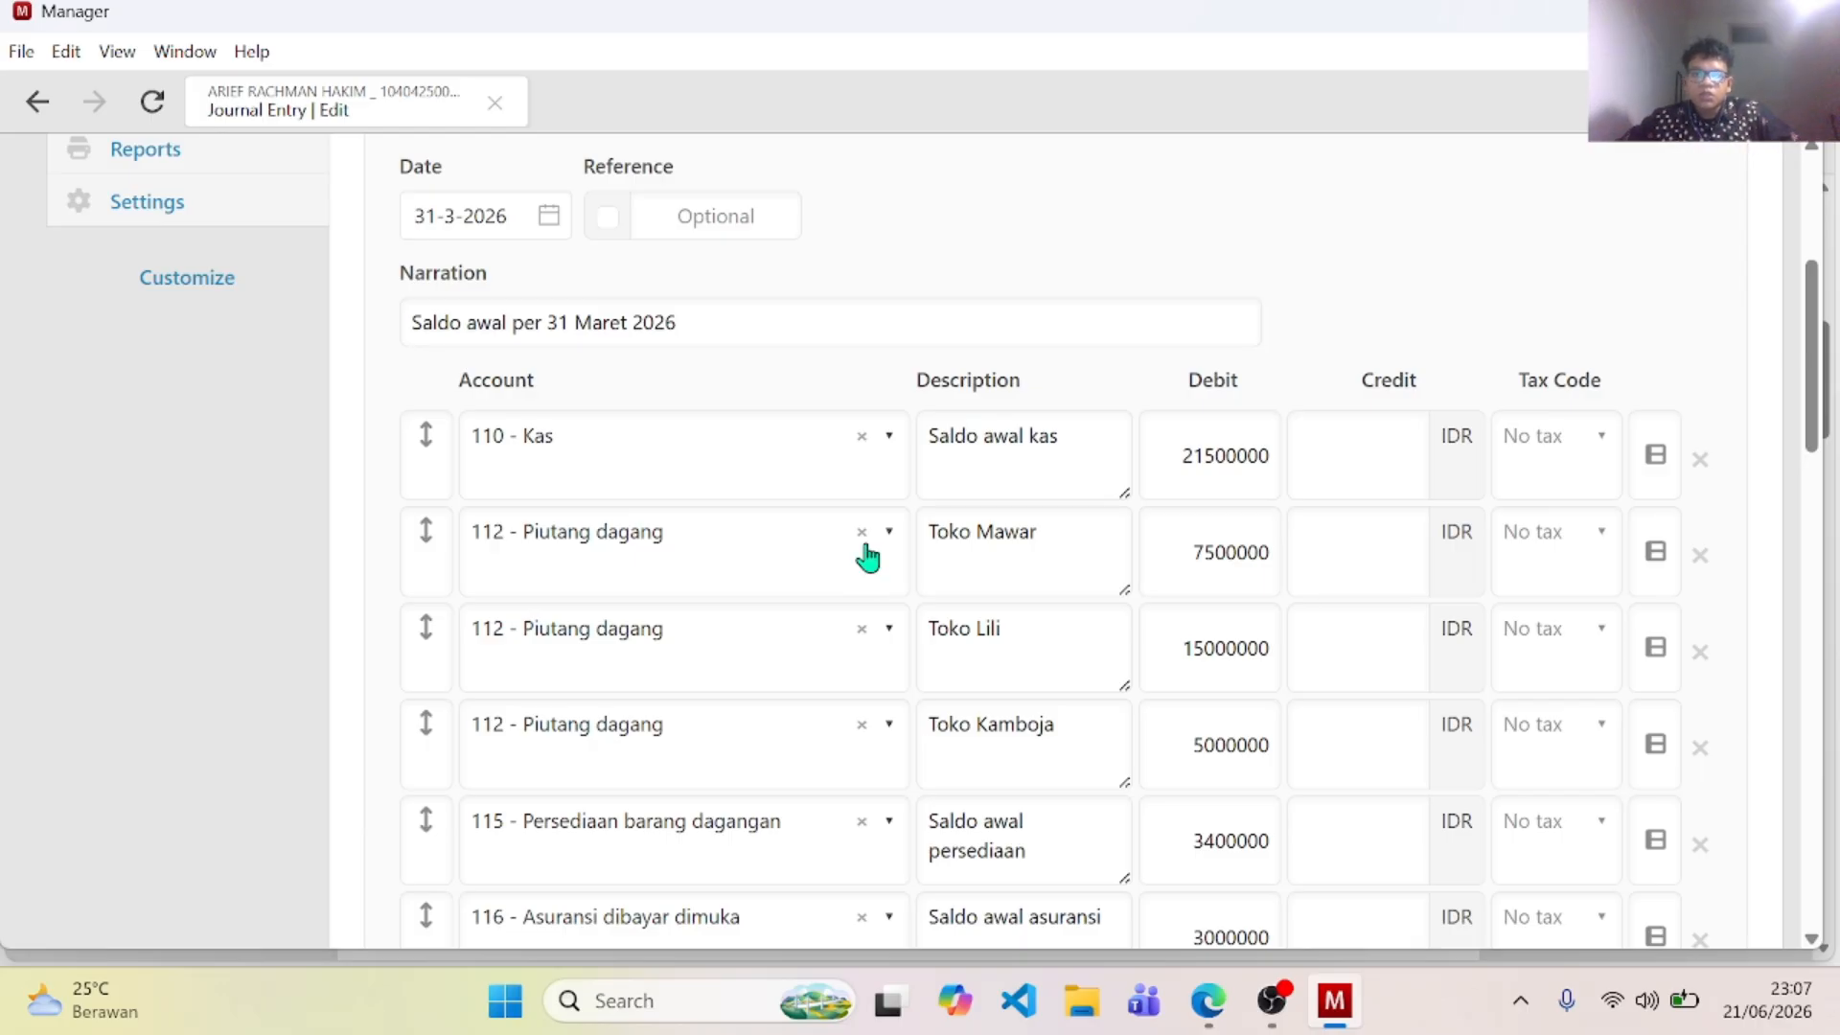
pyautogui.scroll(-2, 1035, 374)
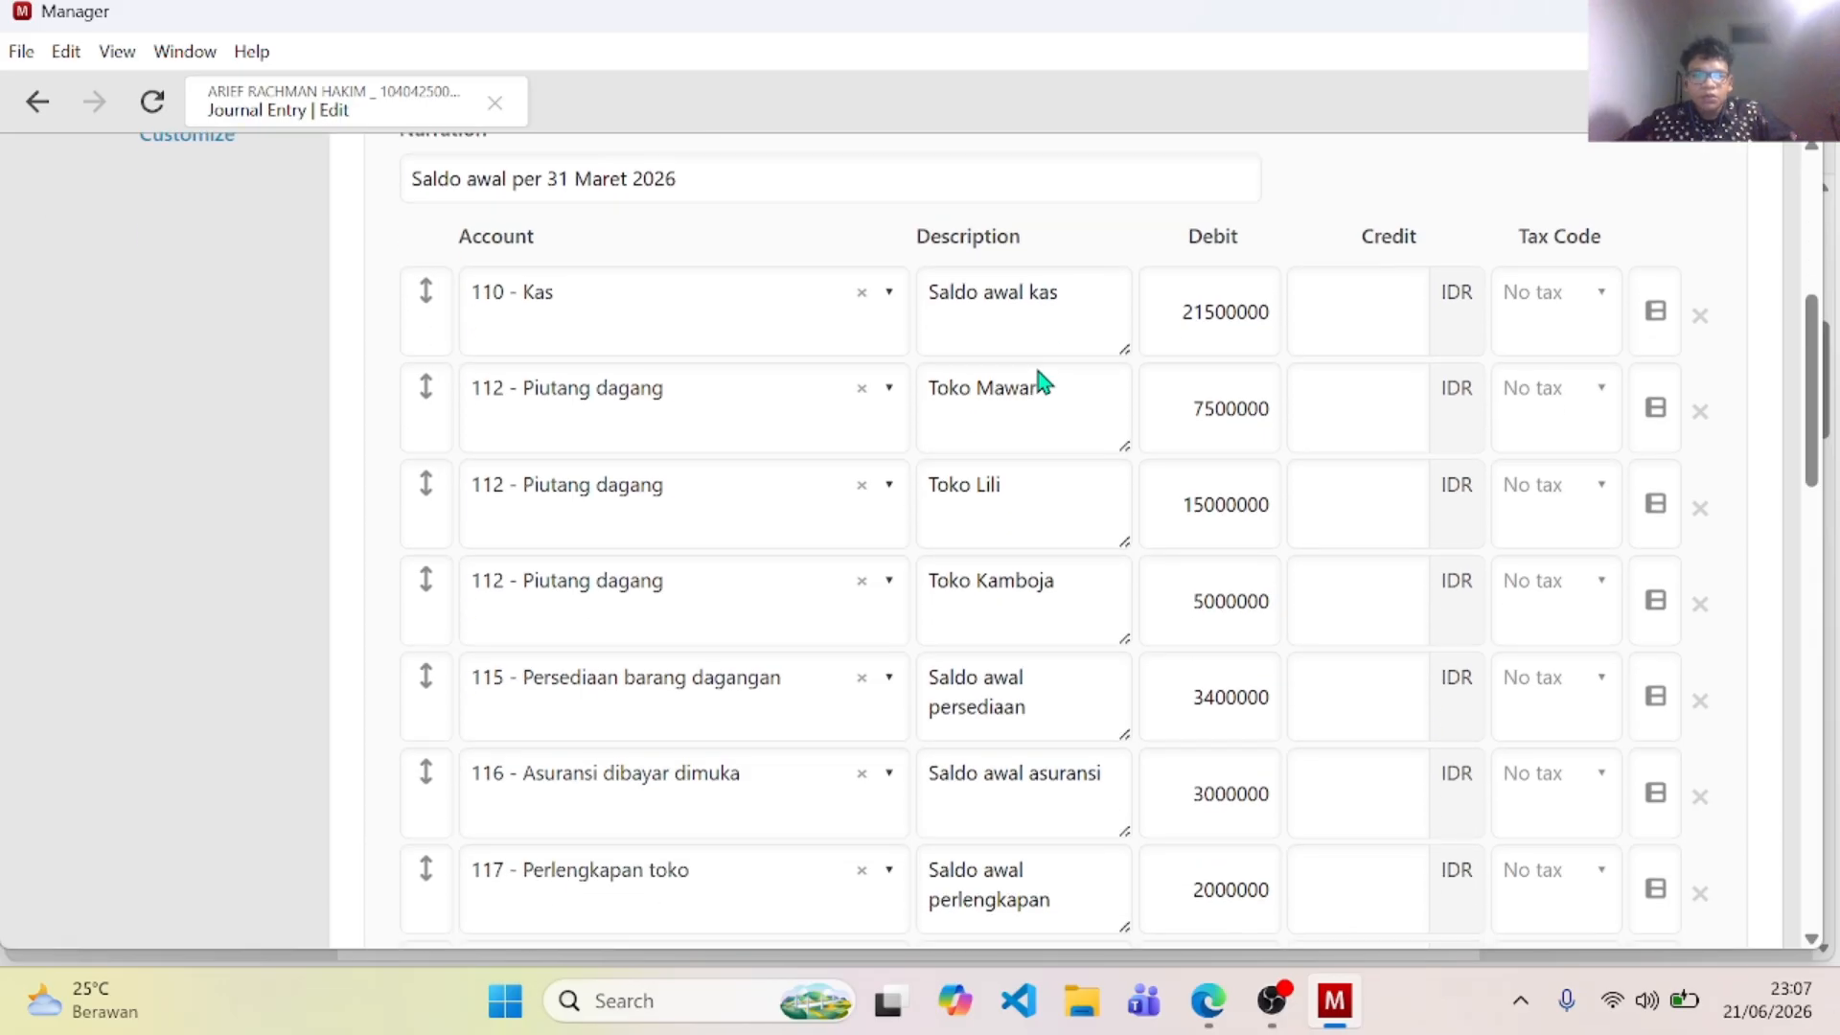
pyautogui.scroll(-2, 1042, 380)
pyautogui.scroll(-5, 1042, 380)
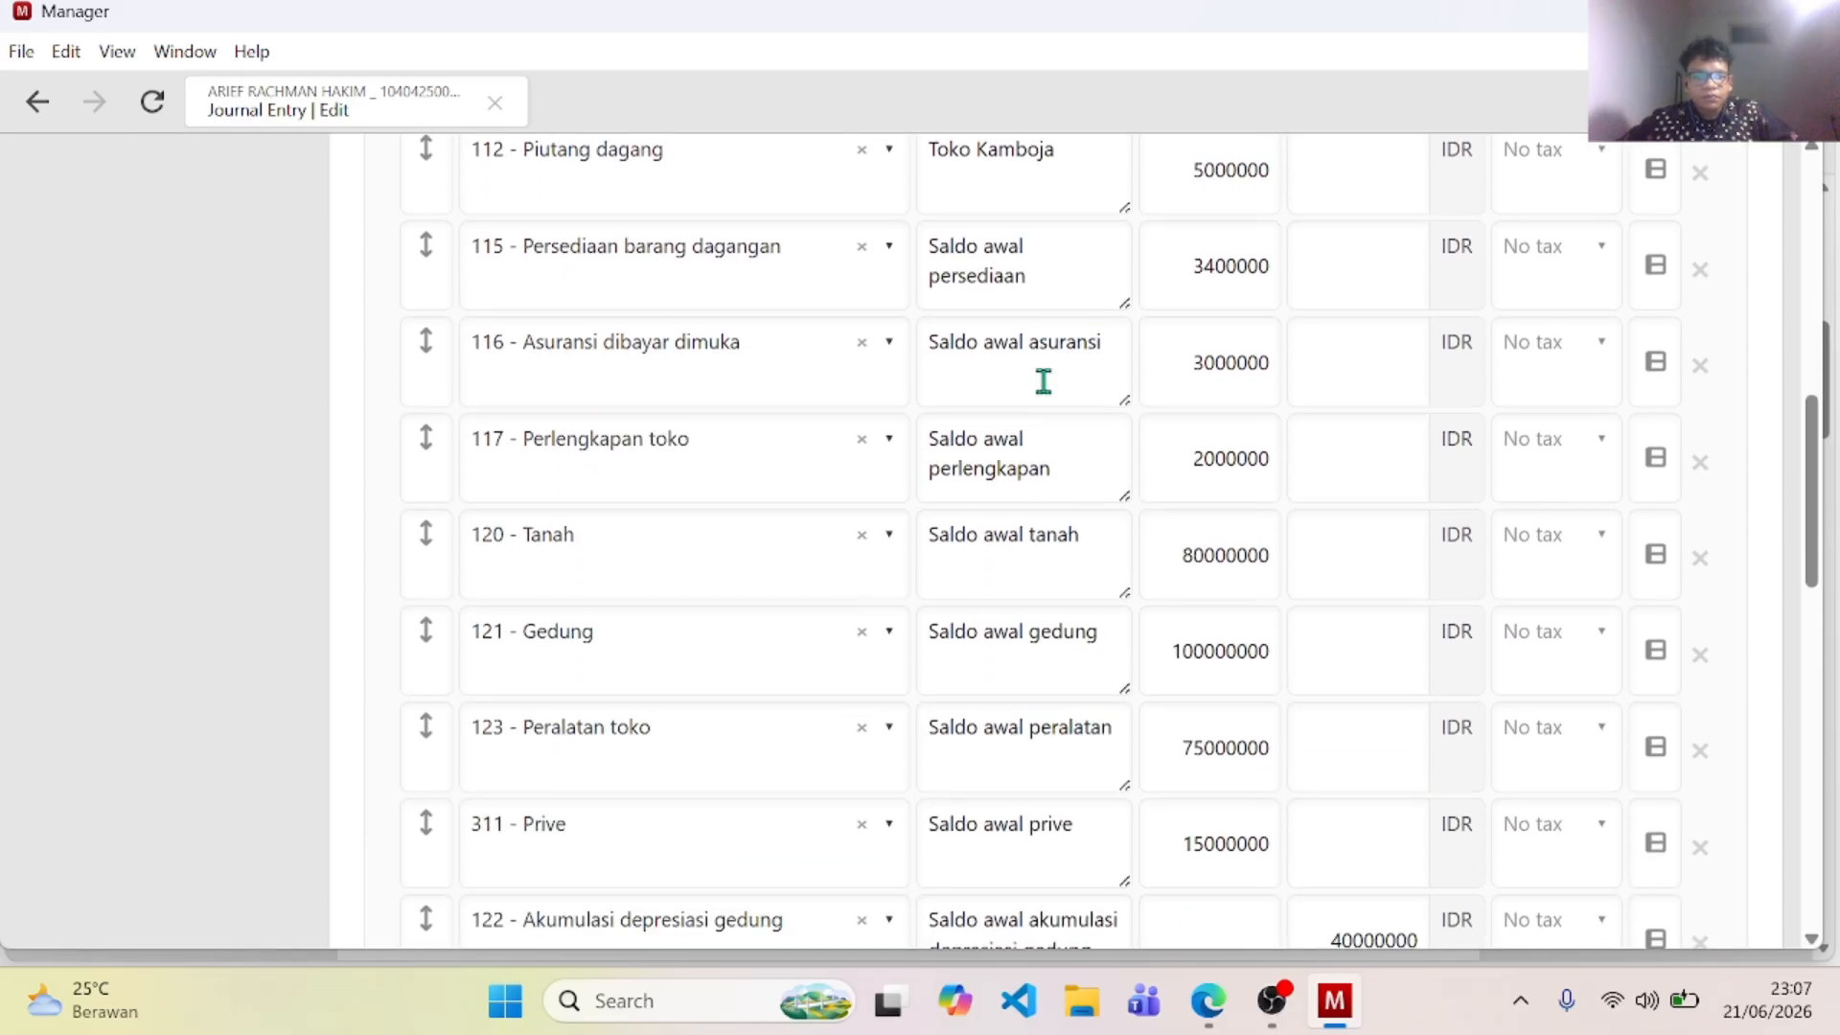
pyautogui.scroll(-6, 1042, 381)
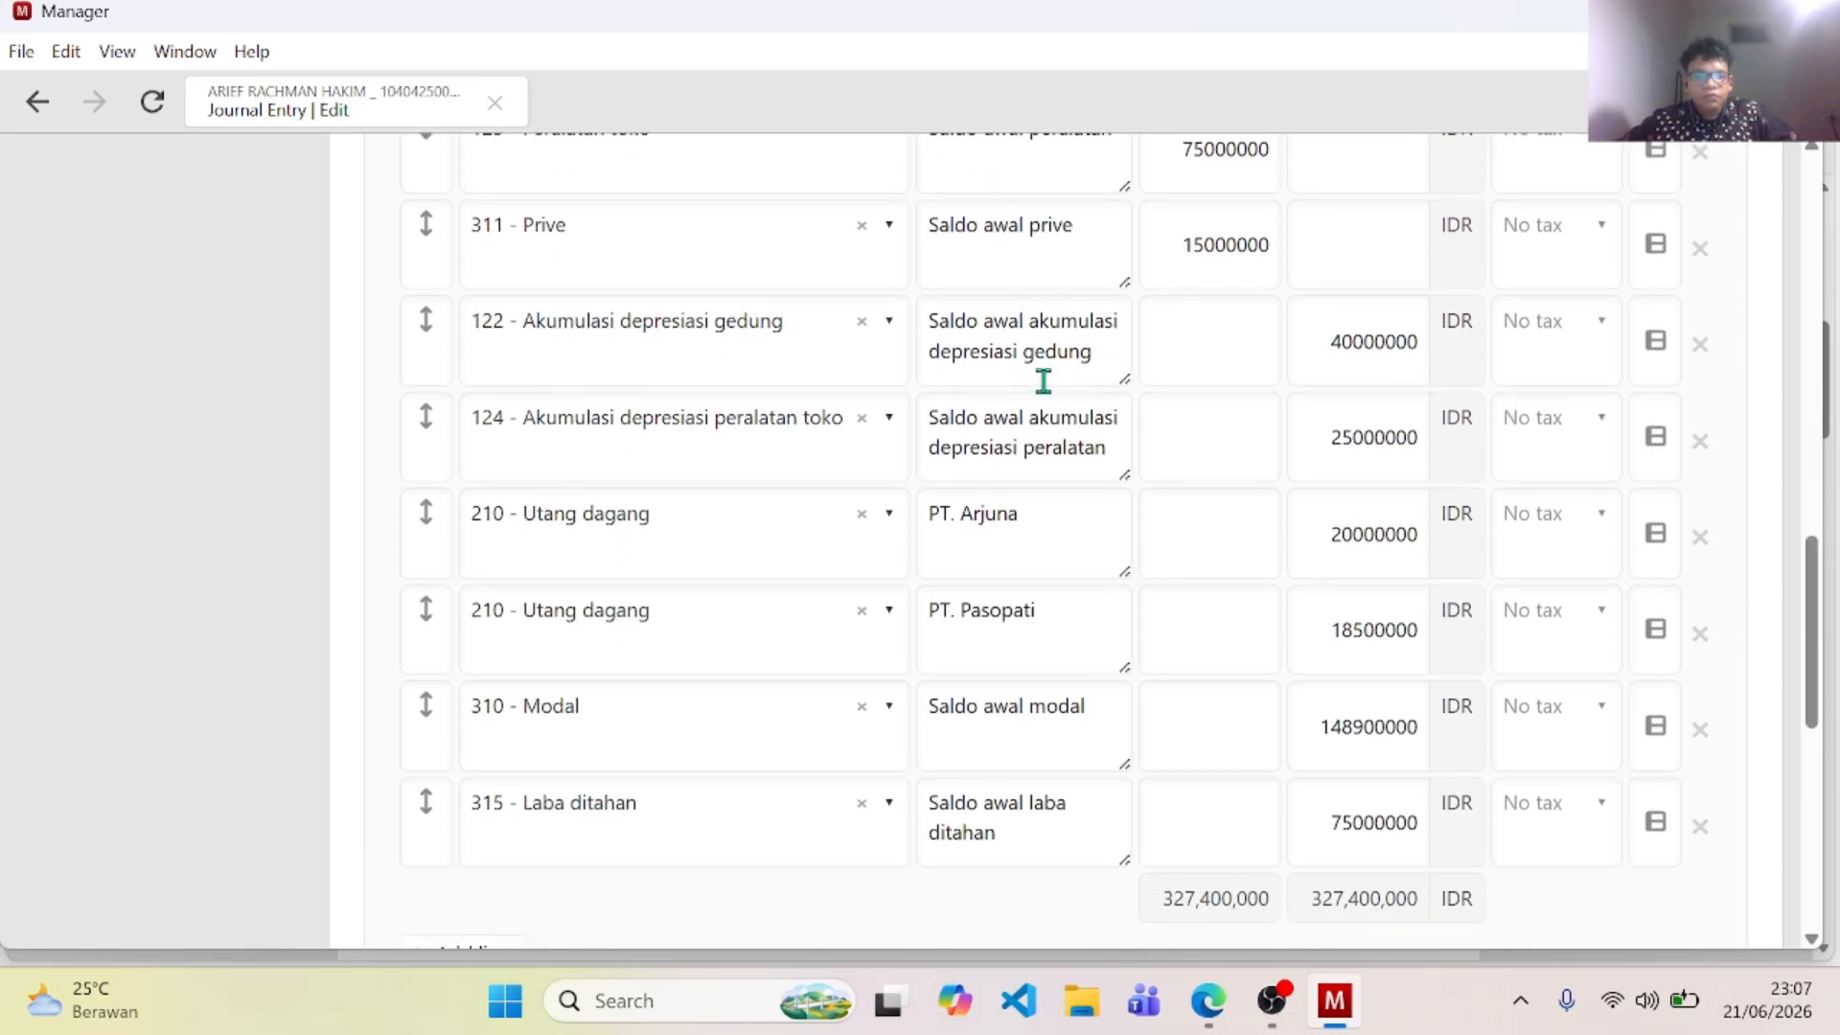
pyautogui.scroll(-5, 1043, 380)
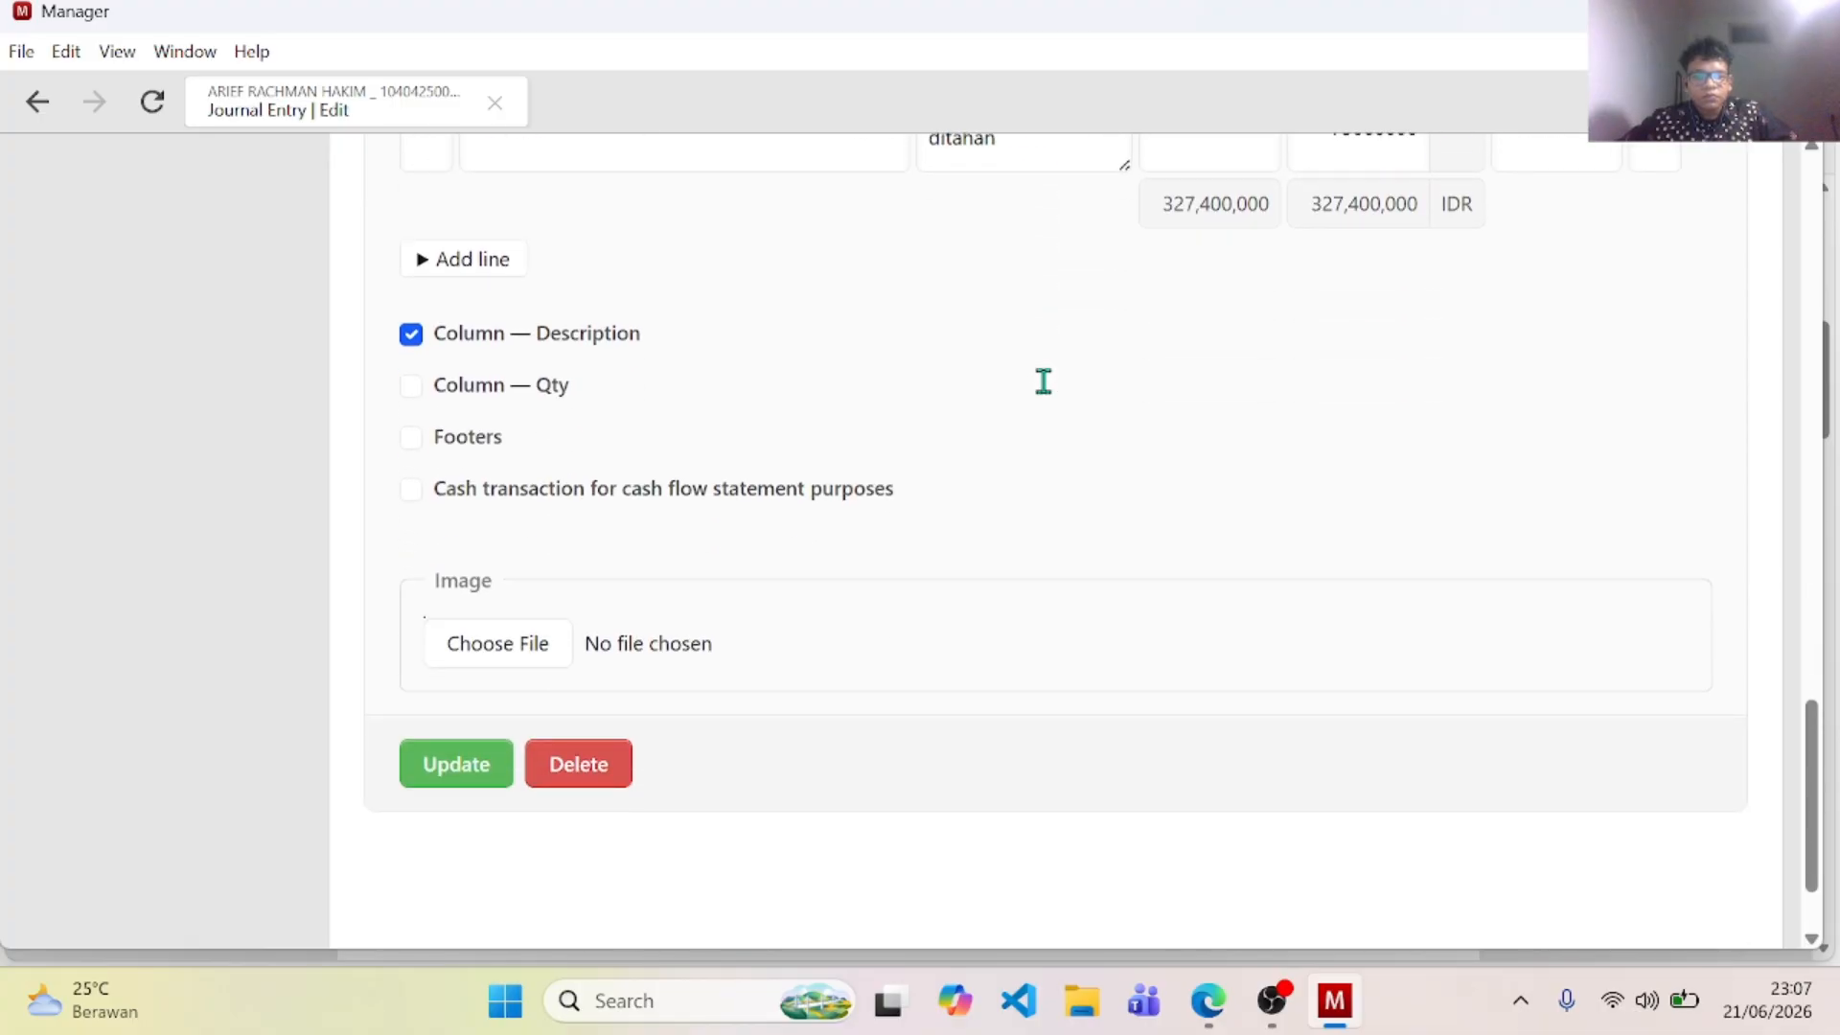
pyautogui.scroll(6, 874, 484)
pyautogui.scroll(10, 874, 484)
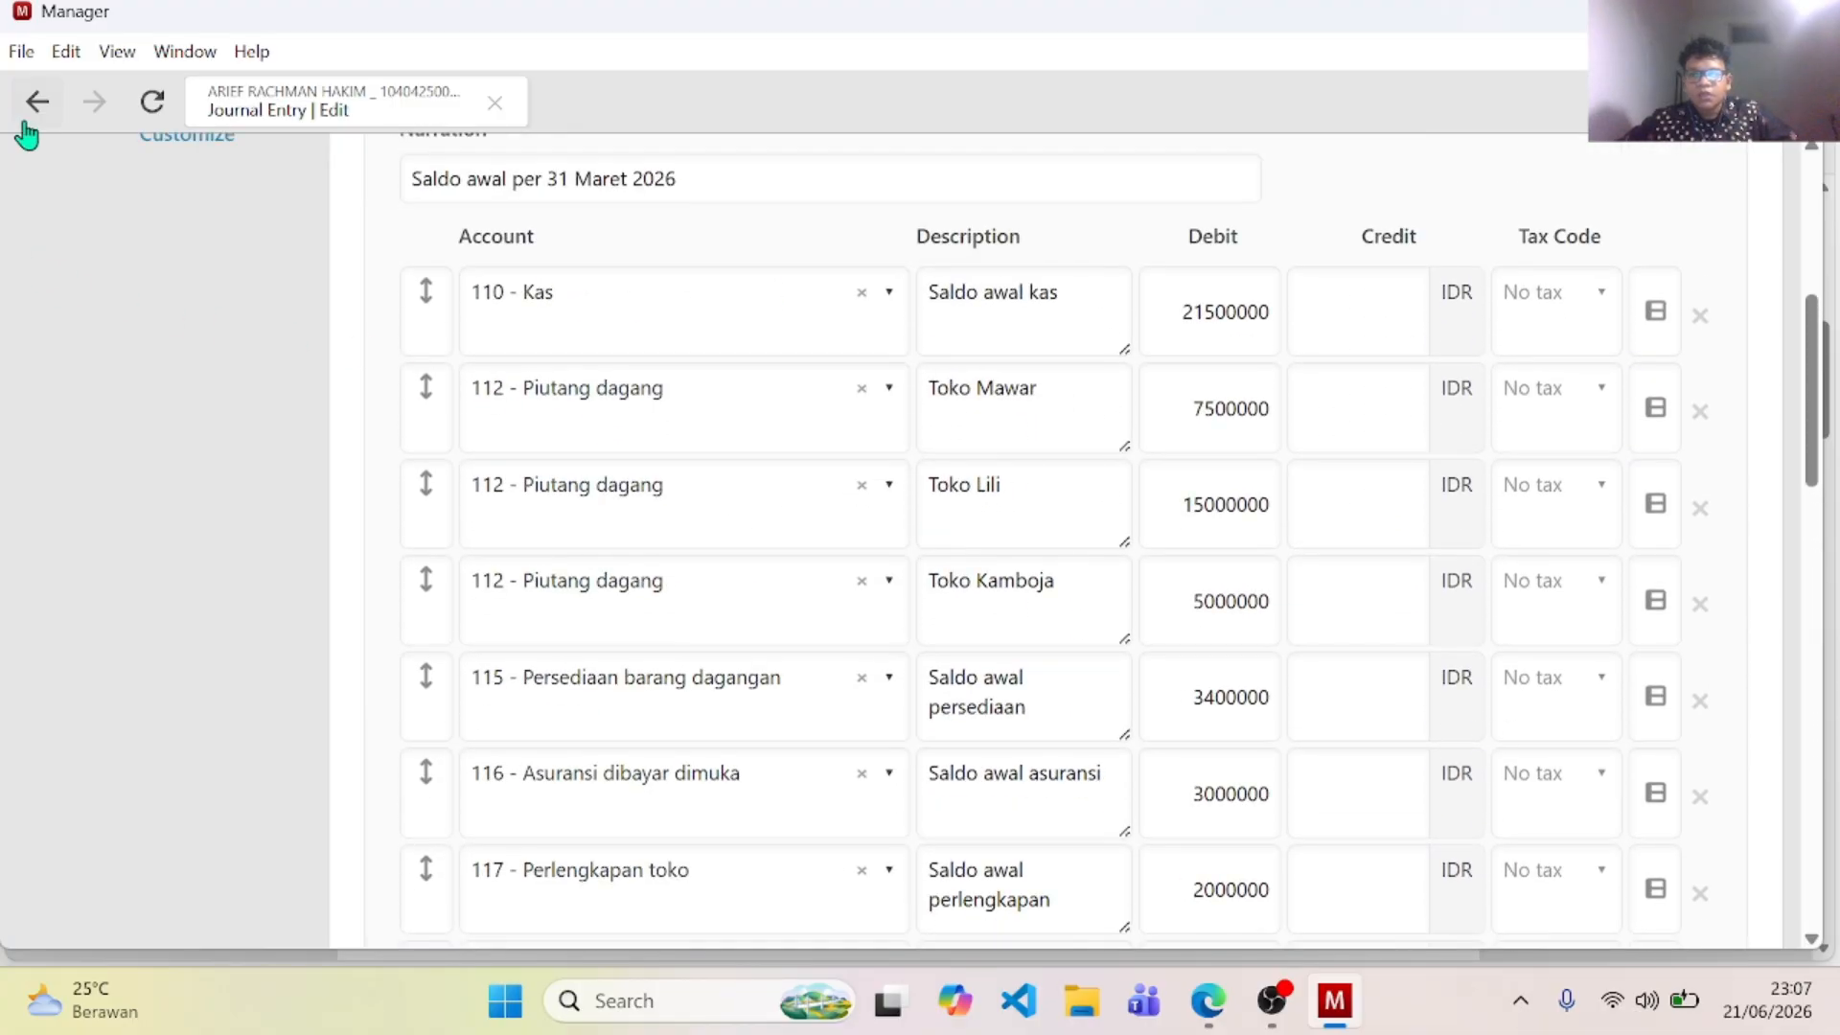
pyautogui.click(30, 113)
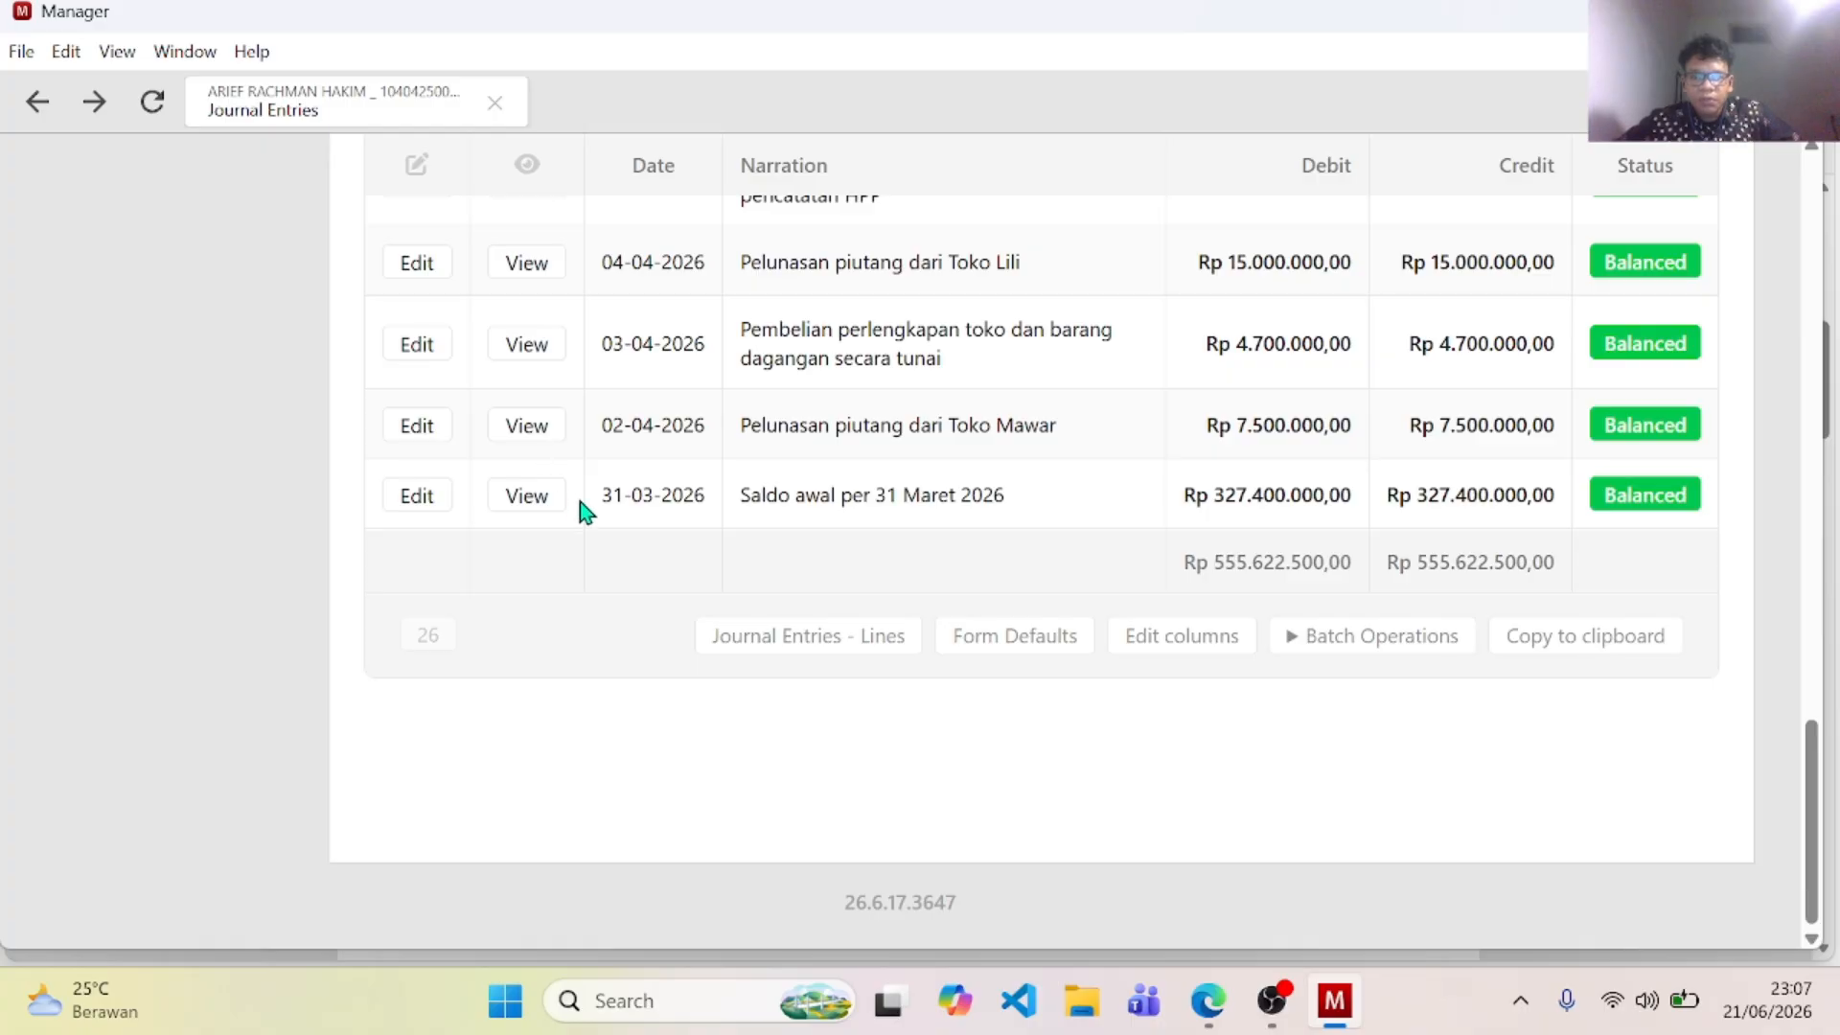
# Step: Open the 2 April entry "Pelunasan piutang dari Toko Mawar" for editing, review its lines and options, and go back without saving
pyautogui.scroll(1, 582, 503)
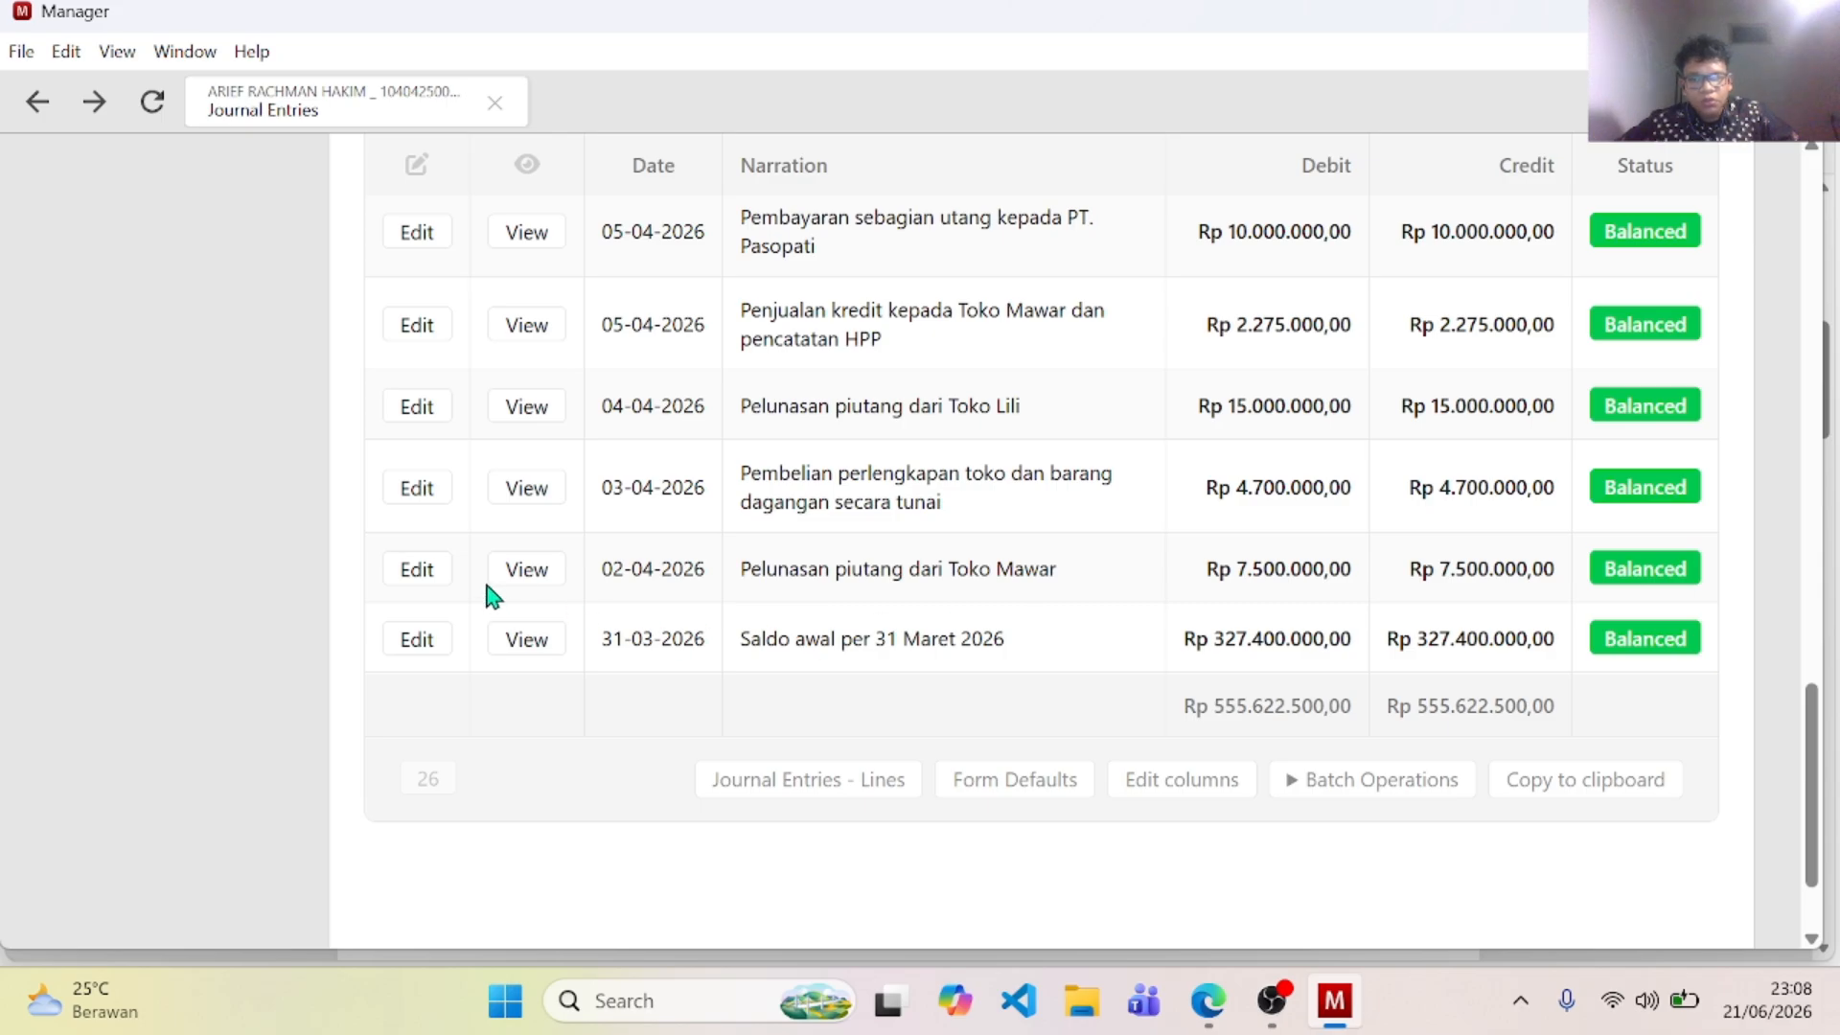
pyautogui.click(417, 570)
pyautogui.scroll(-3, 517, 627)
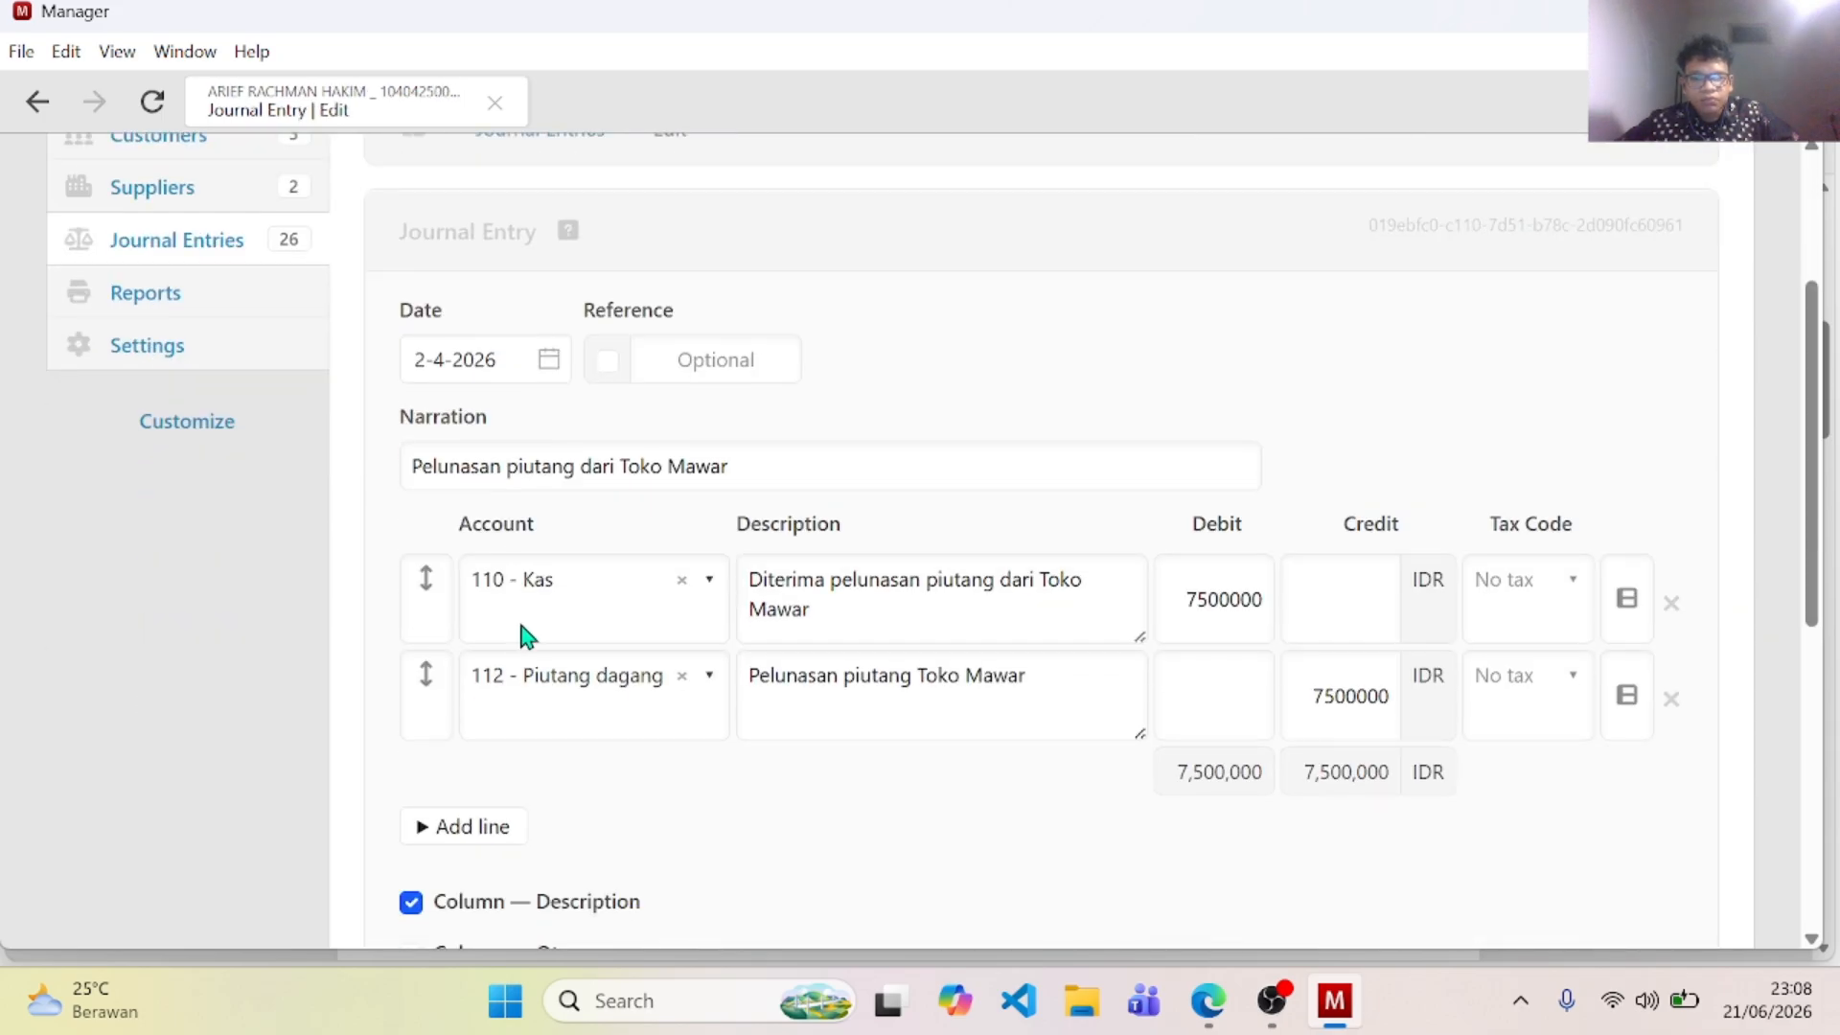
pyautogui.scroll(-6, 1102, 666)
pyautogui.scroll(5, 968, 697)
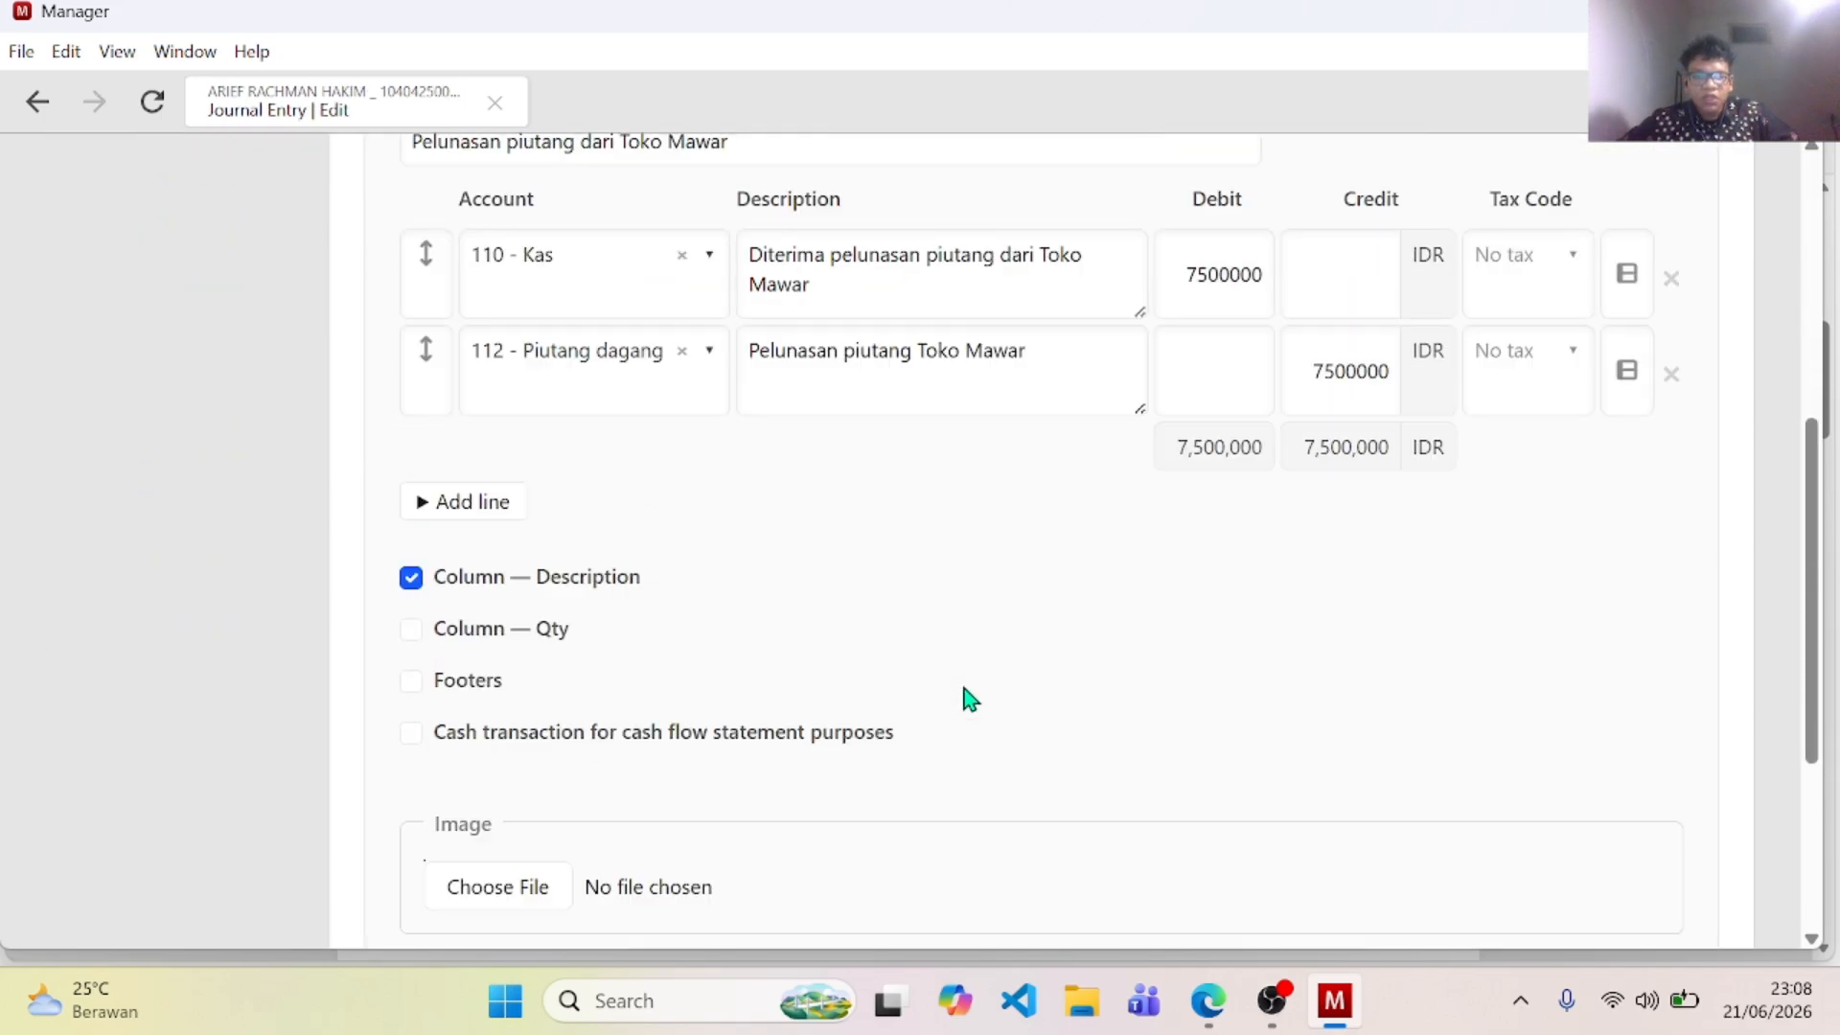
pyautogui.scroll(-6, 1179, 633)
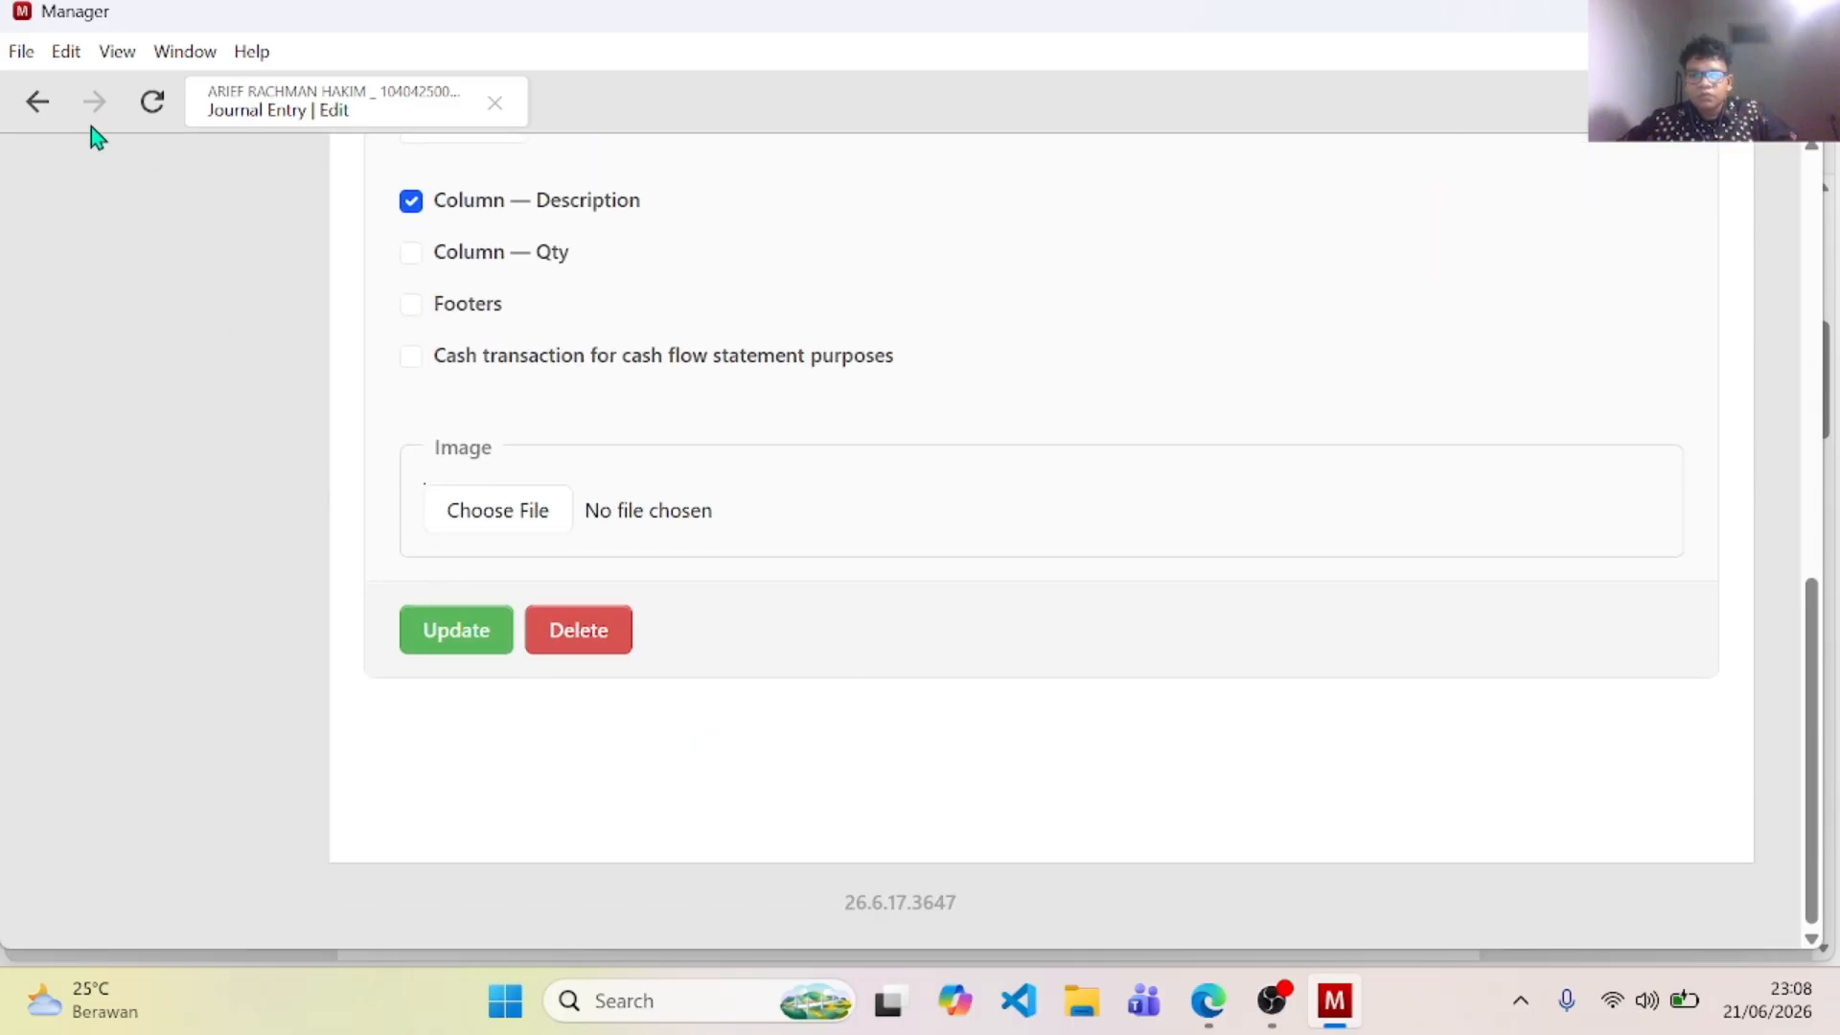
pyautogui.click(37, 101)
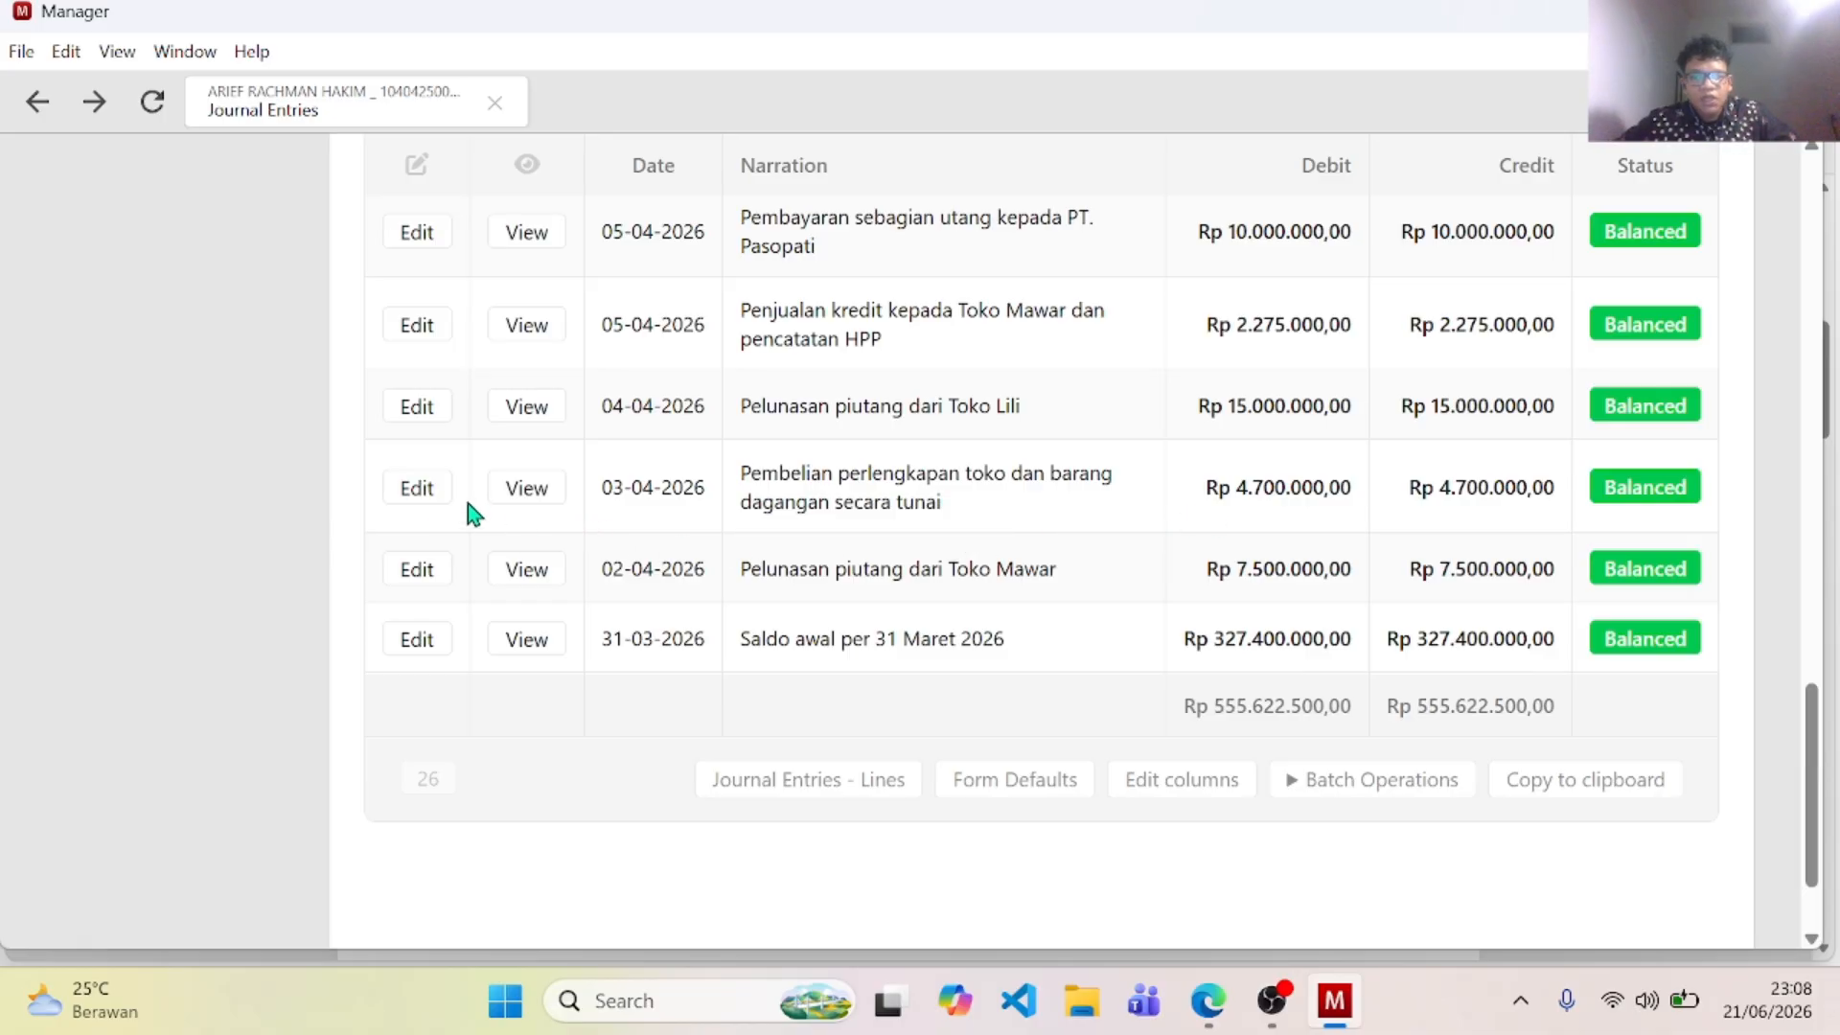
# Step: Open the 3 April cash purchase entry for supplies and merchandise, check its debit and credit lines, and leave without saving
pyautogui.click(417, 488)
pyautogui.scroll(-5, 1025, 502)
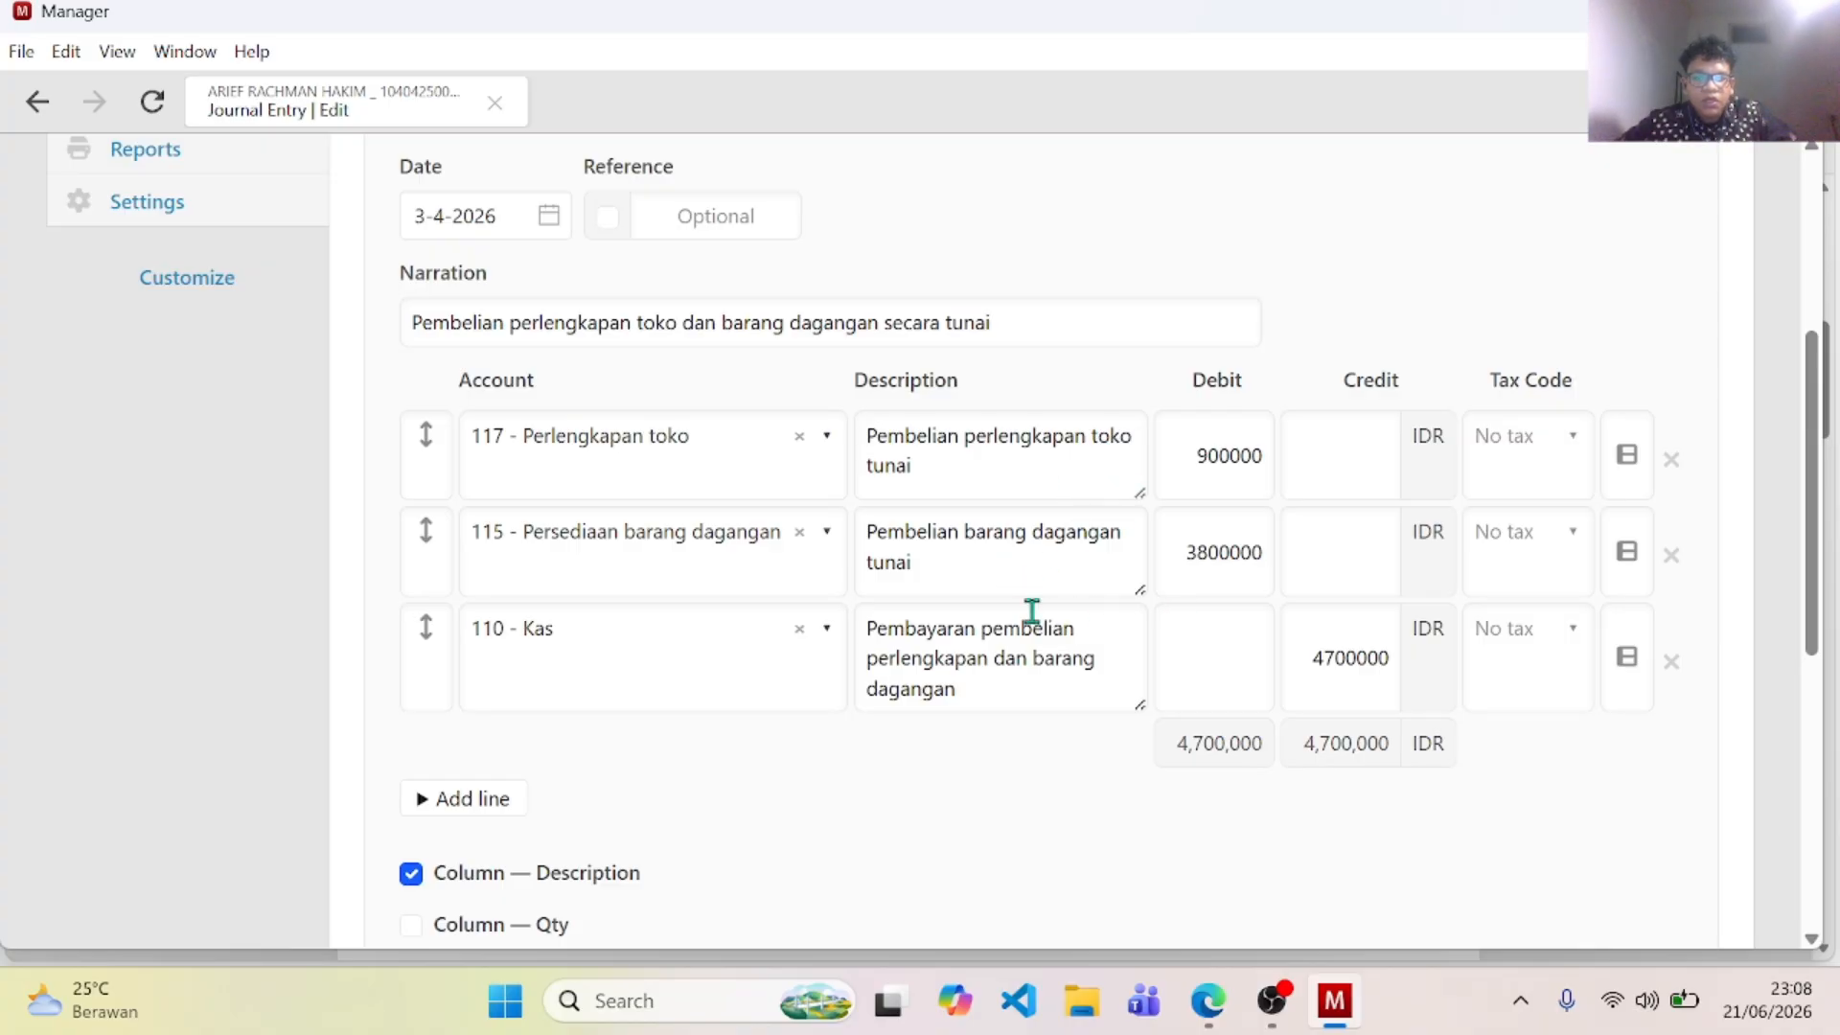
pyautogui.click(1225, 550)
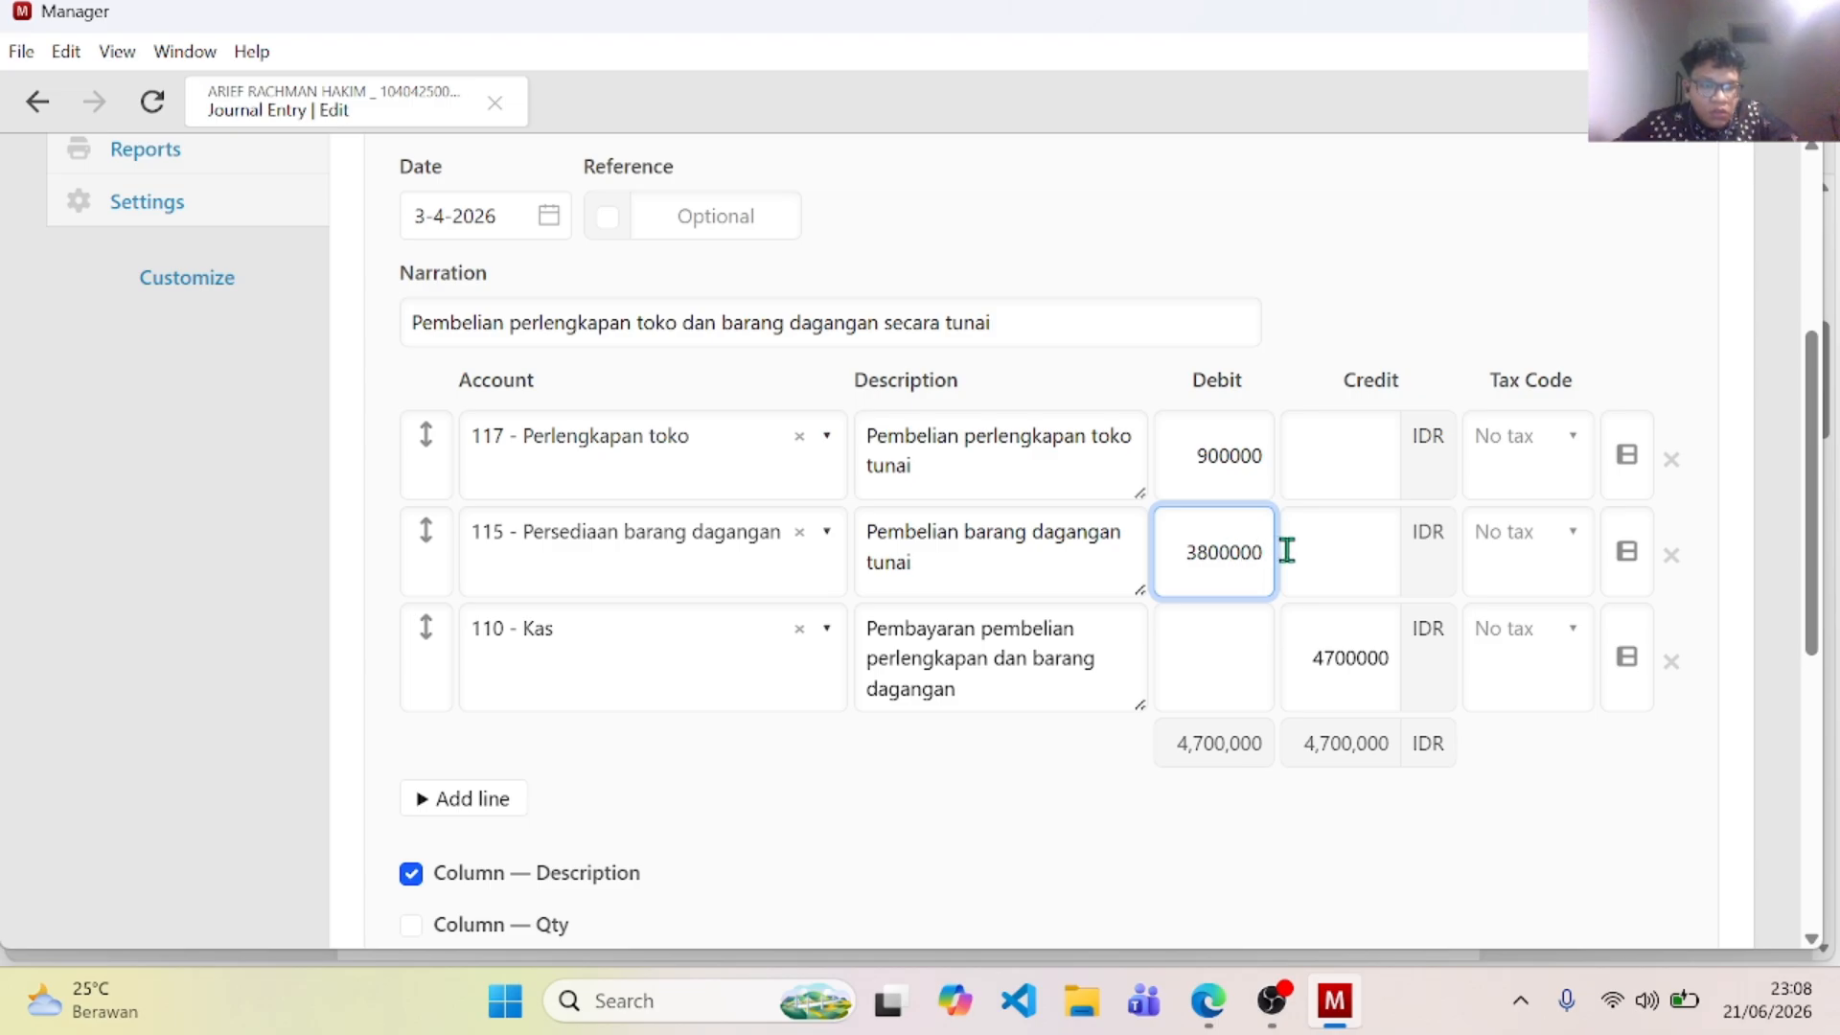
pyautogui.click(997, 776)
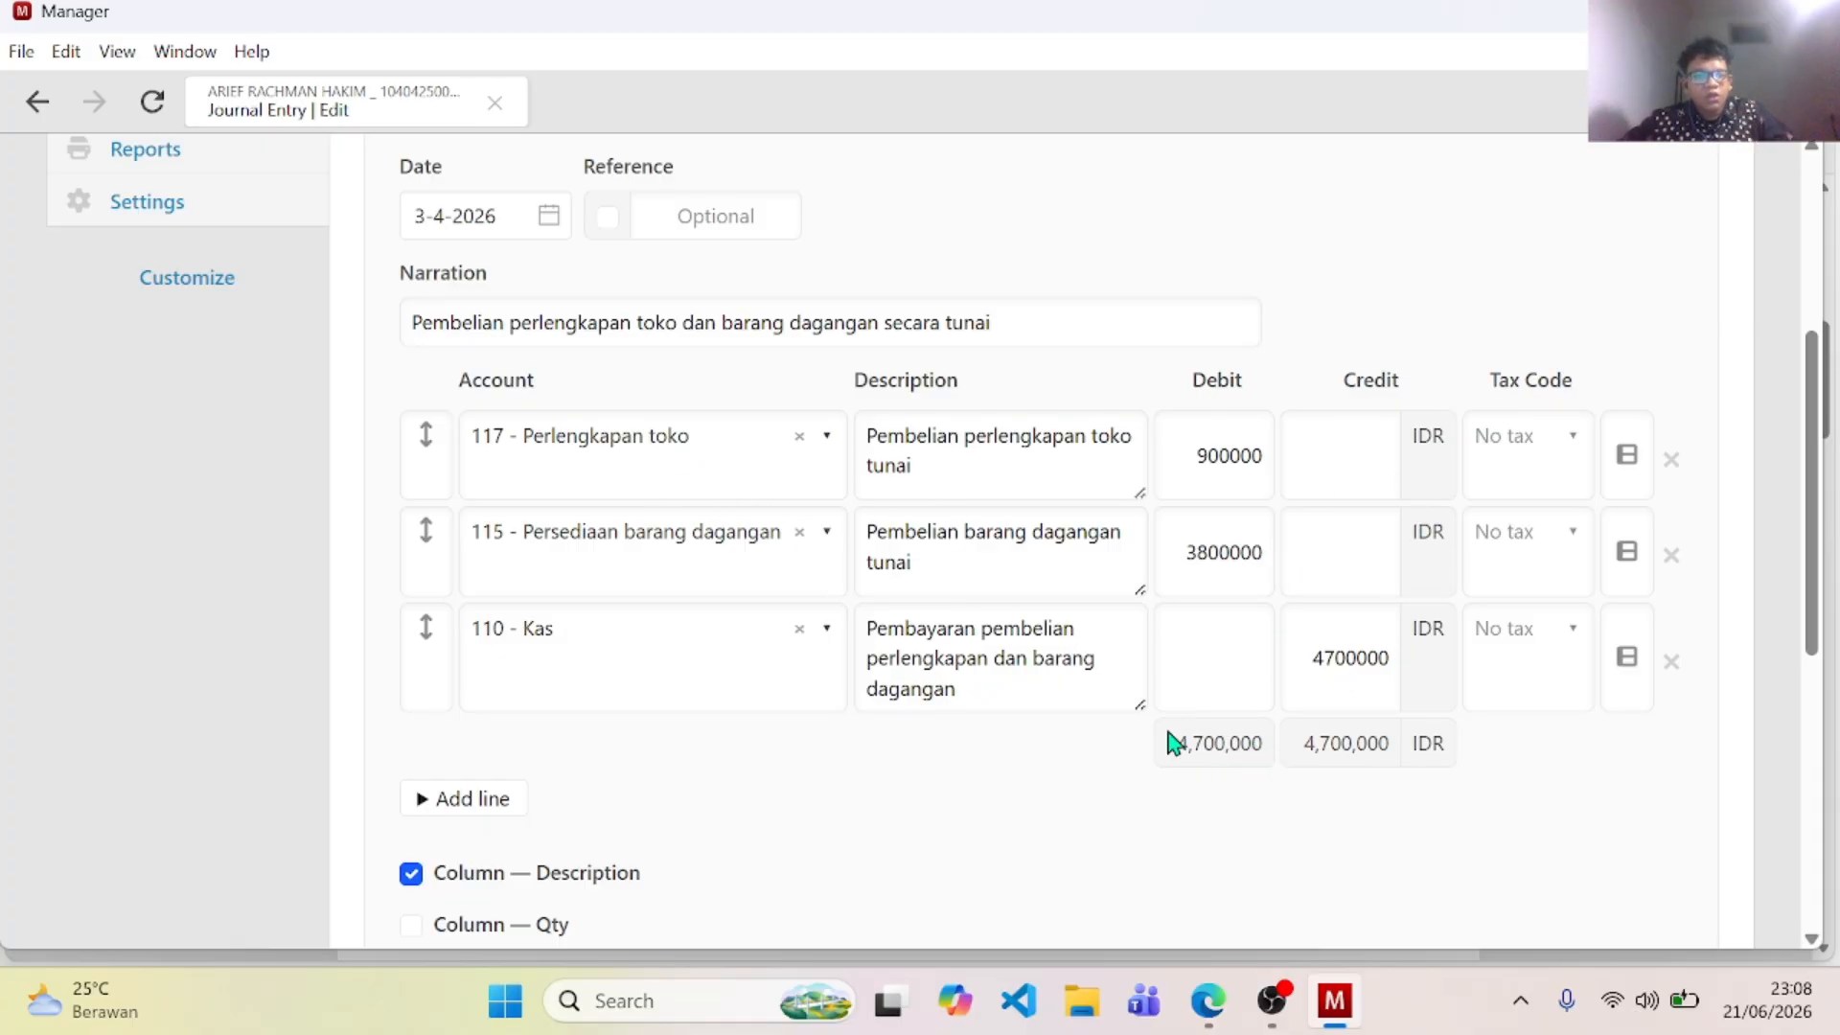
pyautogui.scroll(1, 999, 743)
pyautogui.scroll(5, 999, 743)
pyautogui.click(38, 101)
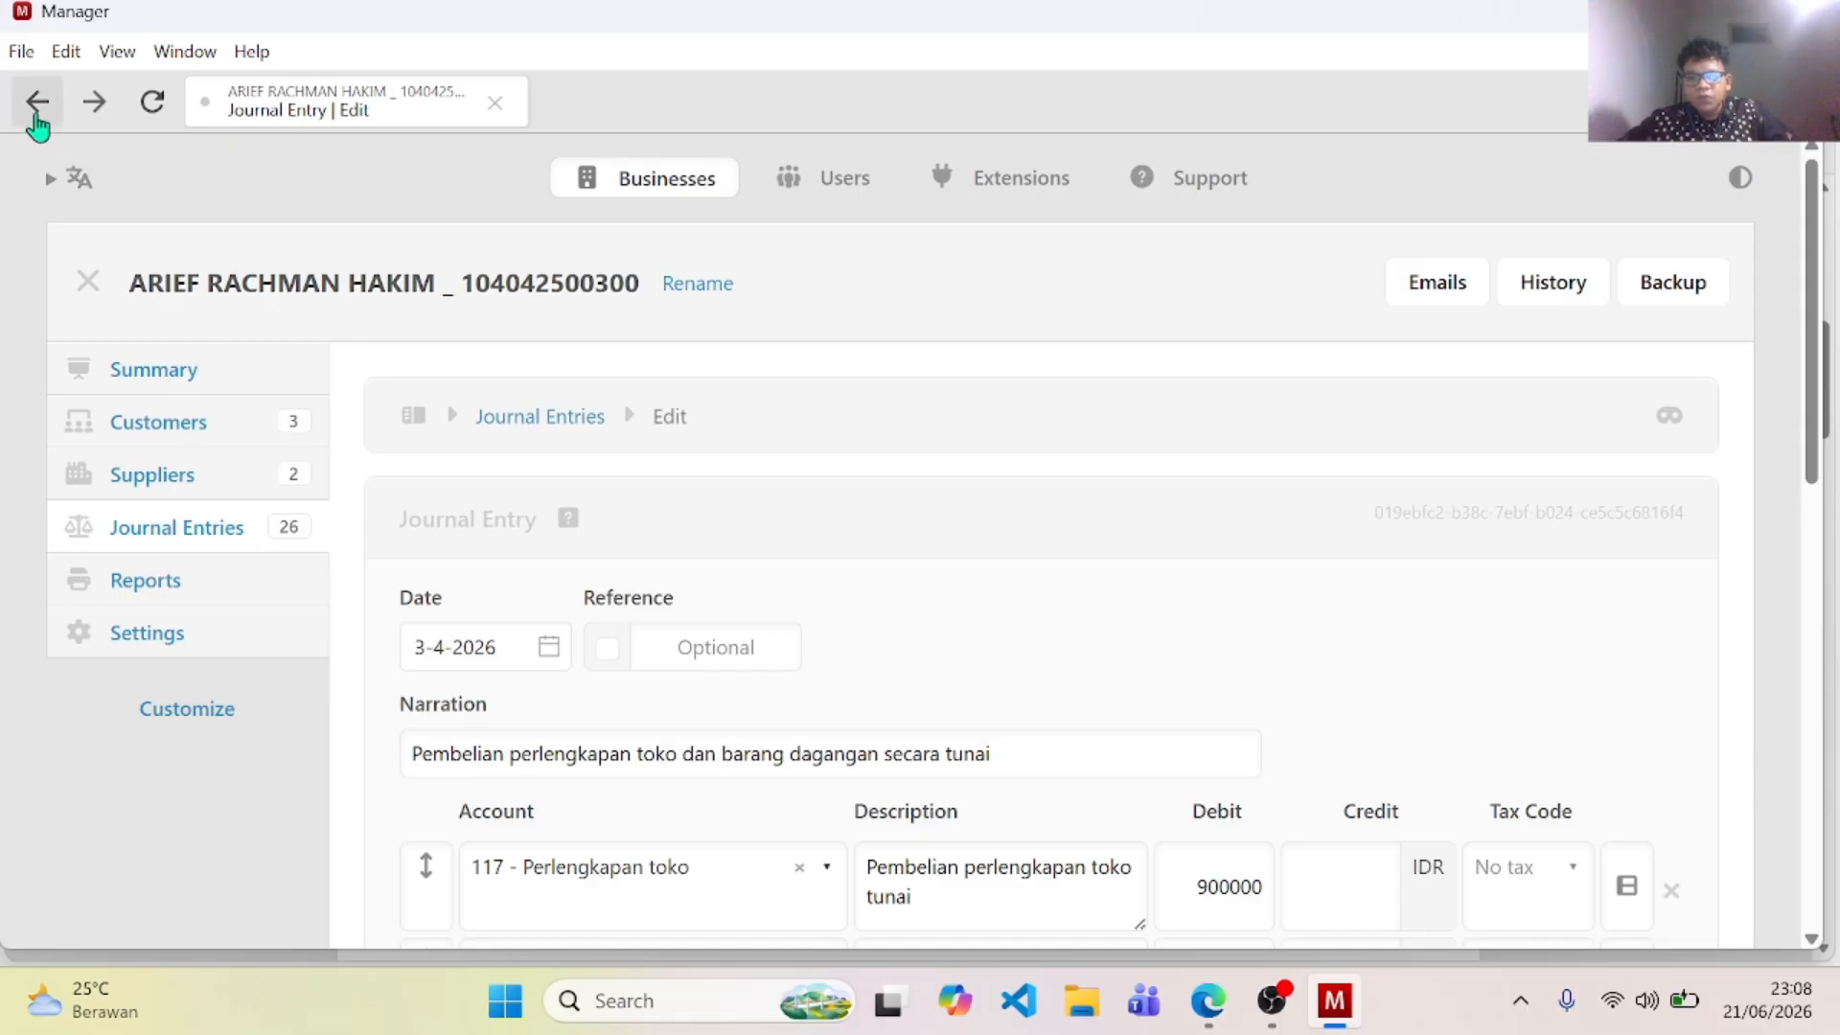
# Step: Open the 4 April entry "Pelunasan piutang dari Toko Lili" for editing, check its cash and receivable lines, and go back without saving
pyautogui.scroll(2, 589, 532)
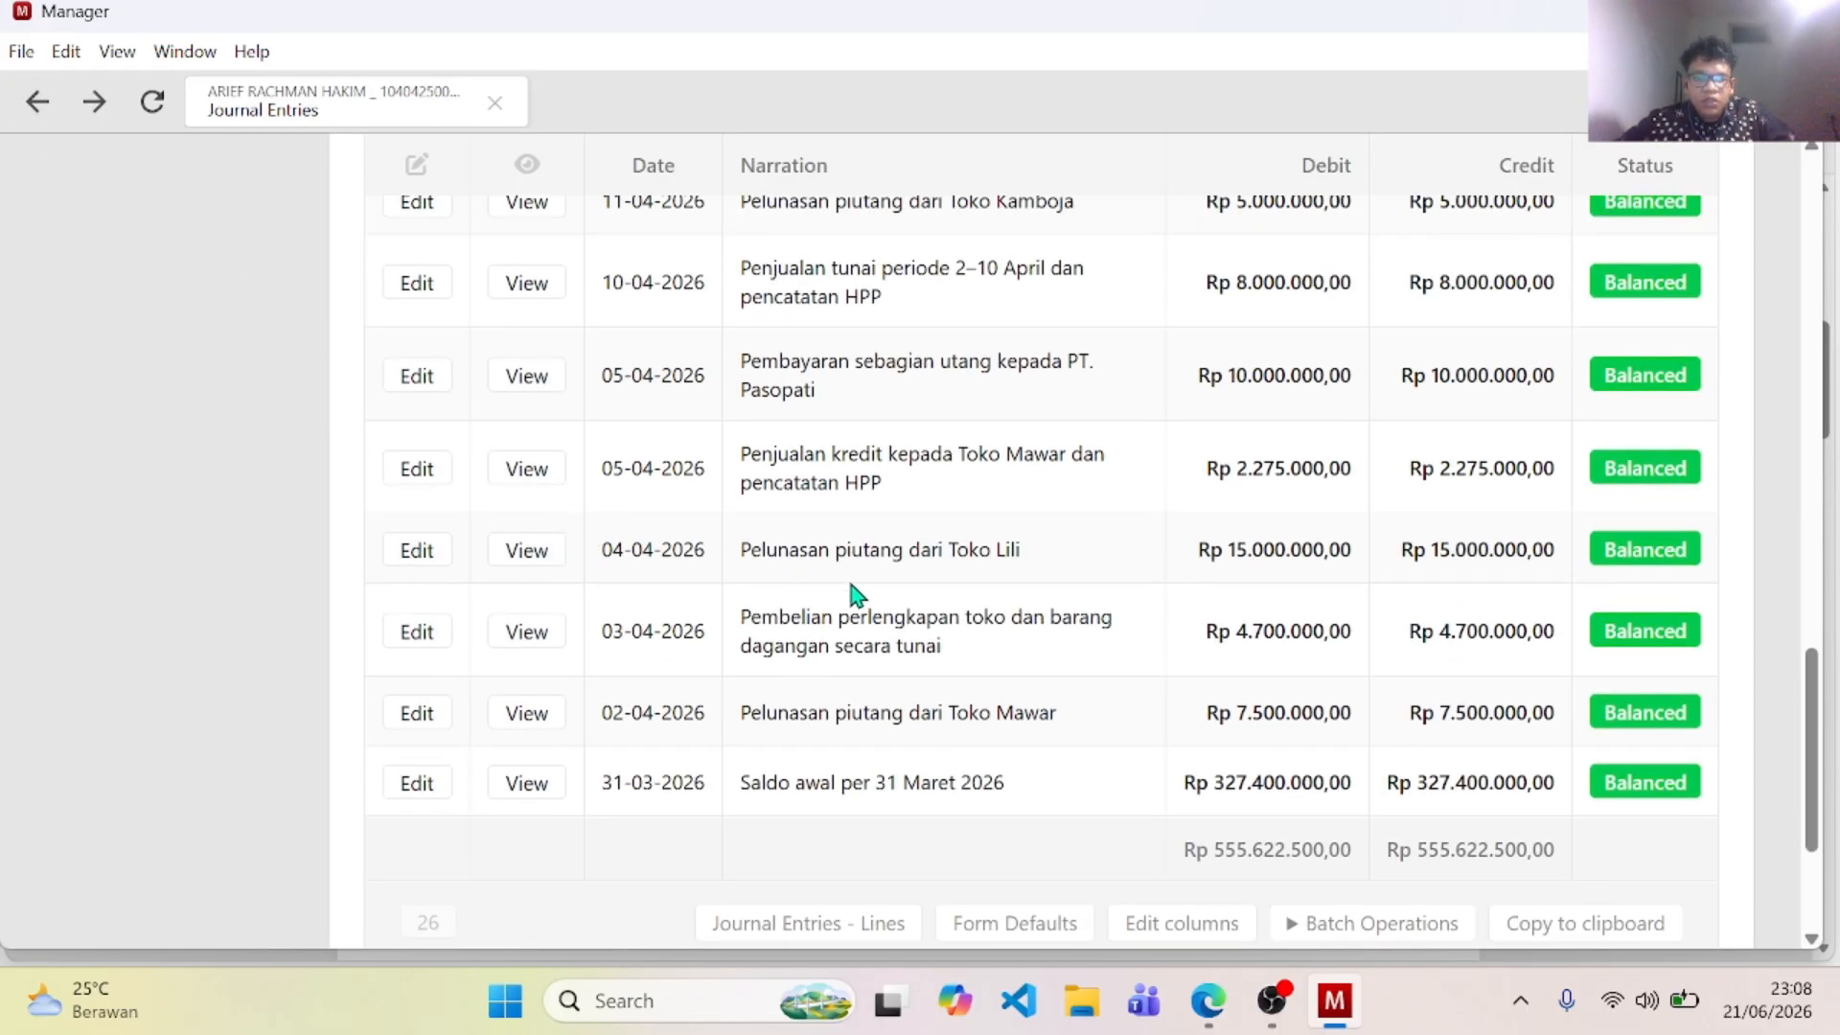
pyautogui.click(419, 550)
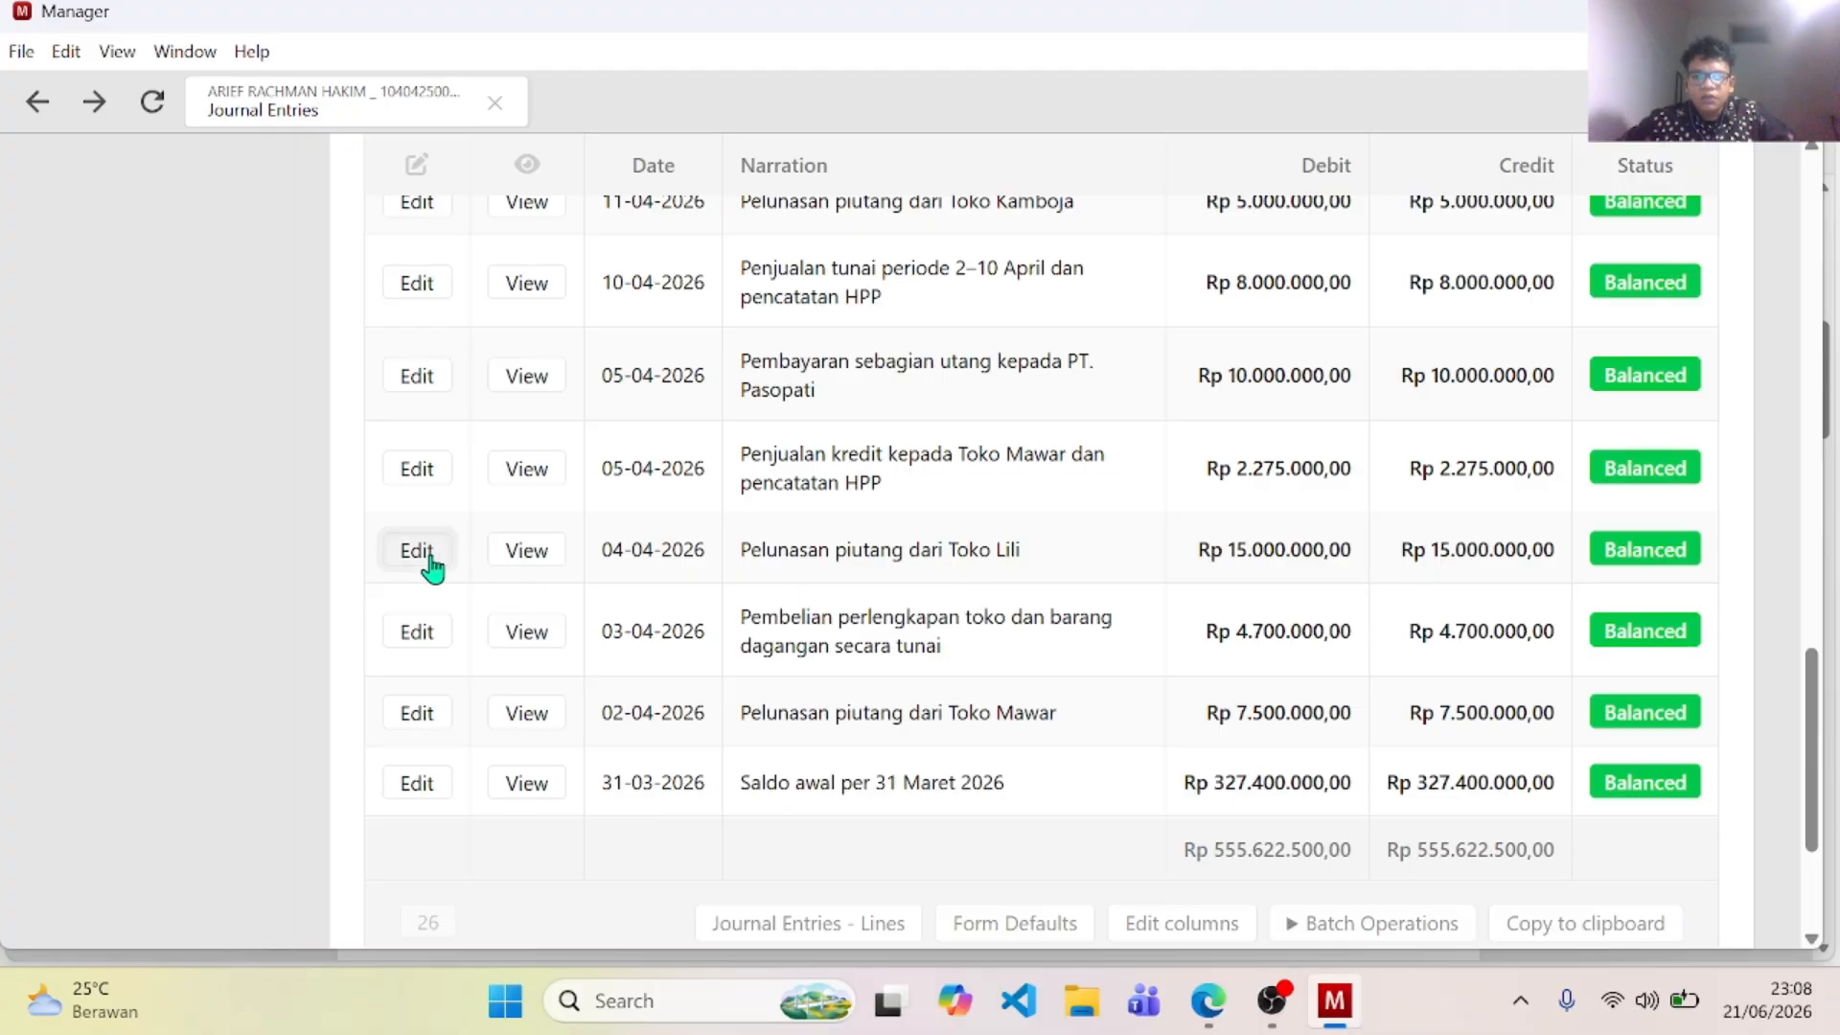
pyautogui.scroll(-3, 925, 503)
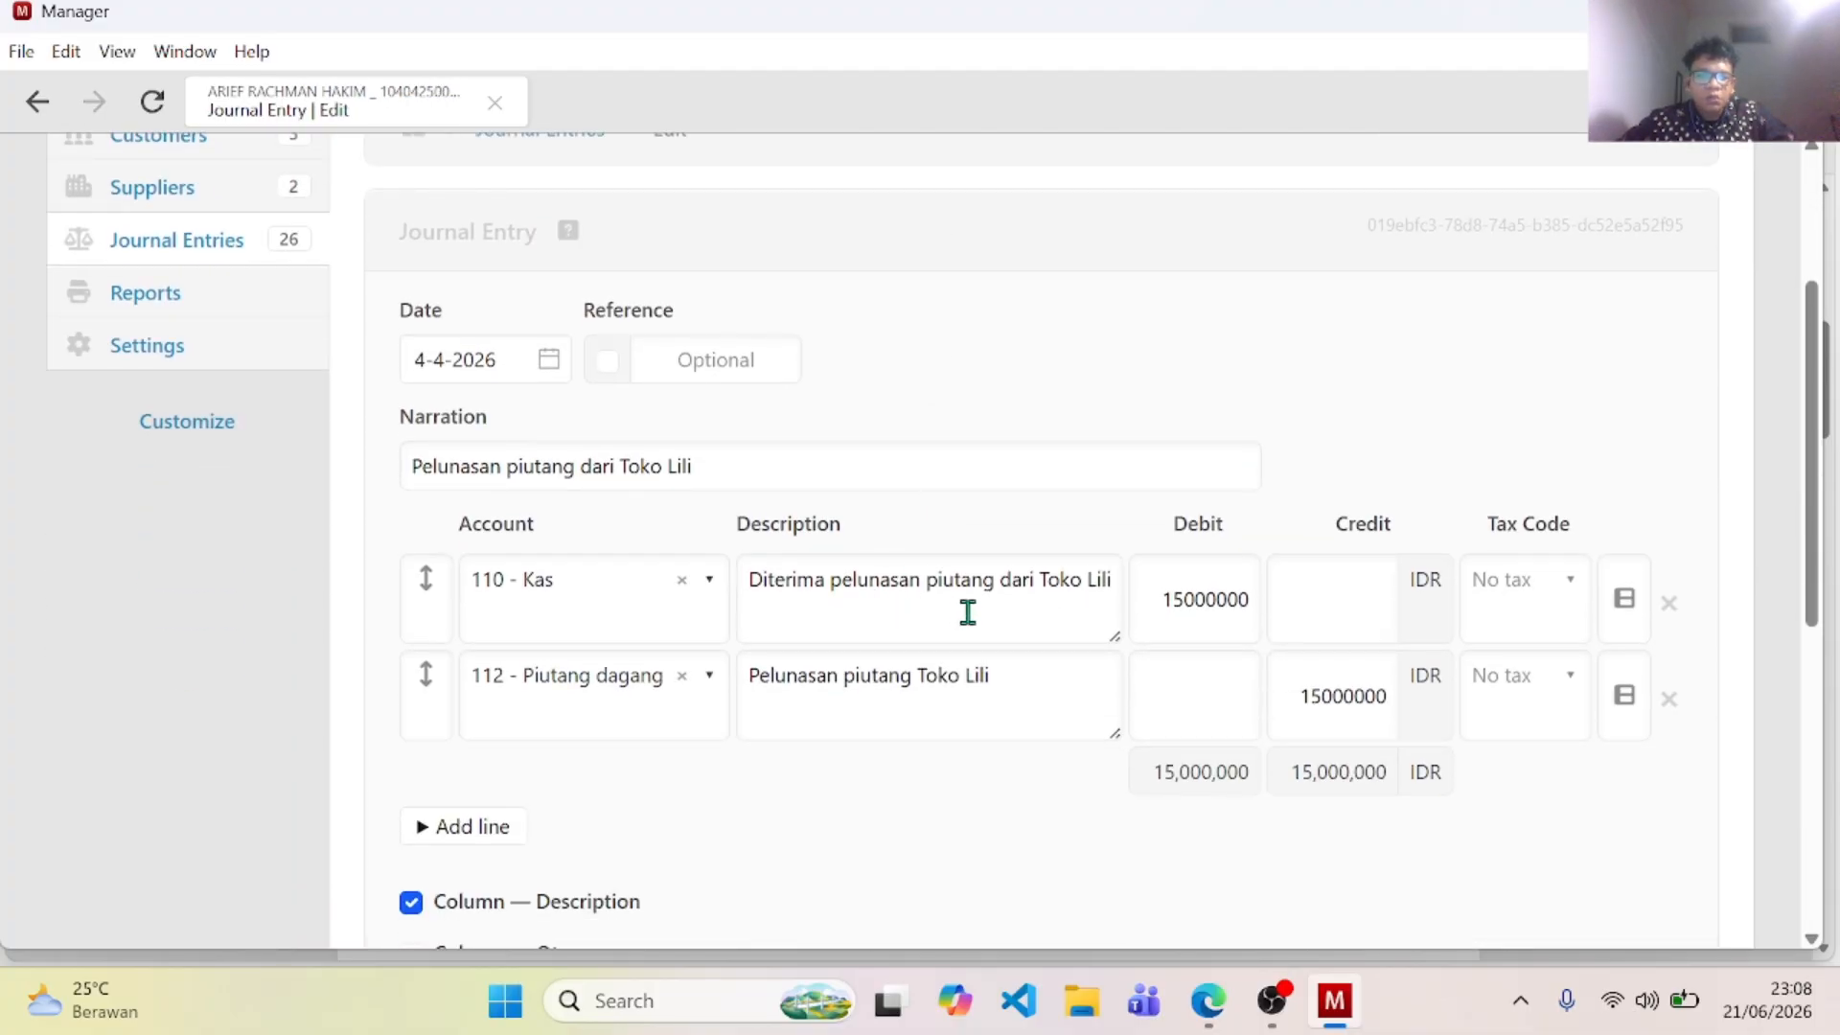
pyautogui.click(1219, 599)
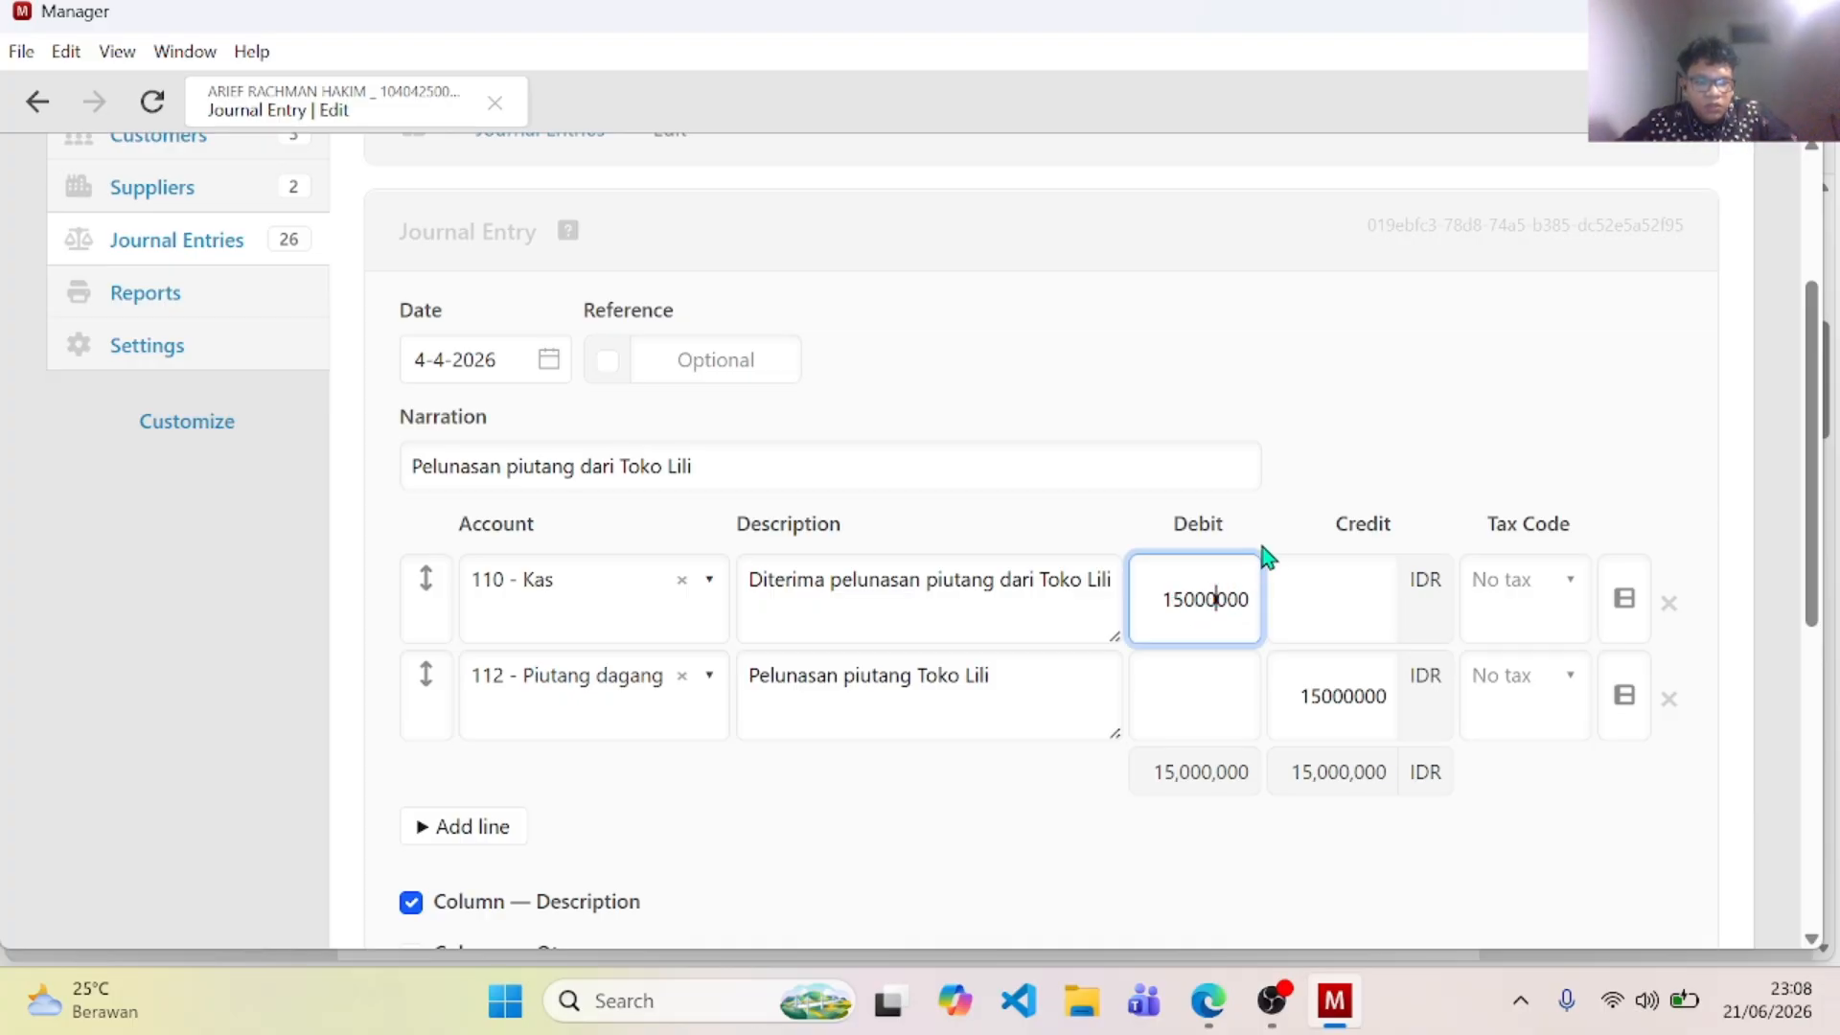
pyautogui.click(1251, 452)
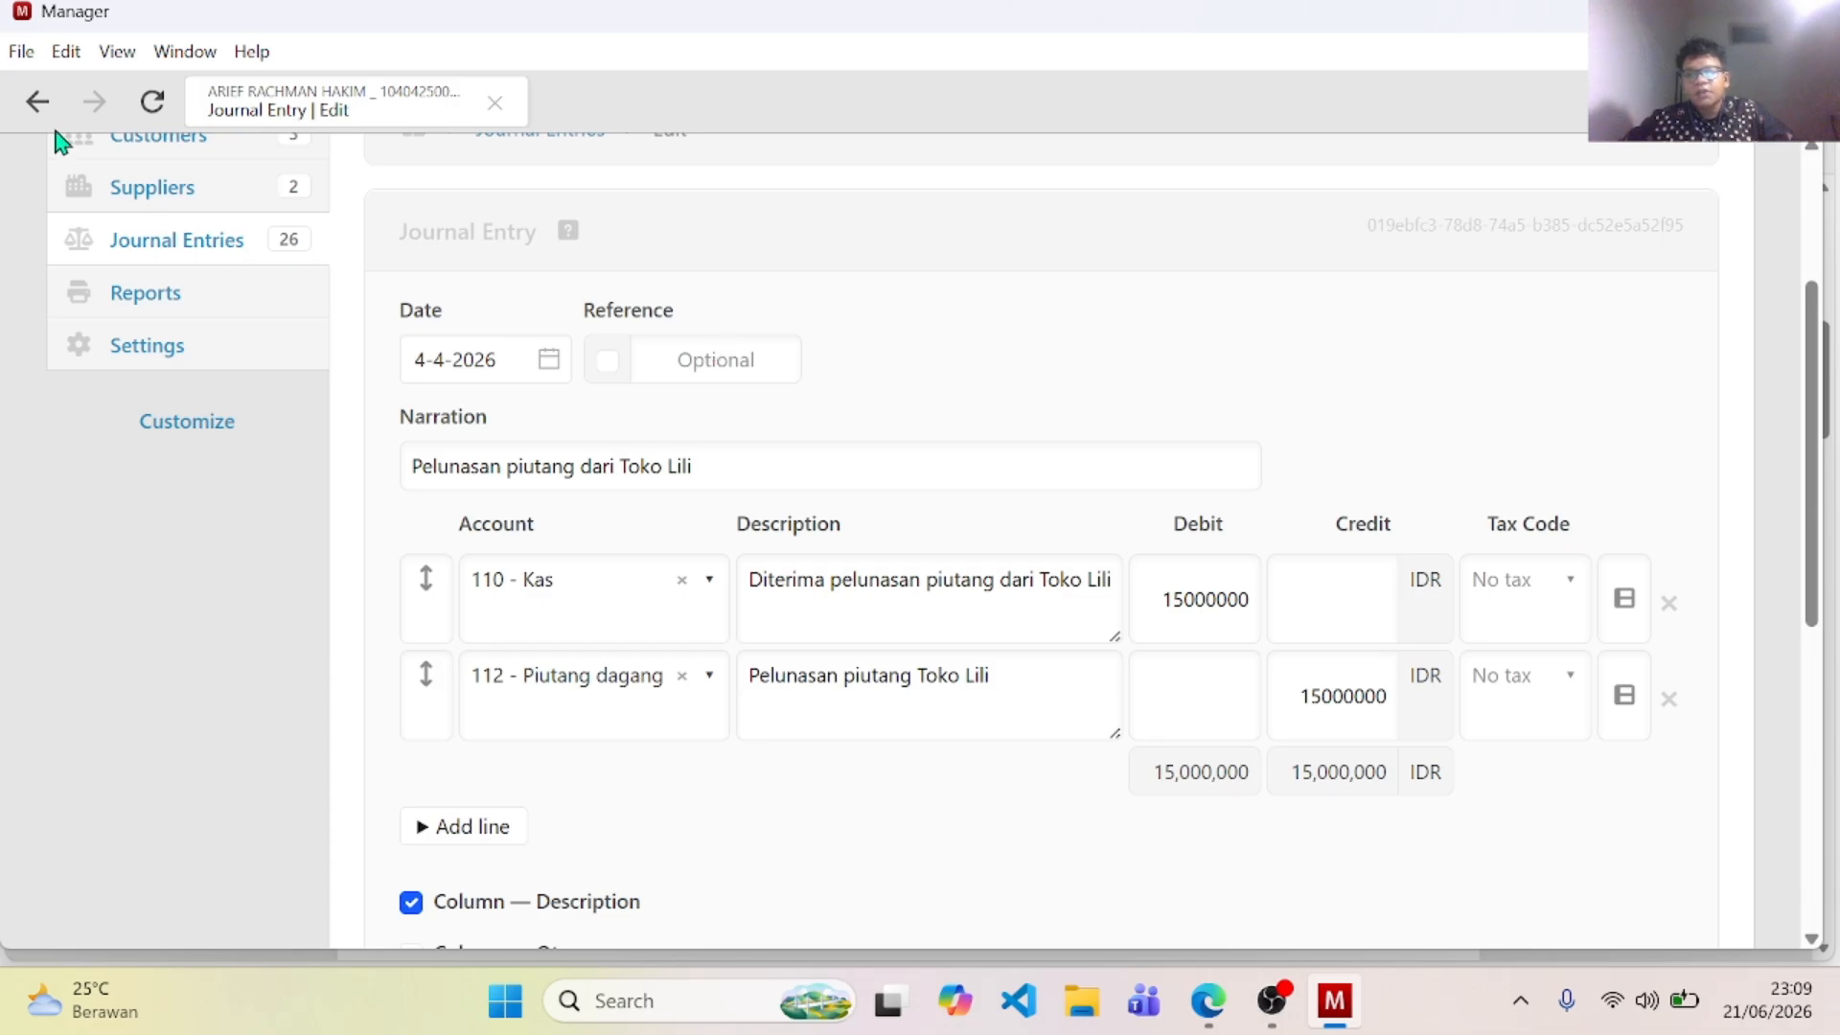
pyautogui.click(37, 100)
# Step: Open the 5 April credit sale entry for Toko Mawar, review its sales and HPP lines, and return to the list without saving
pyautogui.scroll(1, 844, 687)
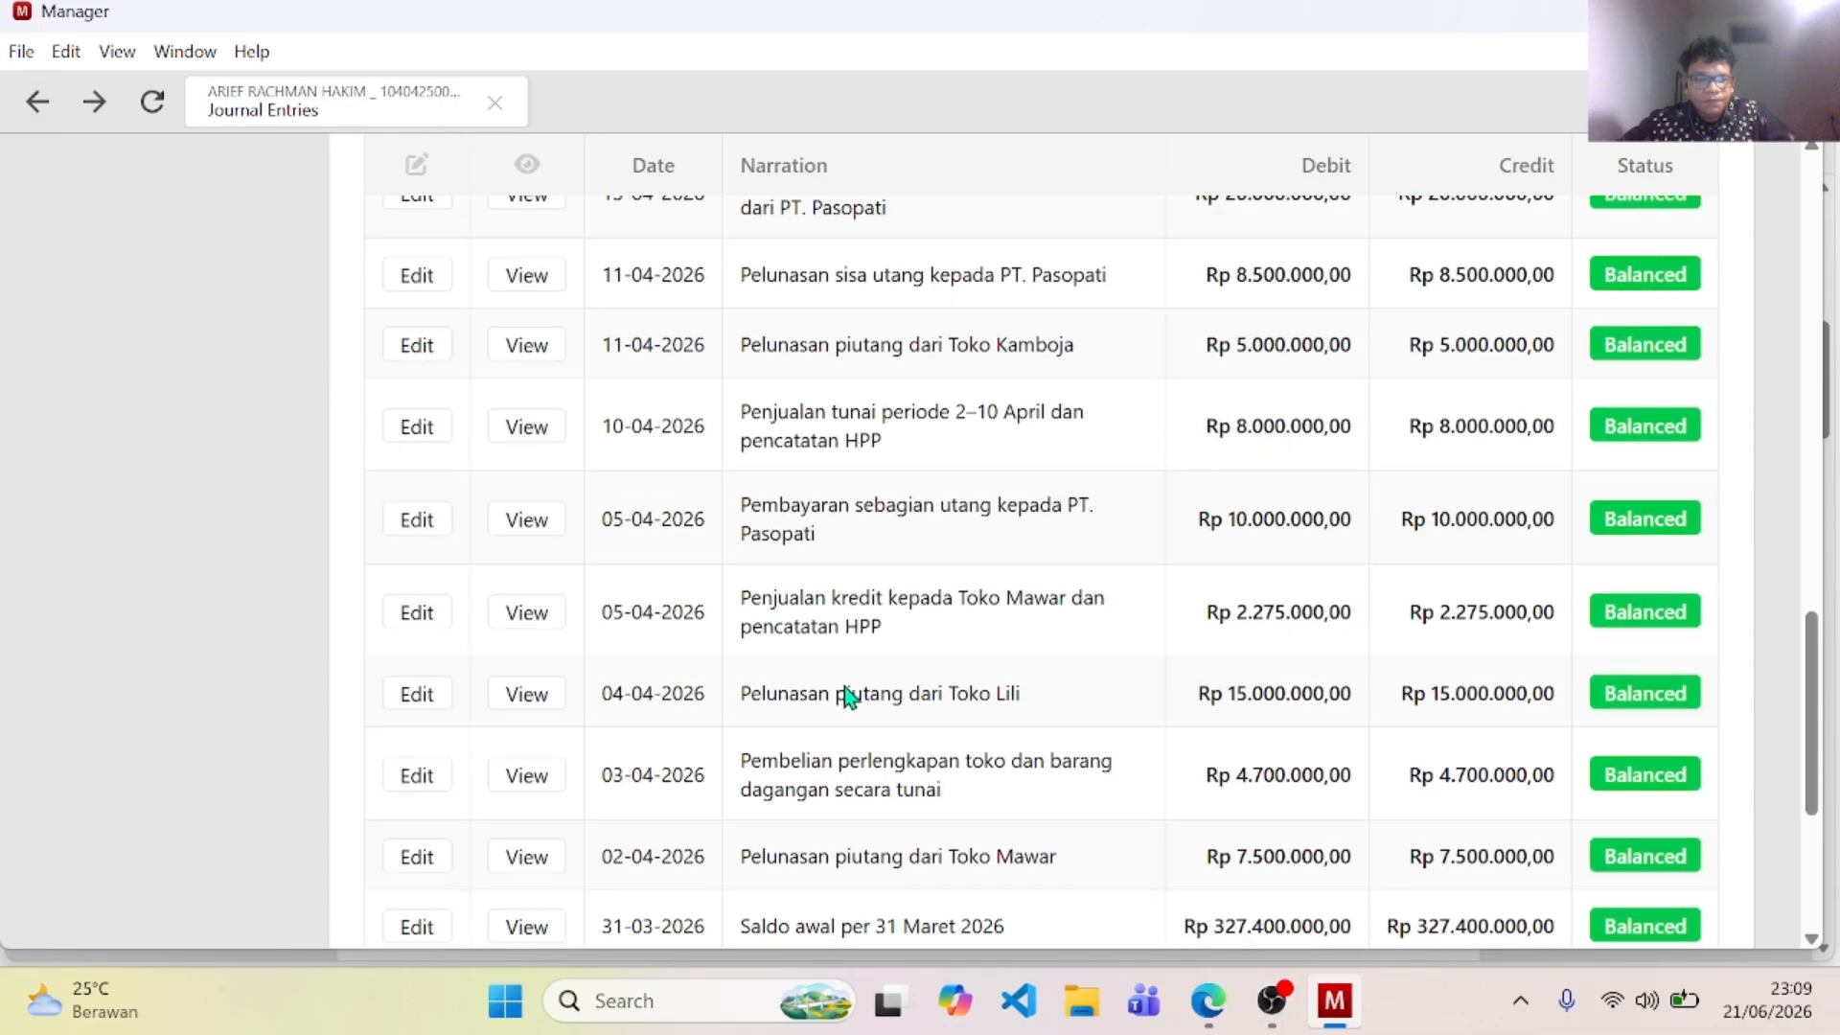
pyautogui.click(420, 621)
pyautogui.scroll(-3, 776, 653)
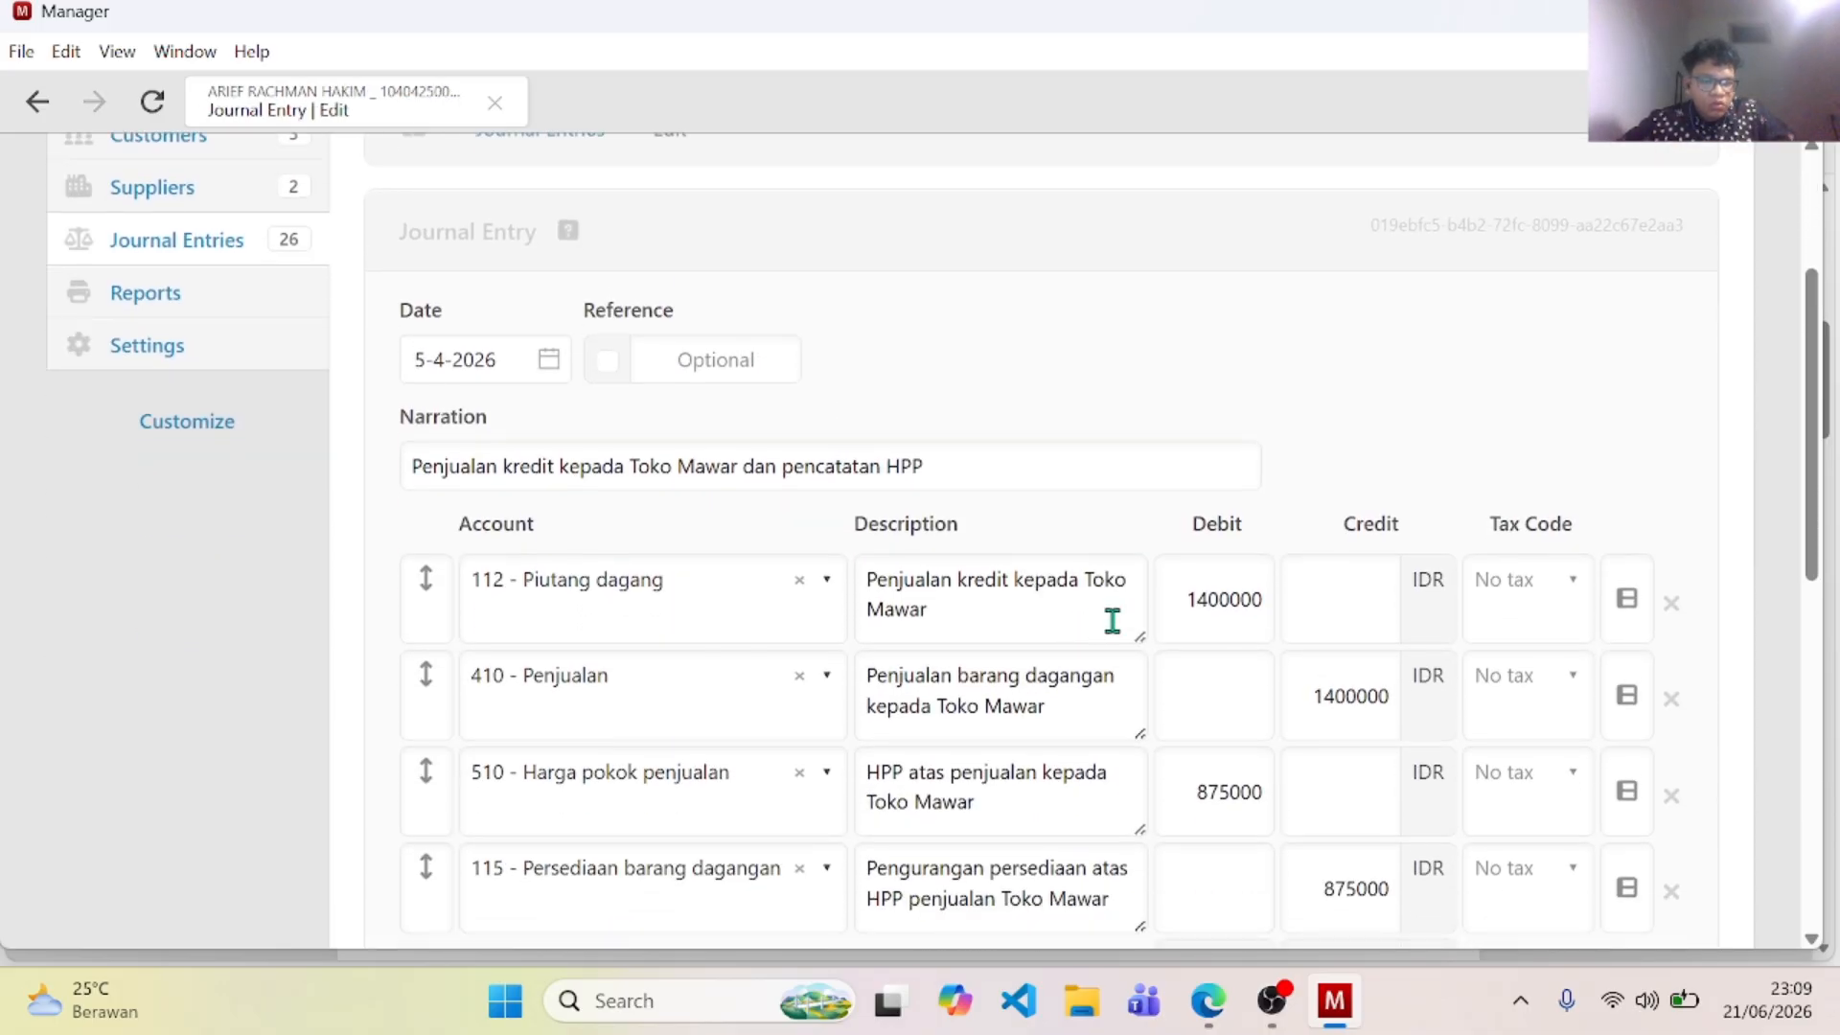
pyautogui.scroll(-3, 1111, 621)
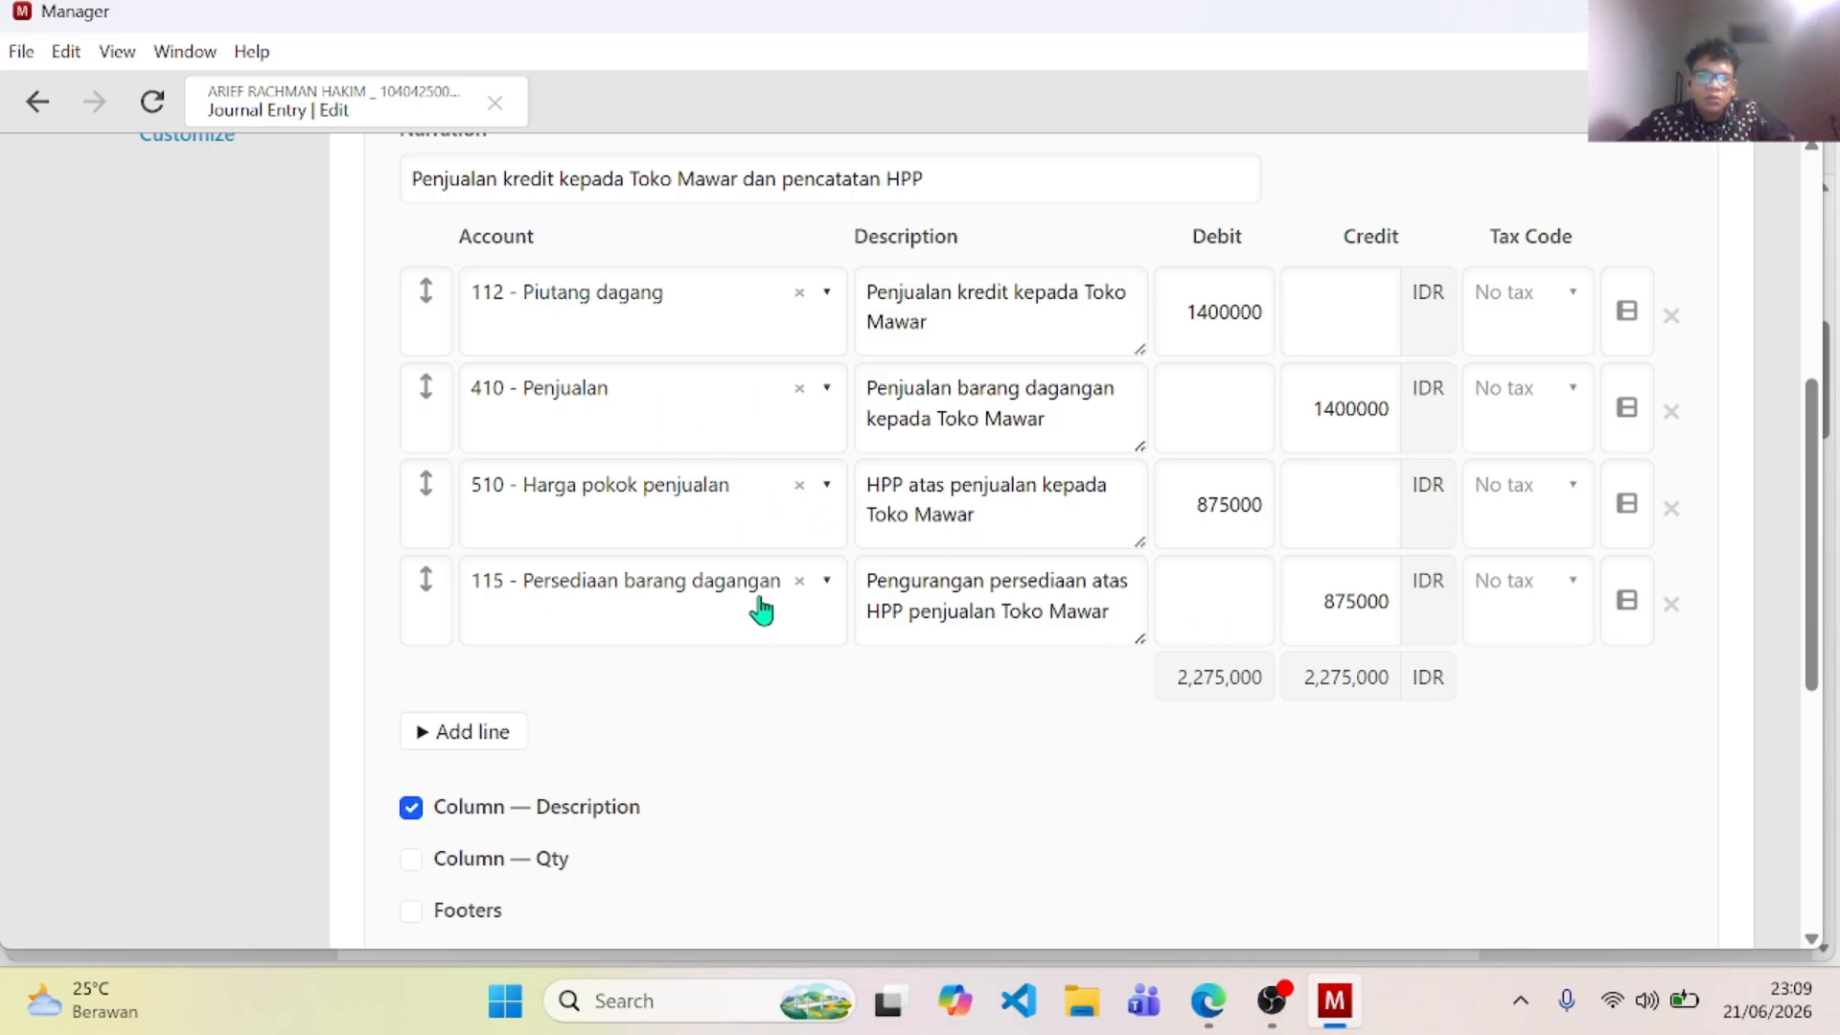
pyautogui.scroll(5, 678, 608)
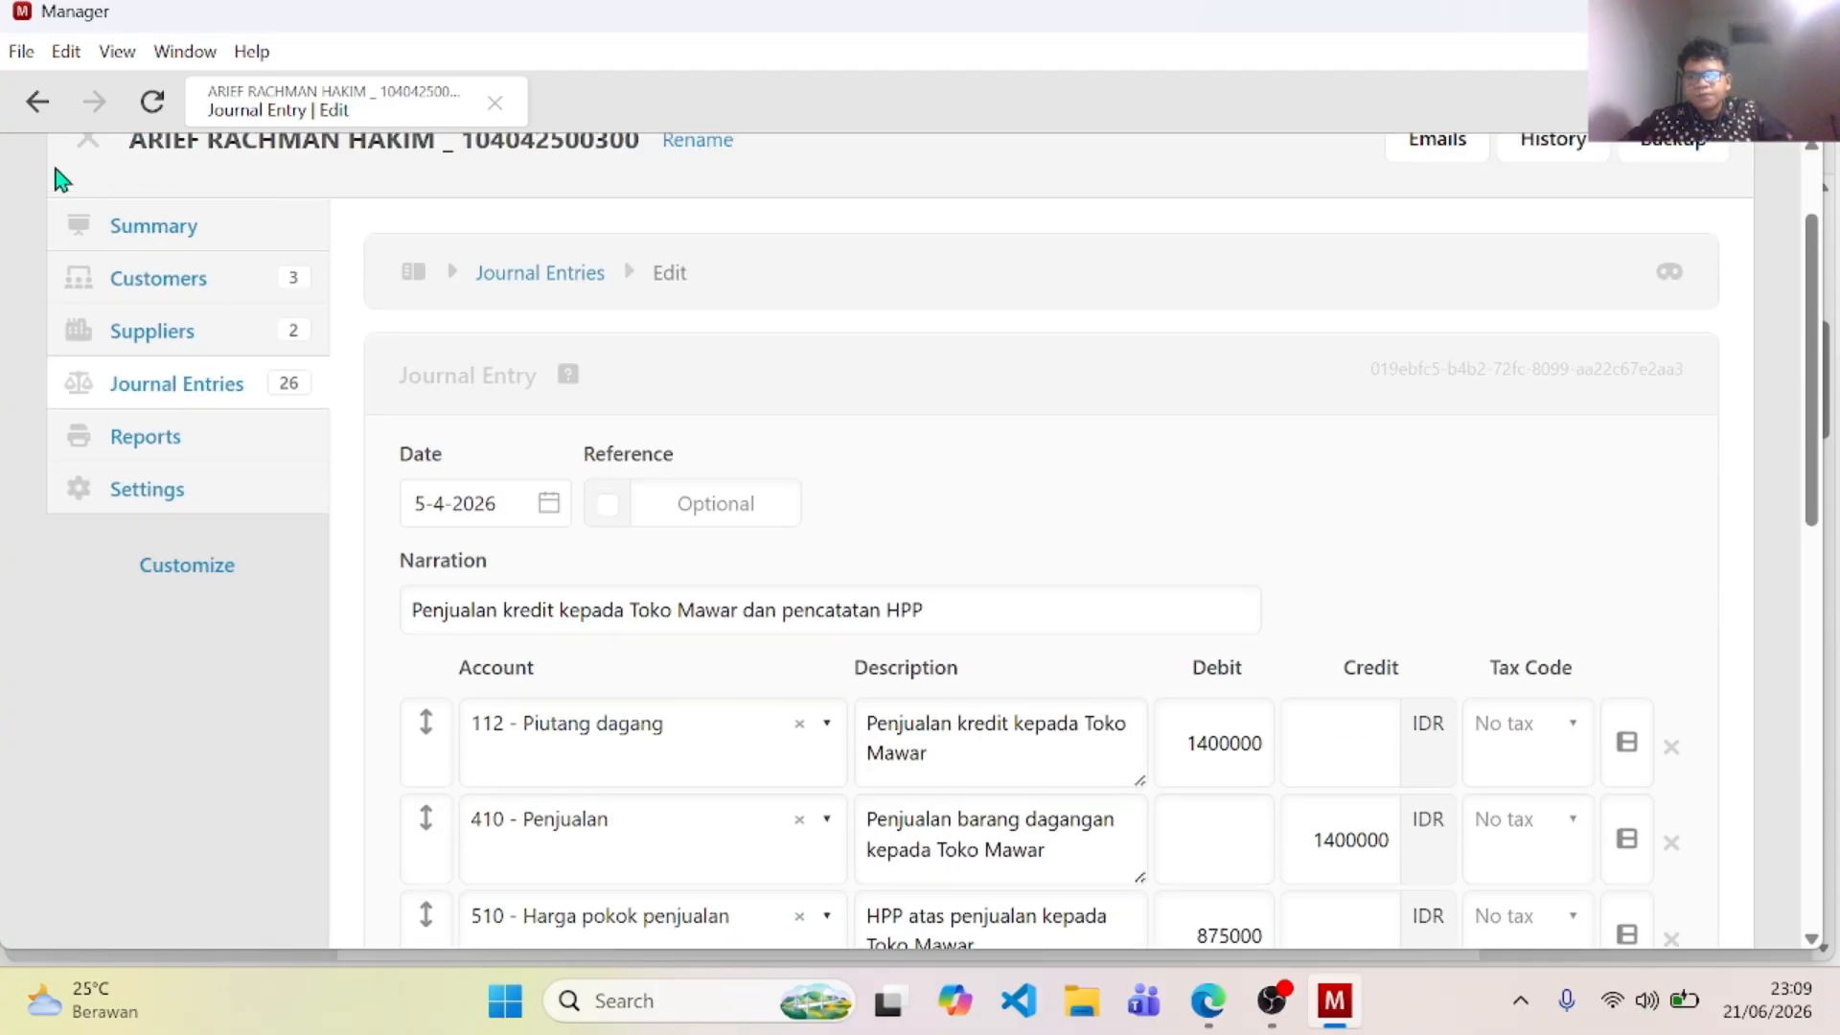
pyautogui.click(38, 102)
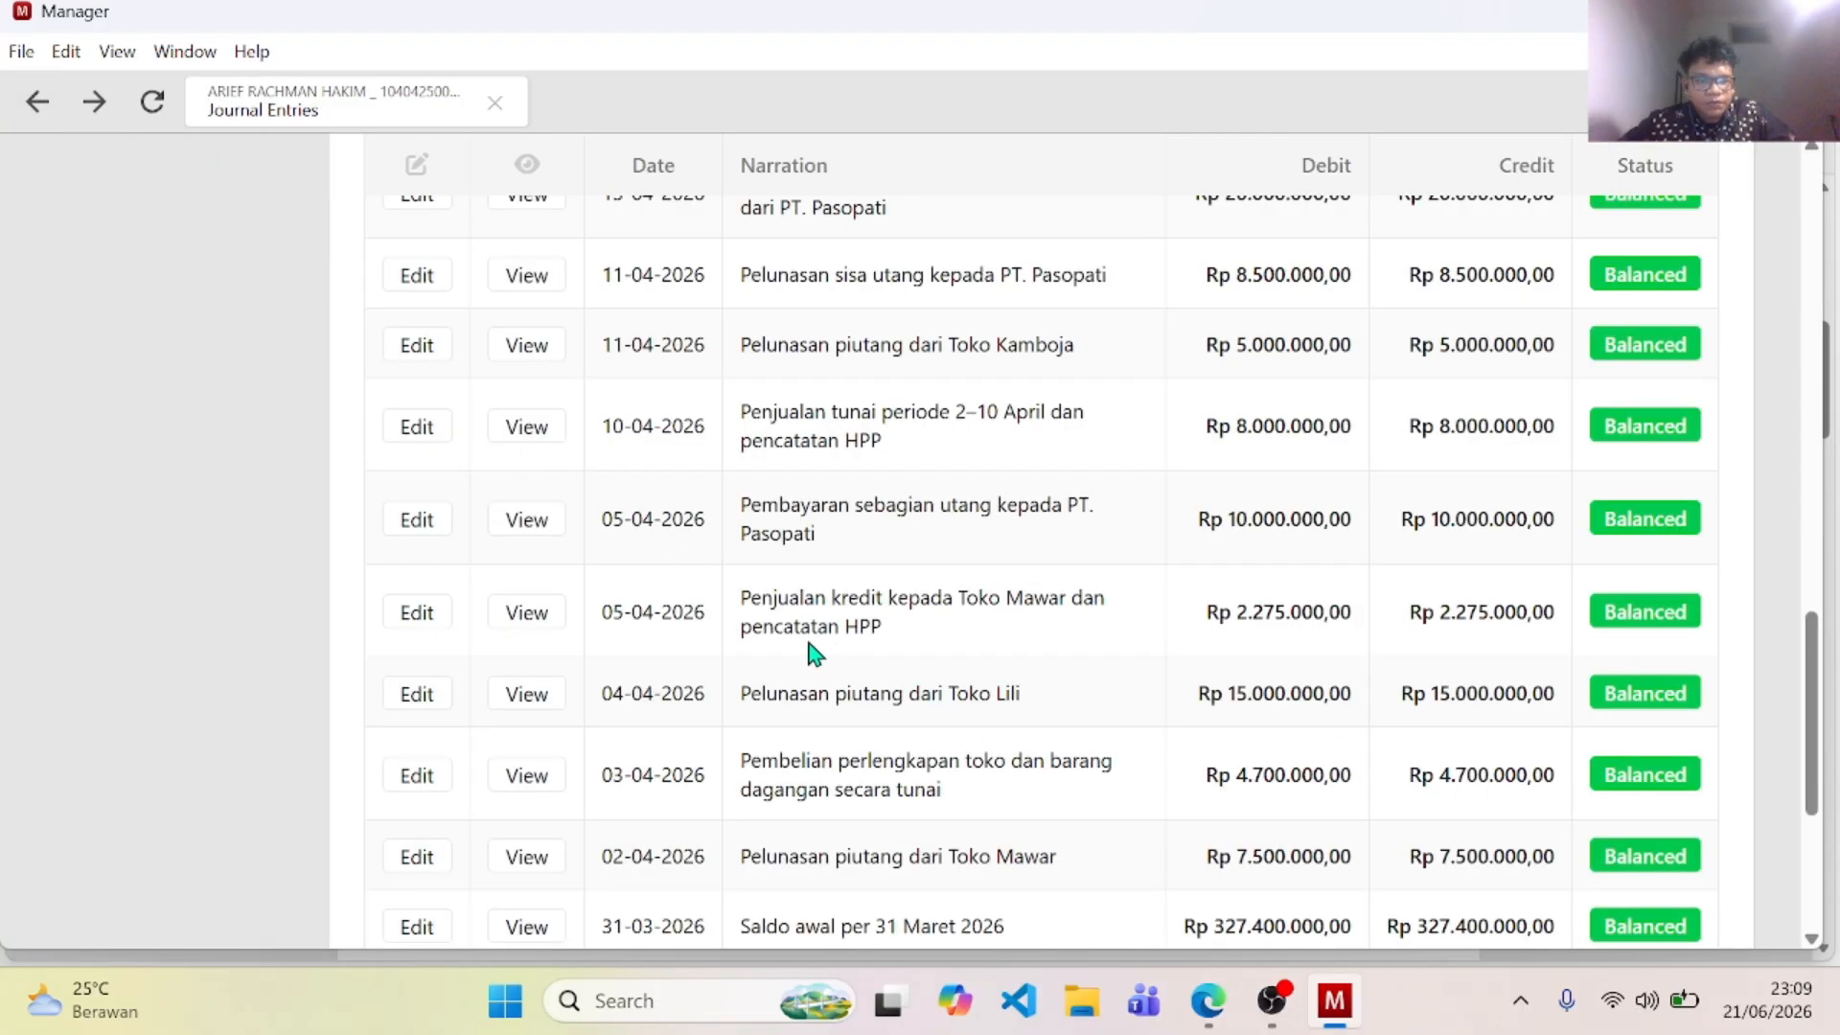
# Step: Open the 5 April partial debt payment entry to PT. Pasopati, check its debit and credit lines, and leave without saving
pyautogui.scroll(2, 814, 649)
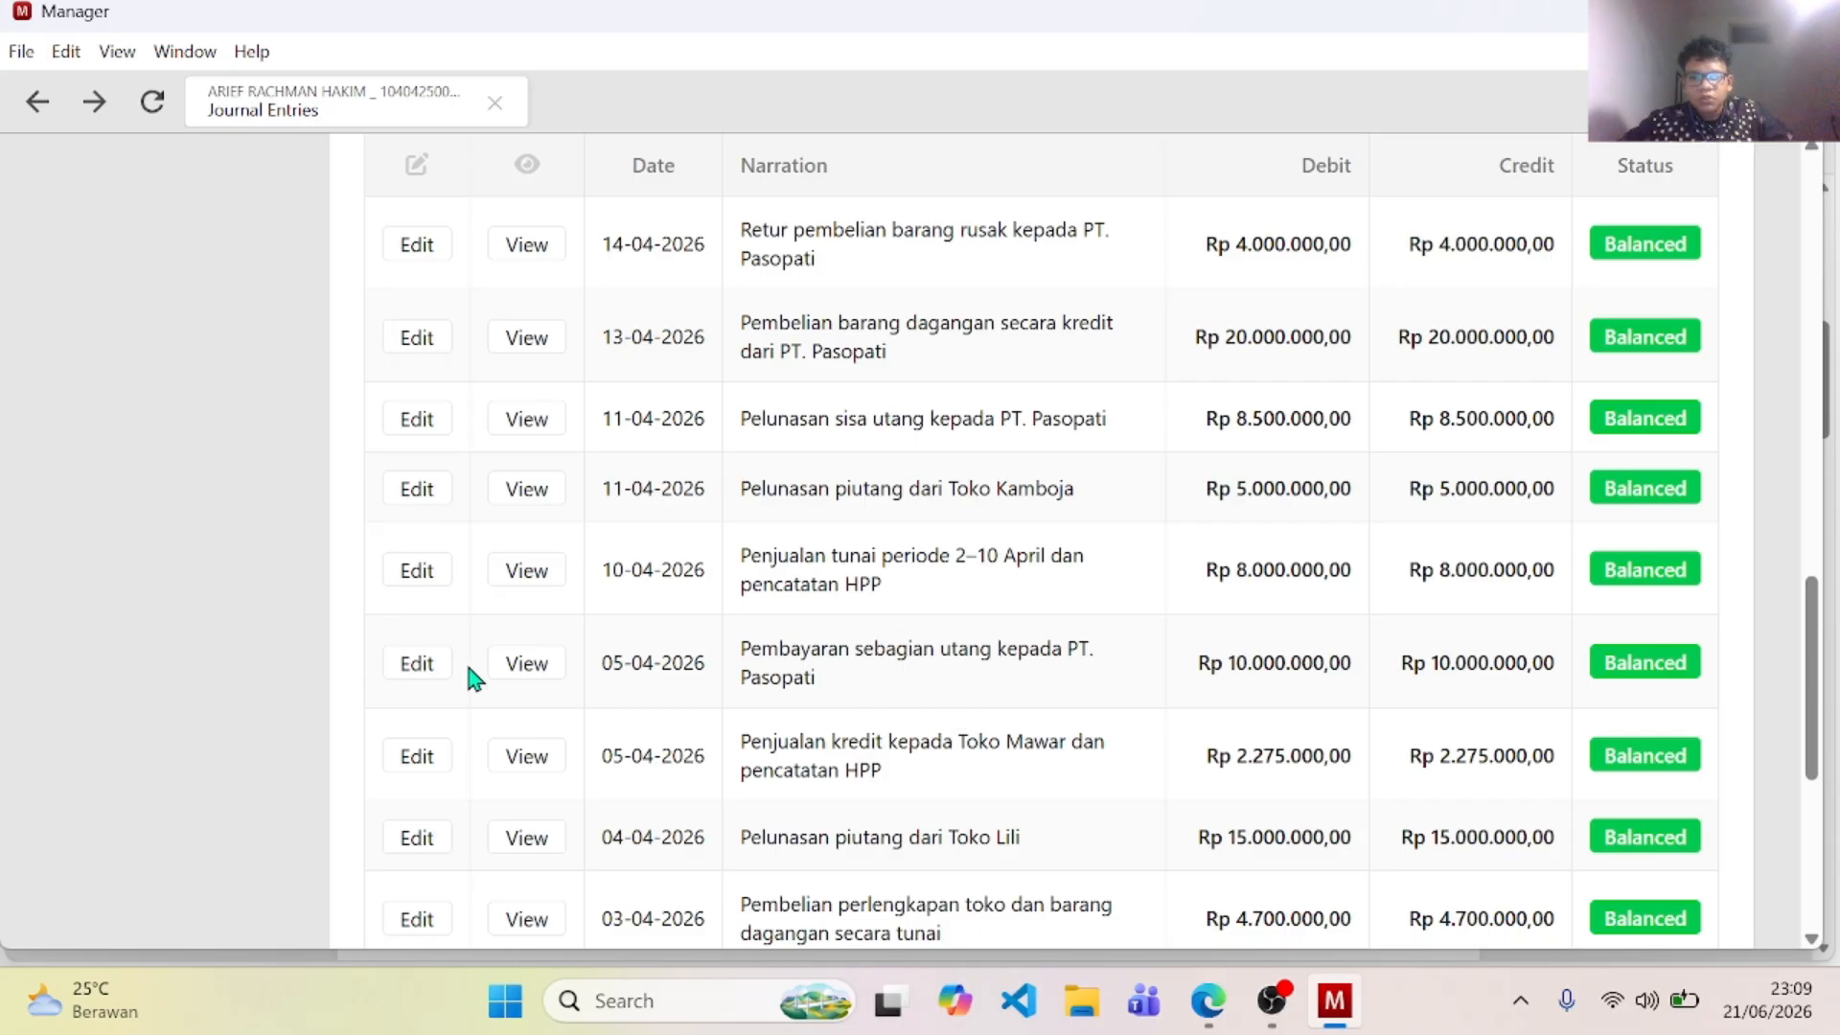
pyautogui.click(431, 667)
pyautogui.scroll(-5, 920, 675)
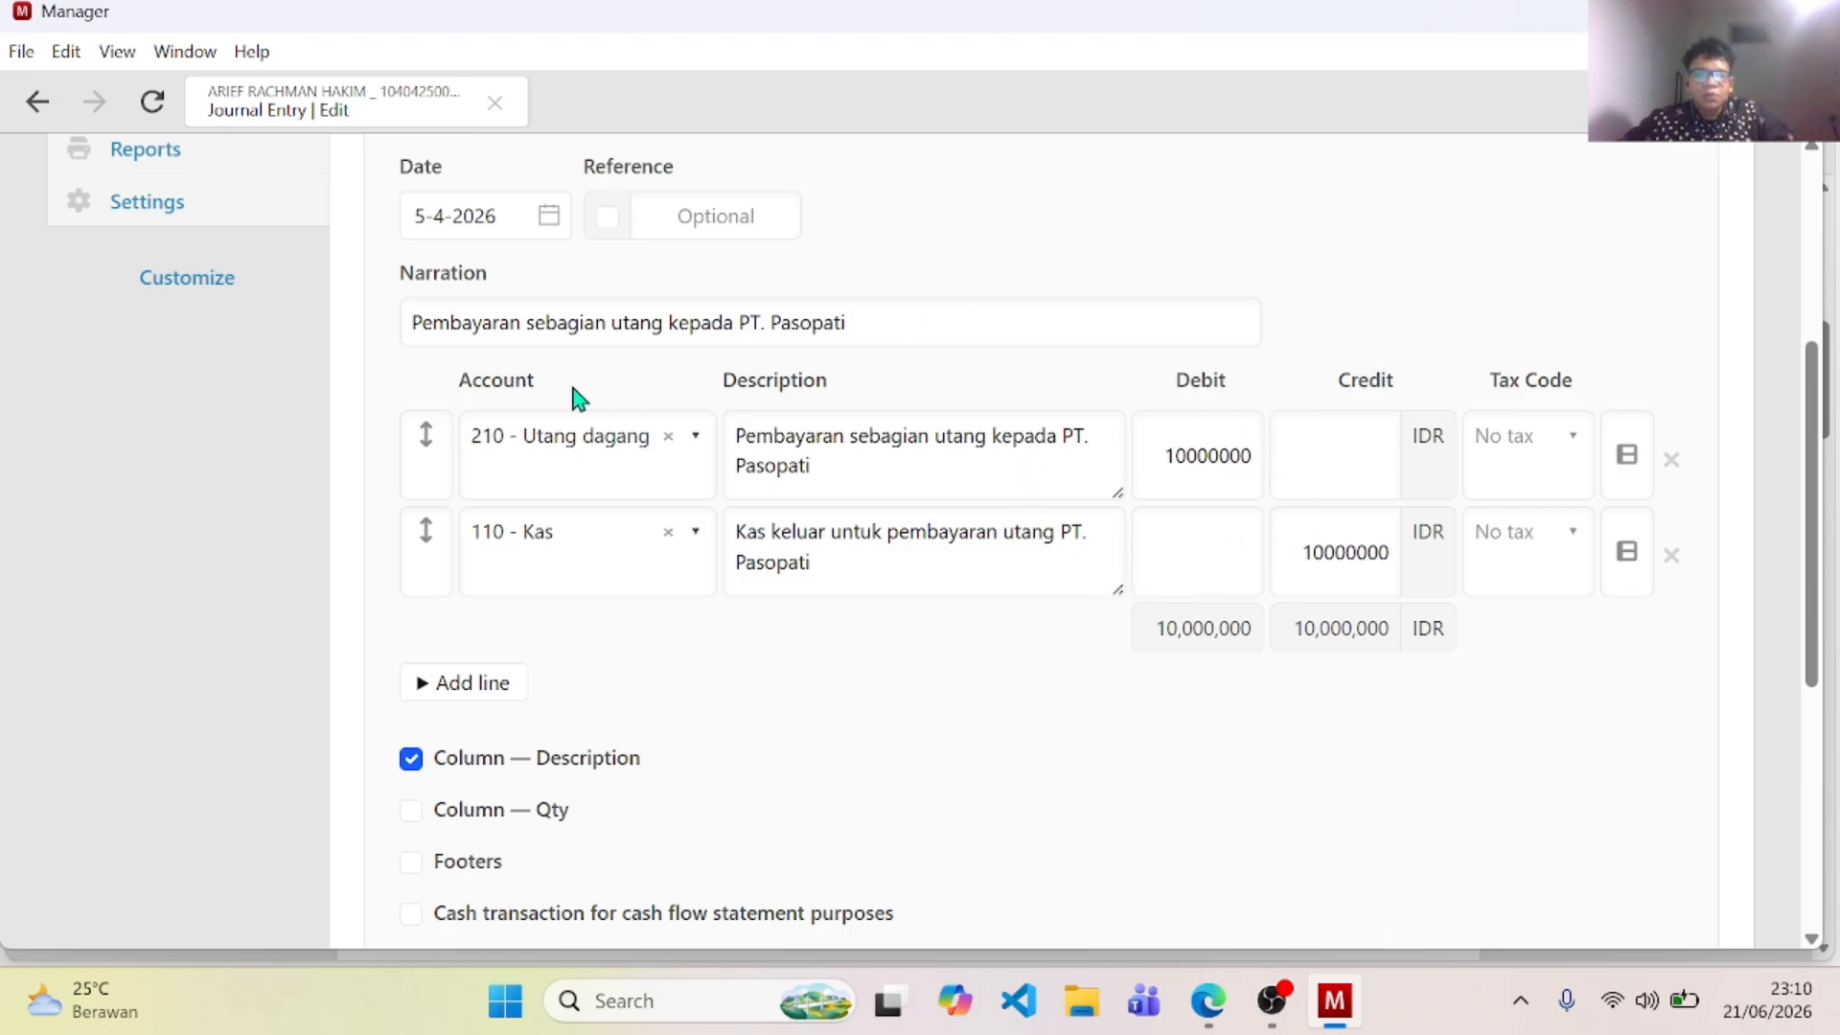
pyautogui.click(37, 103)
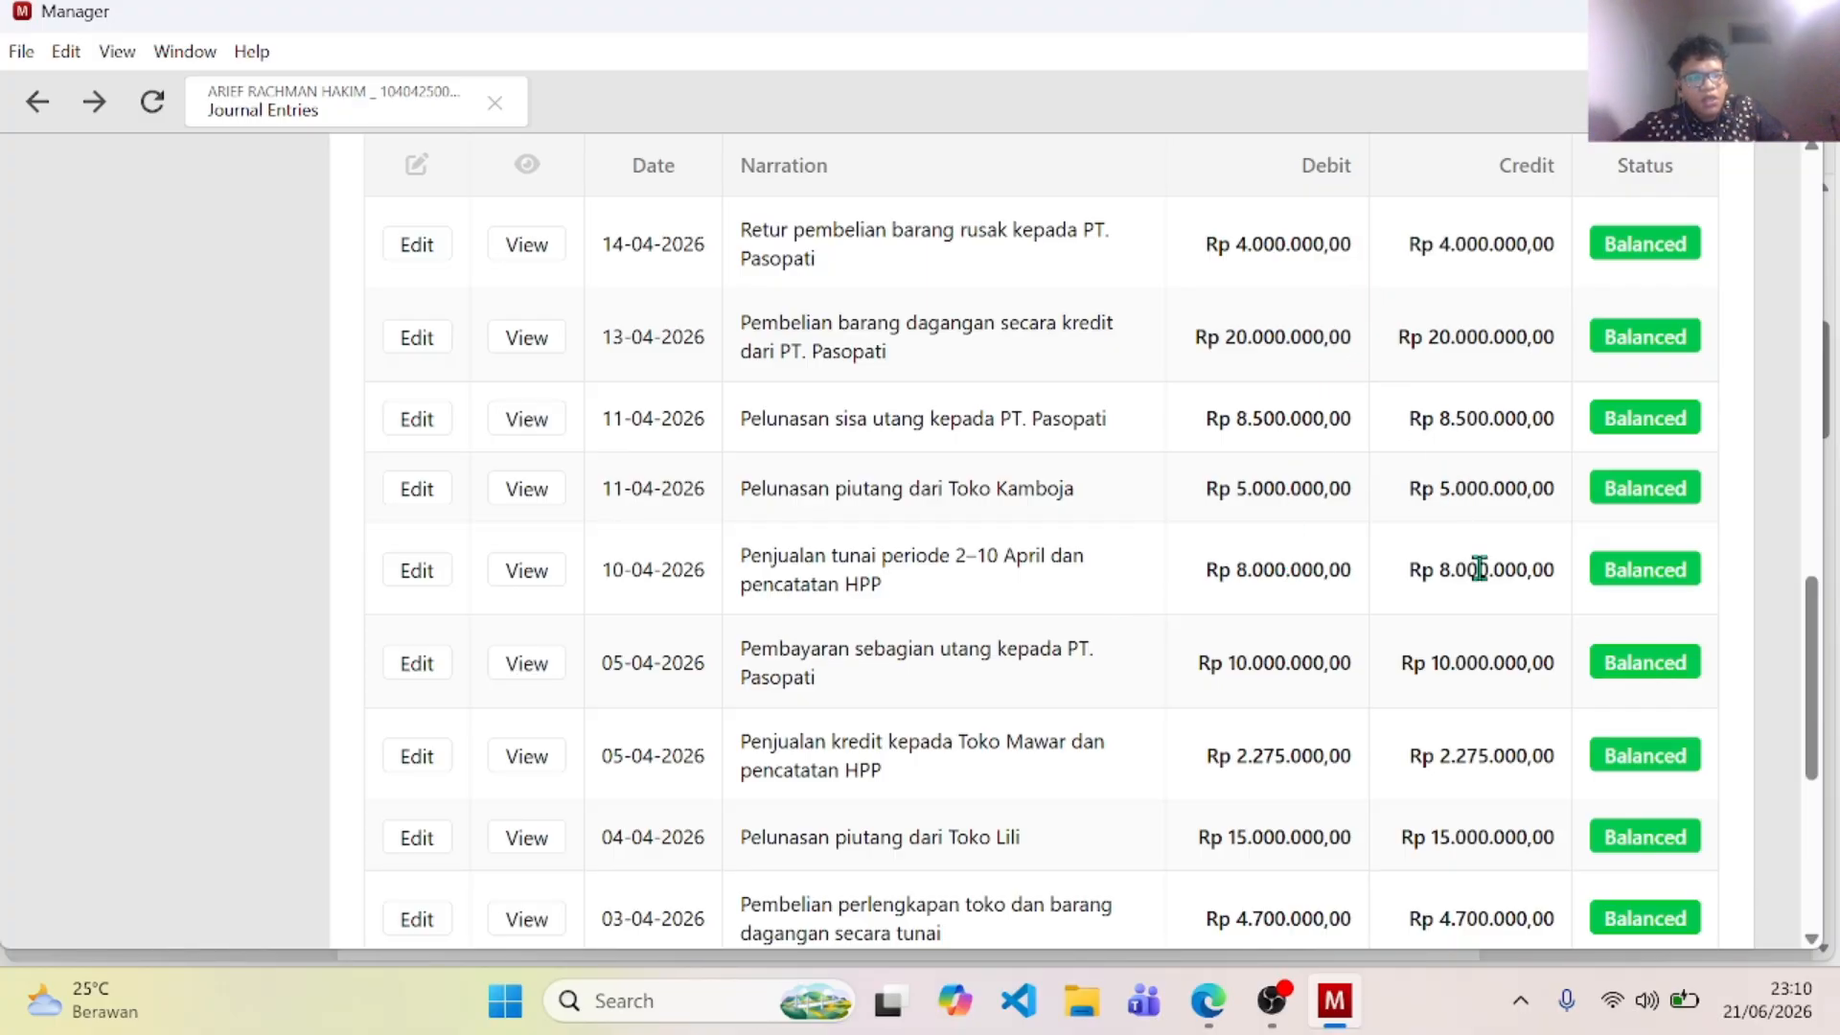
# Step: Open the 10 April cash sales entry for the 2–10 April period, review its sales and HPP lines, and leave without saving
pyautogui.click(426, 578)
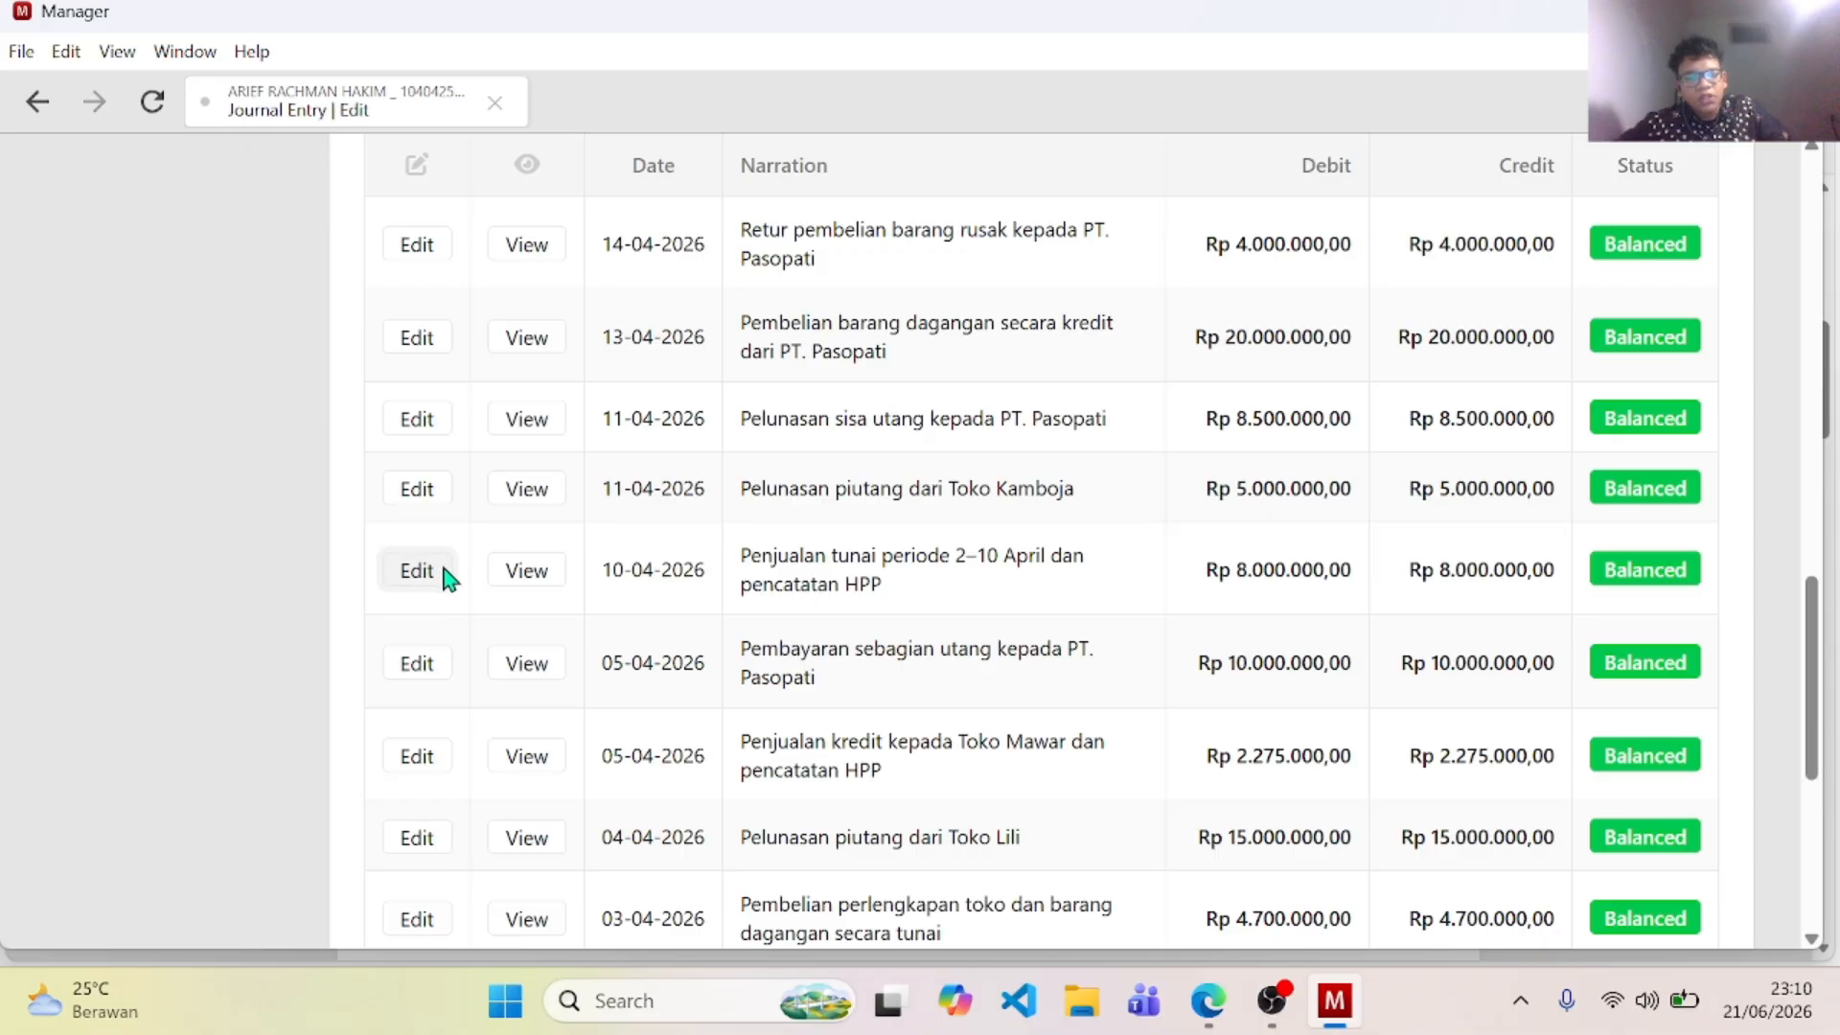
pyautogui.scroll(-5, 803, 515)
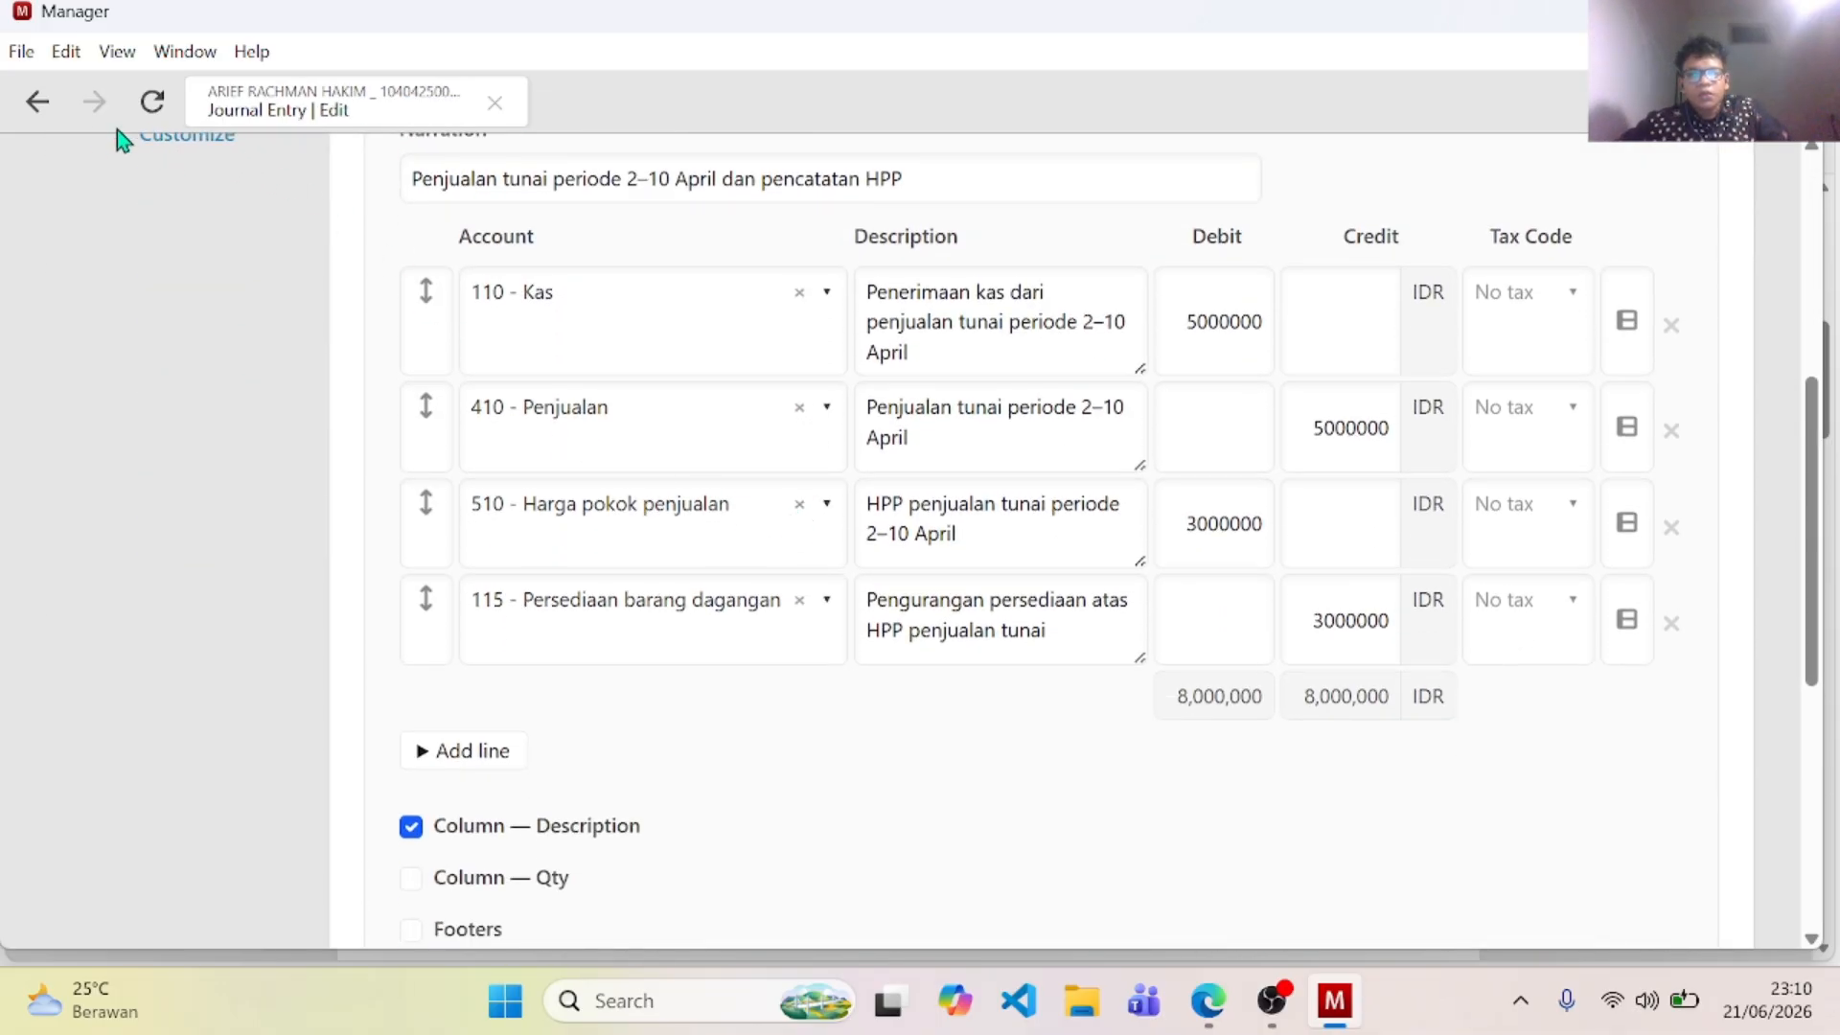
pyautogui.click(40, 106)
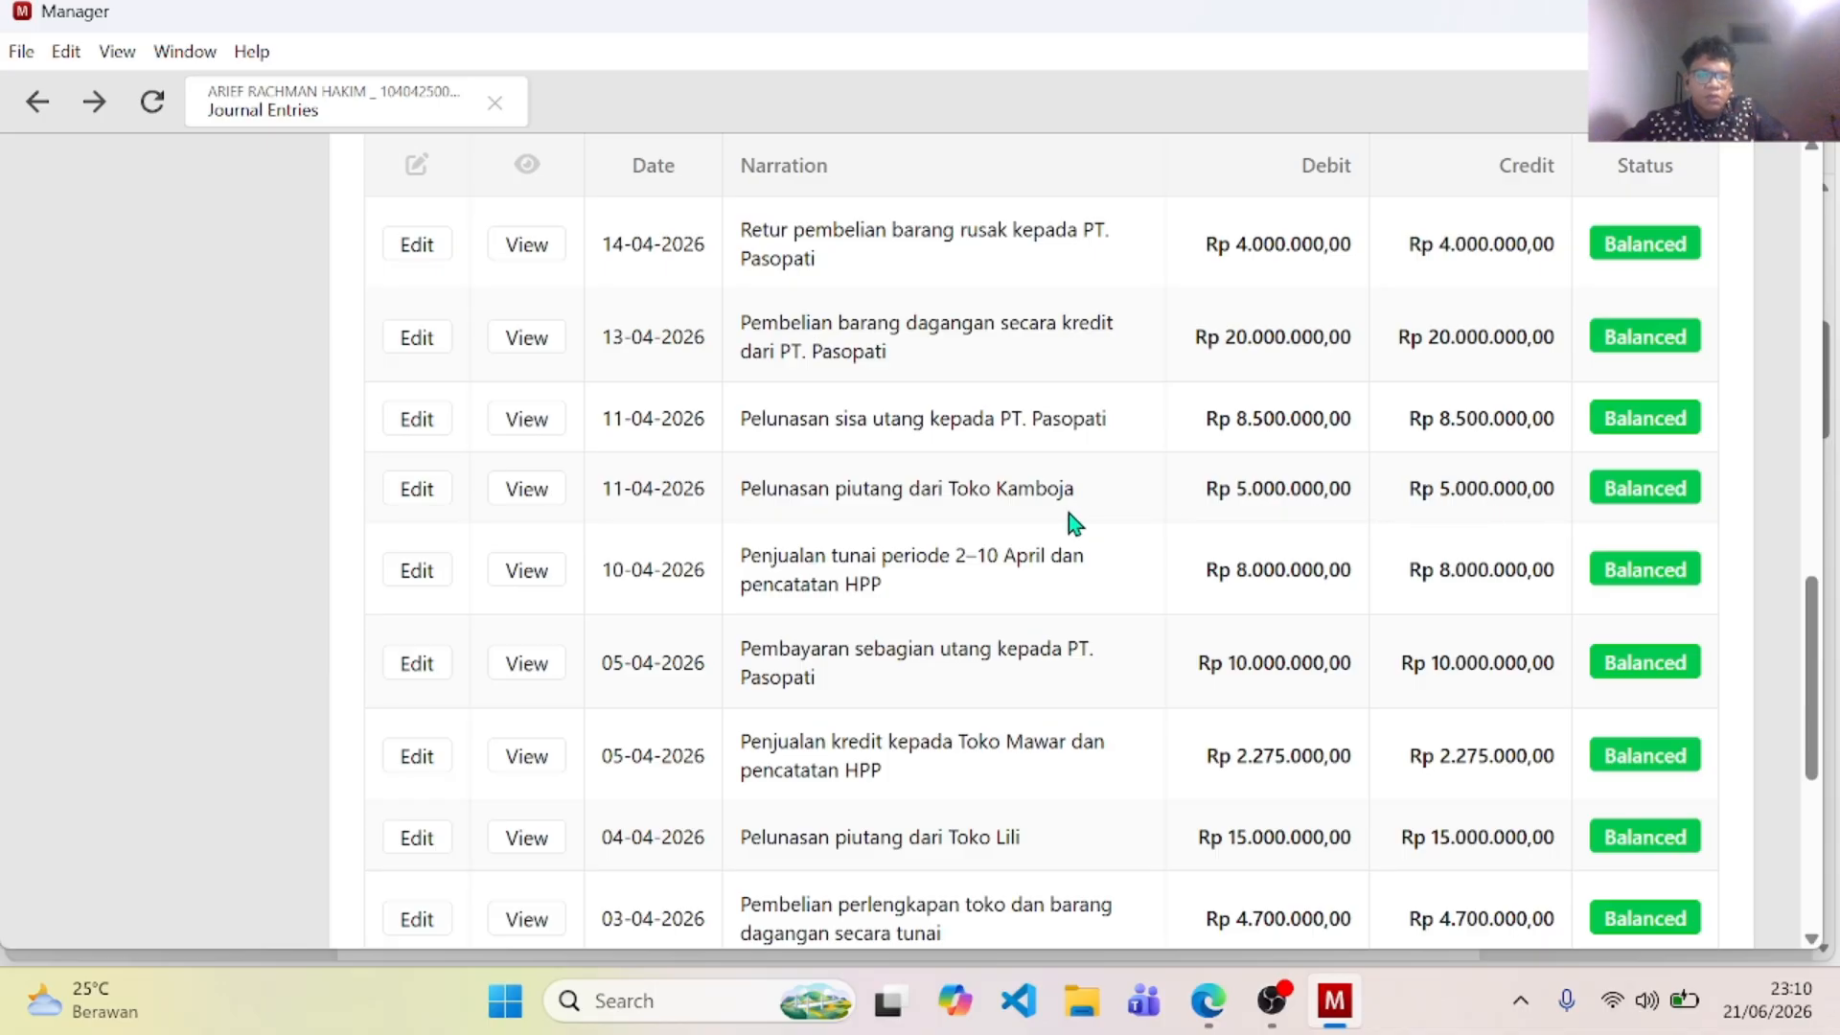
# Step: Open the 11 April entry "Pelunasan piutang dari Toko Kamboja", check its account lines, and return to the list without saving
pyautogui.click(419, 494)
pyautogui.scroll(-4, 634, 586)
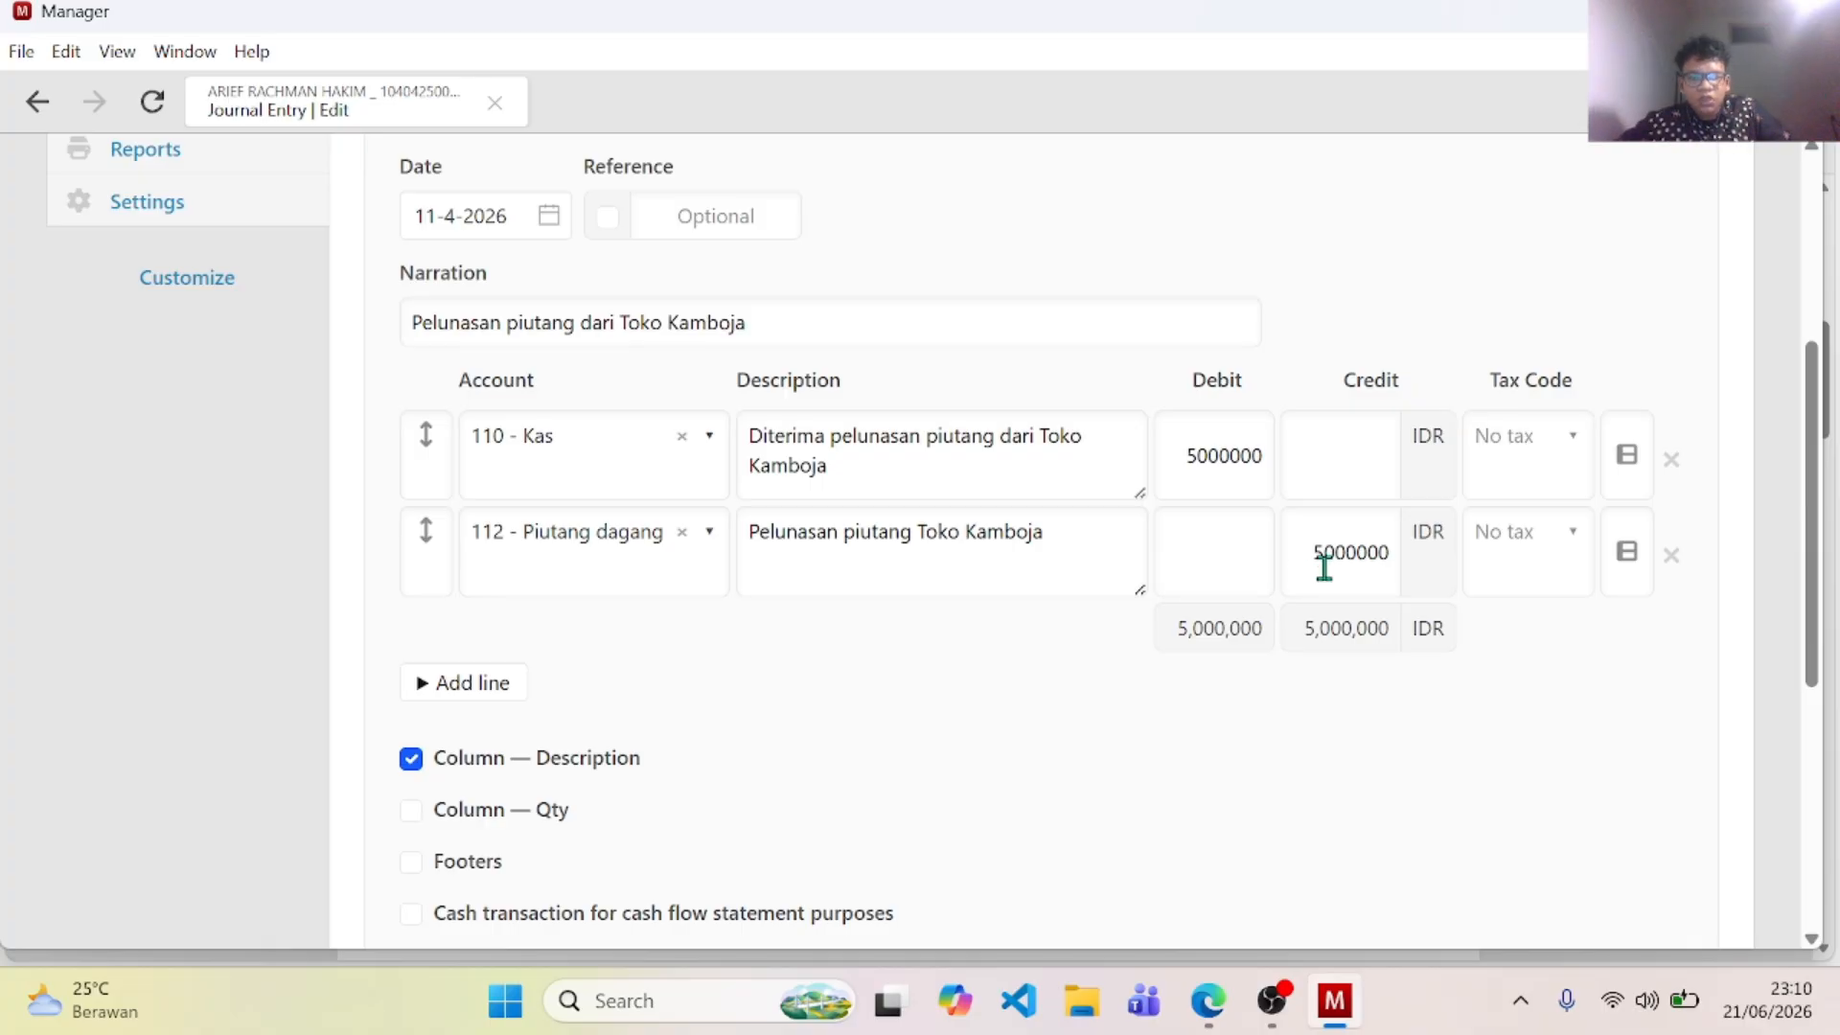
pyautogui.click(36, 101)
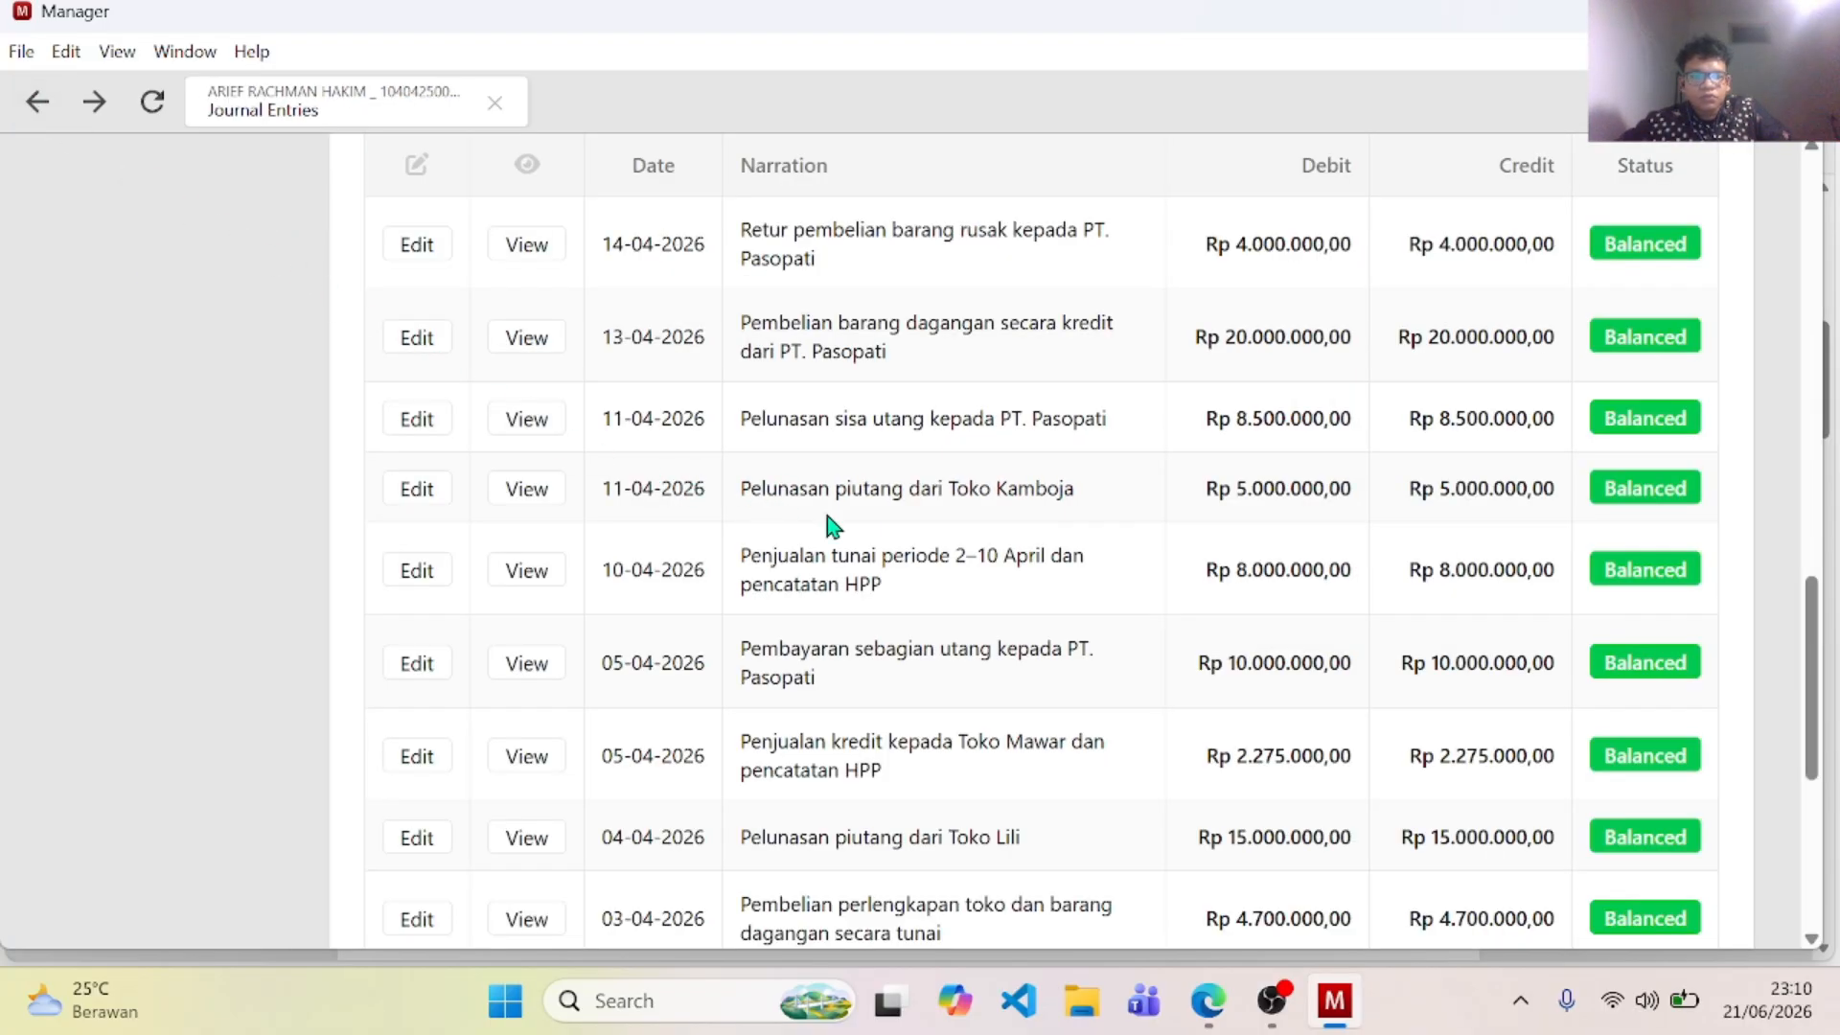
# Step: Open the 11 April entry "Pelunasan sisa utang kepada PT. Pasopati", check its debit and credit lines, and go back without saving
pyautogui.scroll(1, 831, 522)
pyautogui.scroll(1, 832, 522)
pyautogui.scroll(-1, 824, 536)
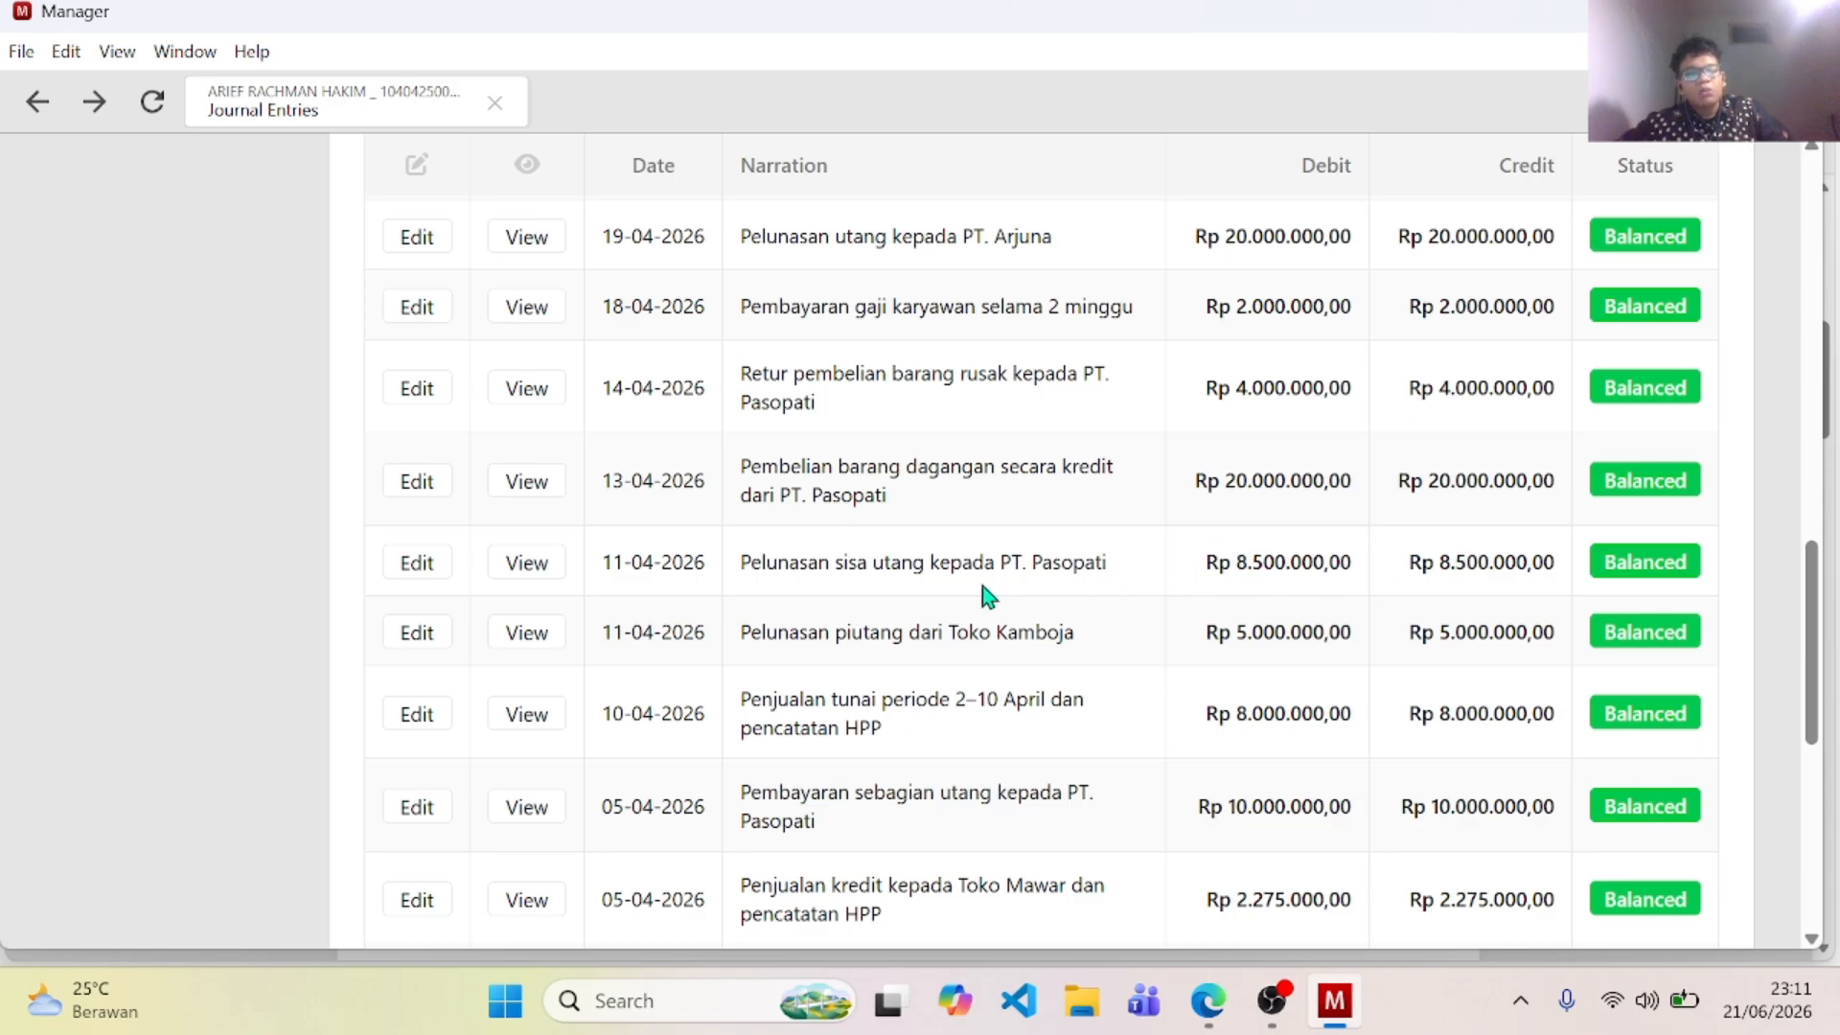
pyautogui.click(416, 563)
pyautogui.scroll(-3, 690, 604)
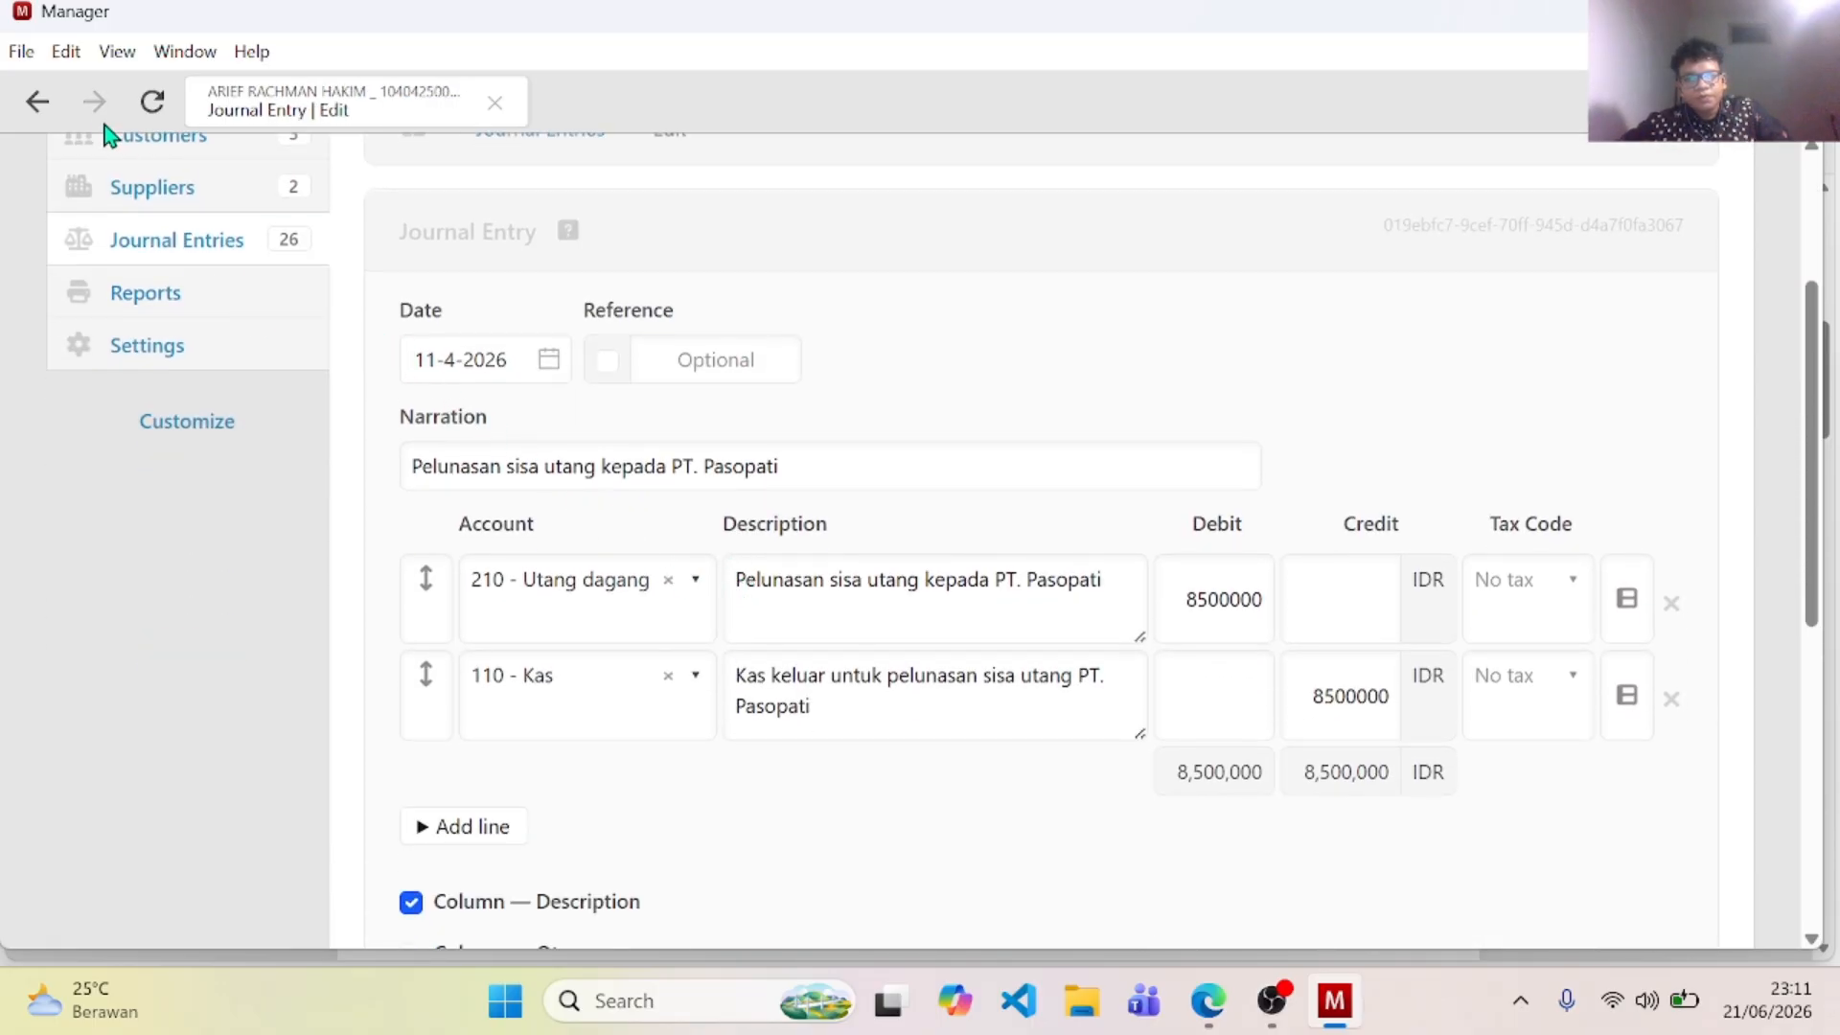
pyautogui.click(42, 109)
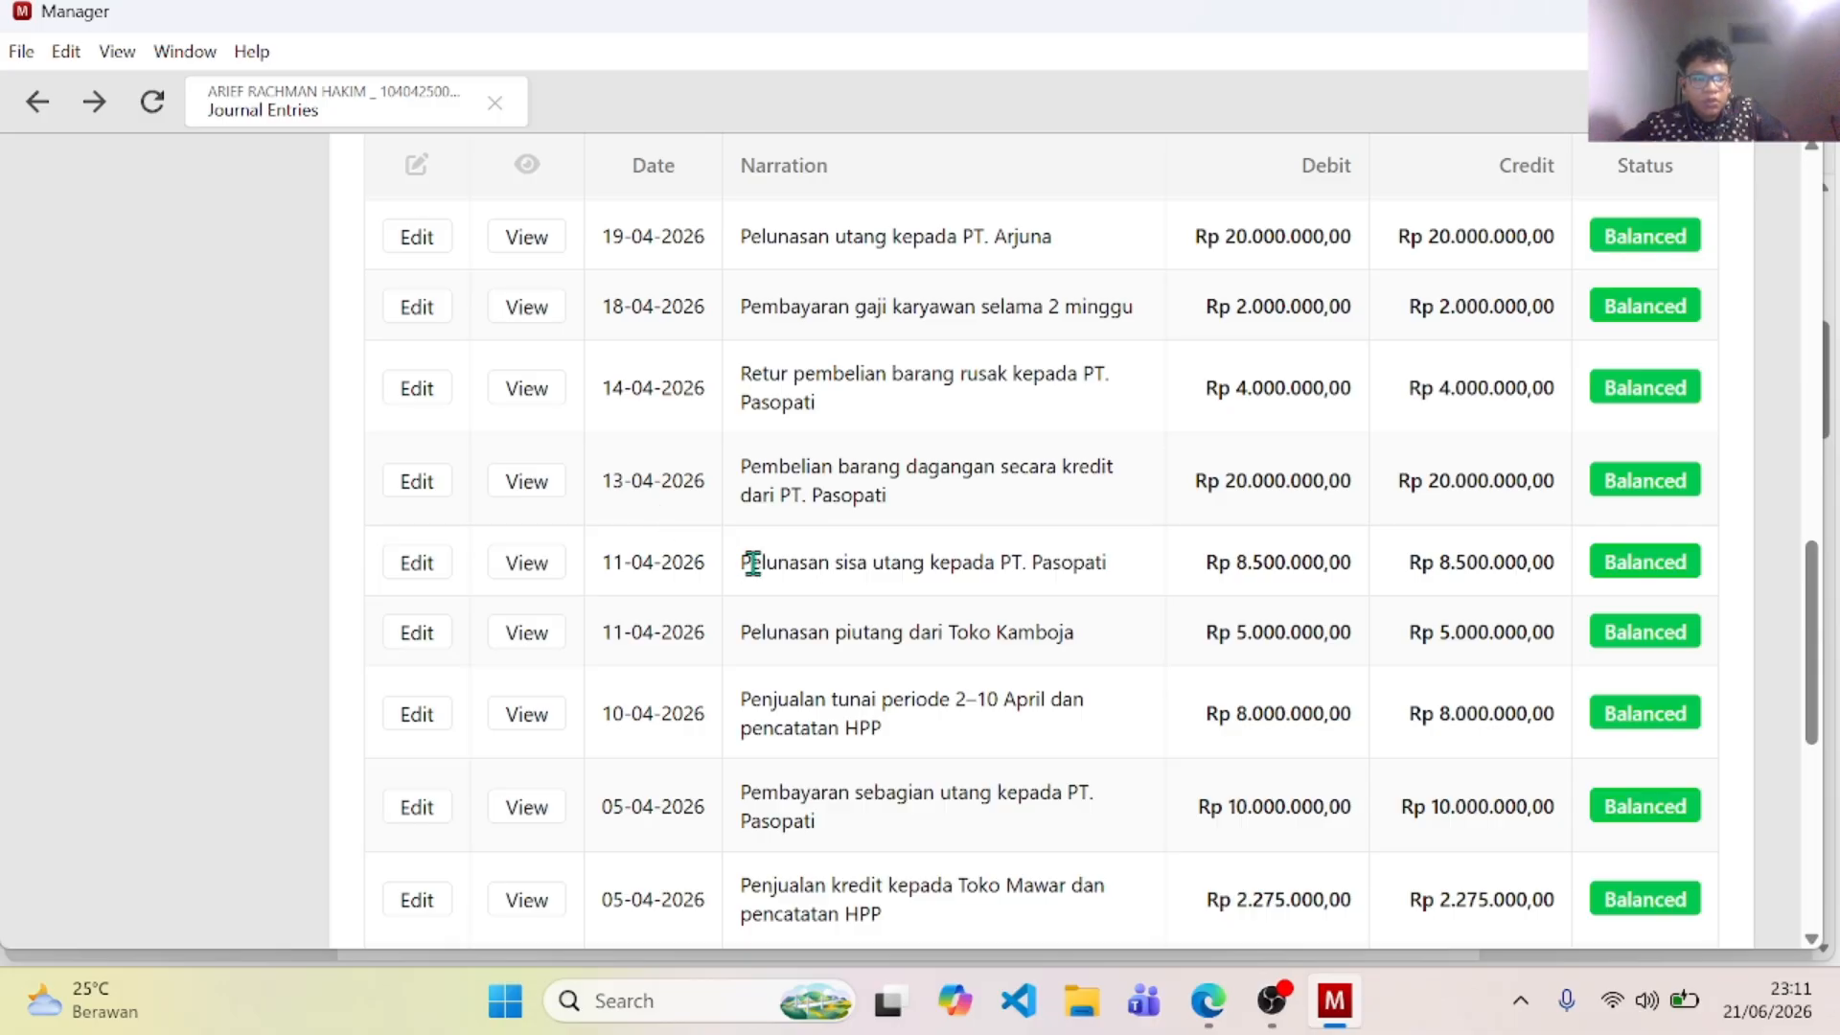
# Step: Open the 13 April credit purchase entry from PT. Pasopati, review its inventory and payable lines, and leave without saving
pyautogui.scroll(2, 809, 621)
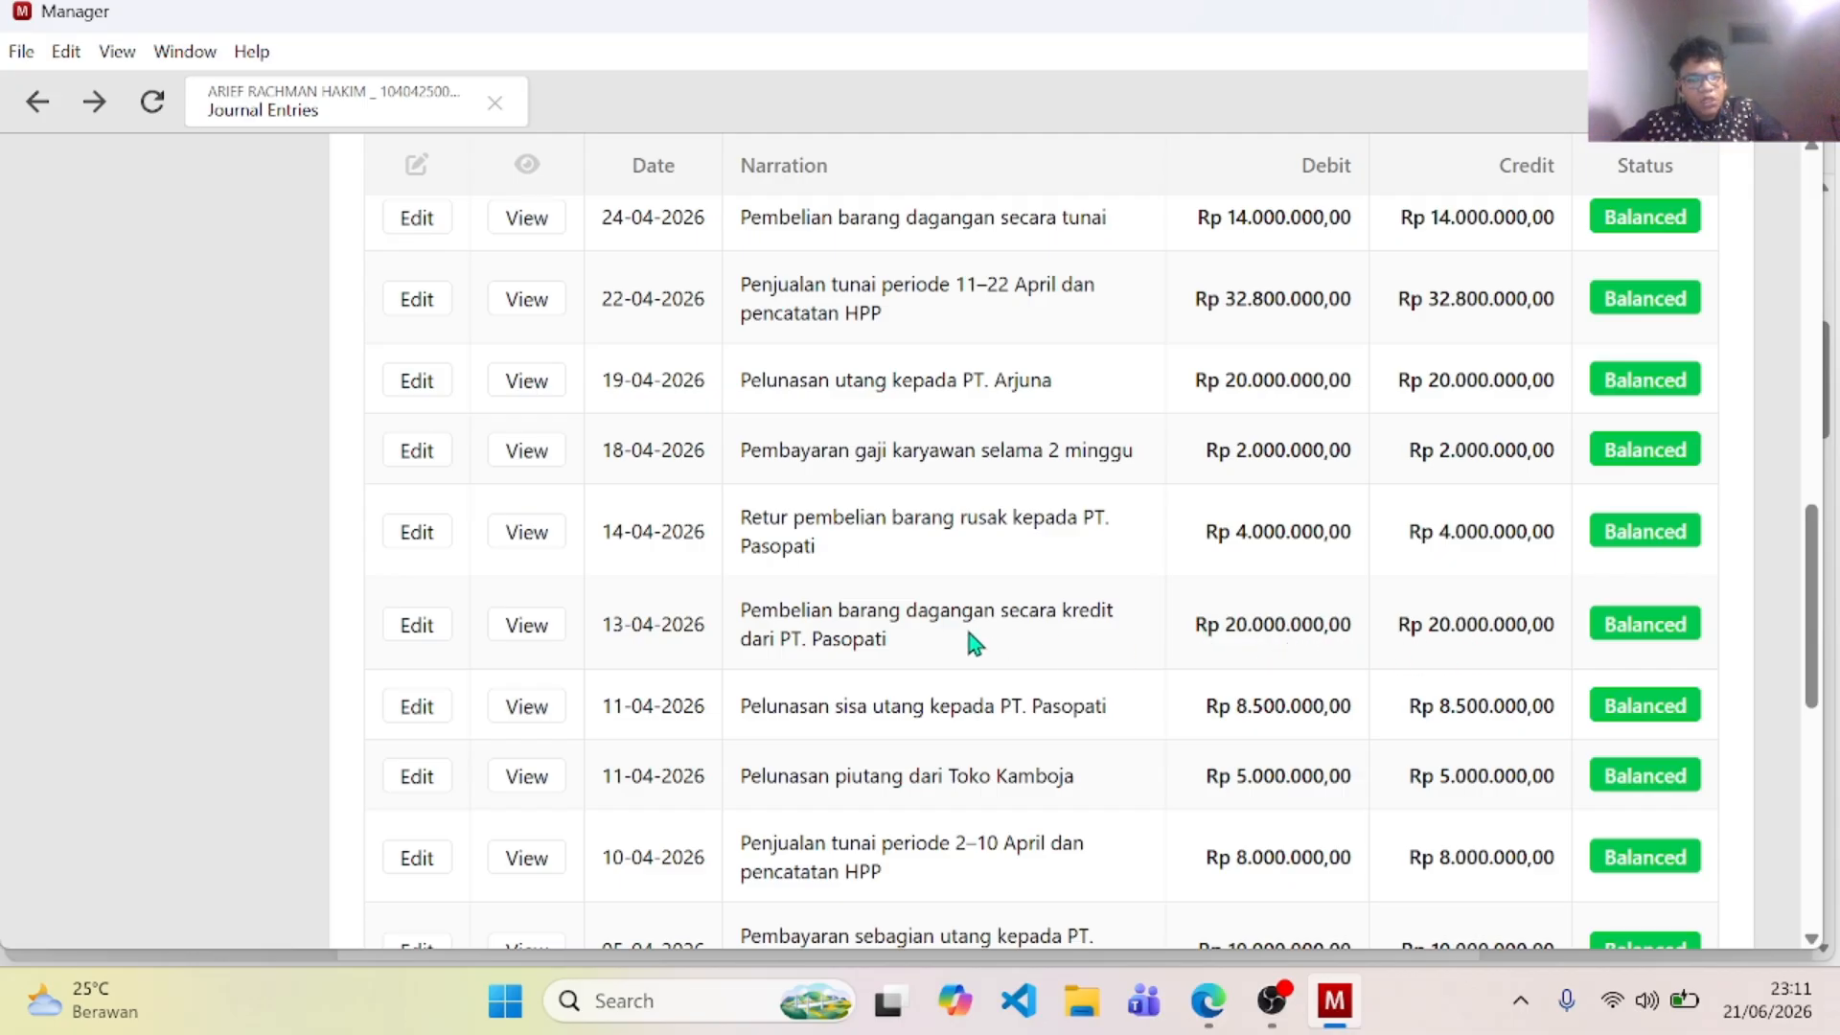
pyautogui.click(416, 625)
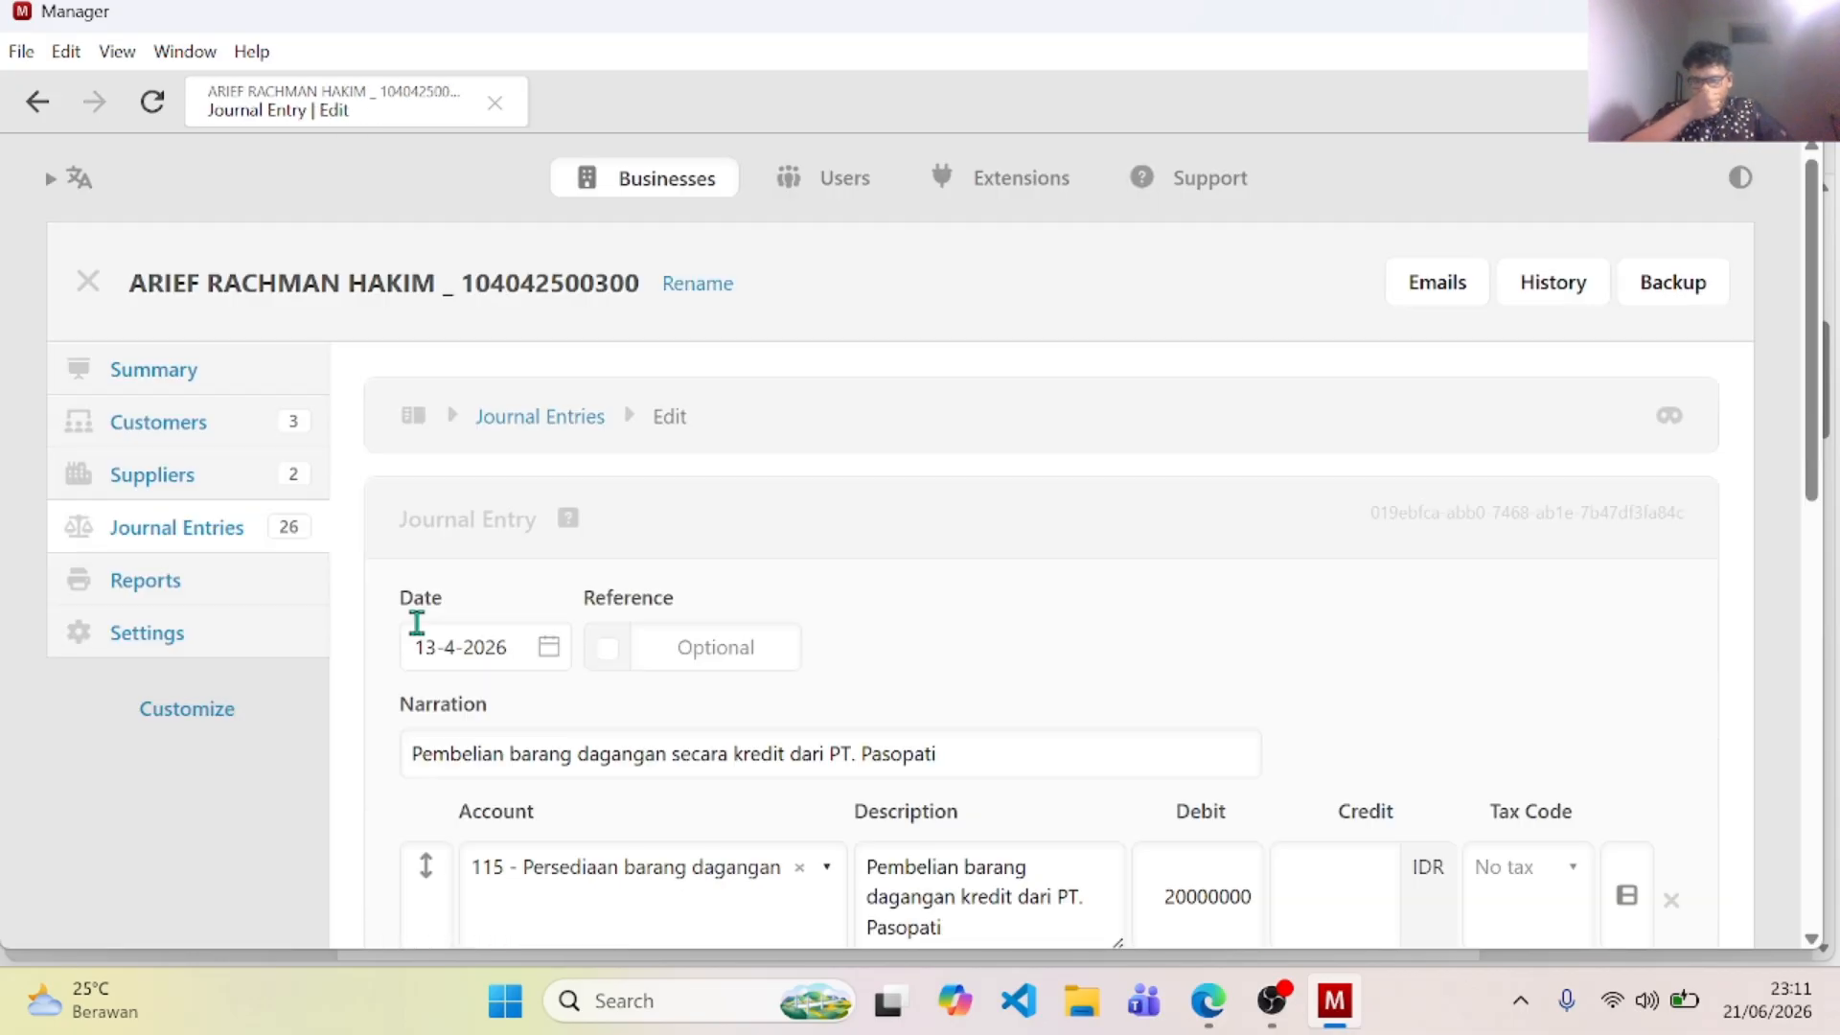
pyautogui.scroll(-2, 466, 601)
pyautogui.scroll(-2, 778, 552)
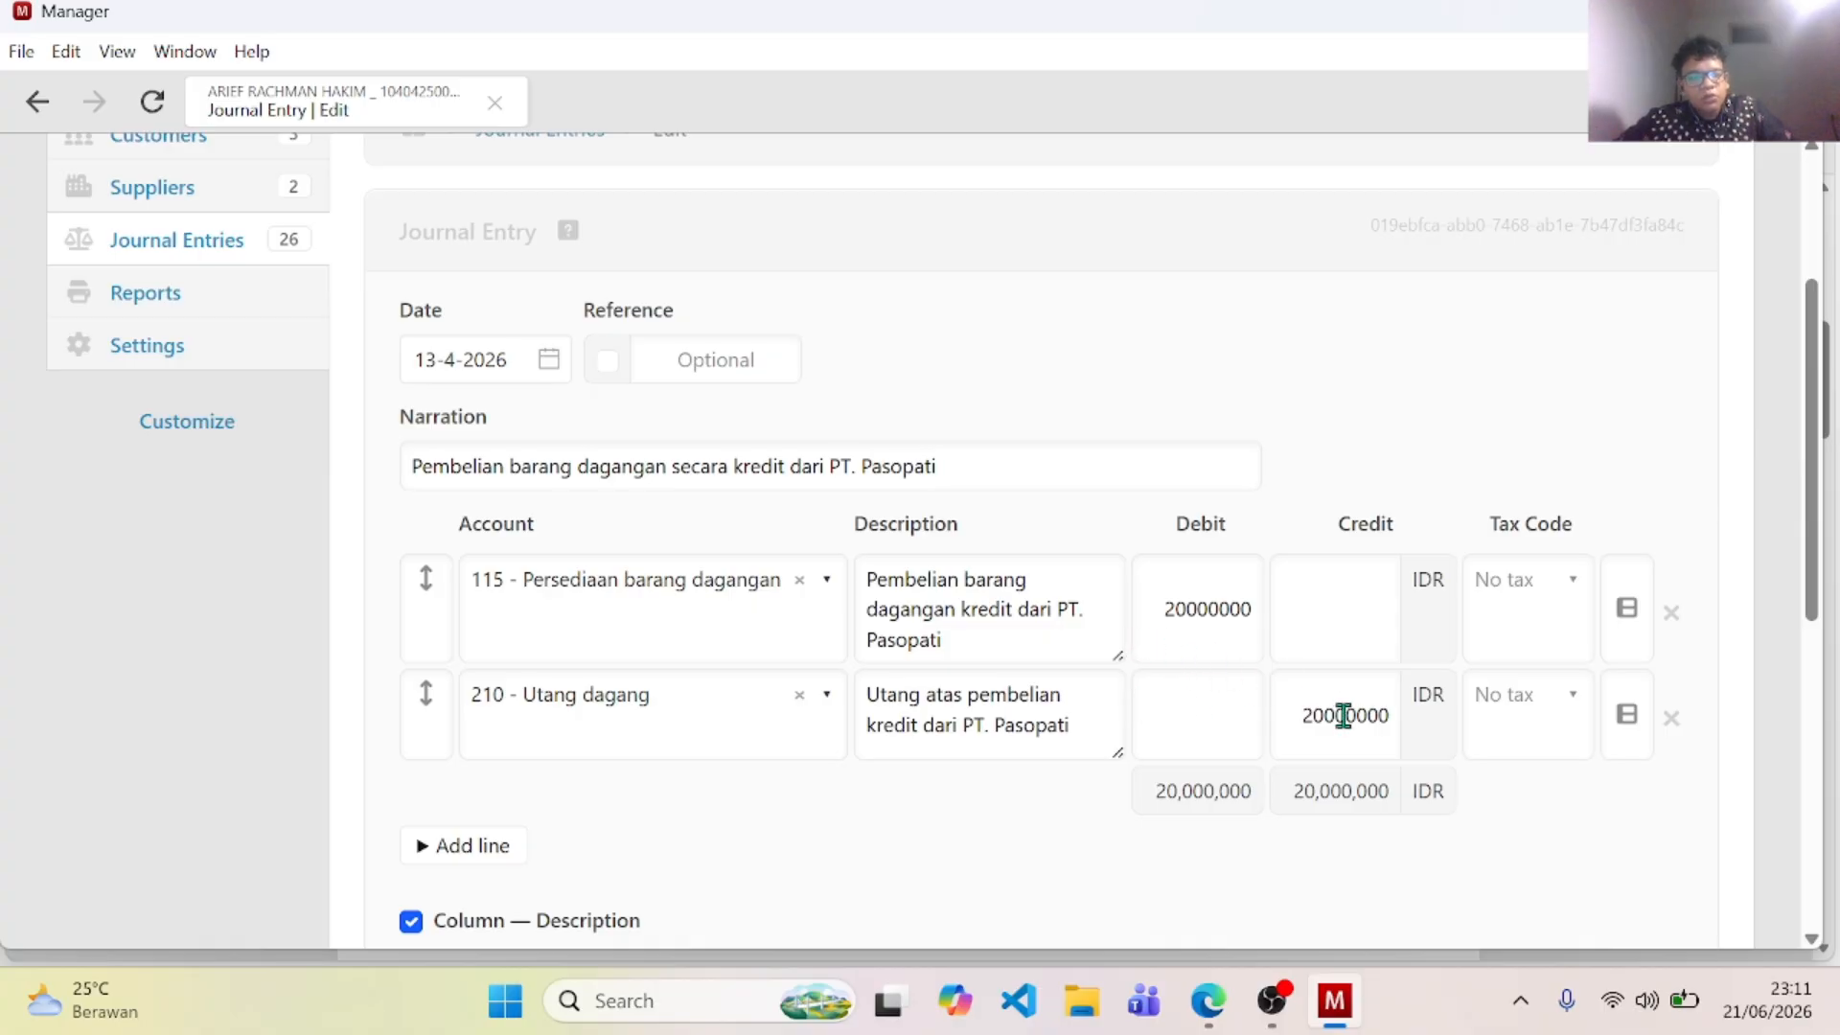
pyautogui.click(39, 104)
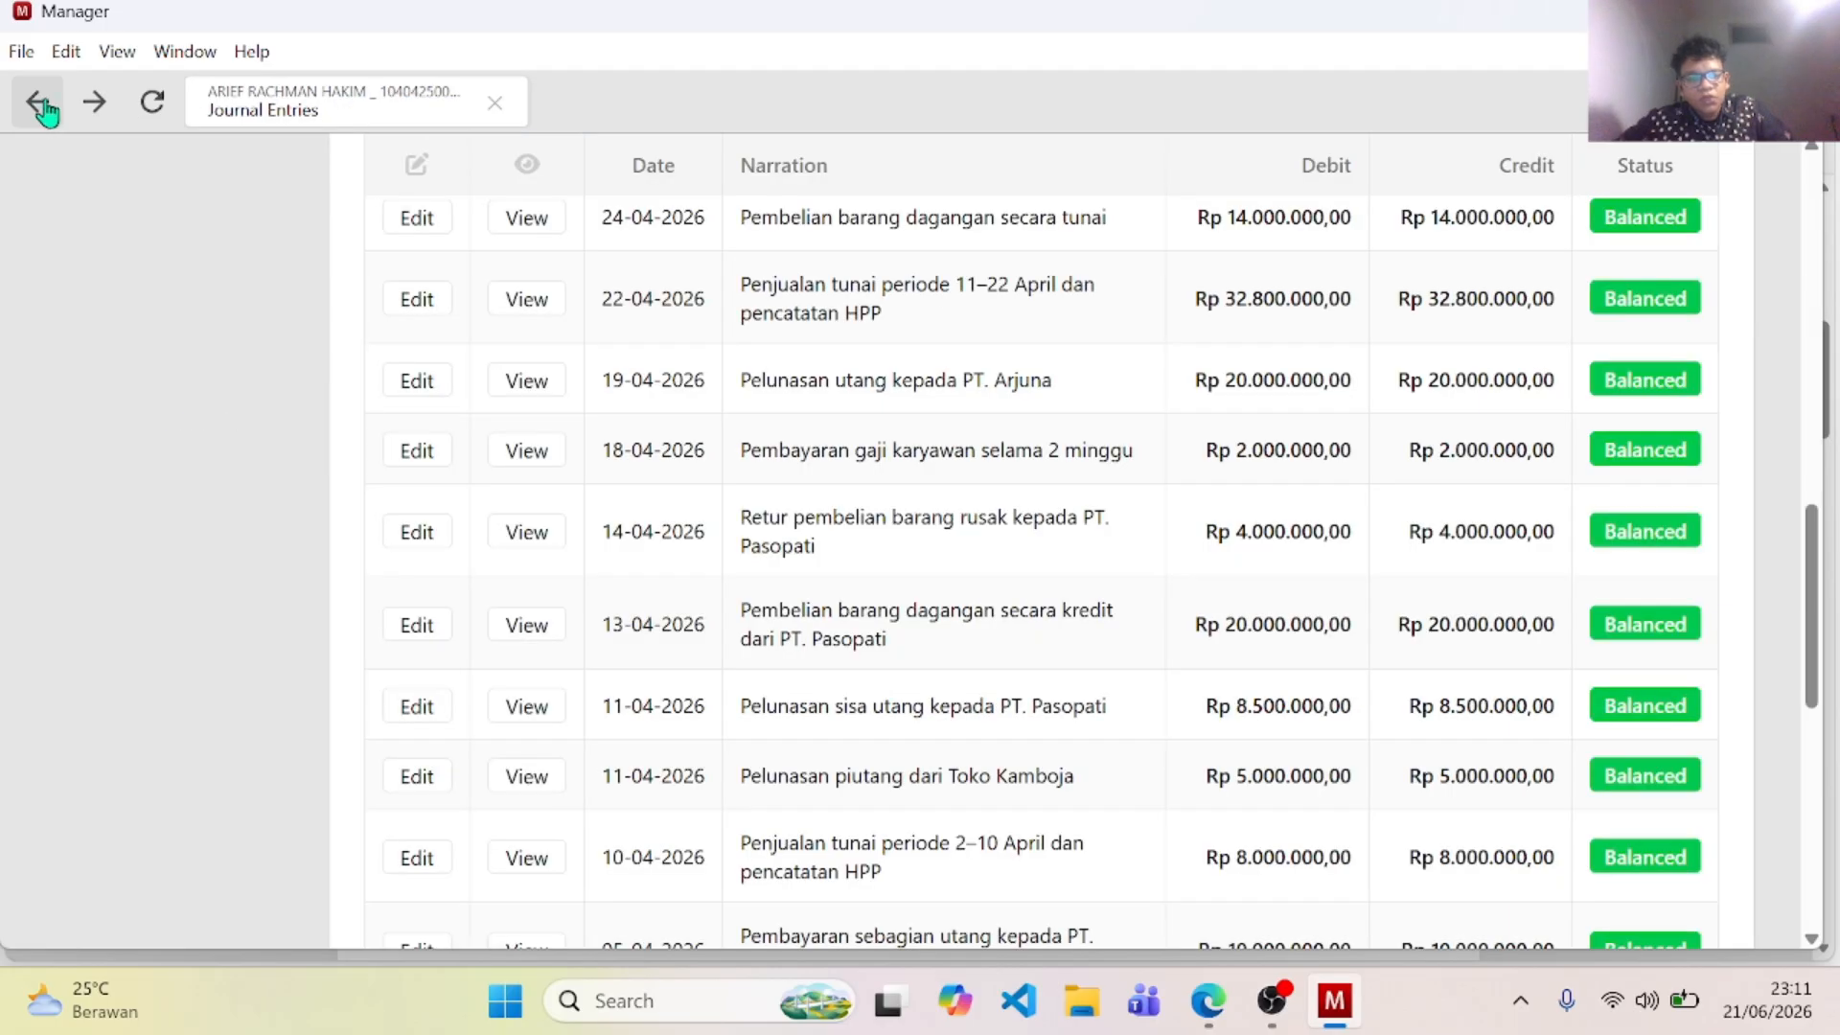
# Step: Open the 14 April damaged-goods return entry to PT. Pasopati, check its payable and inventory lines, and leave without saving
pyautogui.scroll(1, 958, 661)
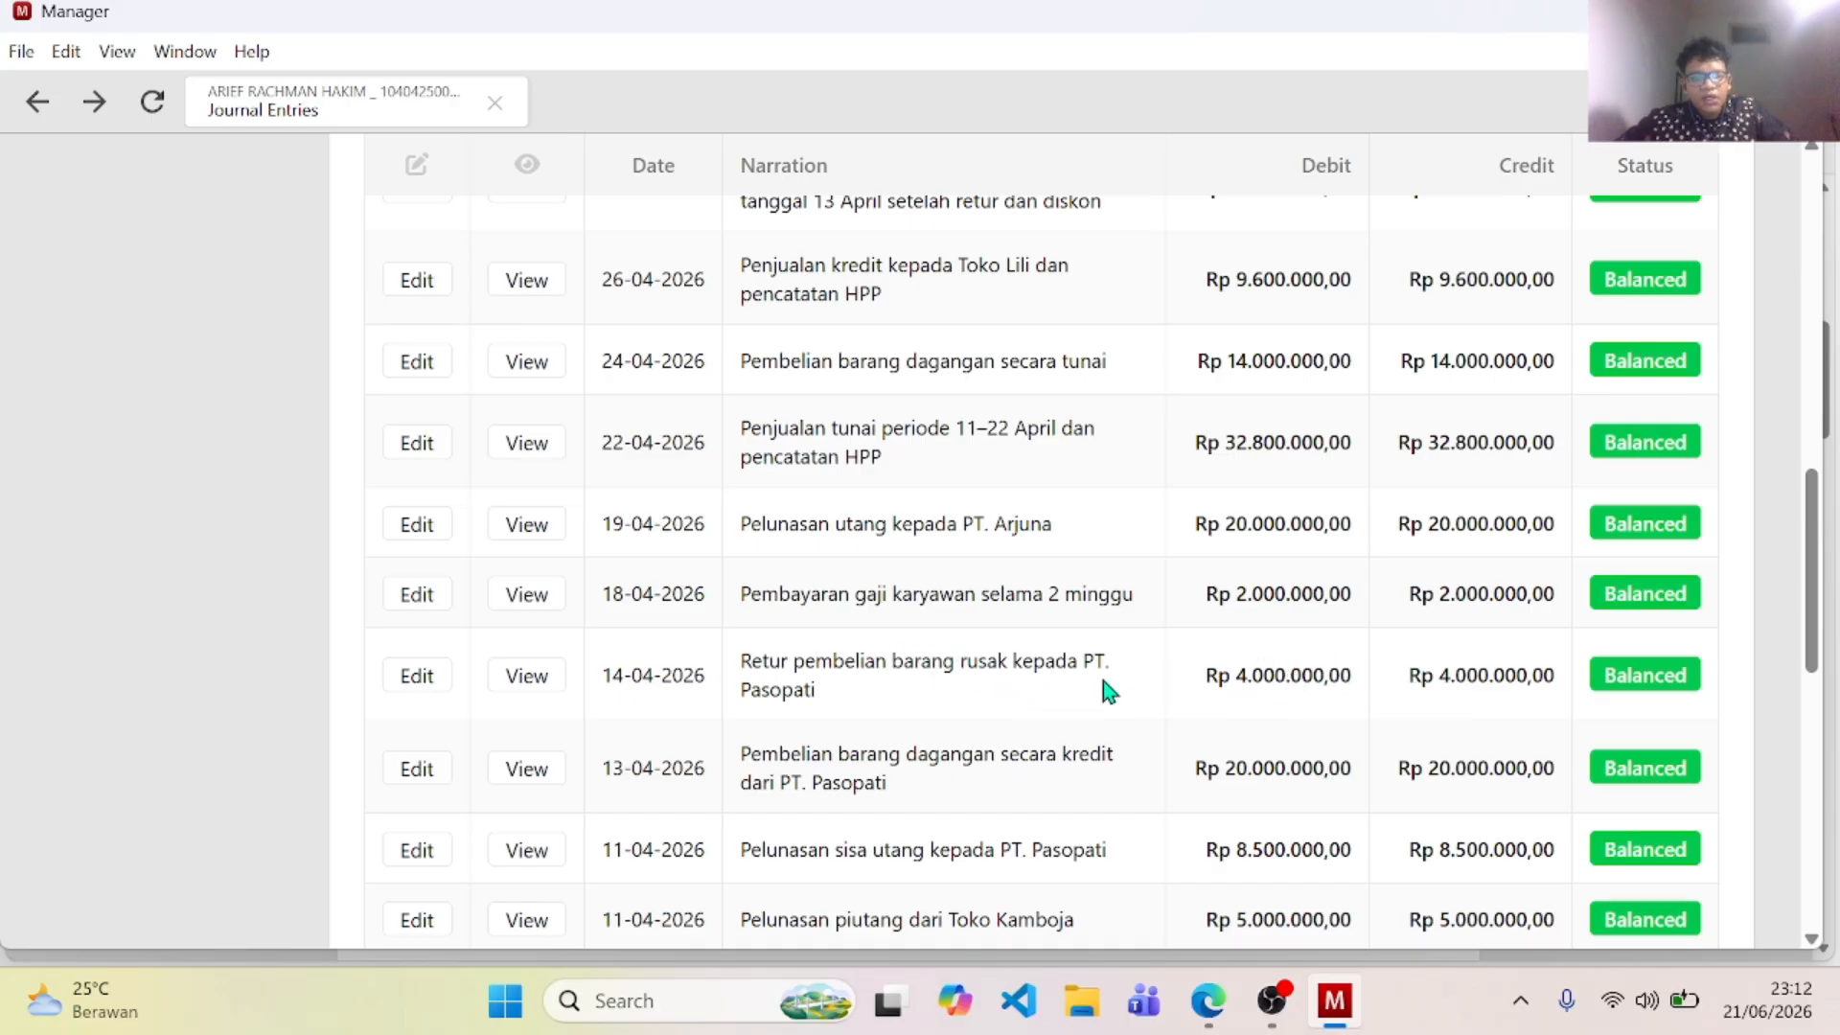
pyautogui.click(417, 677)
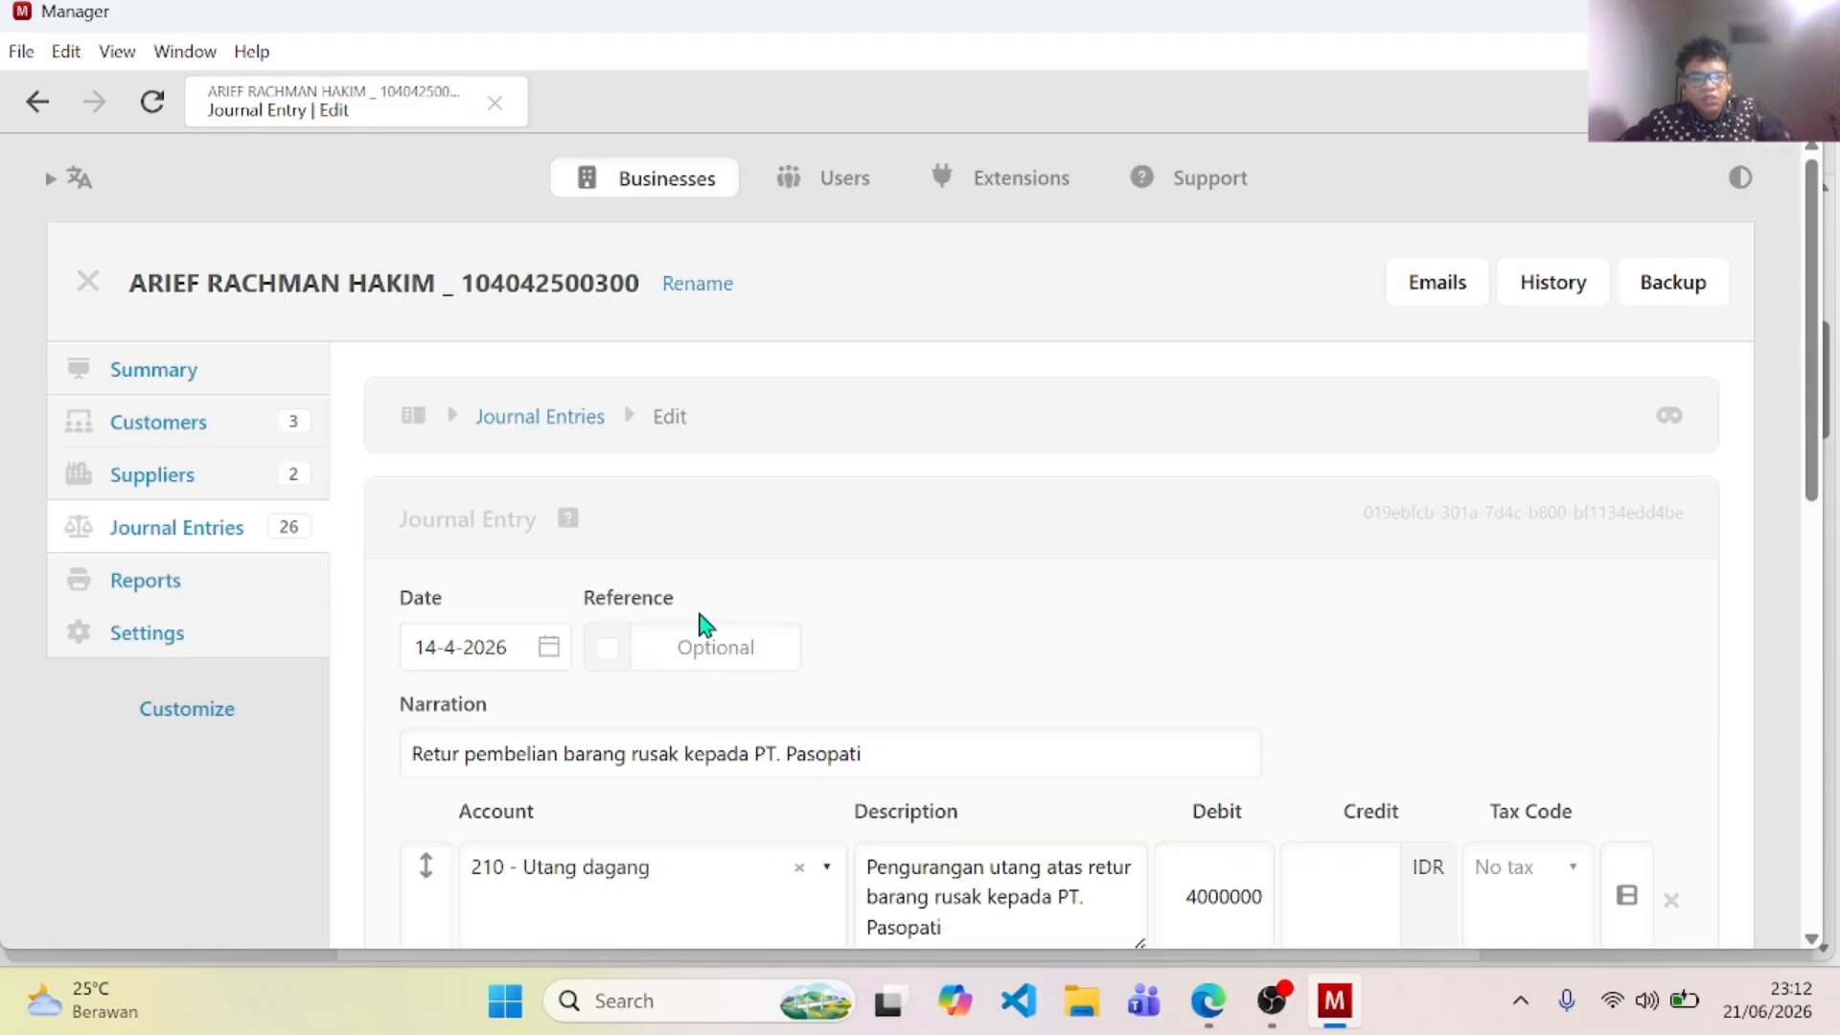
pyautogui.scroll(-3, 706, 624)
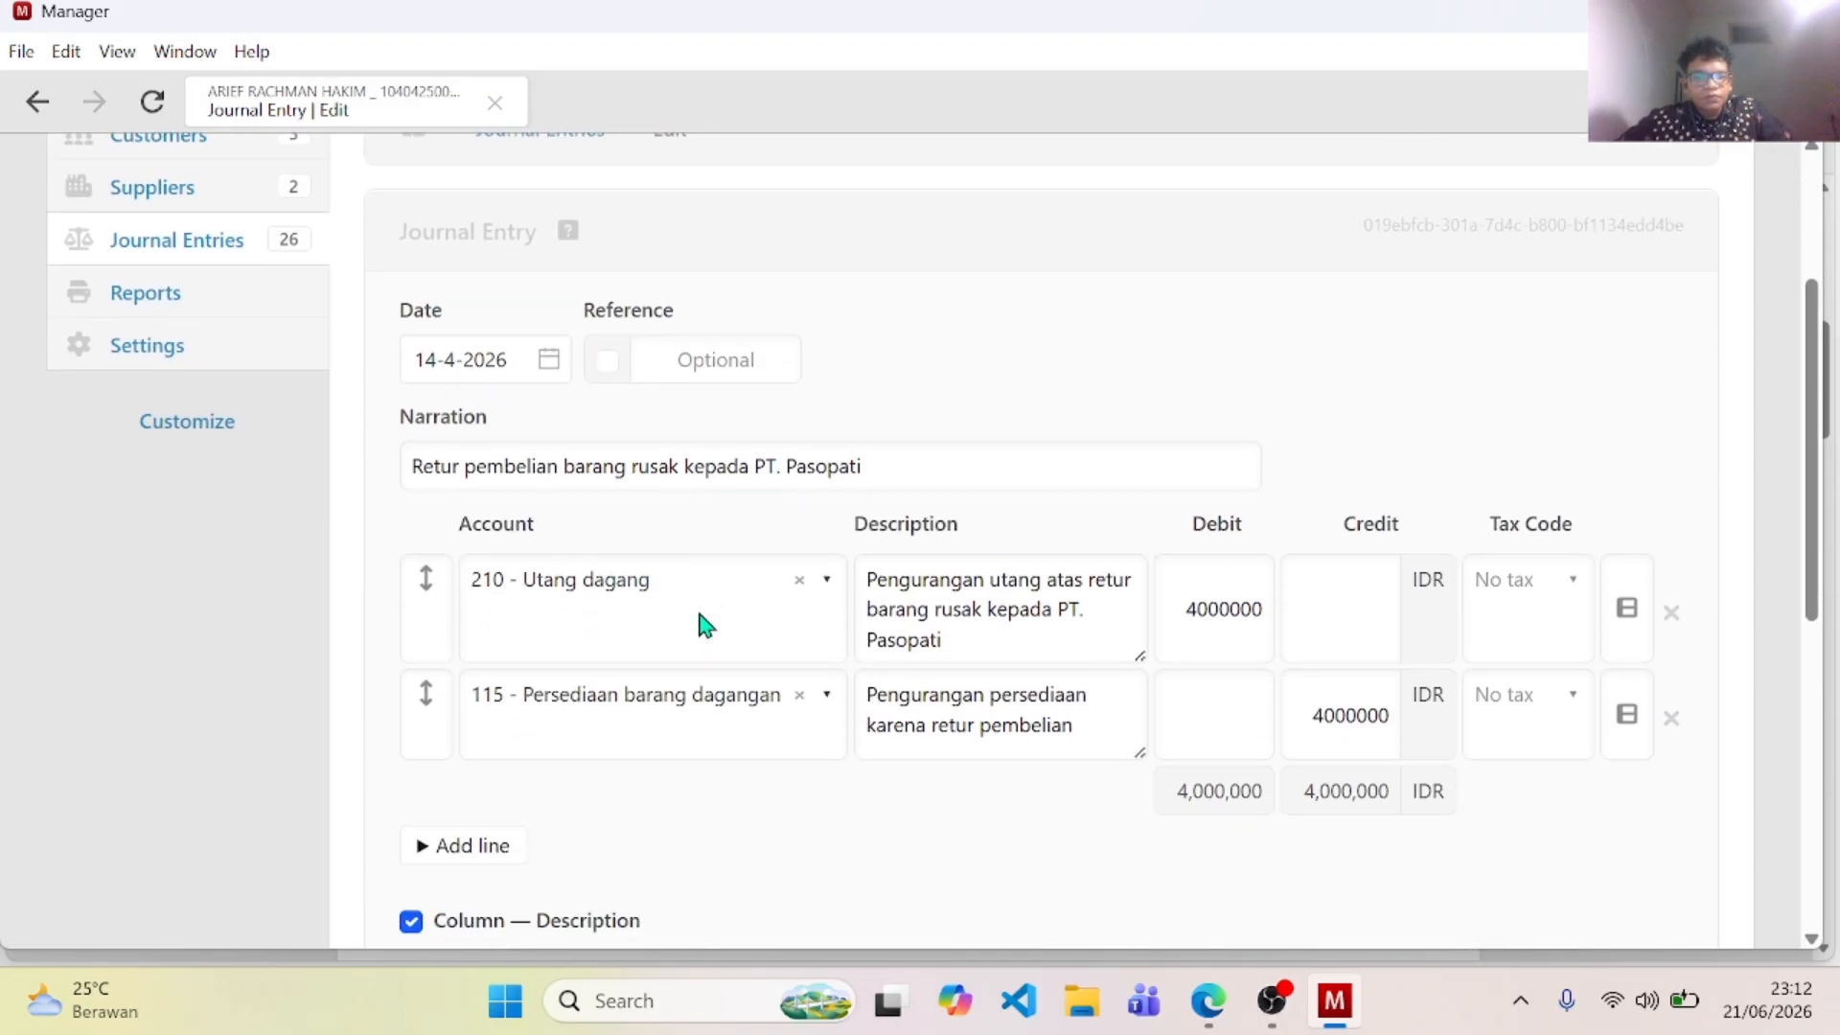
pyautogui.click(37, 104)
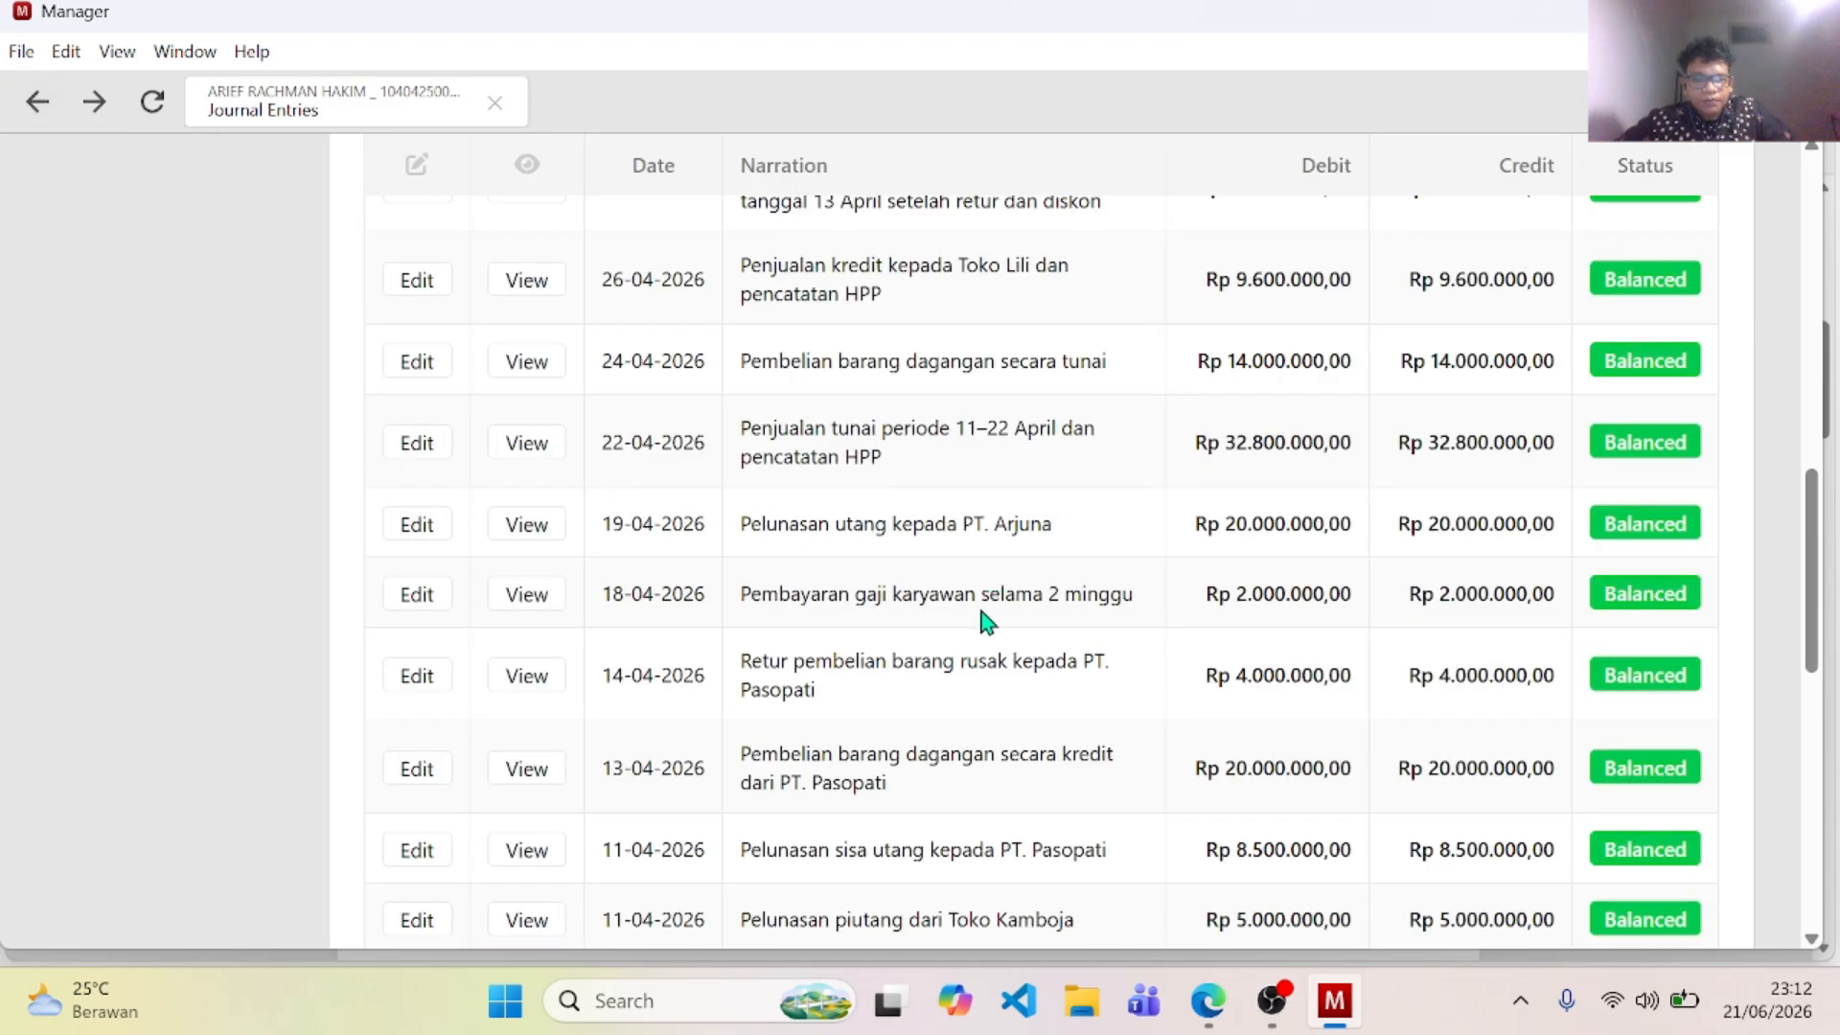
# Step: Open the 18 April entry "Pembayaran gaji karyawan selama 2 minggu", review its salary expense and cash lines, and leave without saving
pyautogui.scroll(2, 987, 627)
pyautogui.scroll(-2, 724, 751)
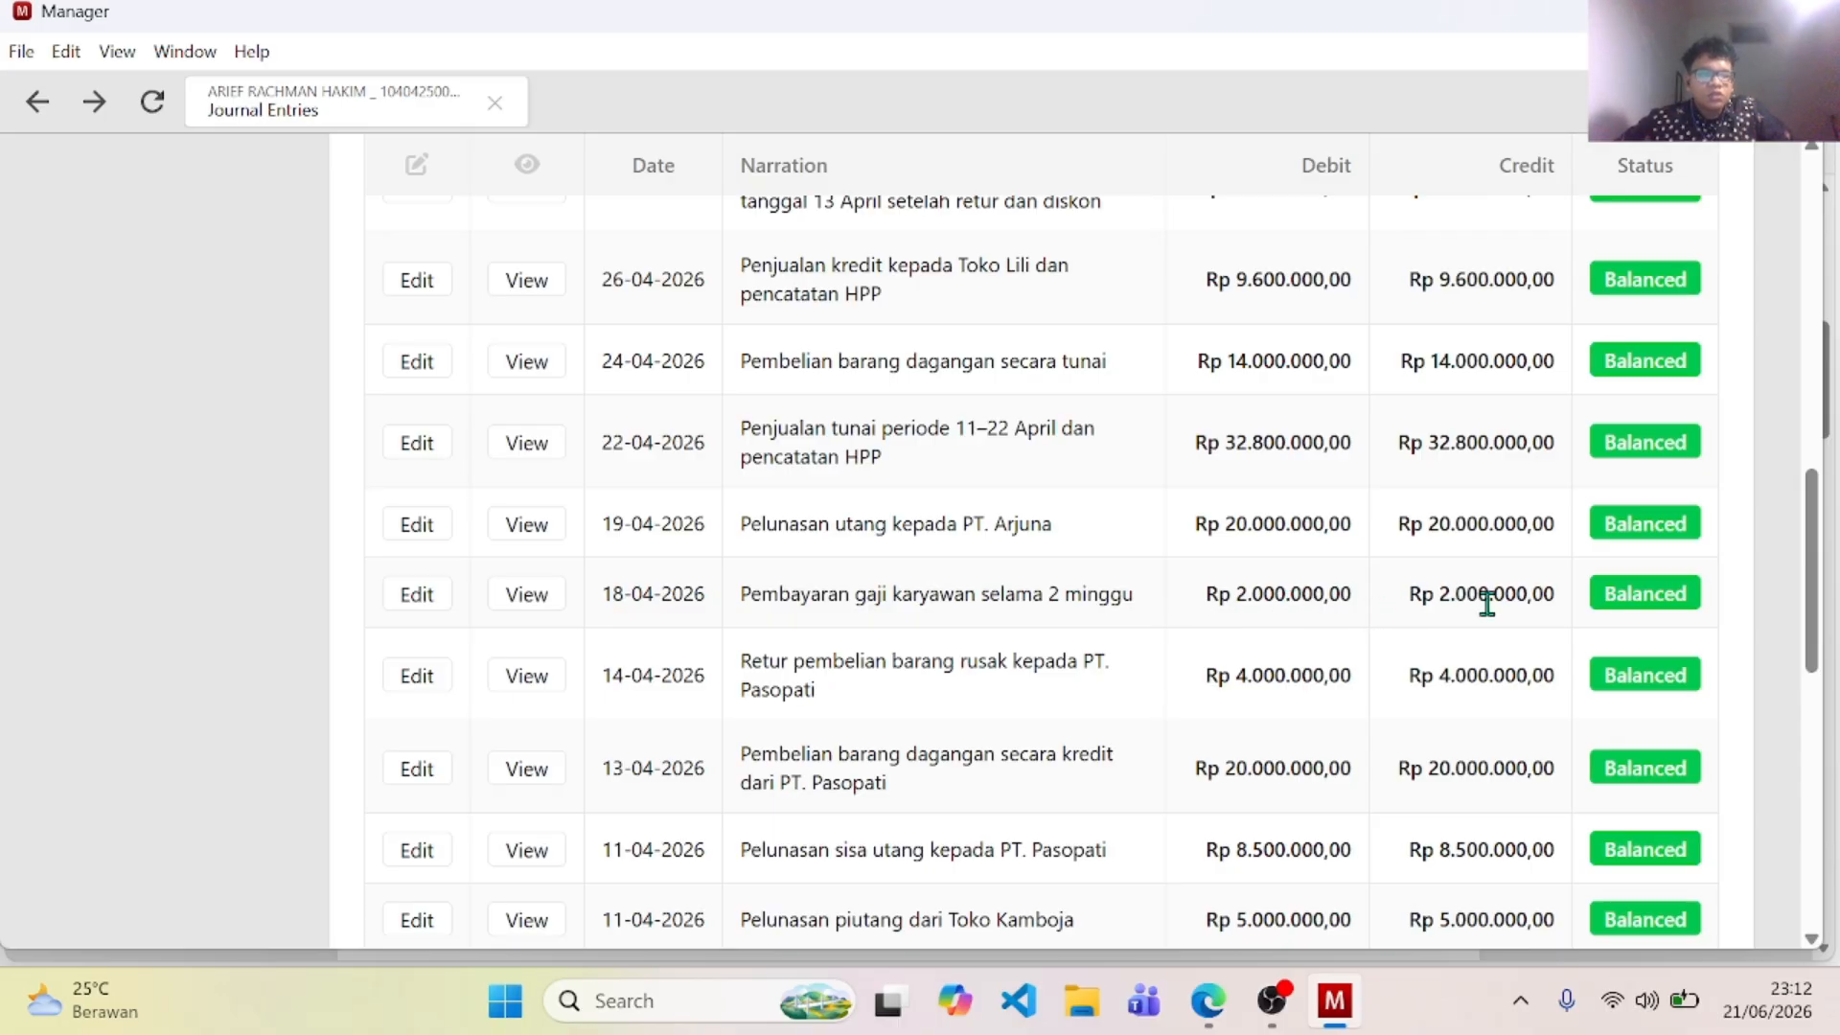
pyautogui.click(422, 596)
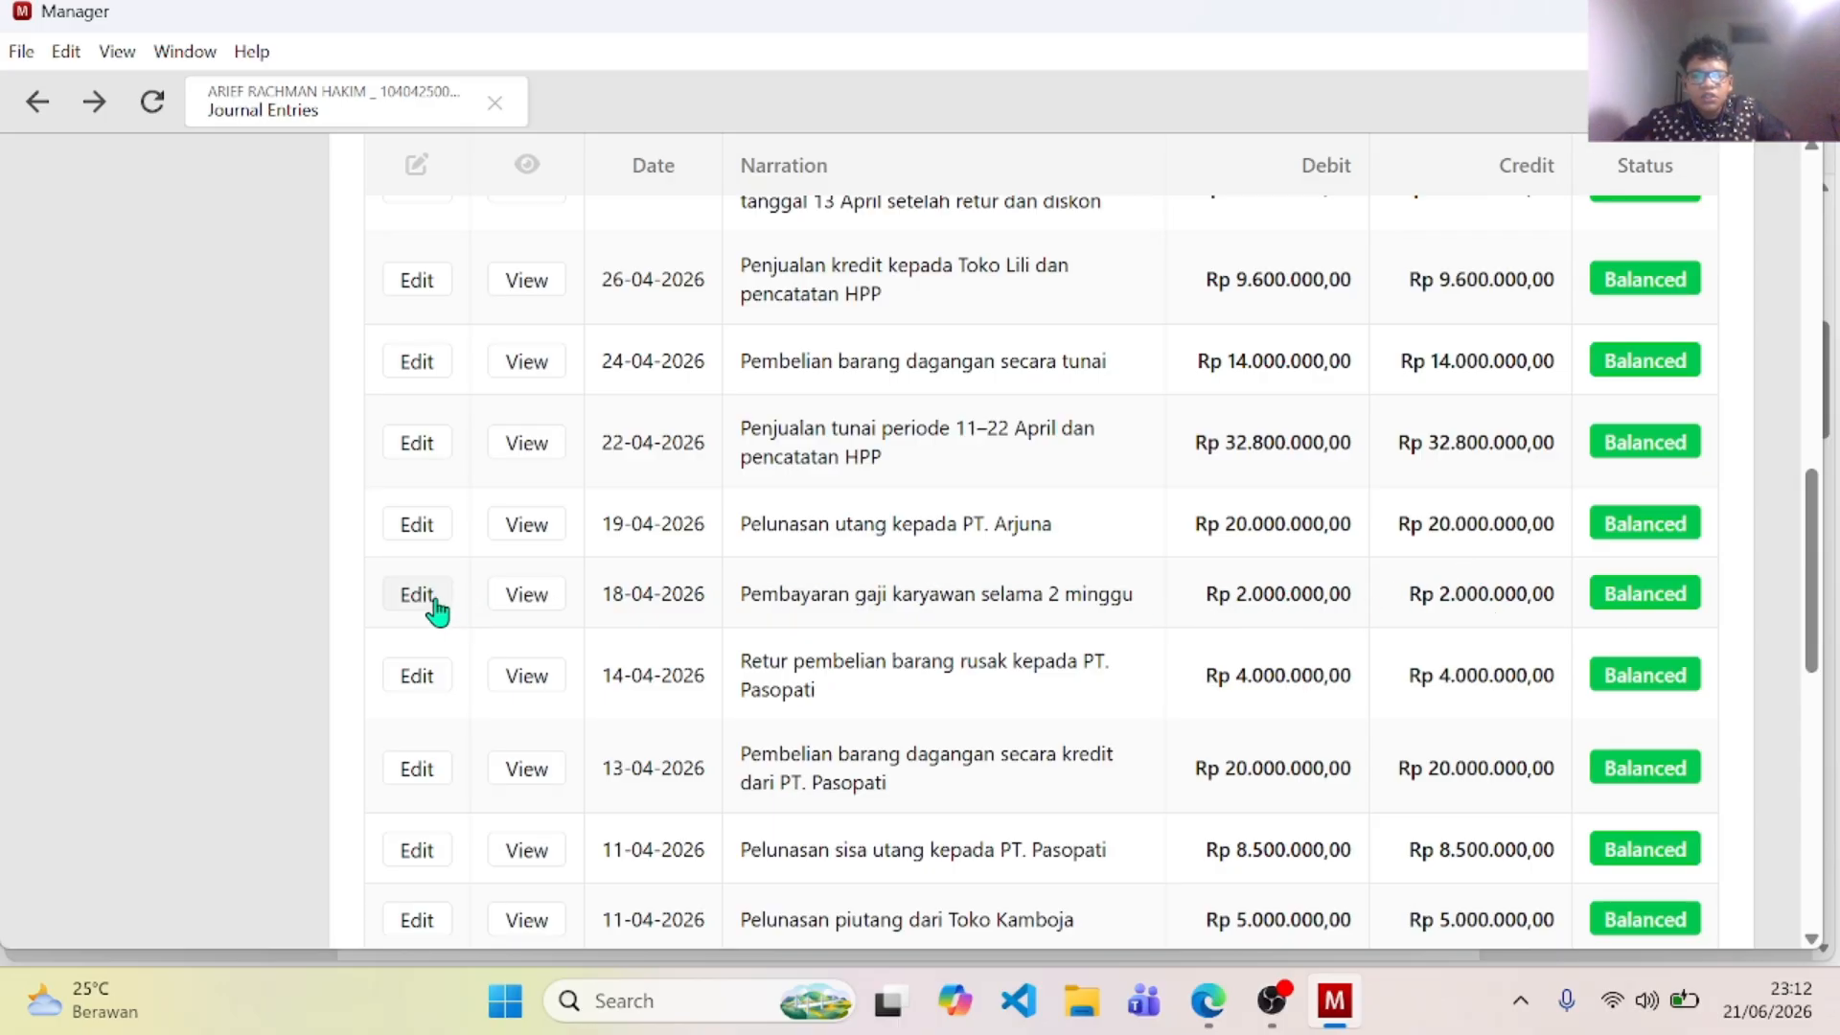
pyautogui.scroll(-3, 728, 594)
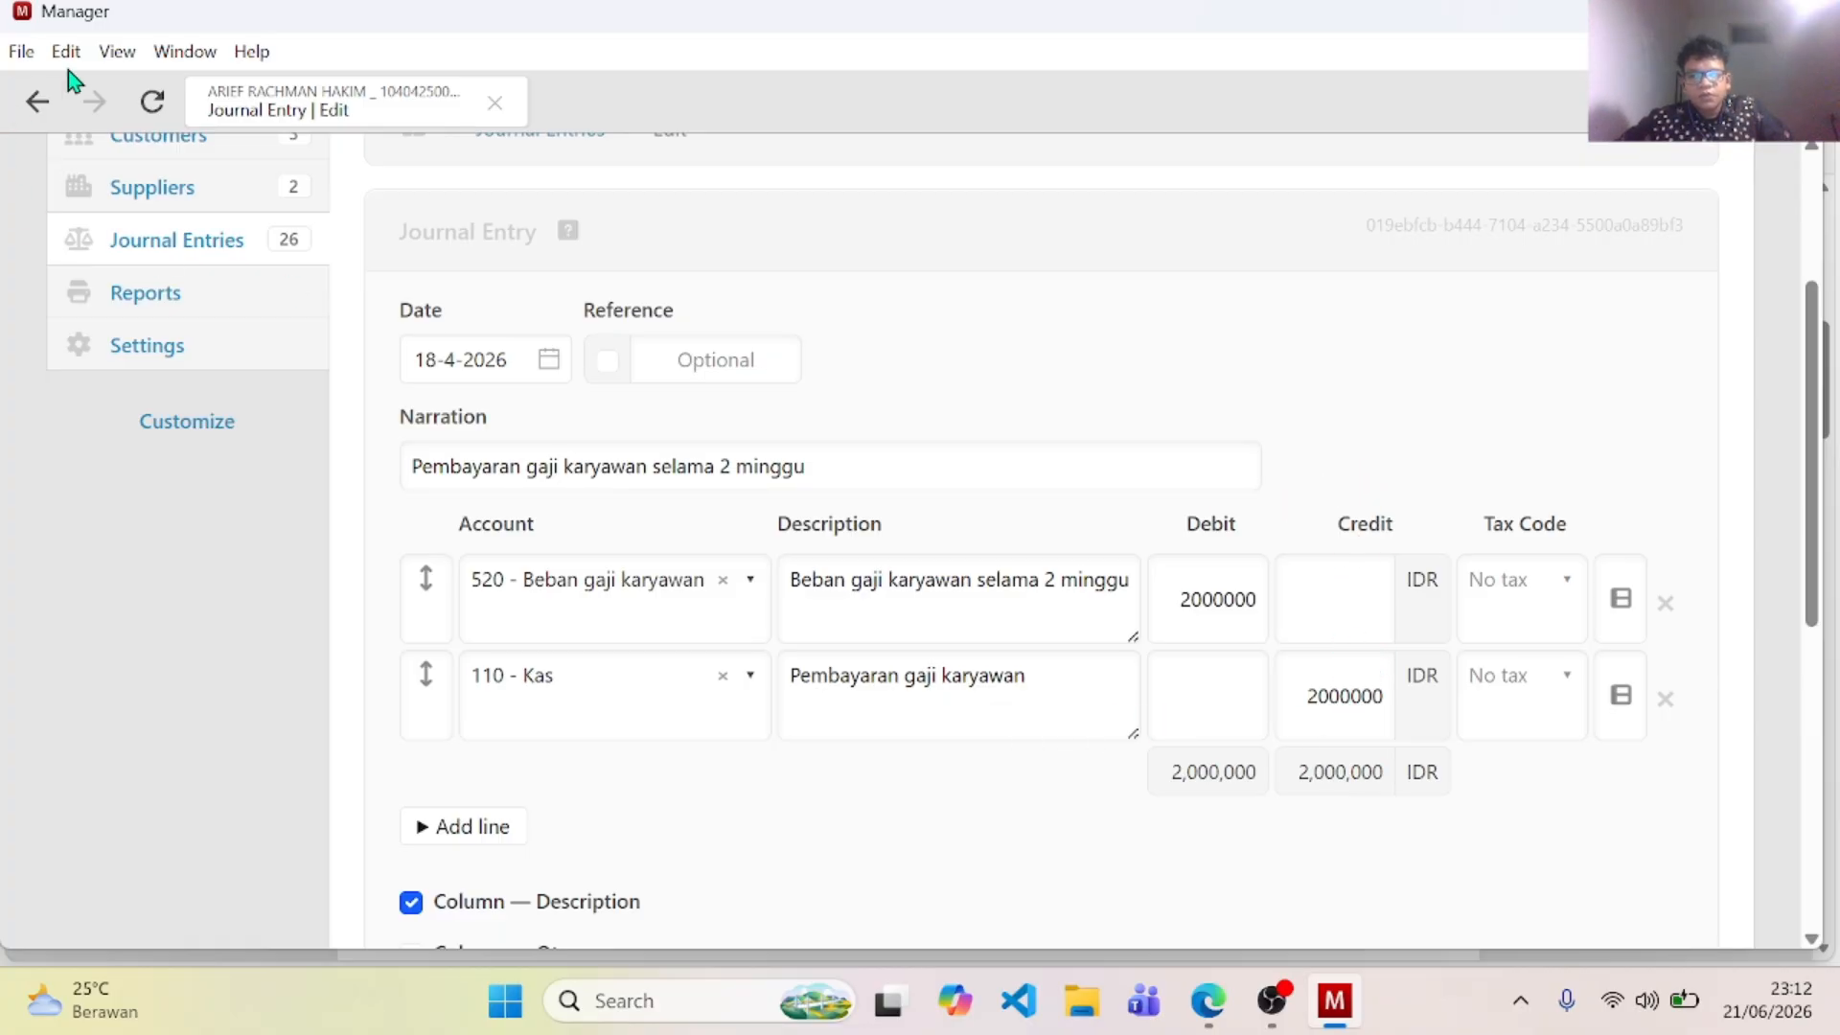
pyautogui.click(39, 101)
# Step: Open the 19 April entry "Pelunasan utang kepada PT. Arjuna", check its payable and cash lines, and return to the list without saving
pyautogui.scroll(1, 821, 575)
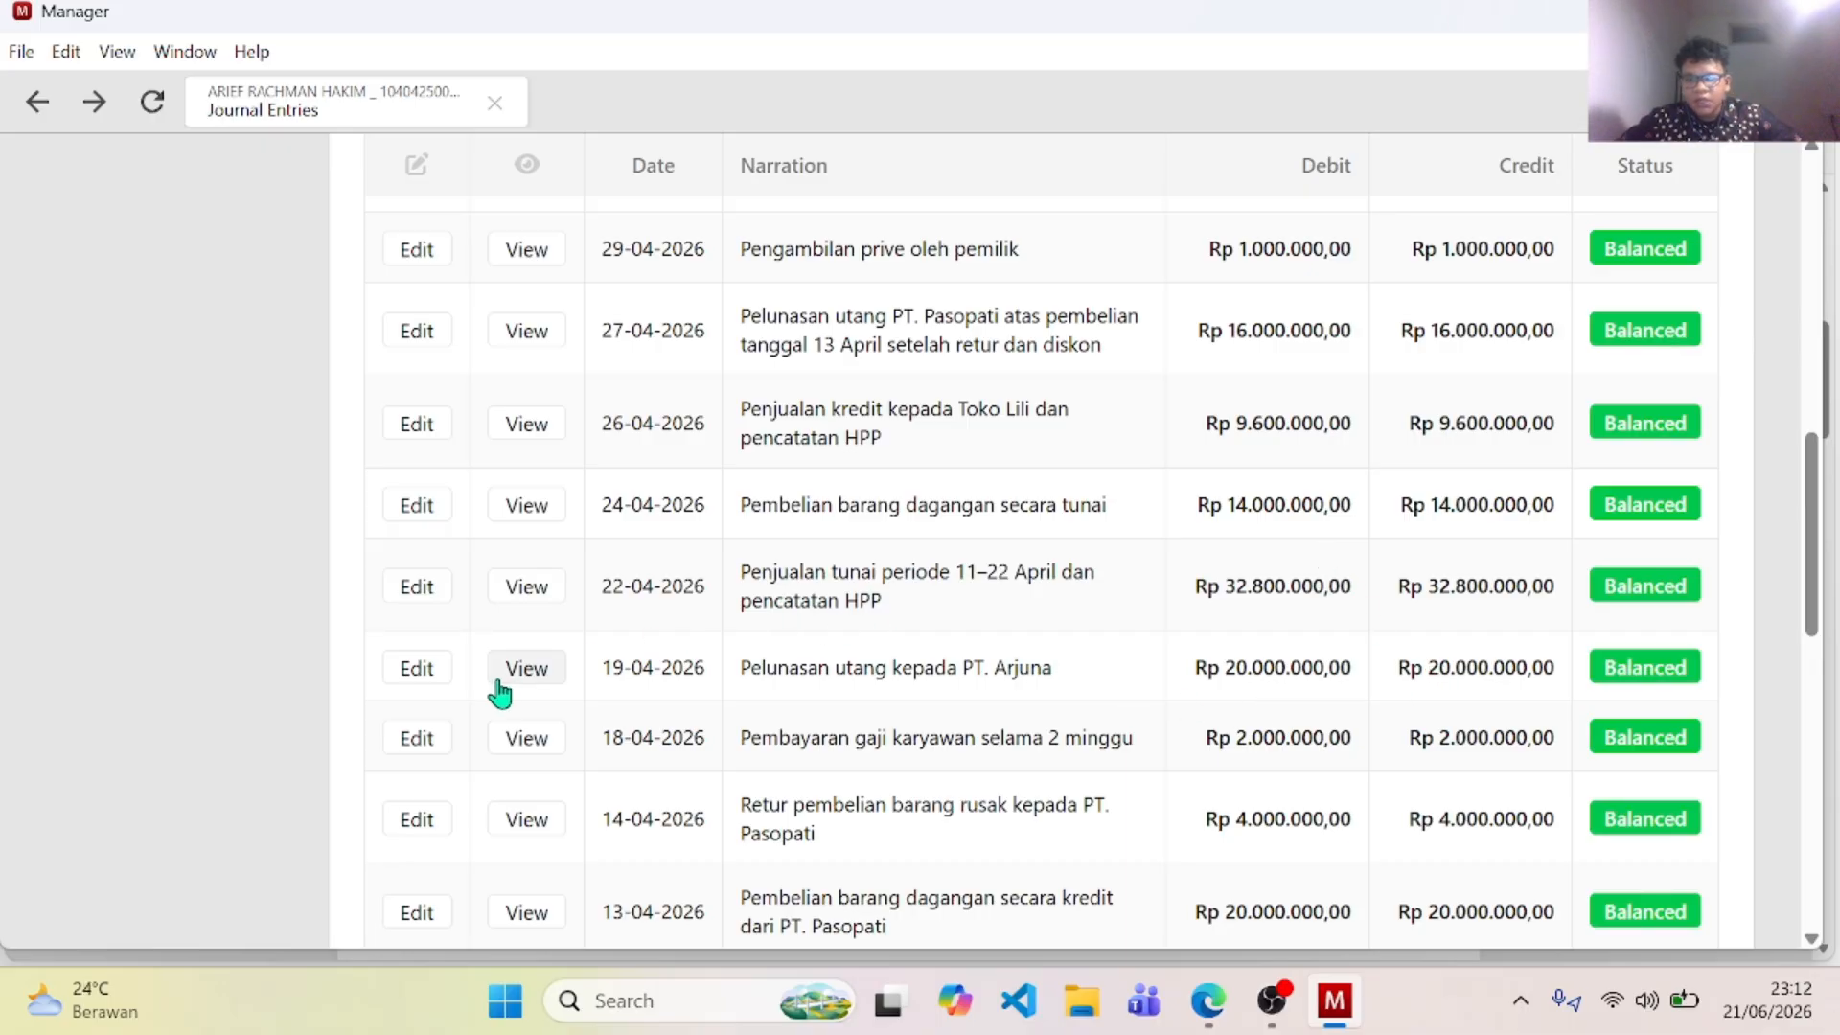
pyautogui.click(421, 670)
pyautogui.scroll(-2, 757, 592)
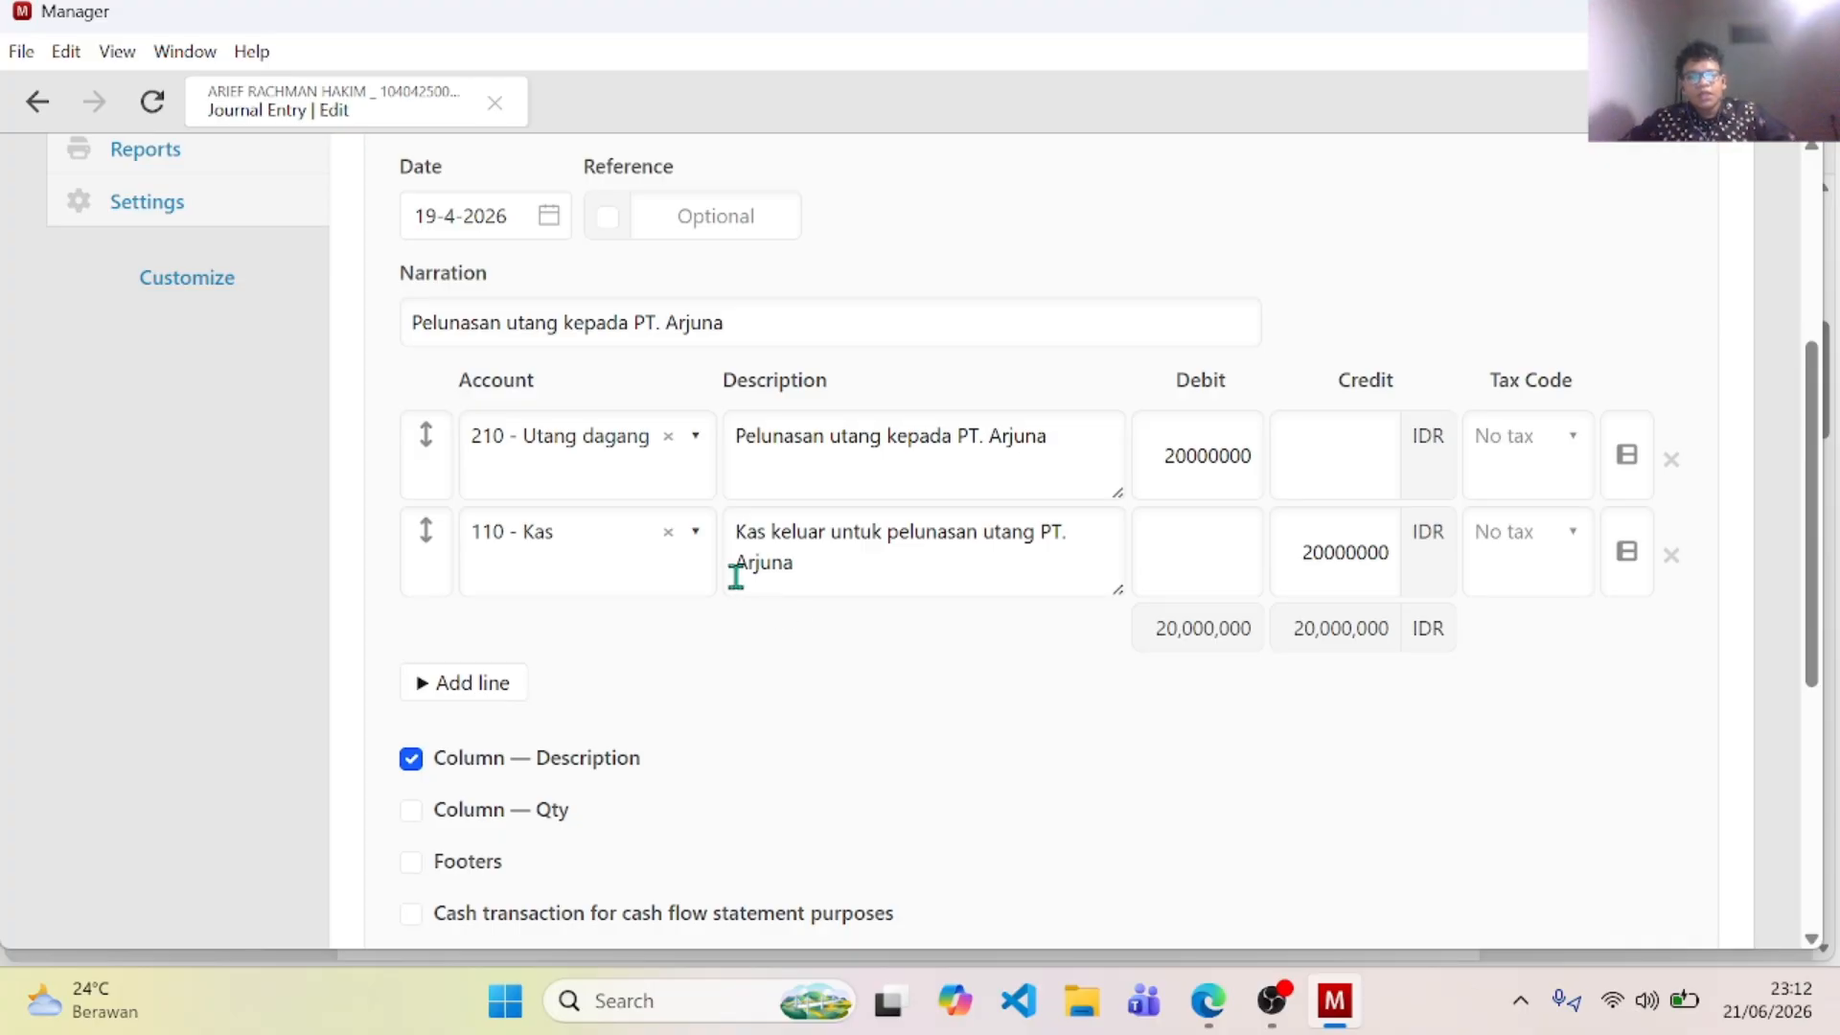
pyautogui.click(34, 103)
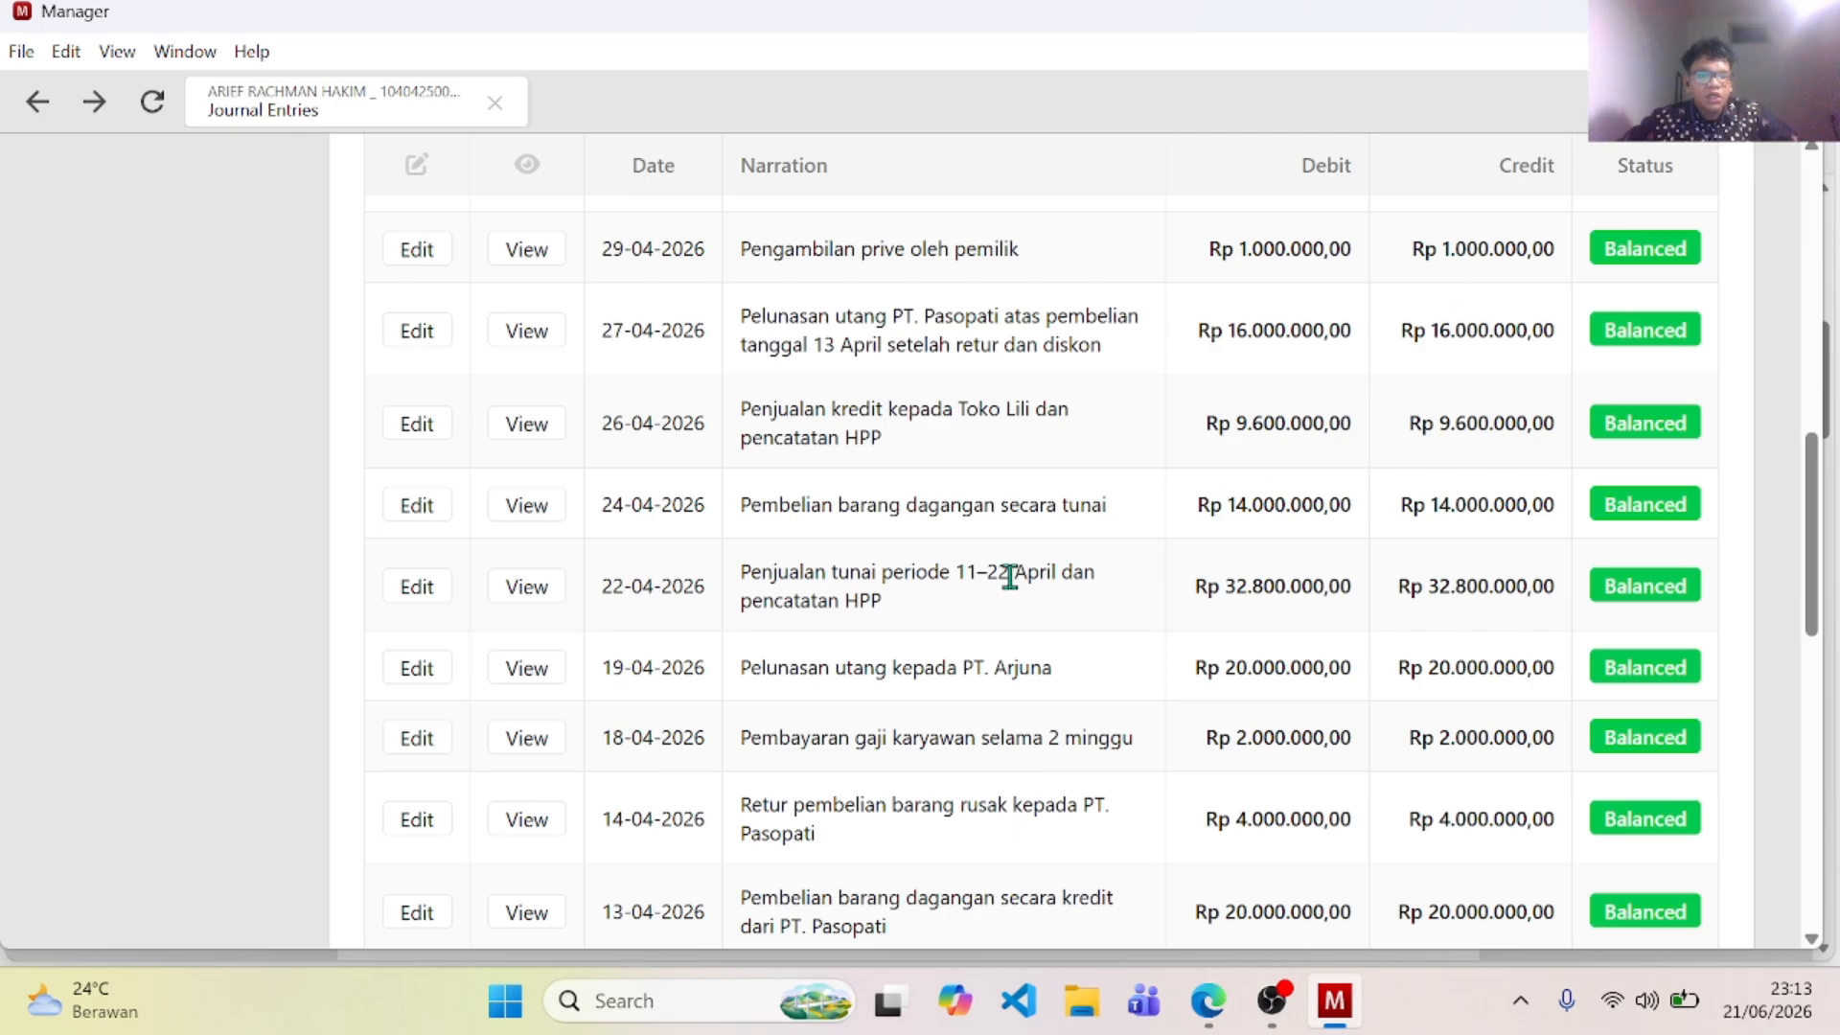
# Step: Open the 22 April cash sales entry for 11–22 April, review its cash, sales, HPP and inventory lines, and leave without saving
pyautogui.click(421, 586)
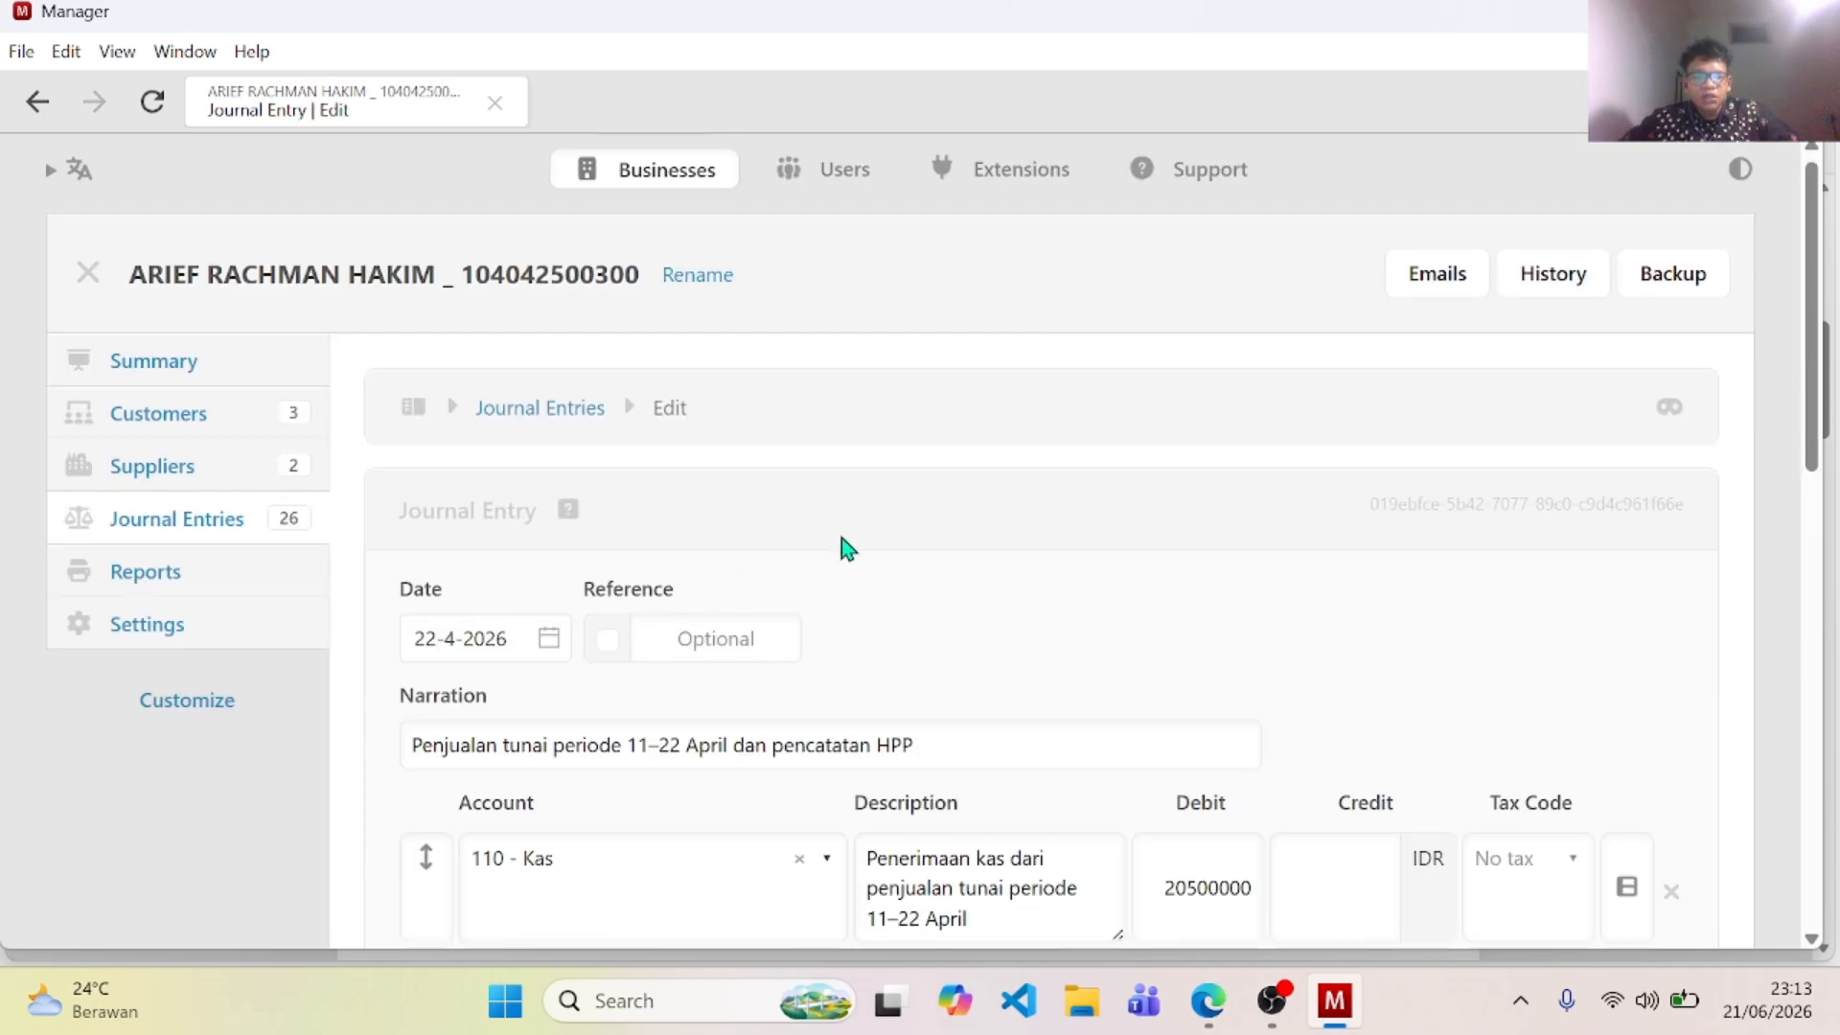
pyautogui.scroll(-4, 841, 537)
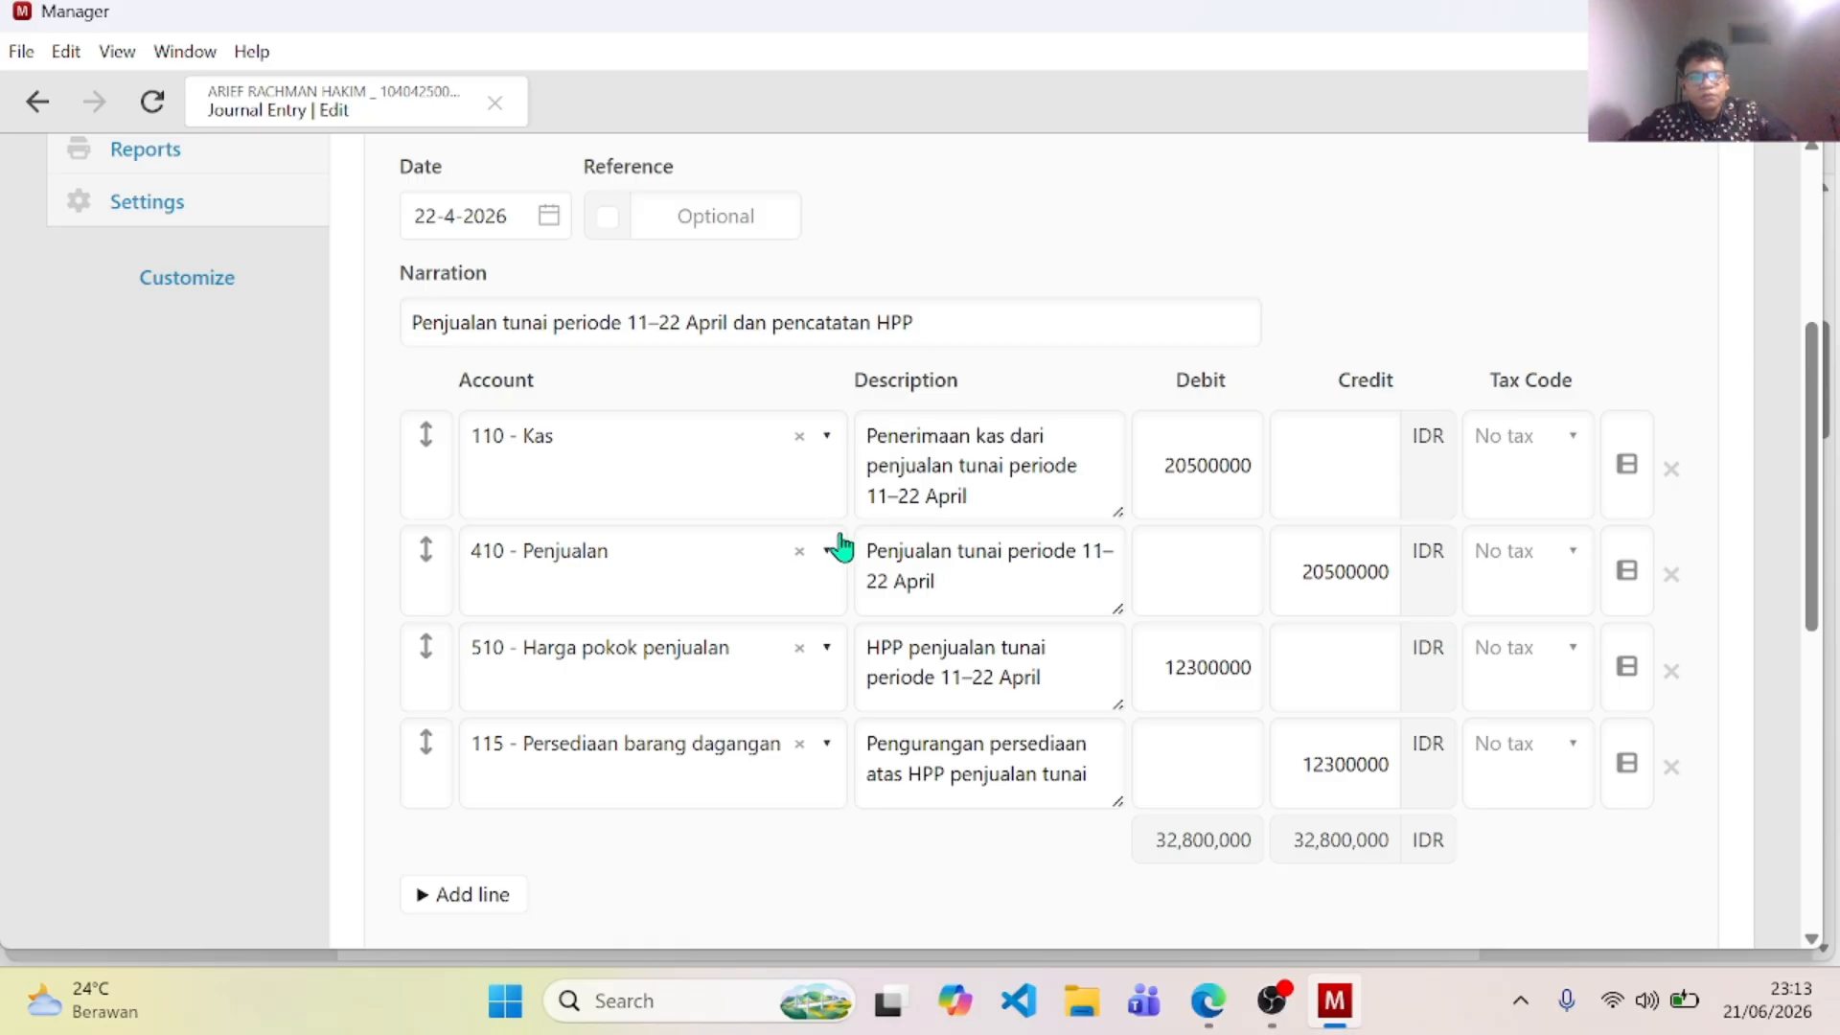
pyautogui.click(17, 101)
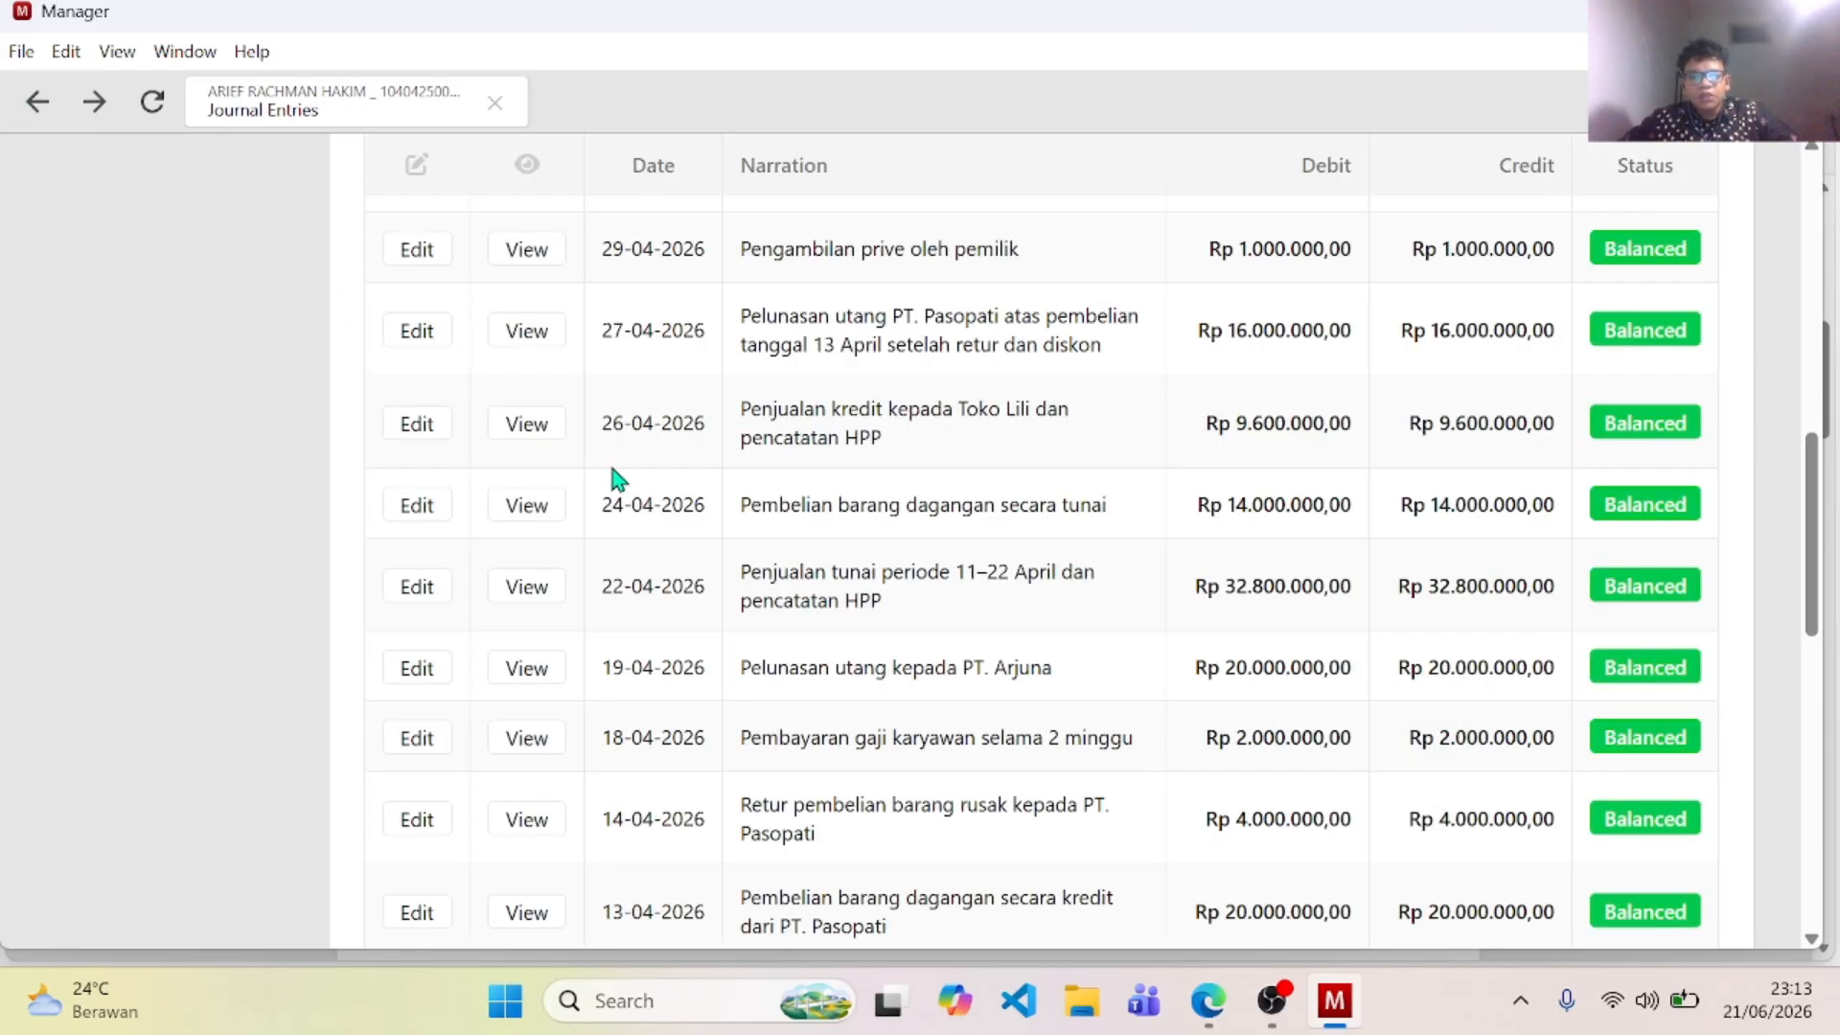
# Step: Open the 24 April entry "Pembelian barang dagangan secara tunai", check its inventory and cash lines, and leave without saving
pyautogui.scroll(2, 917, 562)
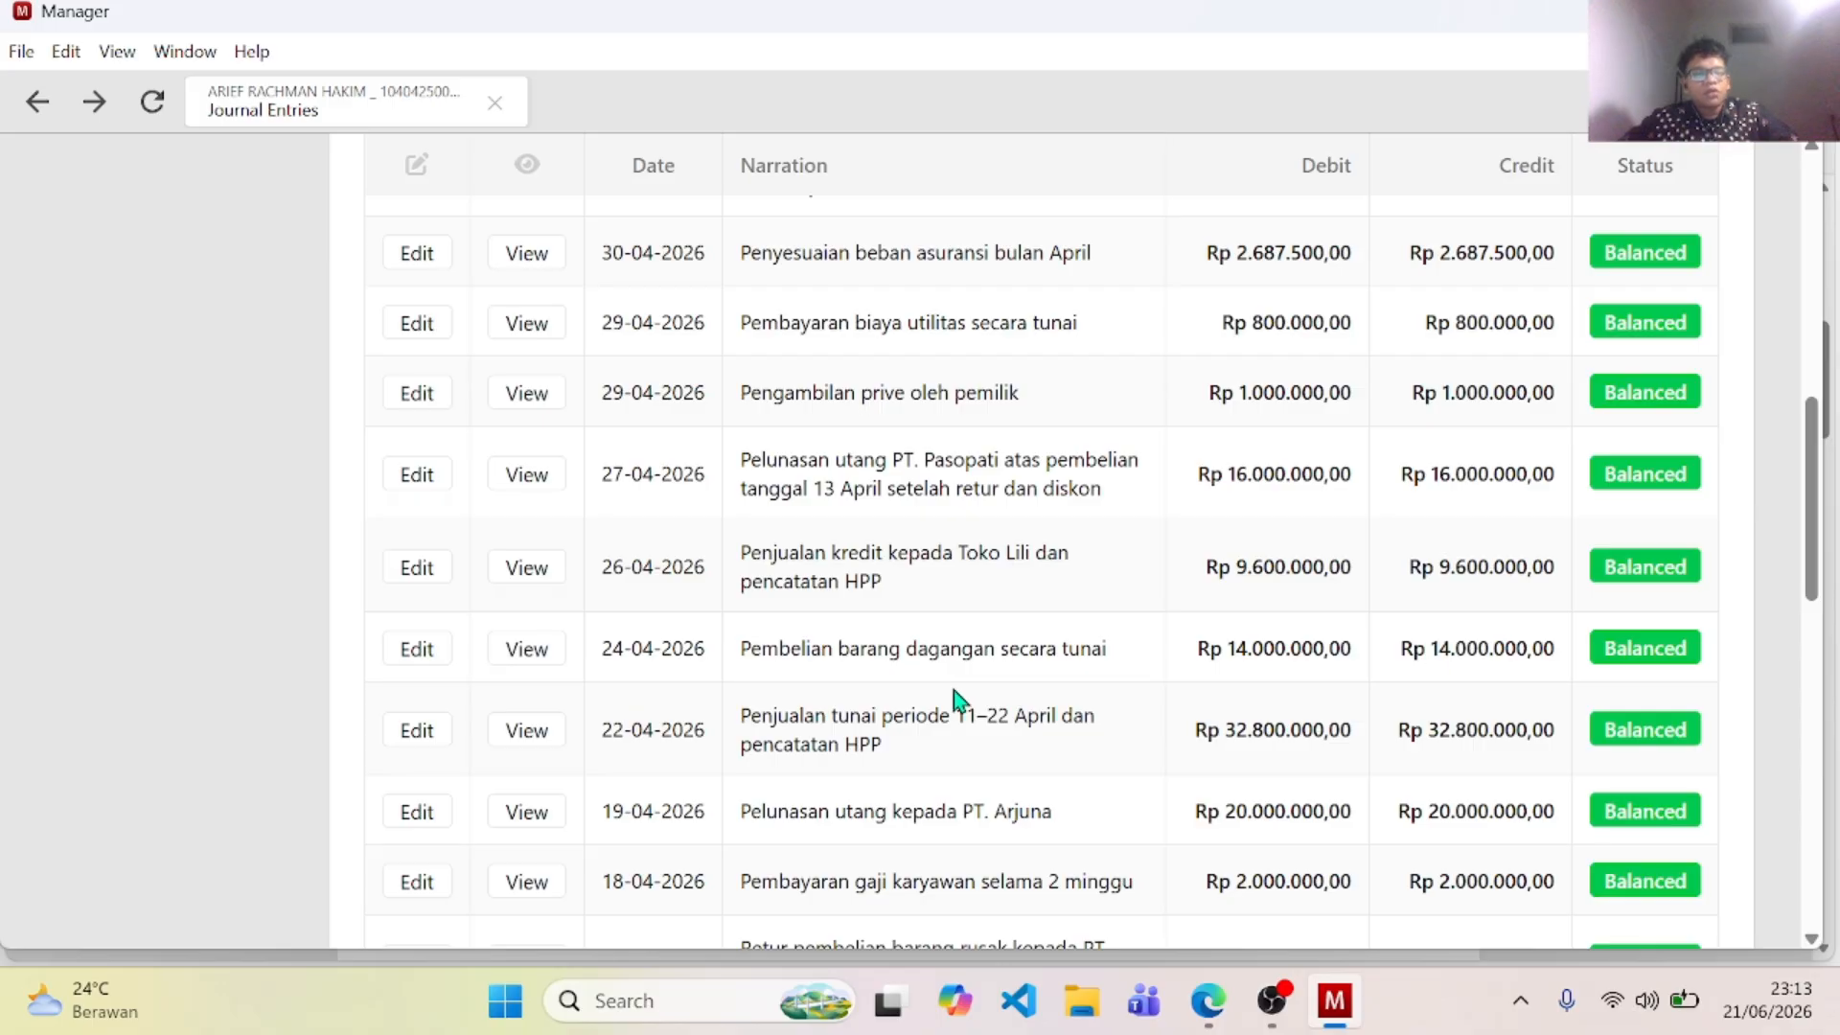
pyautogui.click(418, 652)
pyautogui.scroll(-3, 841, 541)
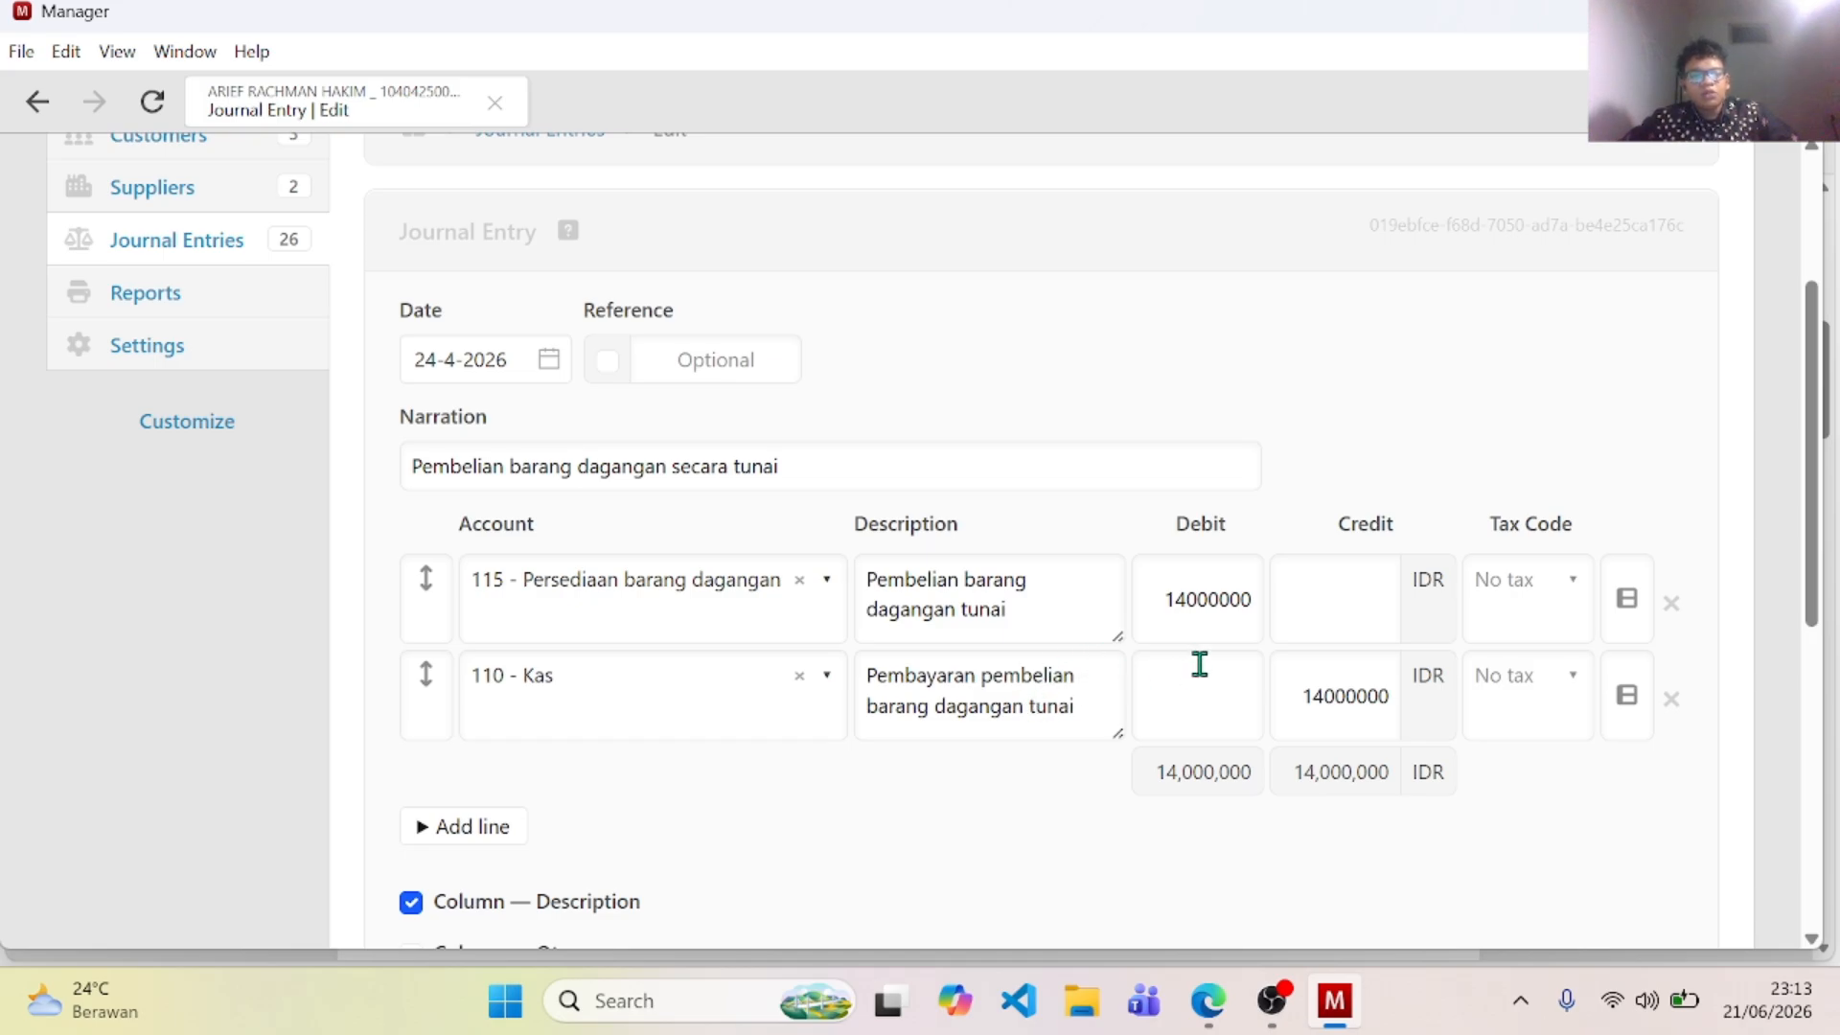
pyautogui.click(38, 99)
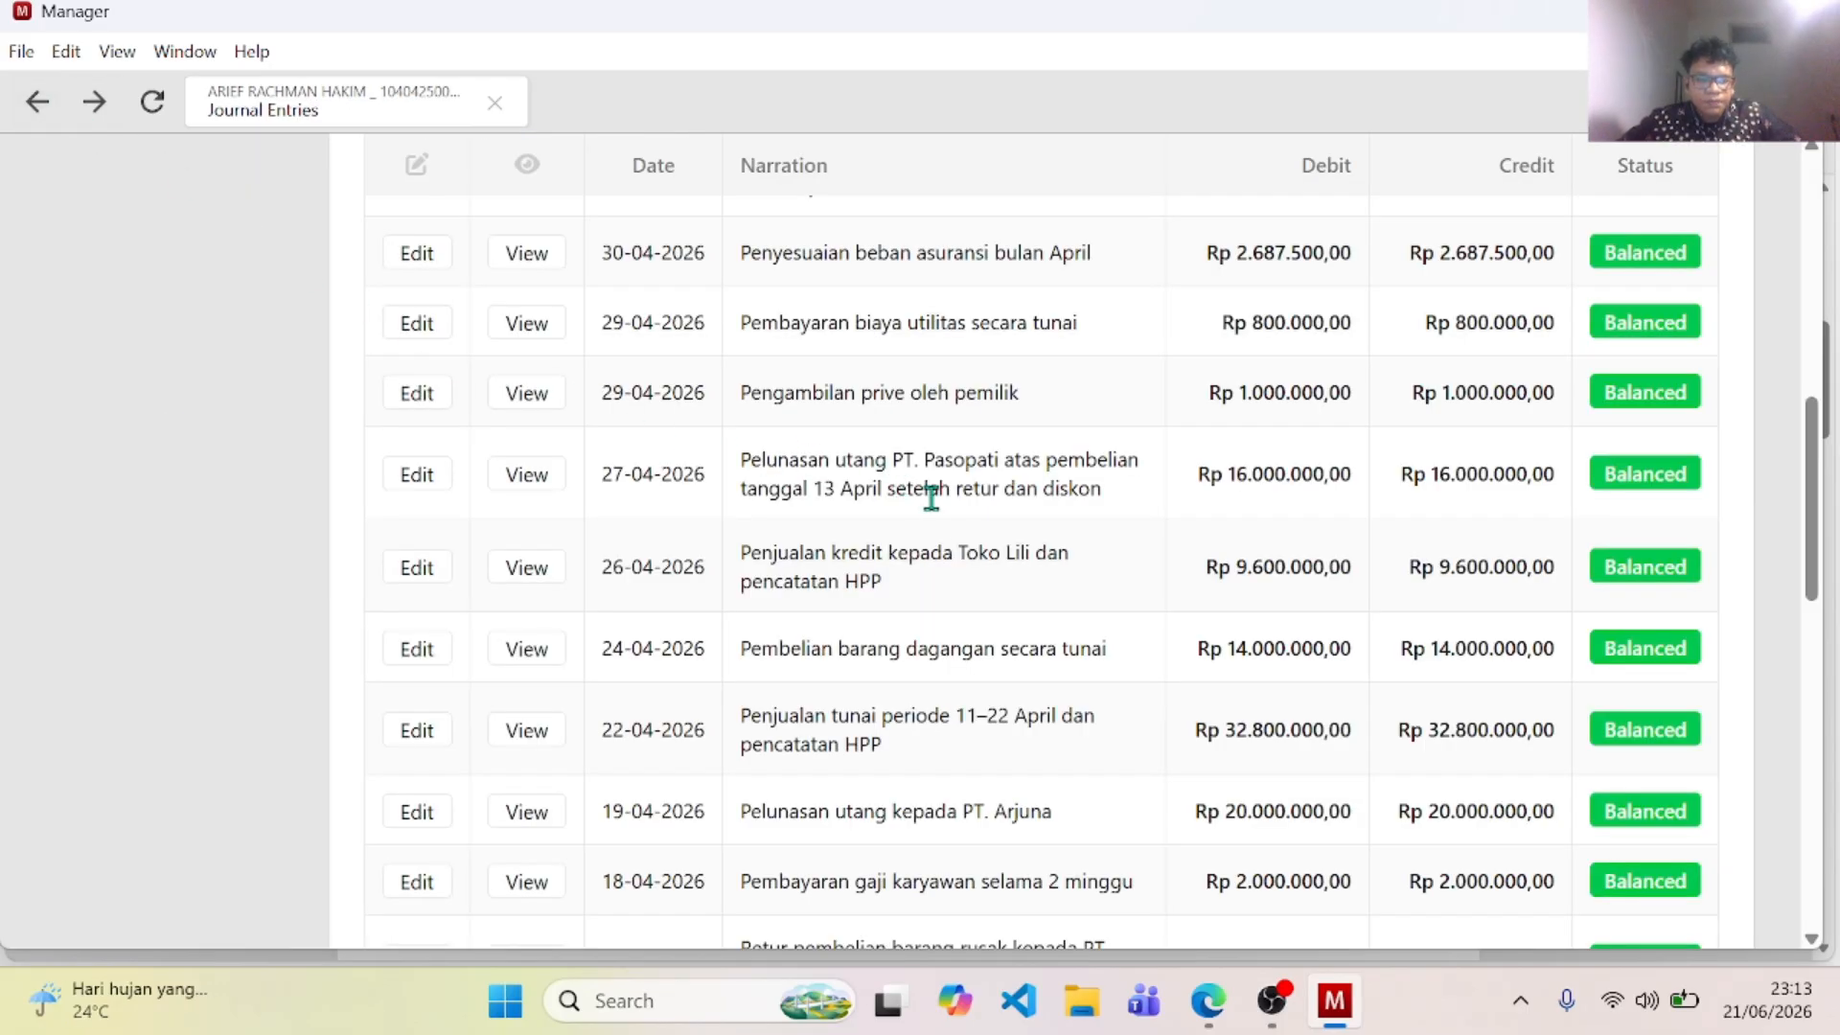
# Step: Open the 26 April credit sale entry to Toko Lili, review its receivable, sales, HPP and inventory lines, and leave without saving
pyautogui.scroll(2, 959, 613)
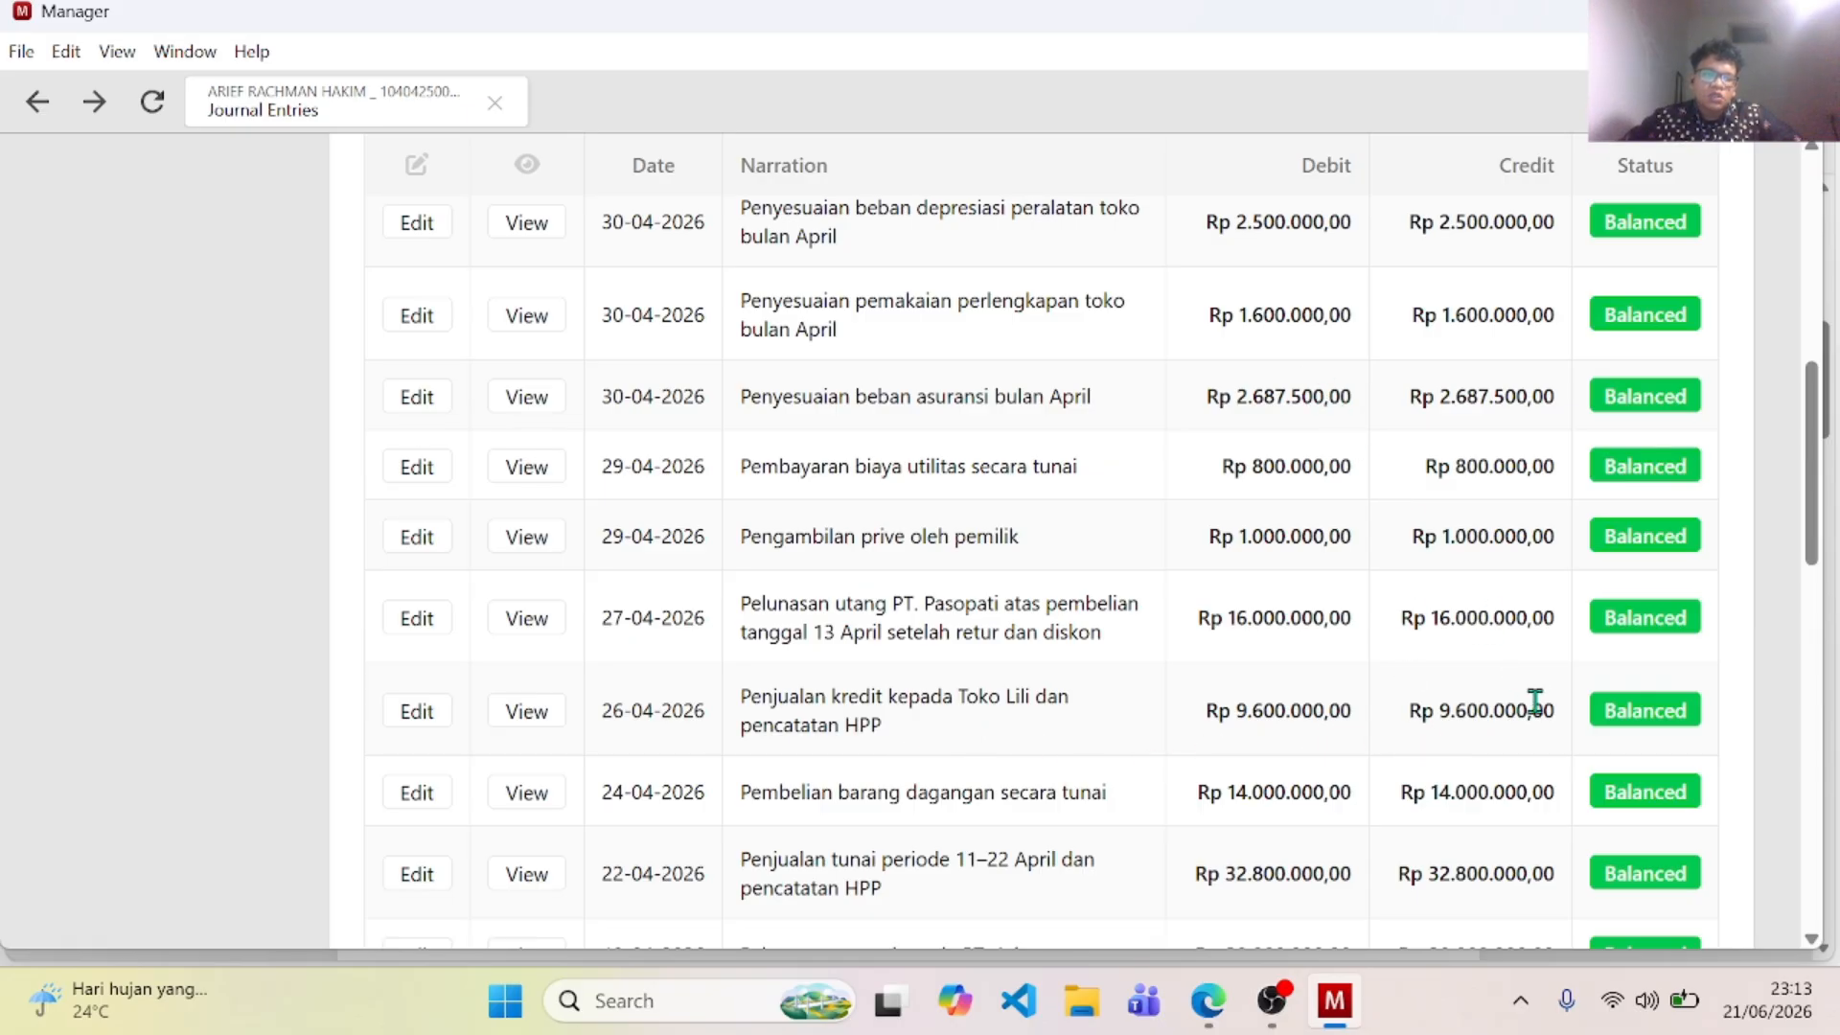
pyautogui.click(428, 711)
pyautogui.scroll(-4, 809, 665)
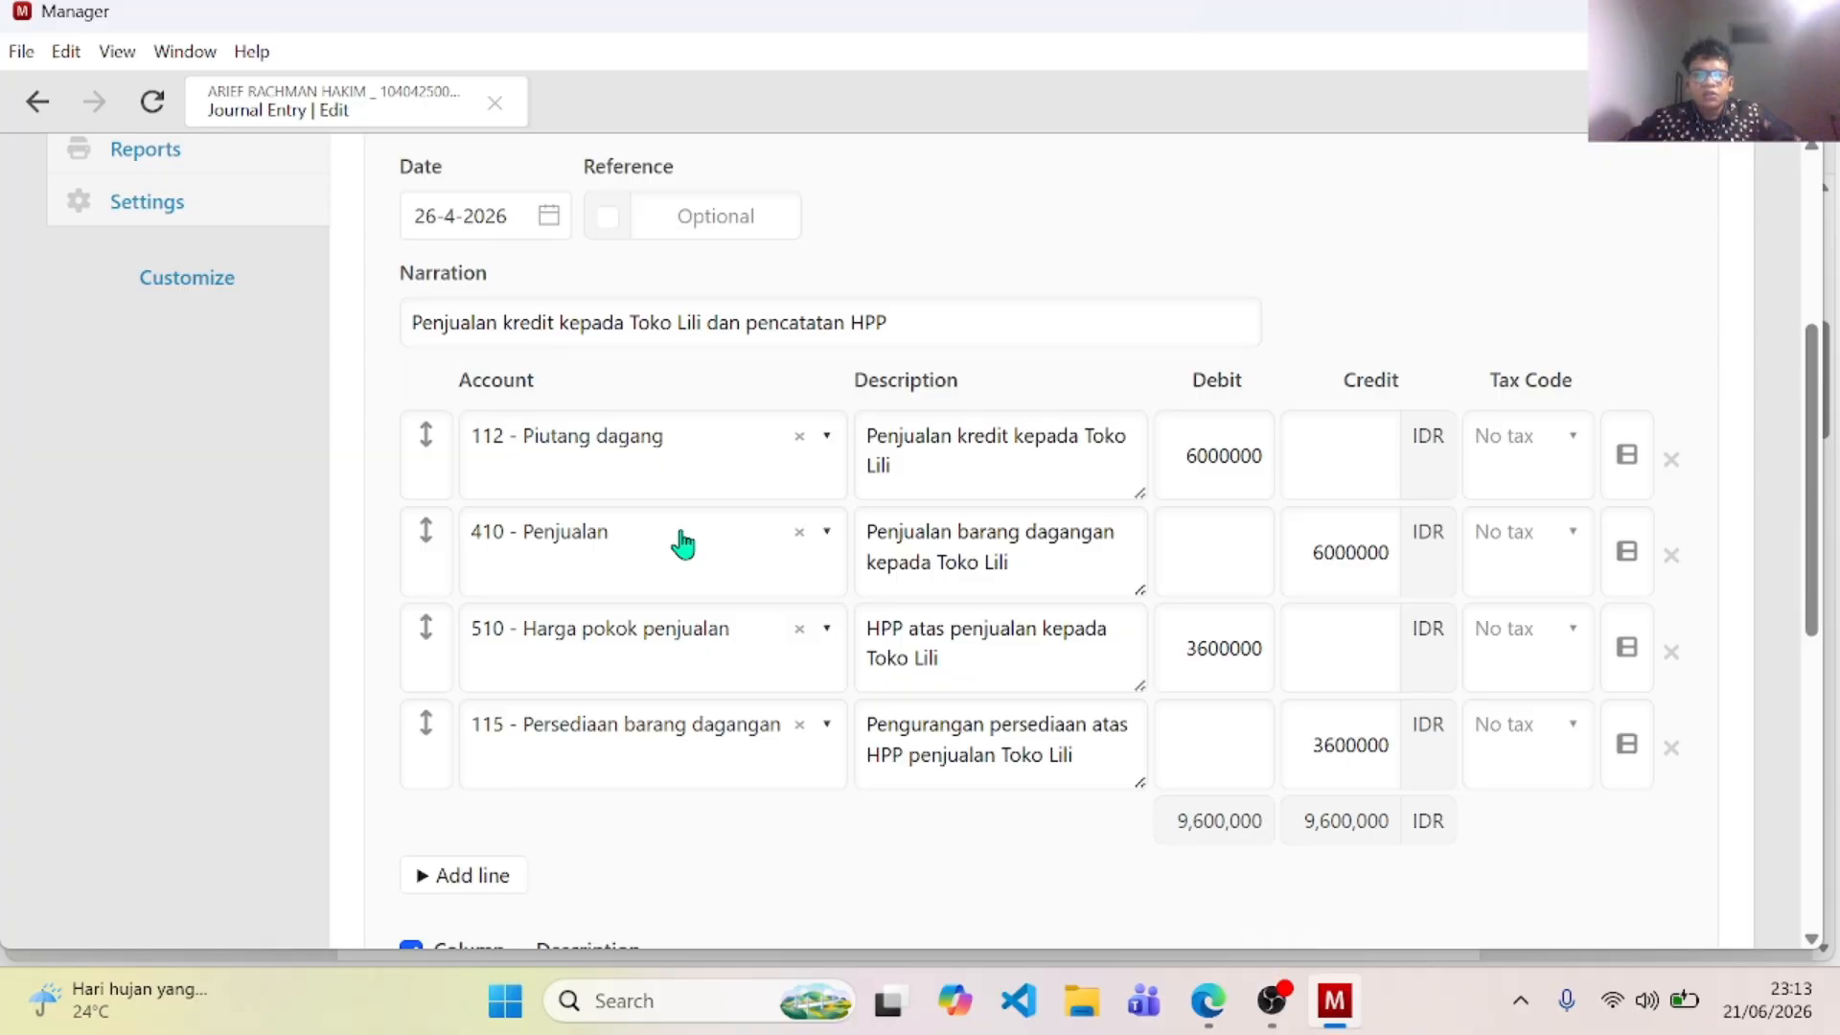
pyautogui.click(36, 102)
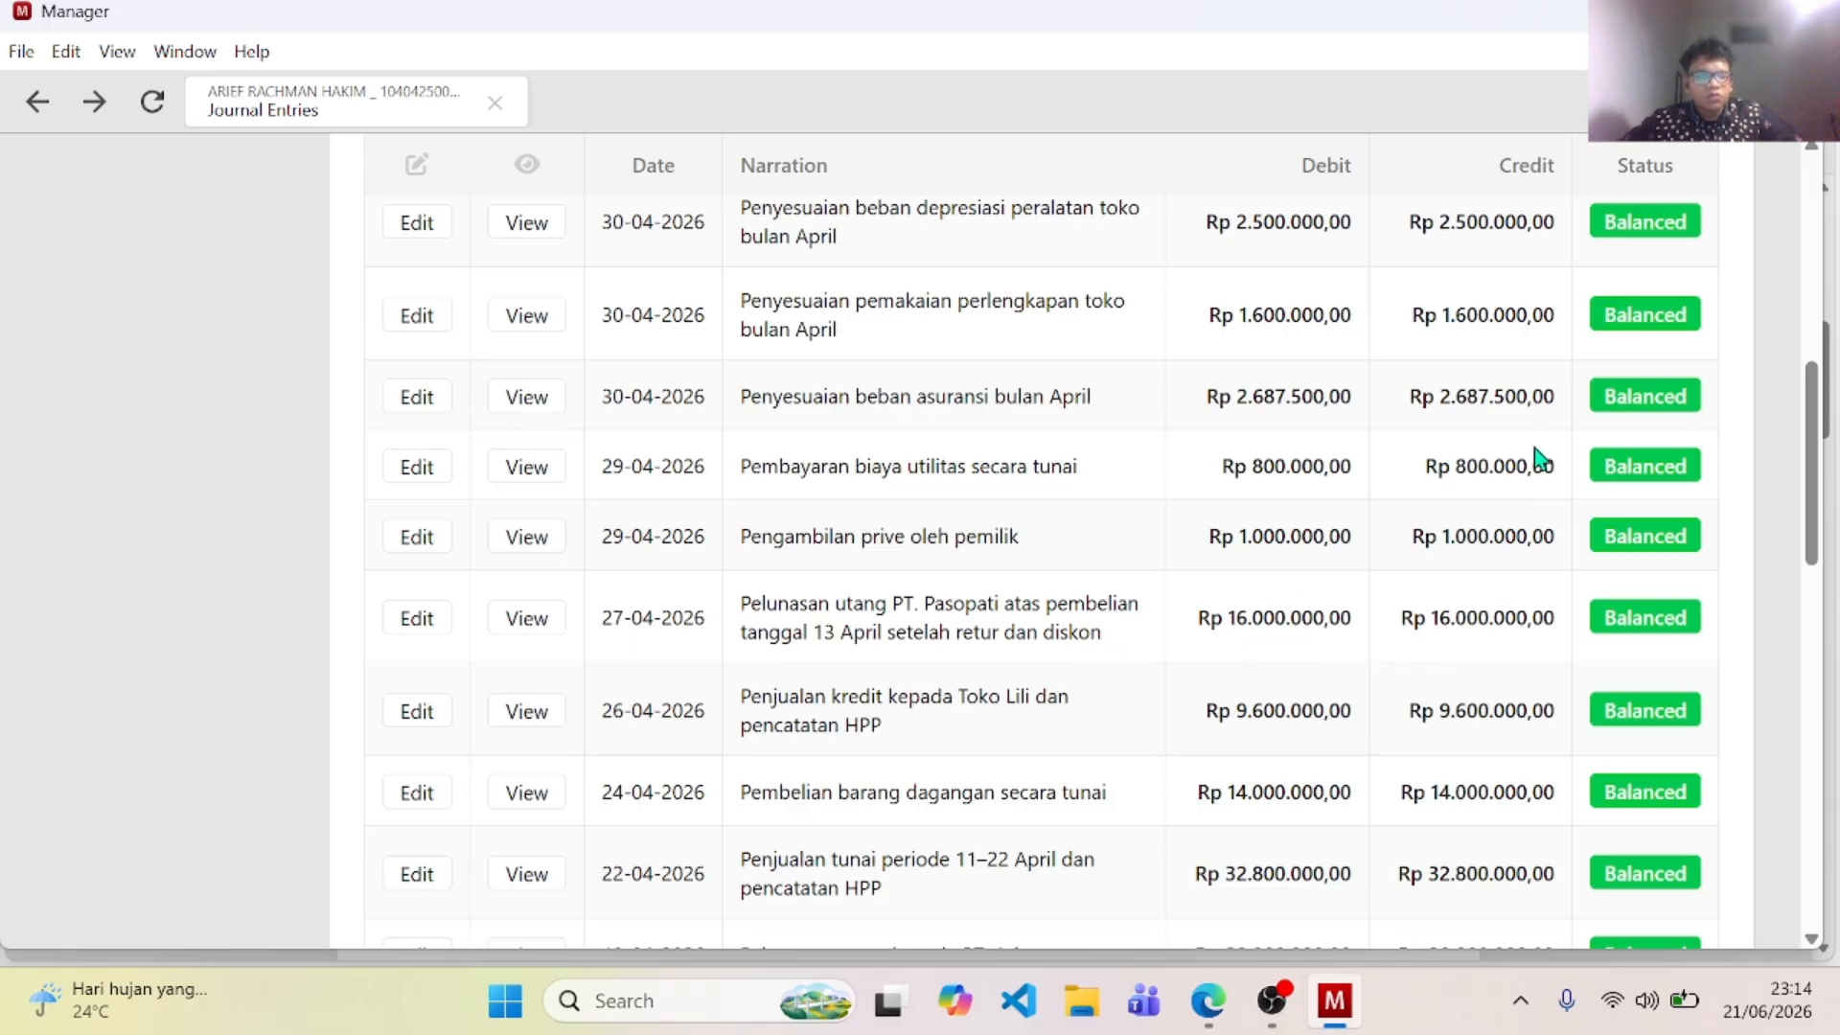
# Step: Open the 27 April debt settlement entry for PT. Pasopati, review its payable, cash and 3% discount lines, and leave without saving
pyautogui.click(431, 628)
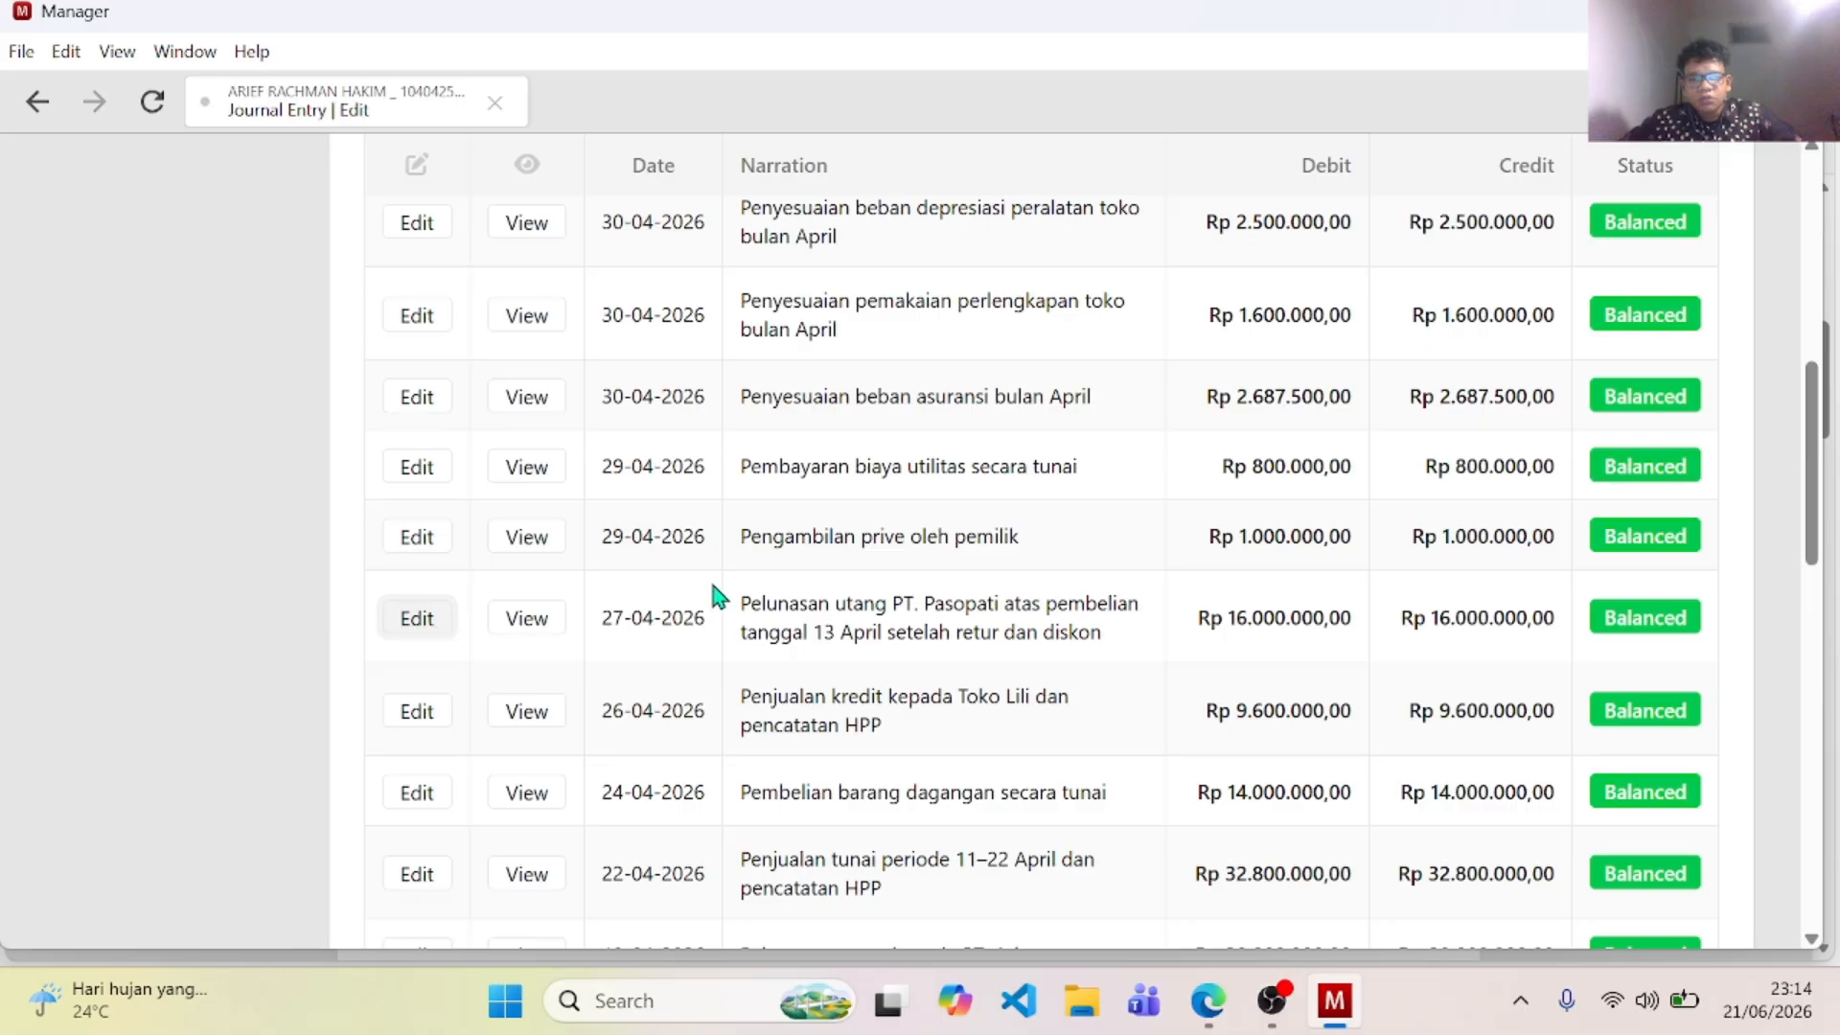
pyautogui.scroll(-4, 757, 575)
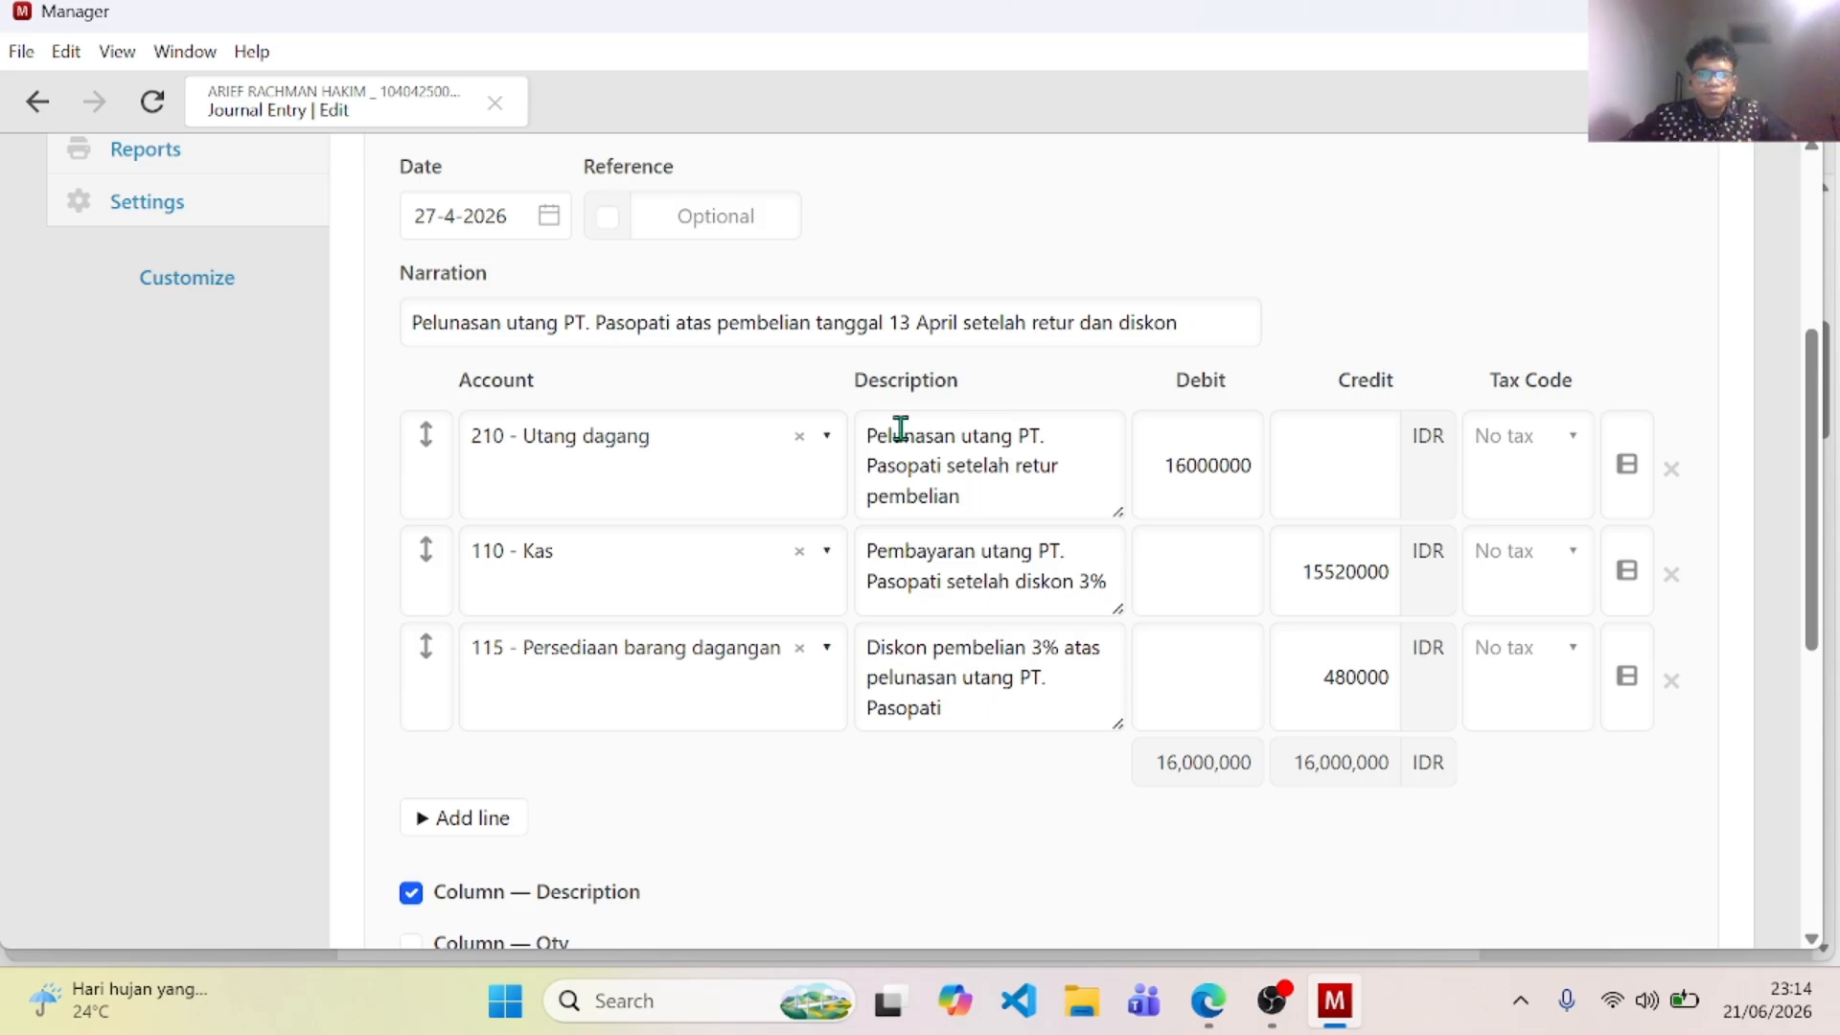
pyautogui.click(36, 107)
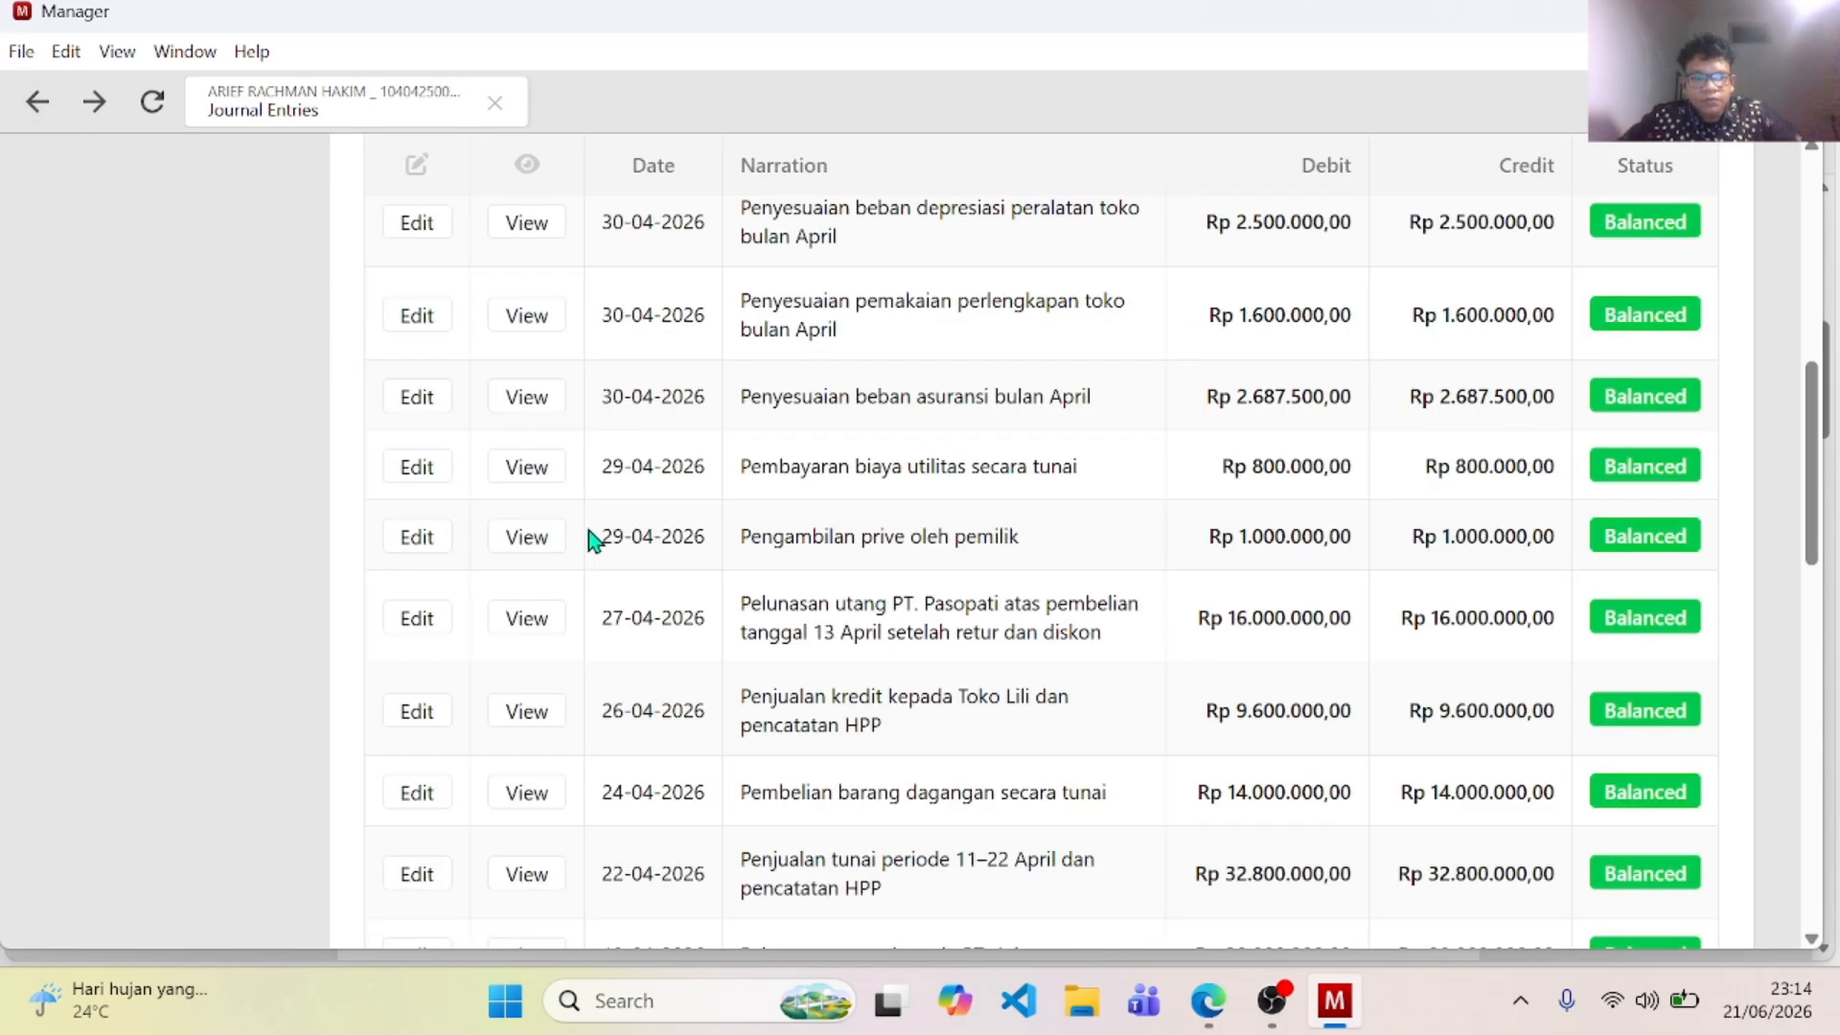
# Step: Open the 29 April entry "Pengambilan prive oleh pemilik", check its Prive and Kas lines, and return to the list without saving
pyautogui.scroll(2, 683, 613)
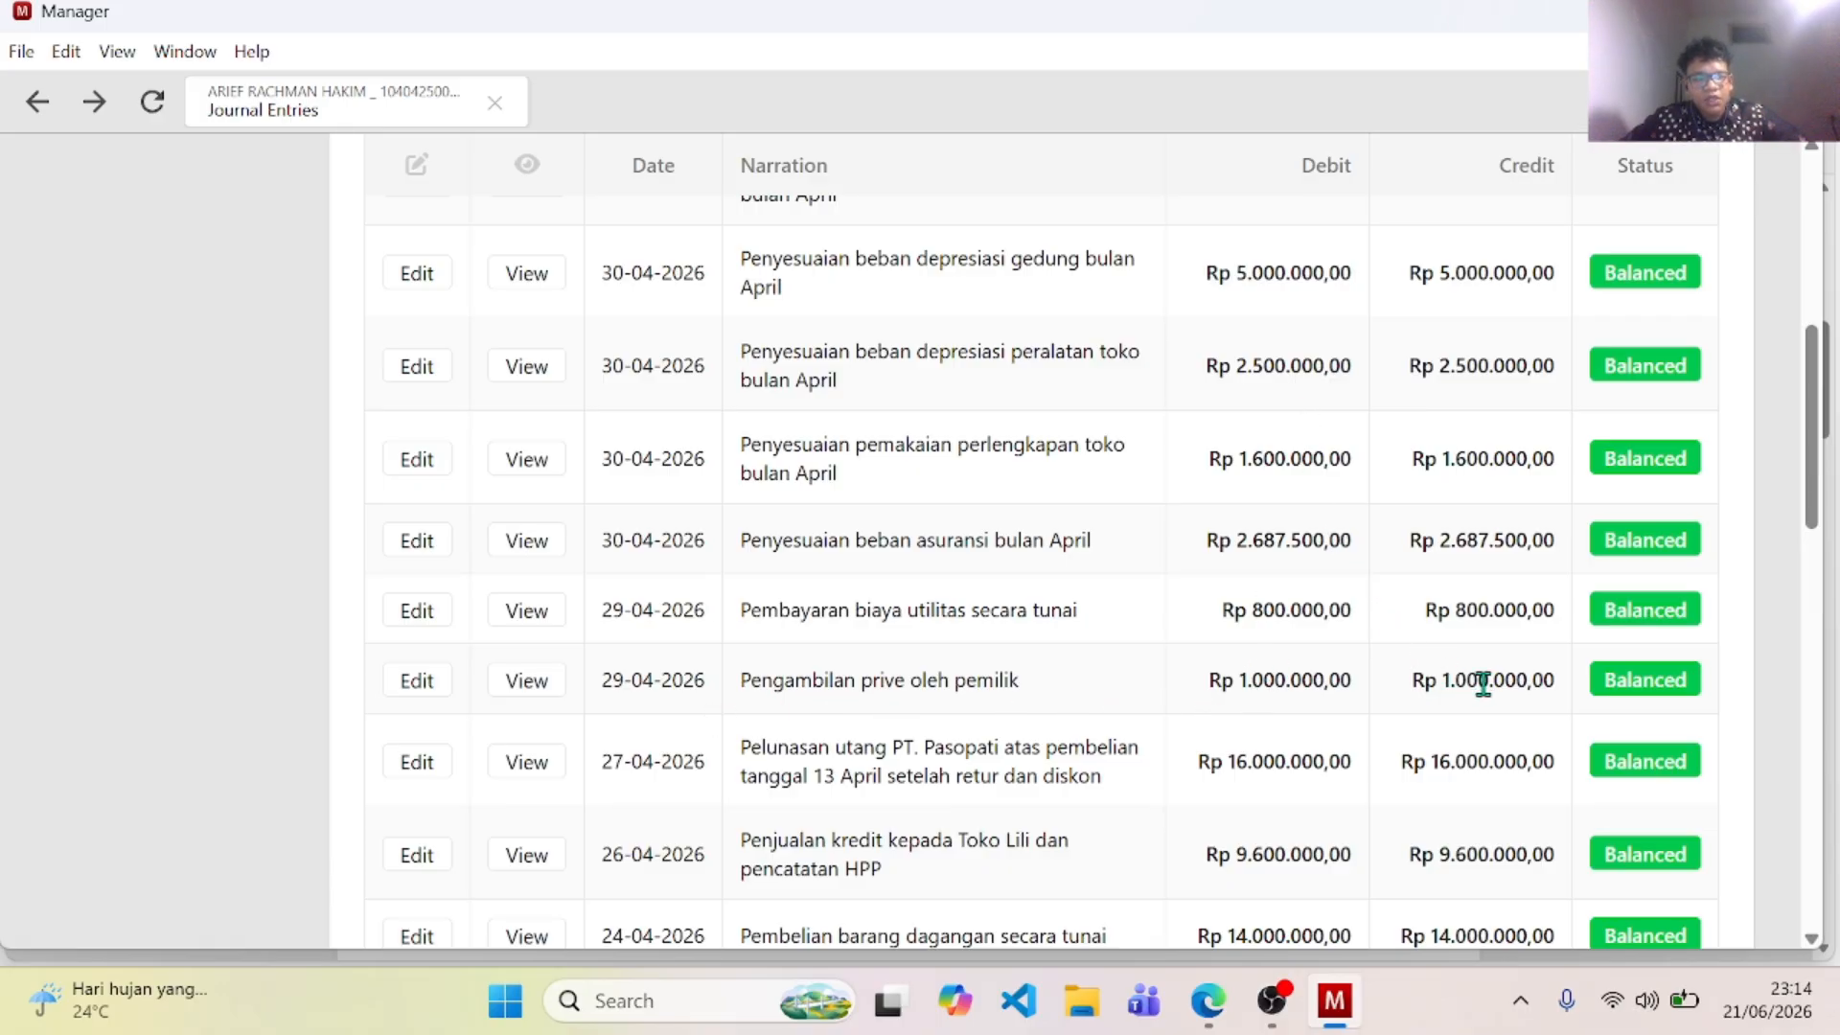
pyautogui.click(421, 680)
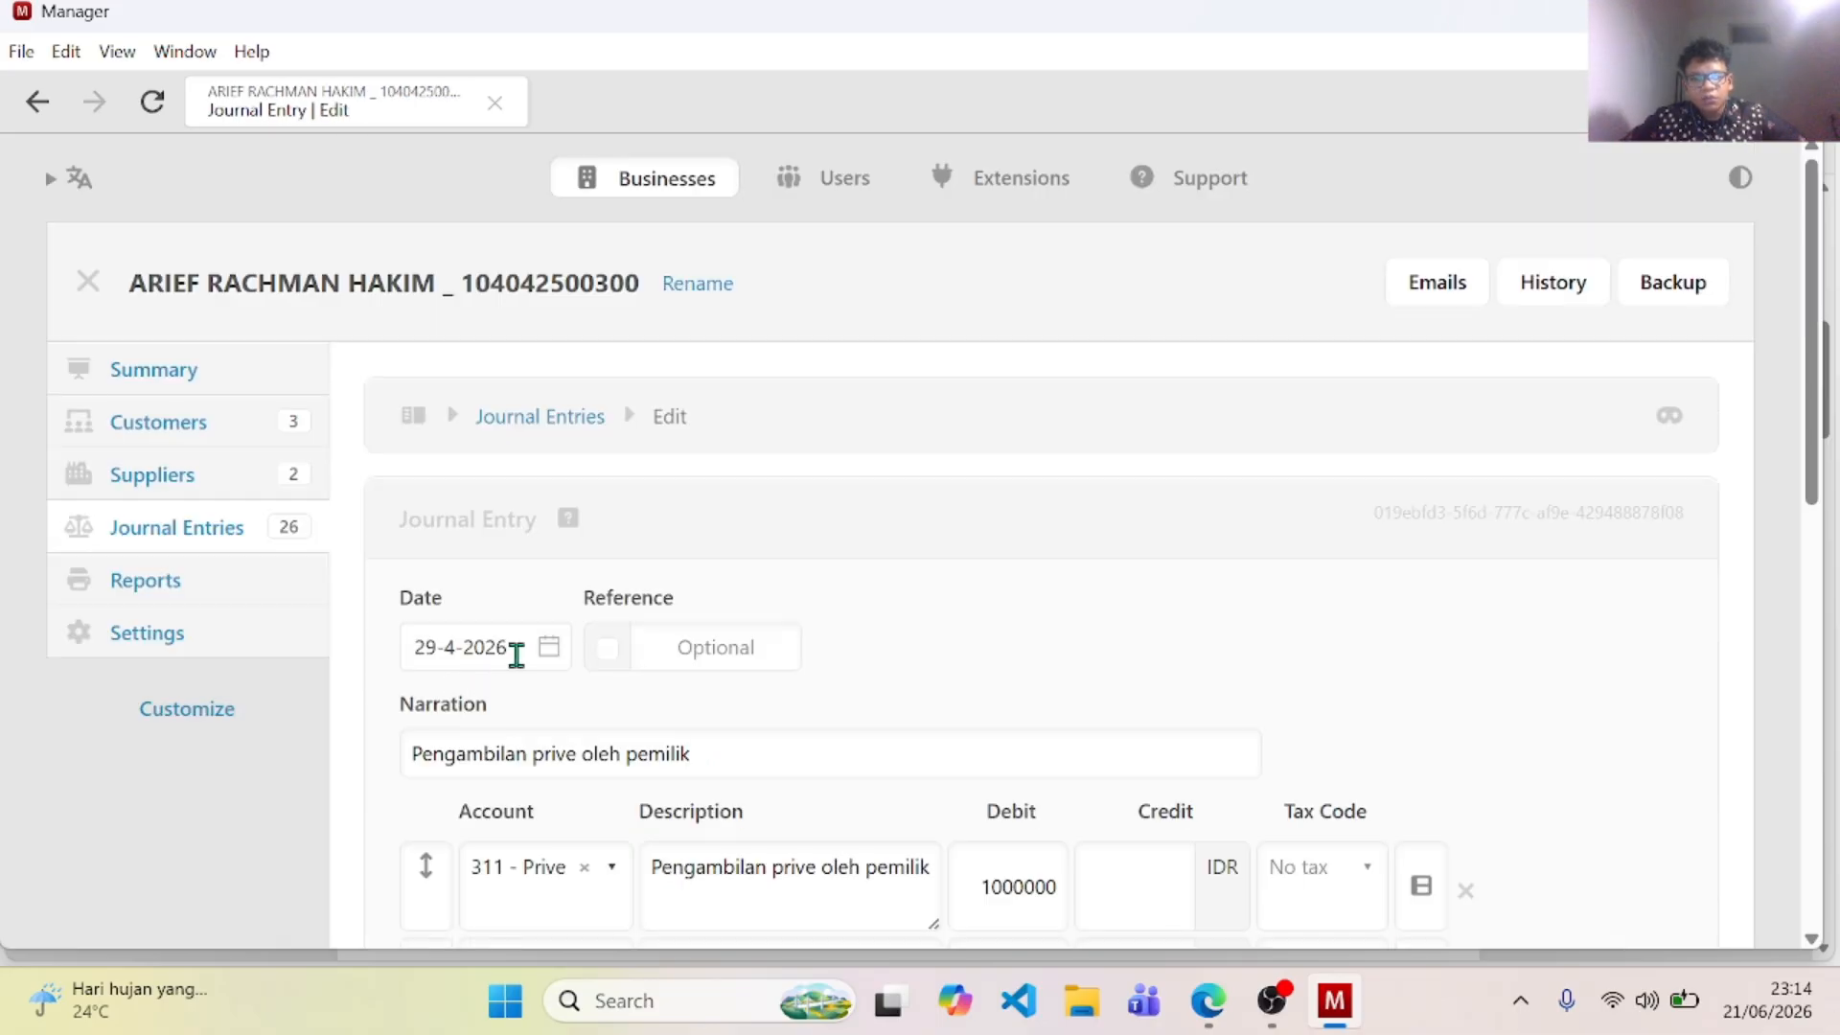
pyautogui.scroll(-3, 587, 645)
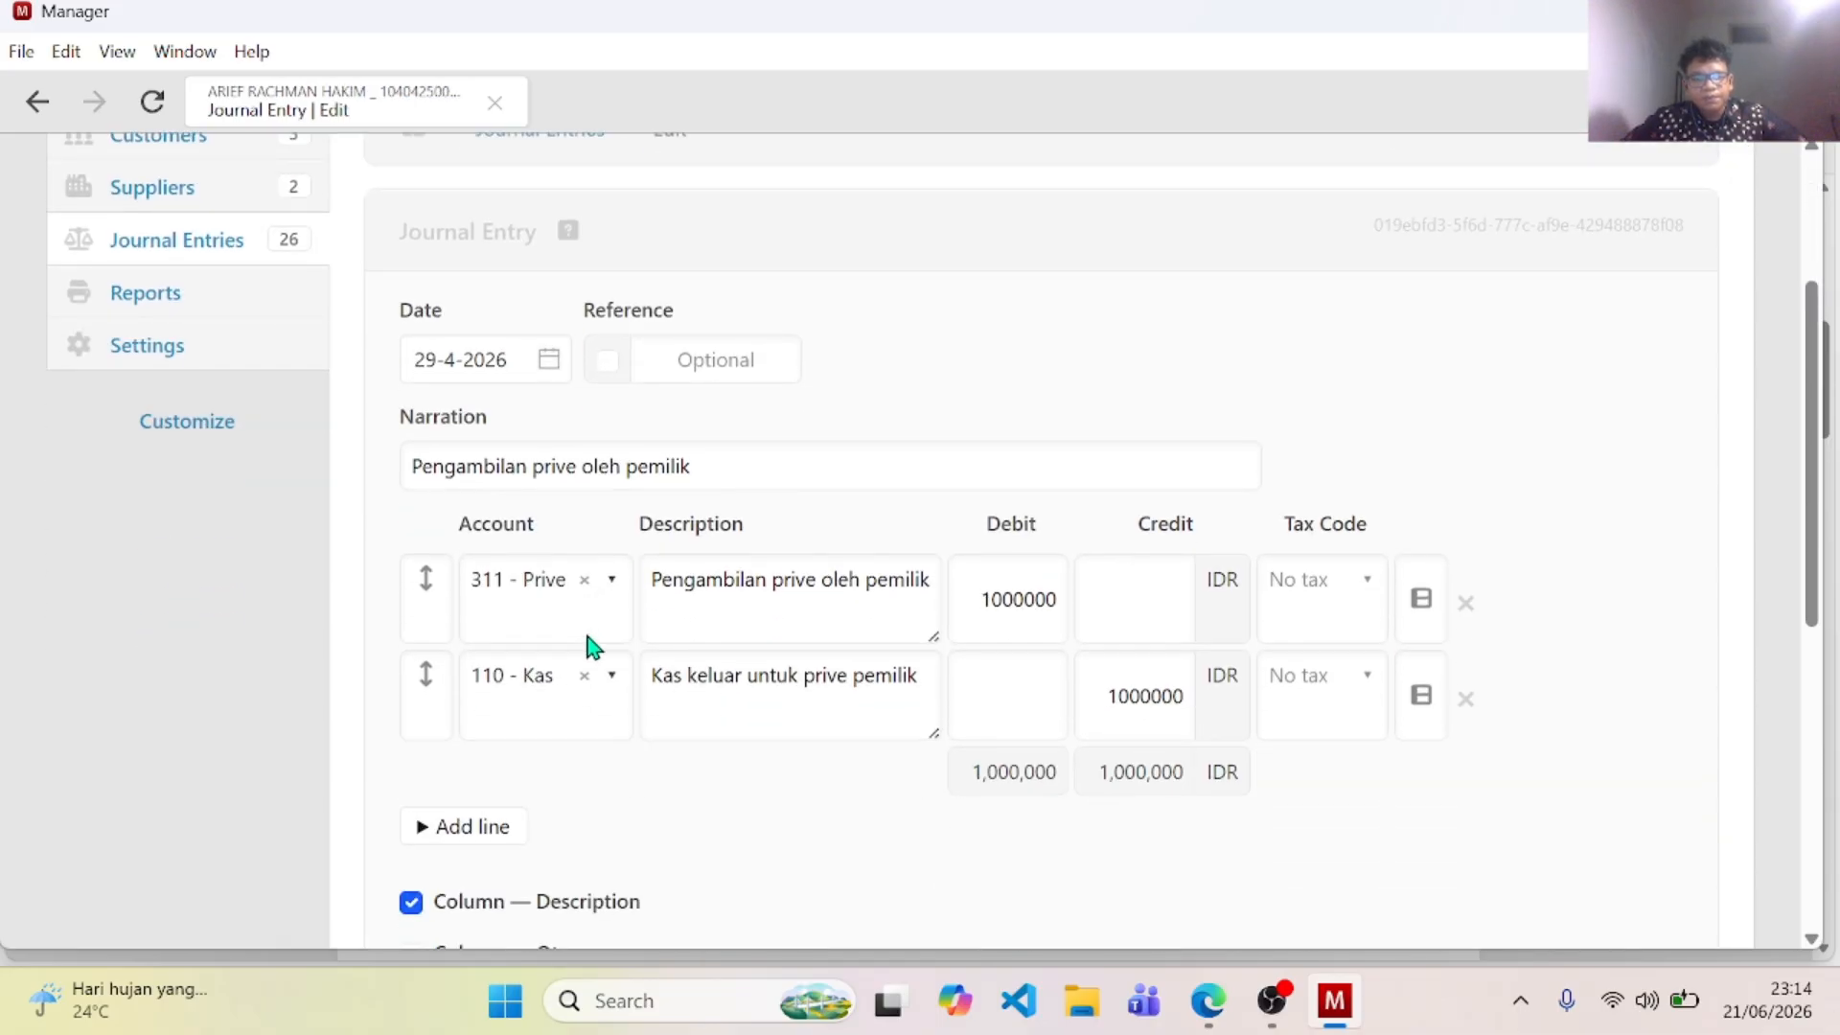
pyautogui.click(42, 105)
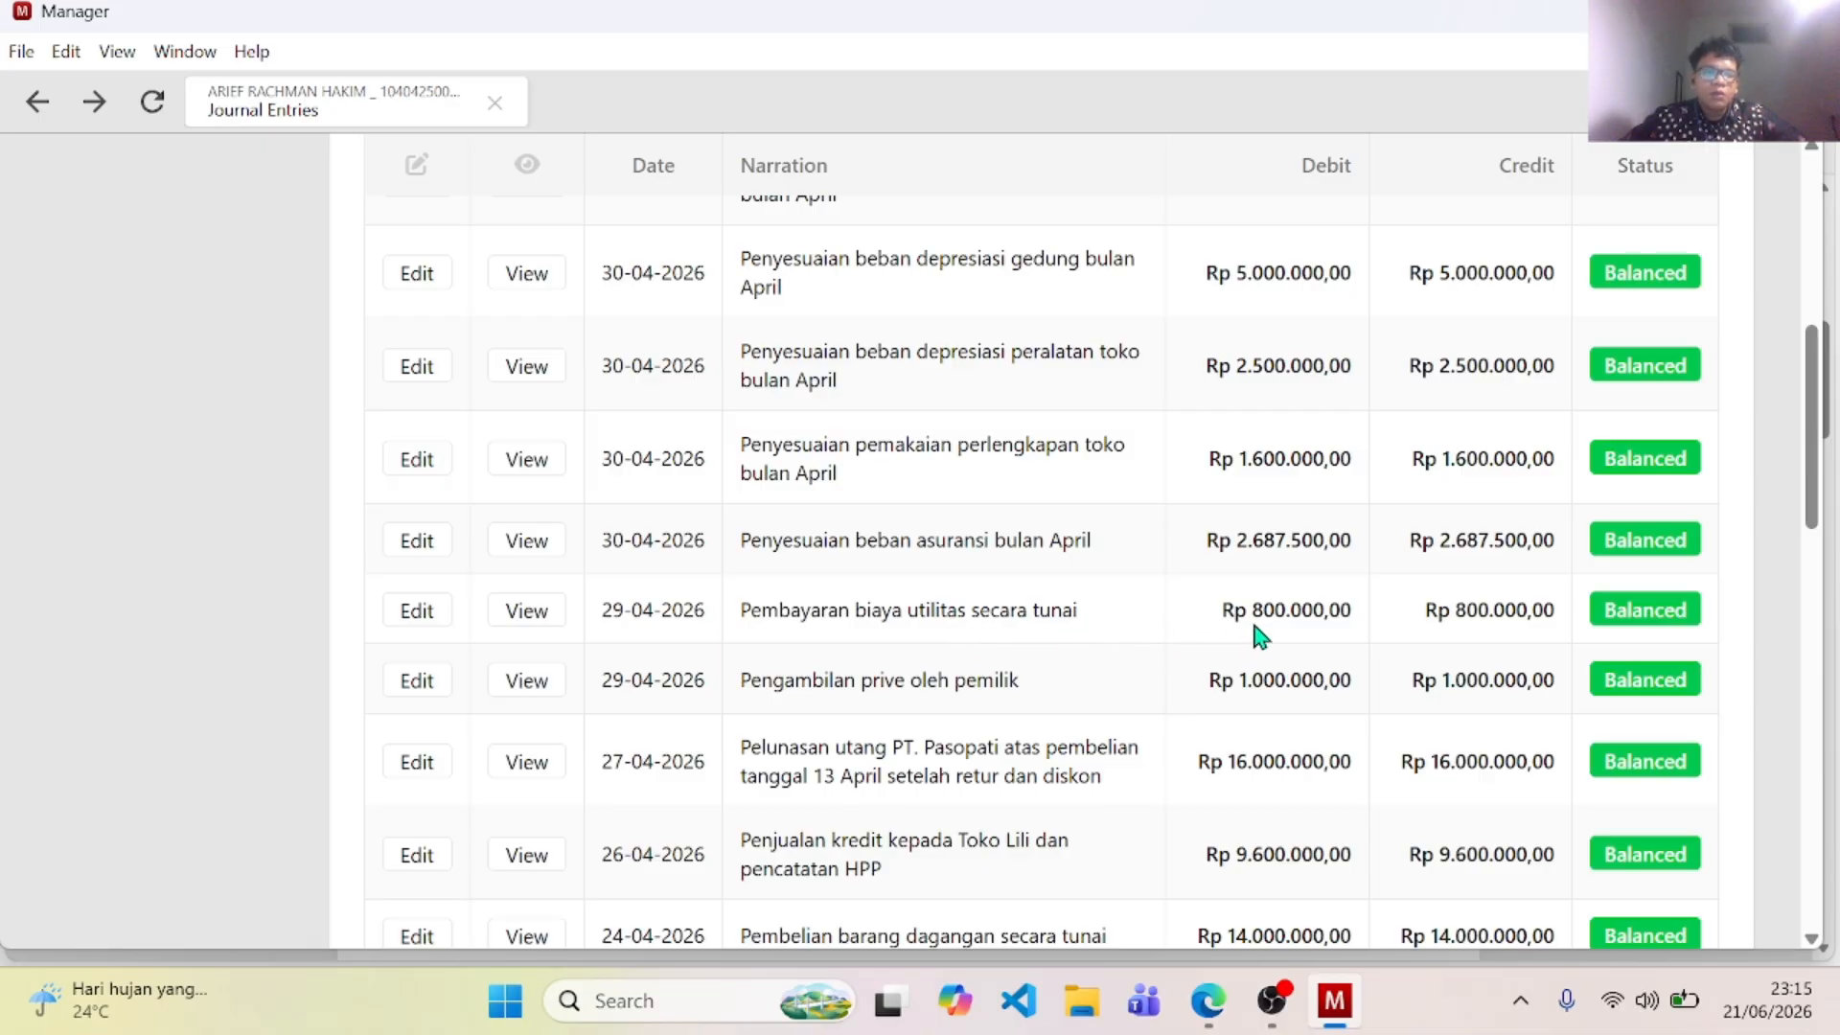
# Step: Open the 29 April entry "Pembayaran biaya utilitas secara tunai", review its utility expense and cash lines, and leave without saving
pyautogui.click(431, 618)
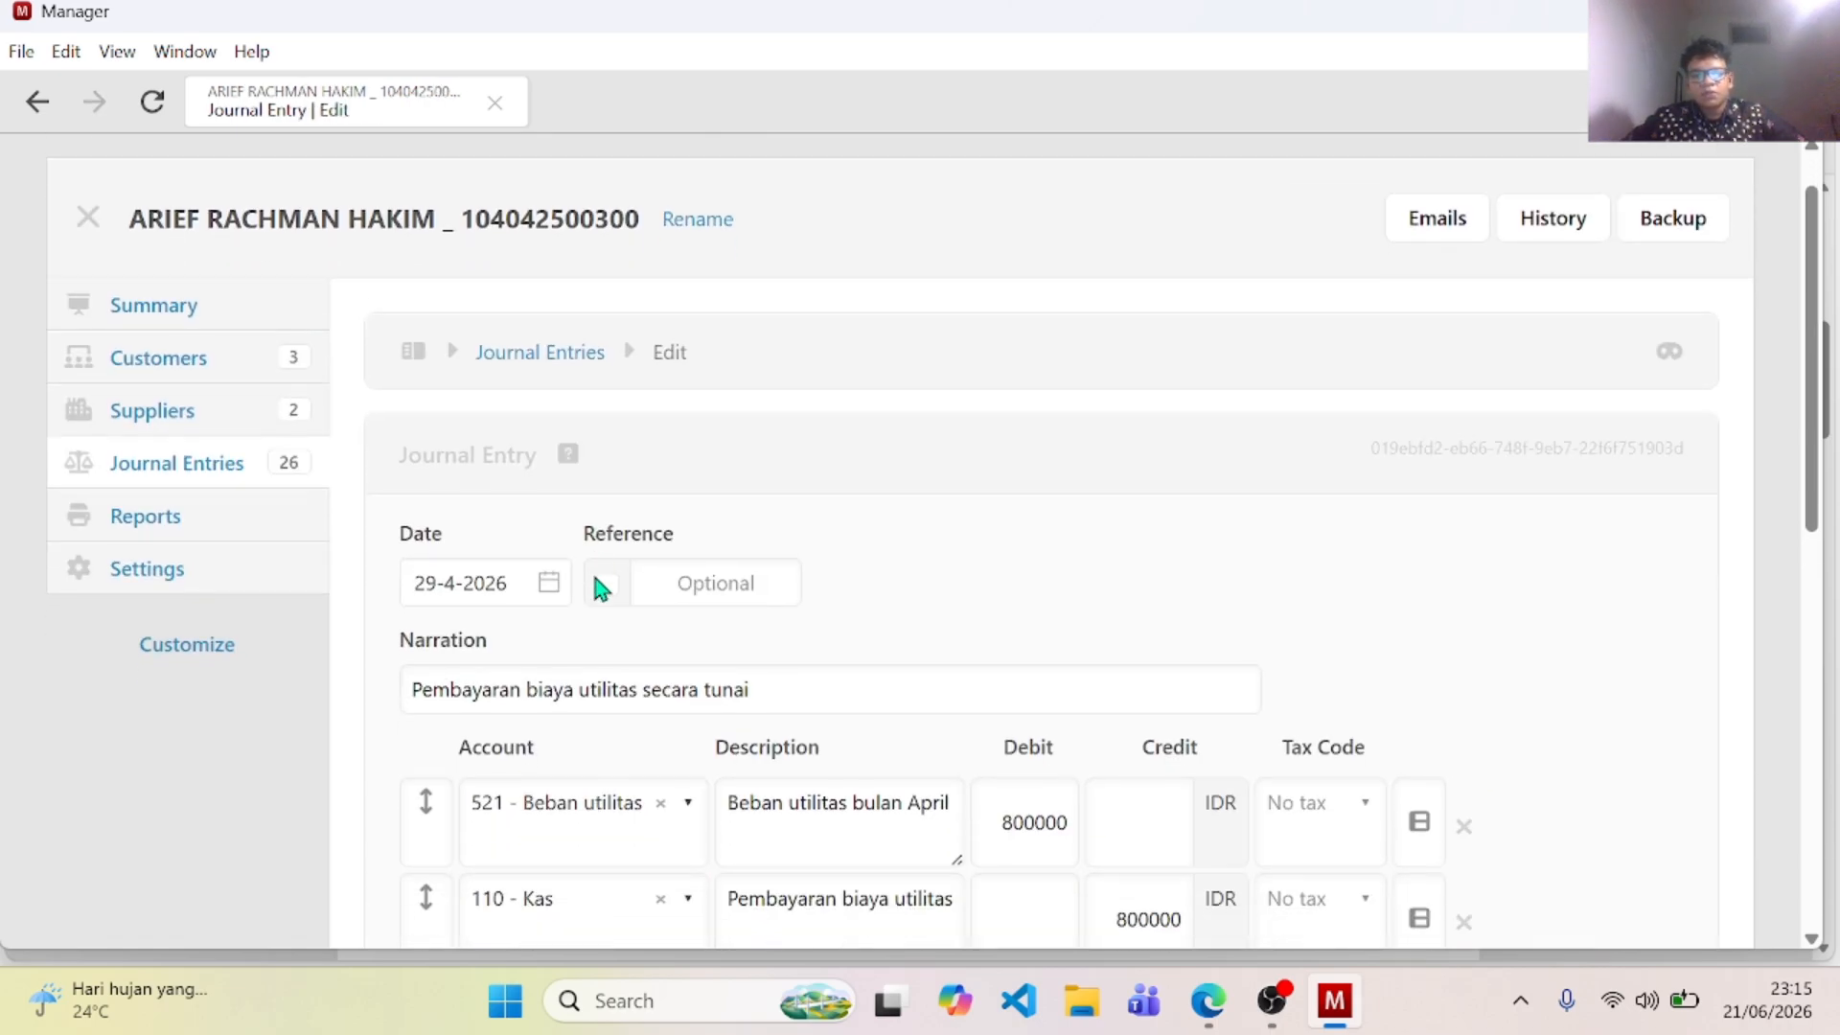
pyautogui.scroll(-2, 592, 575)
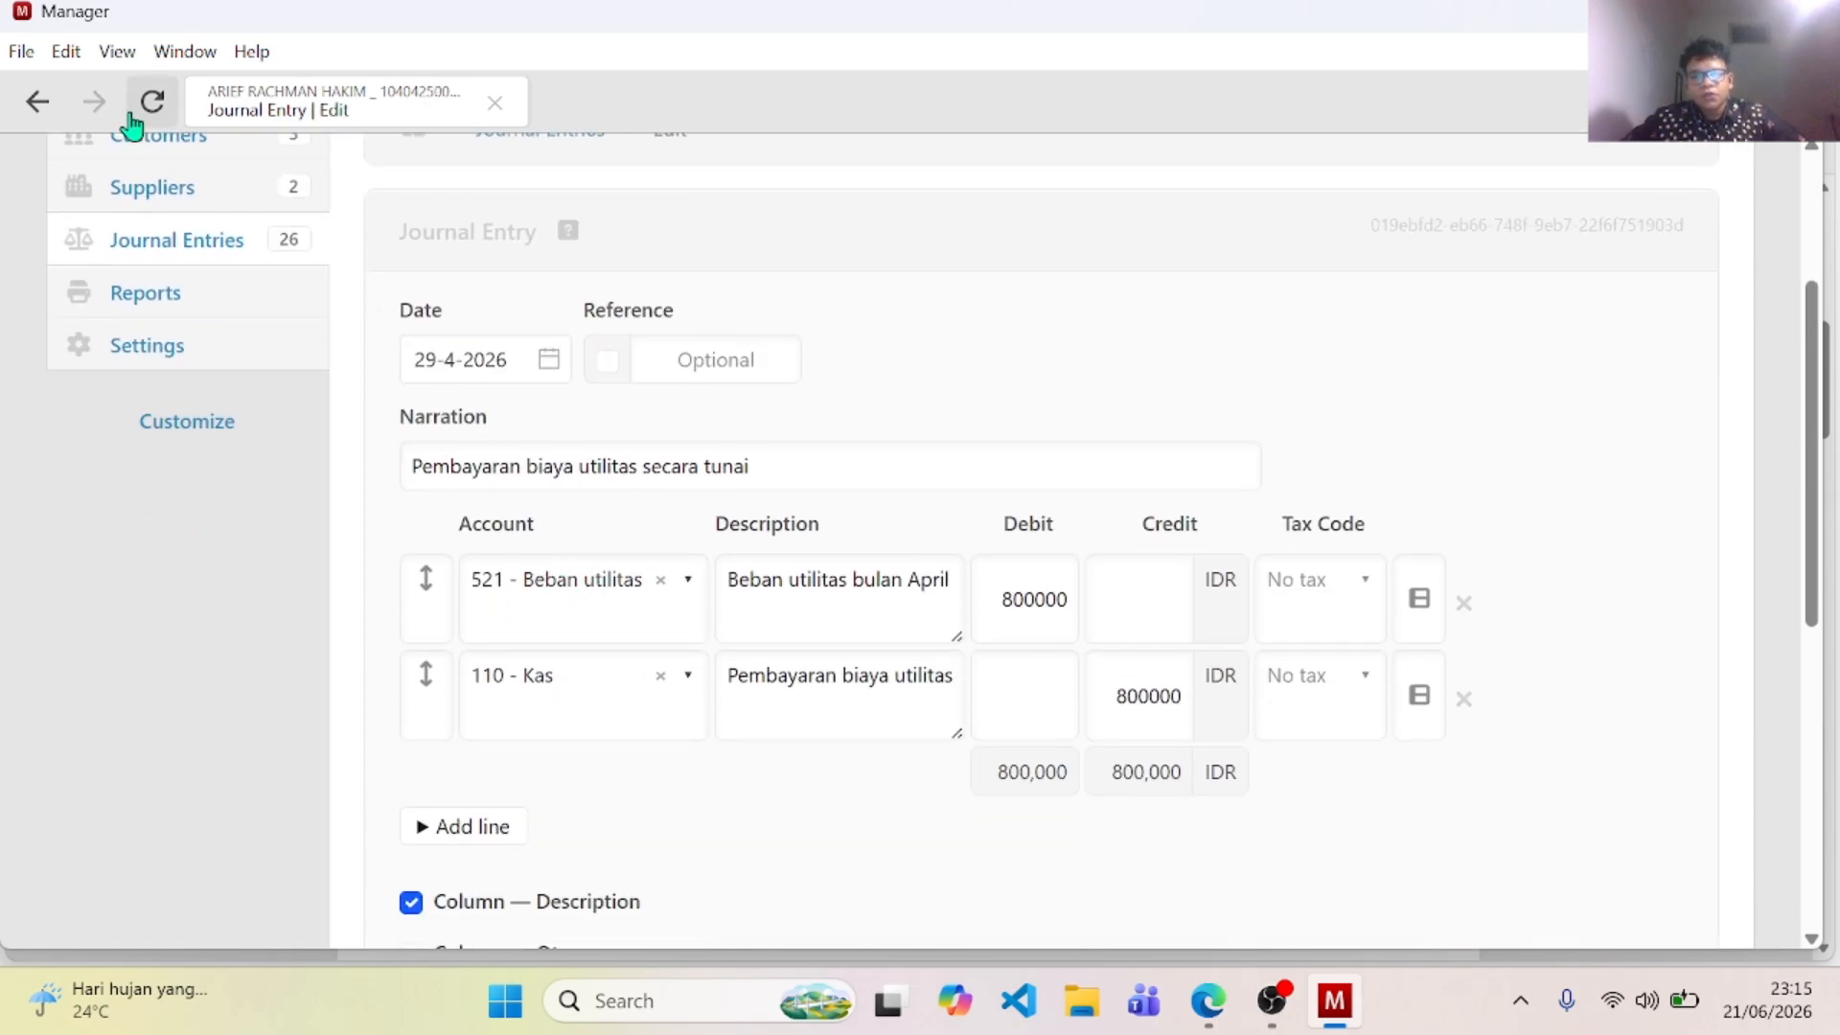
pyautogui.click(43, 104)
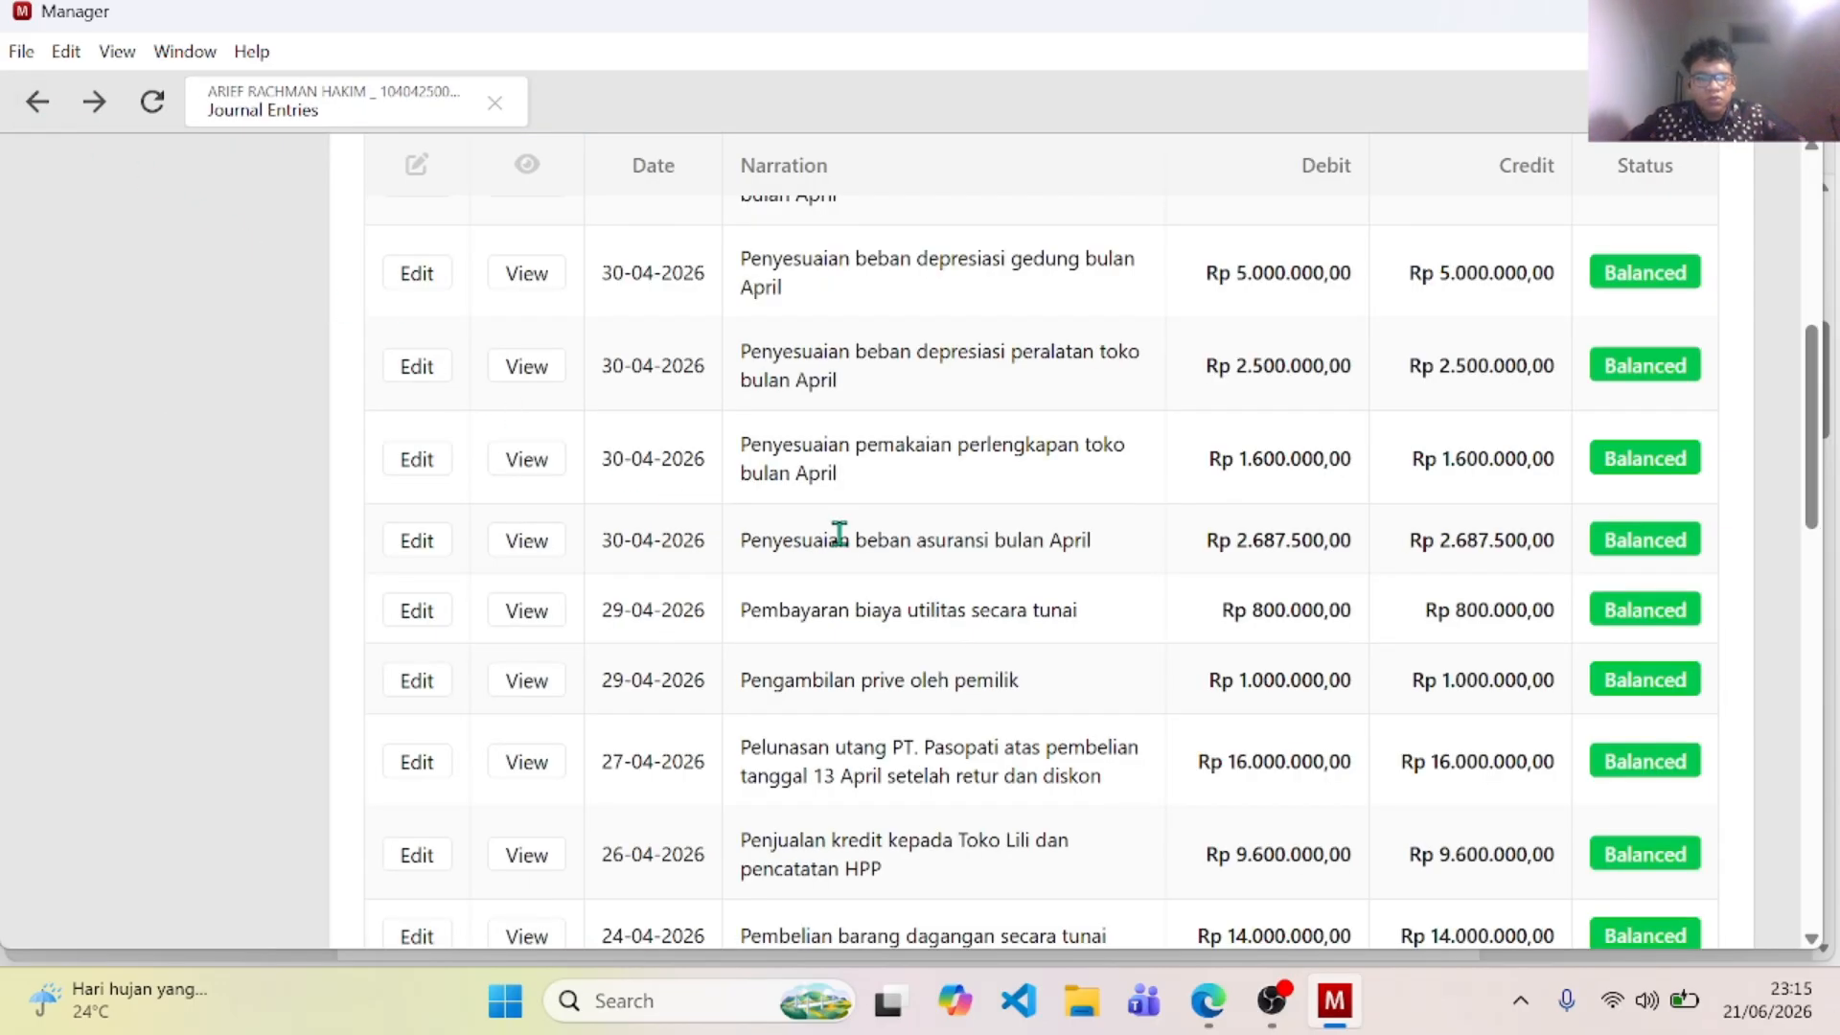
# Step: Open the 30 April entry "Penyesuaian beban asuransi bulan April", review its insurance expense and prepaid insurance lines, and leave without saving
pyautogui.scroll(1, 987, 587)
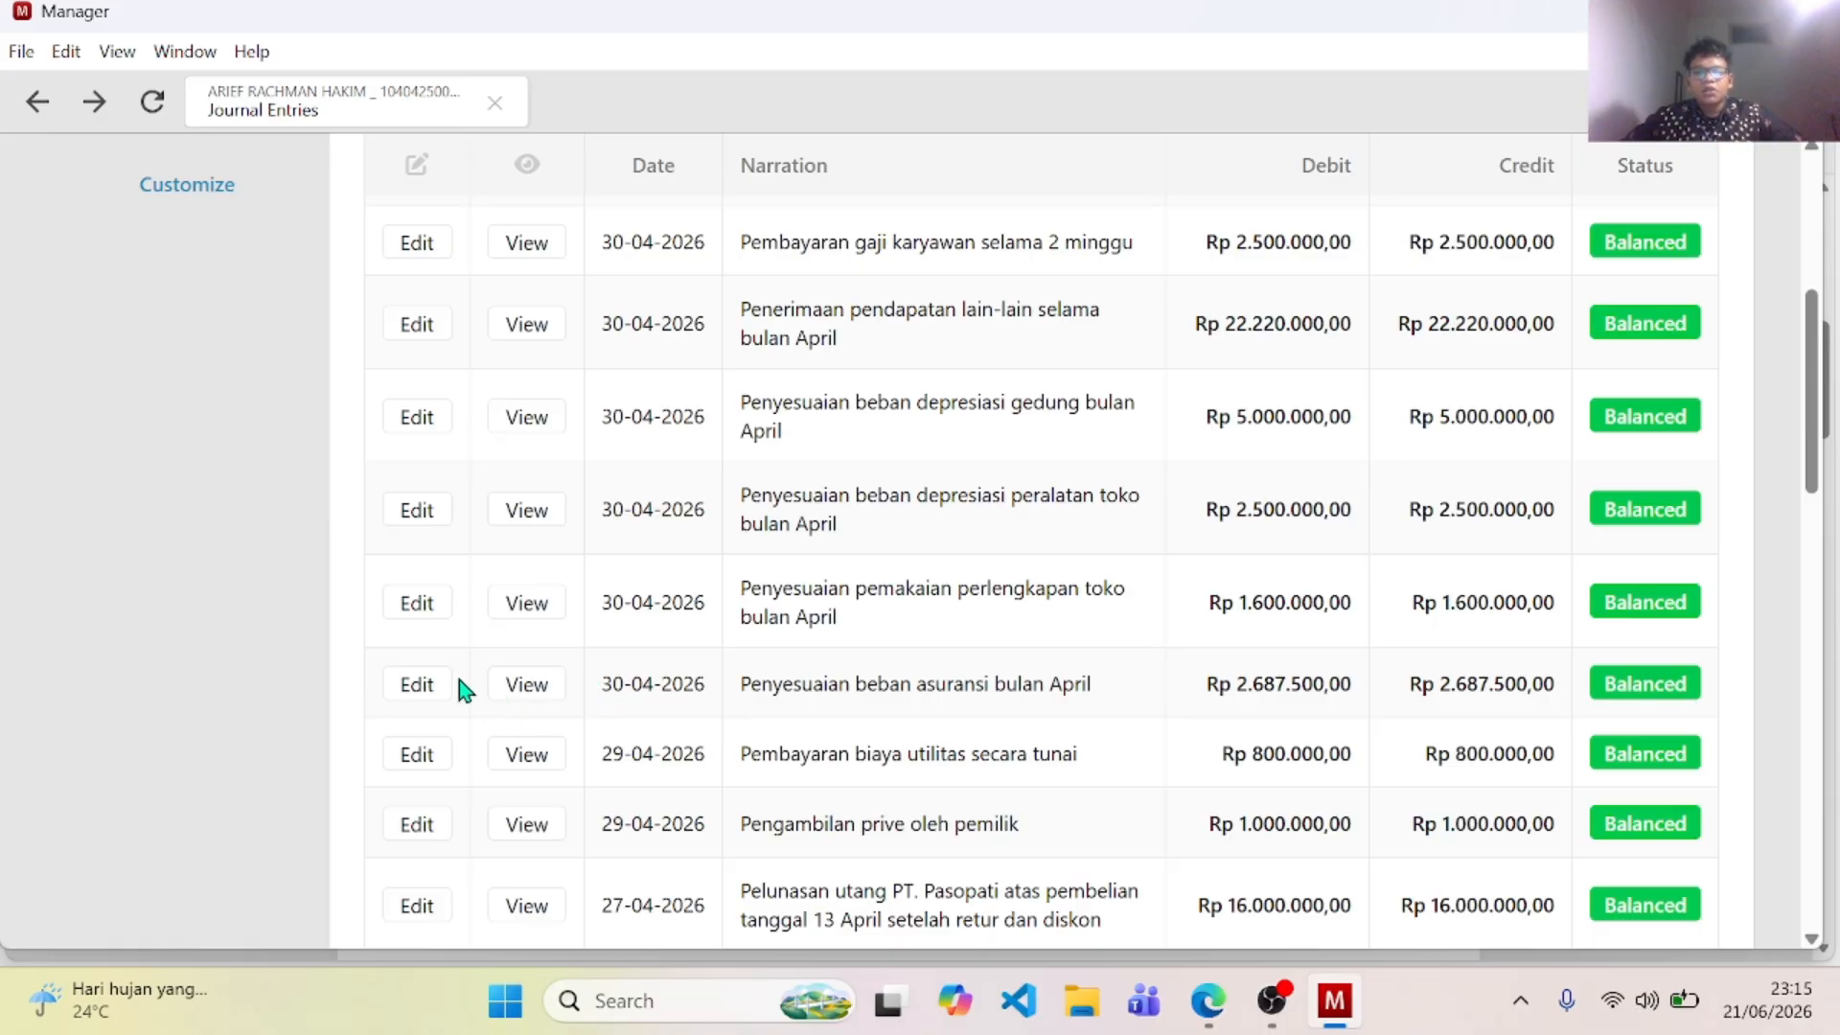
pyautogui.click(414, 686)
pyautogui.scroll(-3, 479, 680)
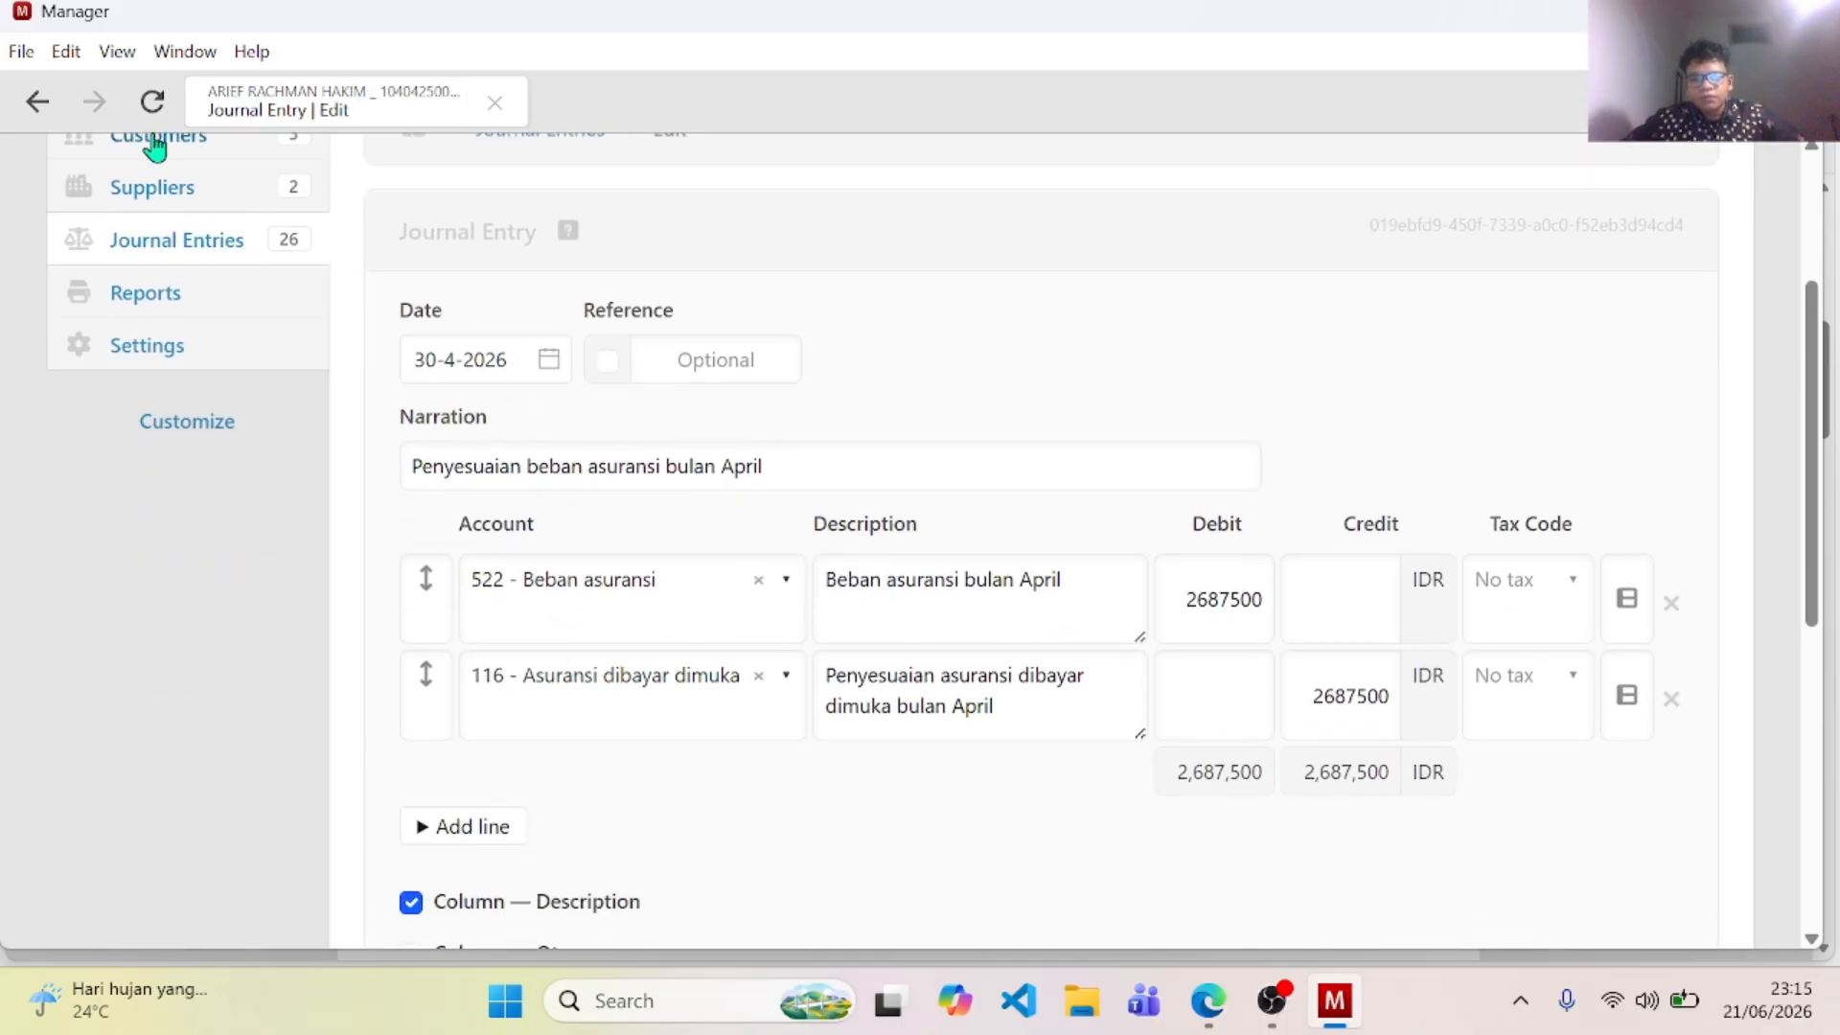
pyautogui.click(37, 102)
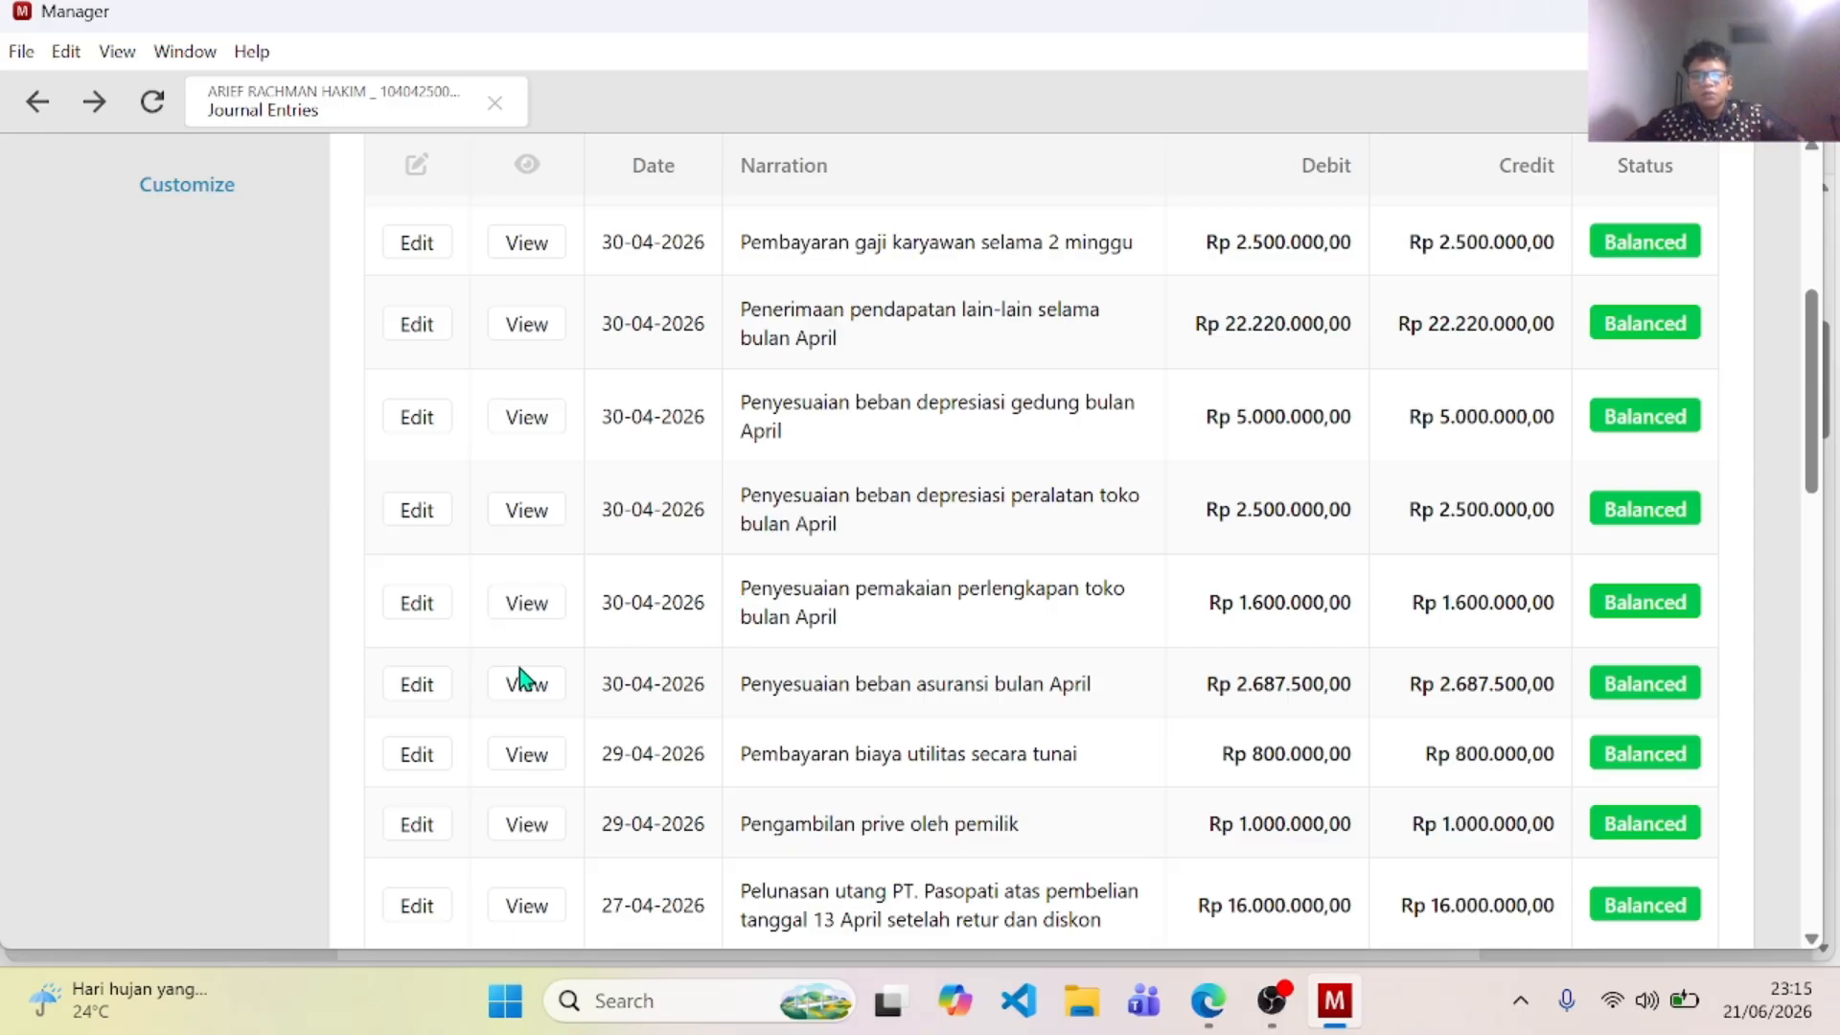
# Step: Open the 30 April store supplies usage adjustment, check its supplies expense and Perlengkapan toko lines, and leave without saving
pyautogui.click(423, 614)
pyautogui.scroll(-1, 843, 651)
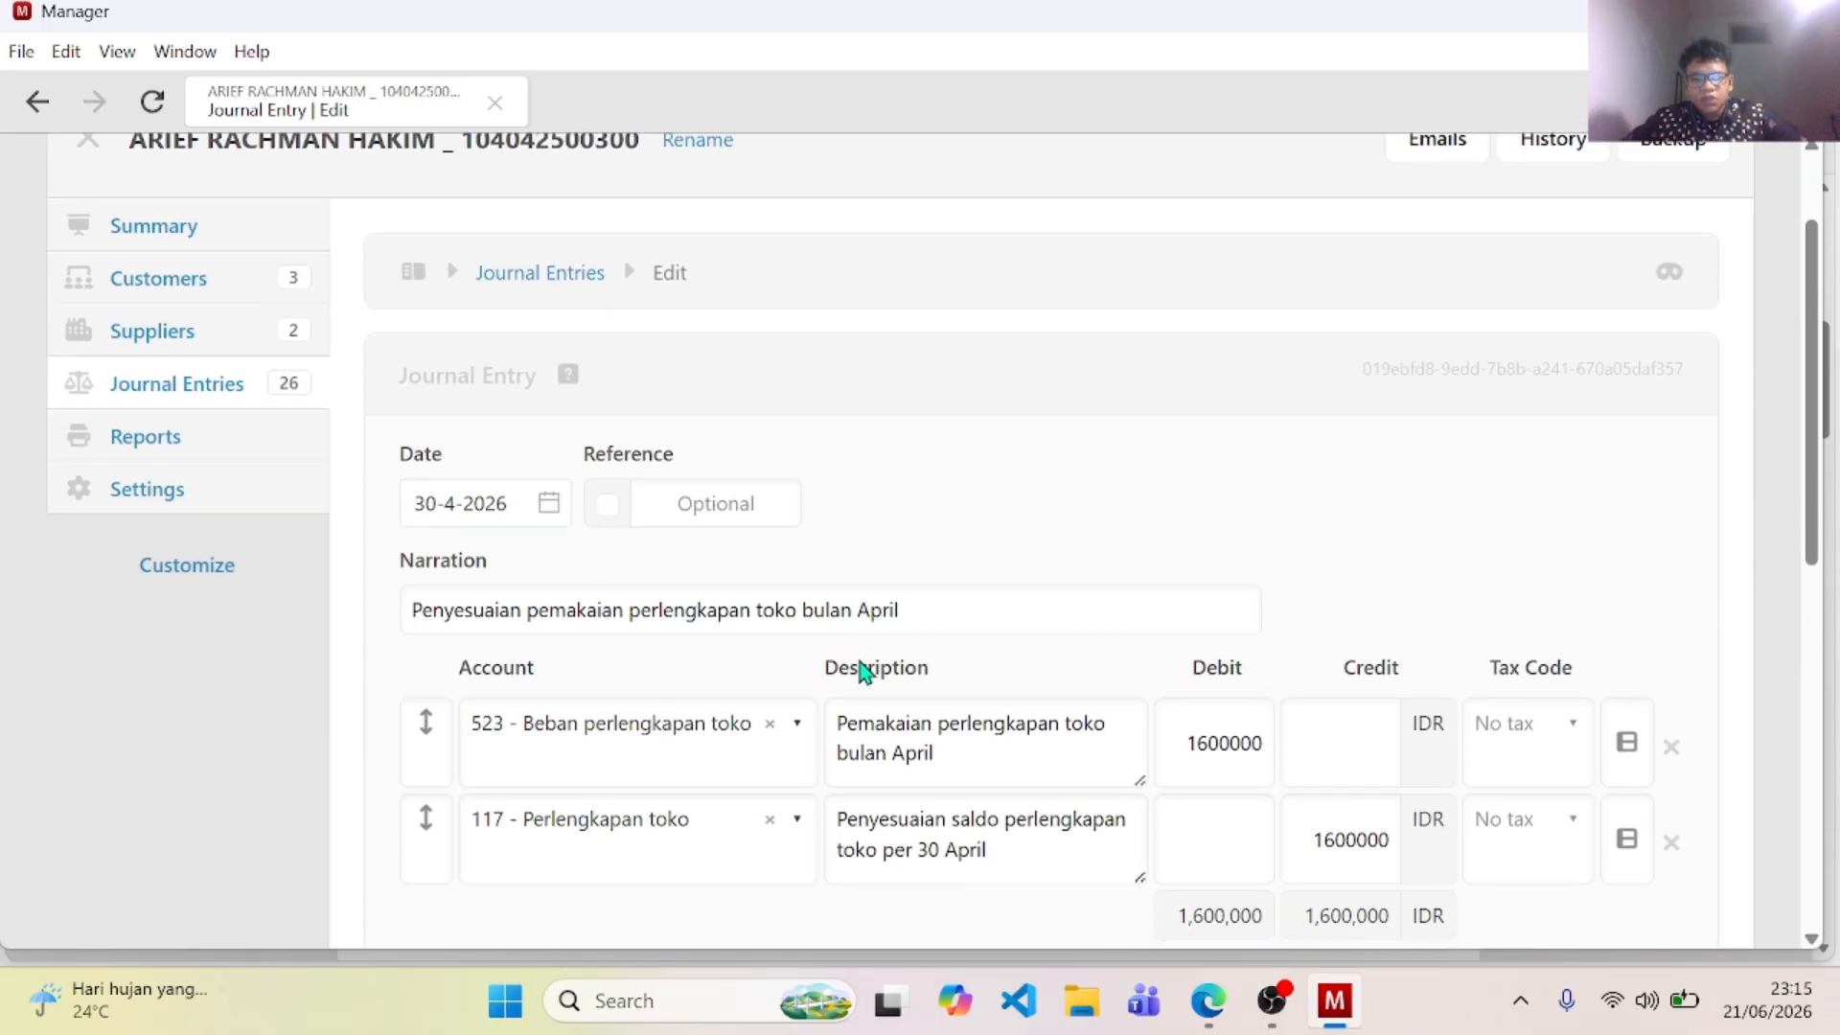
pyautogui.scroll(-1, 891, 685)
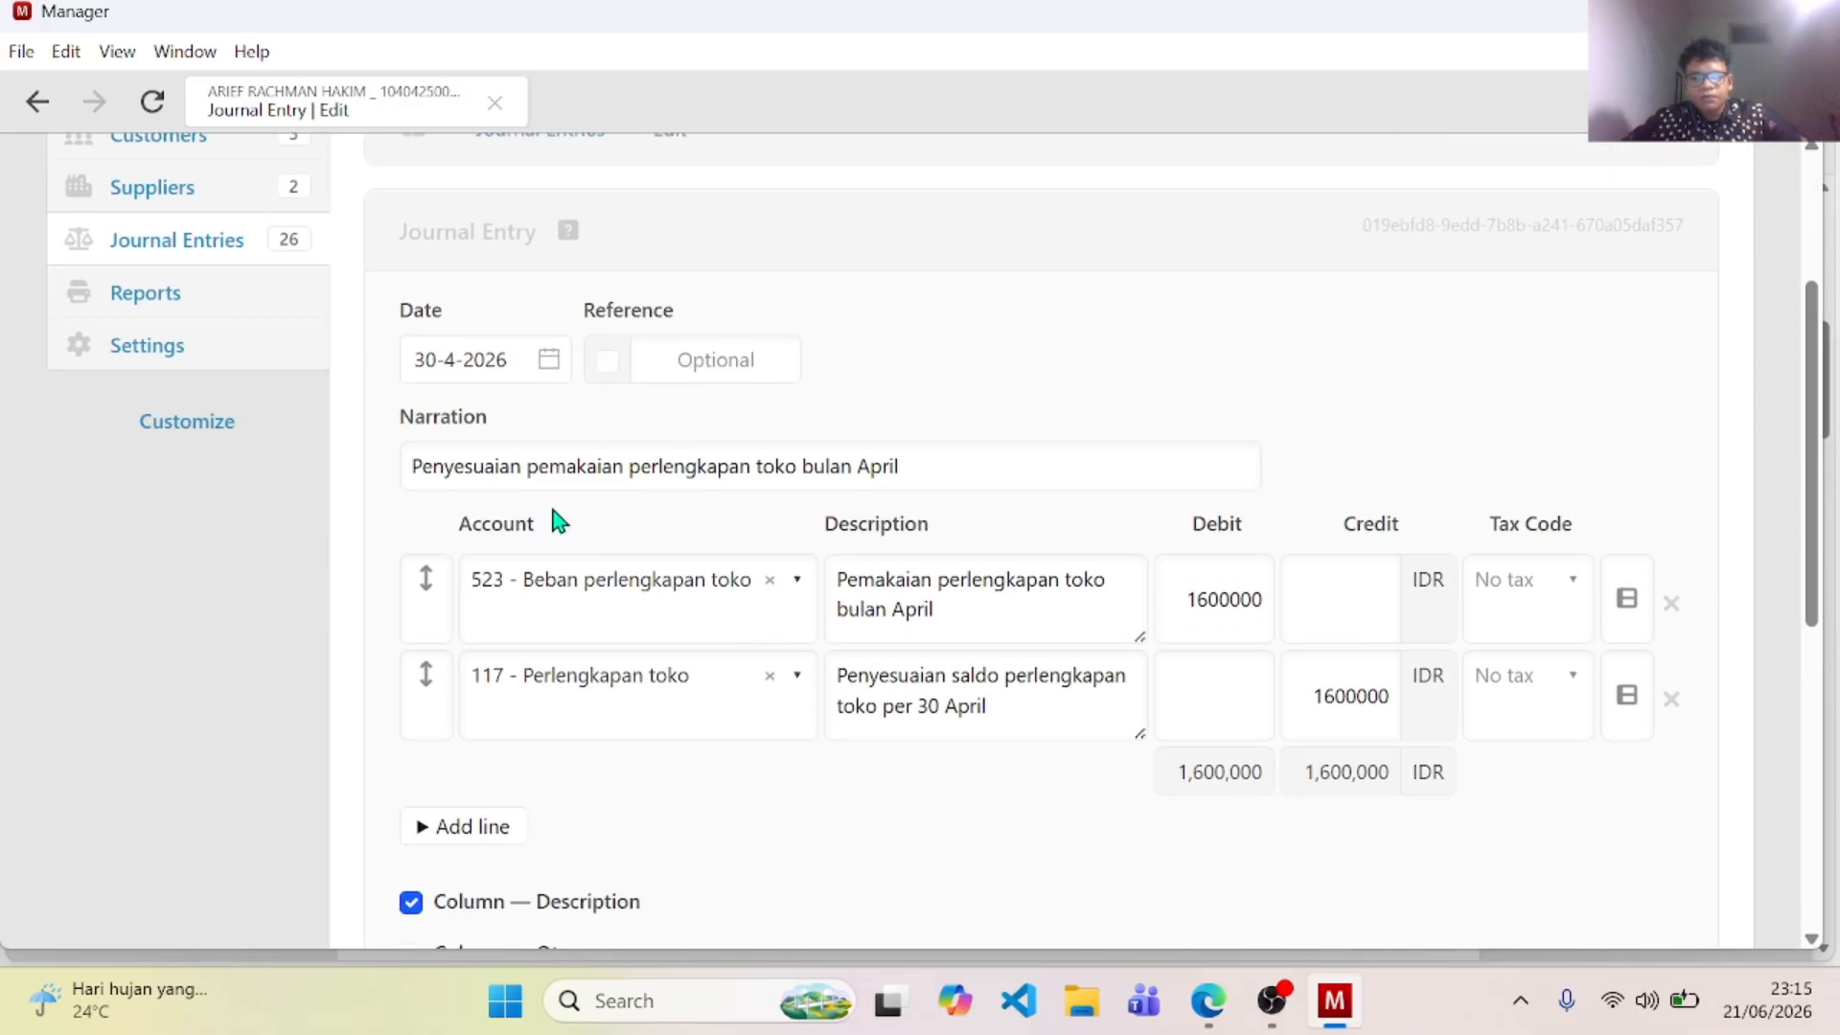
pyautogui.click(30, 117)
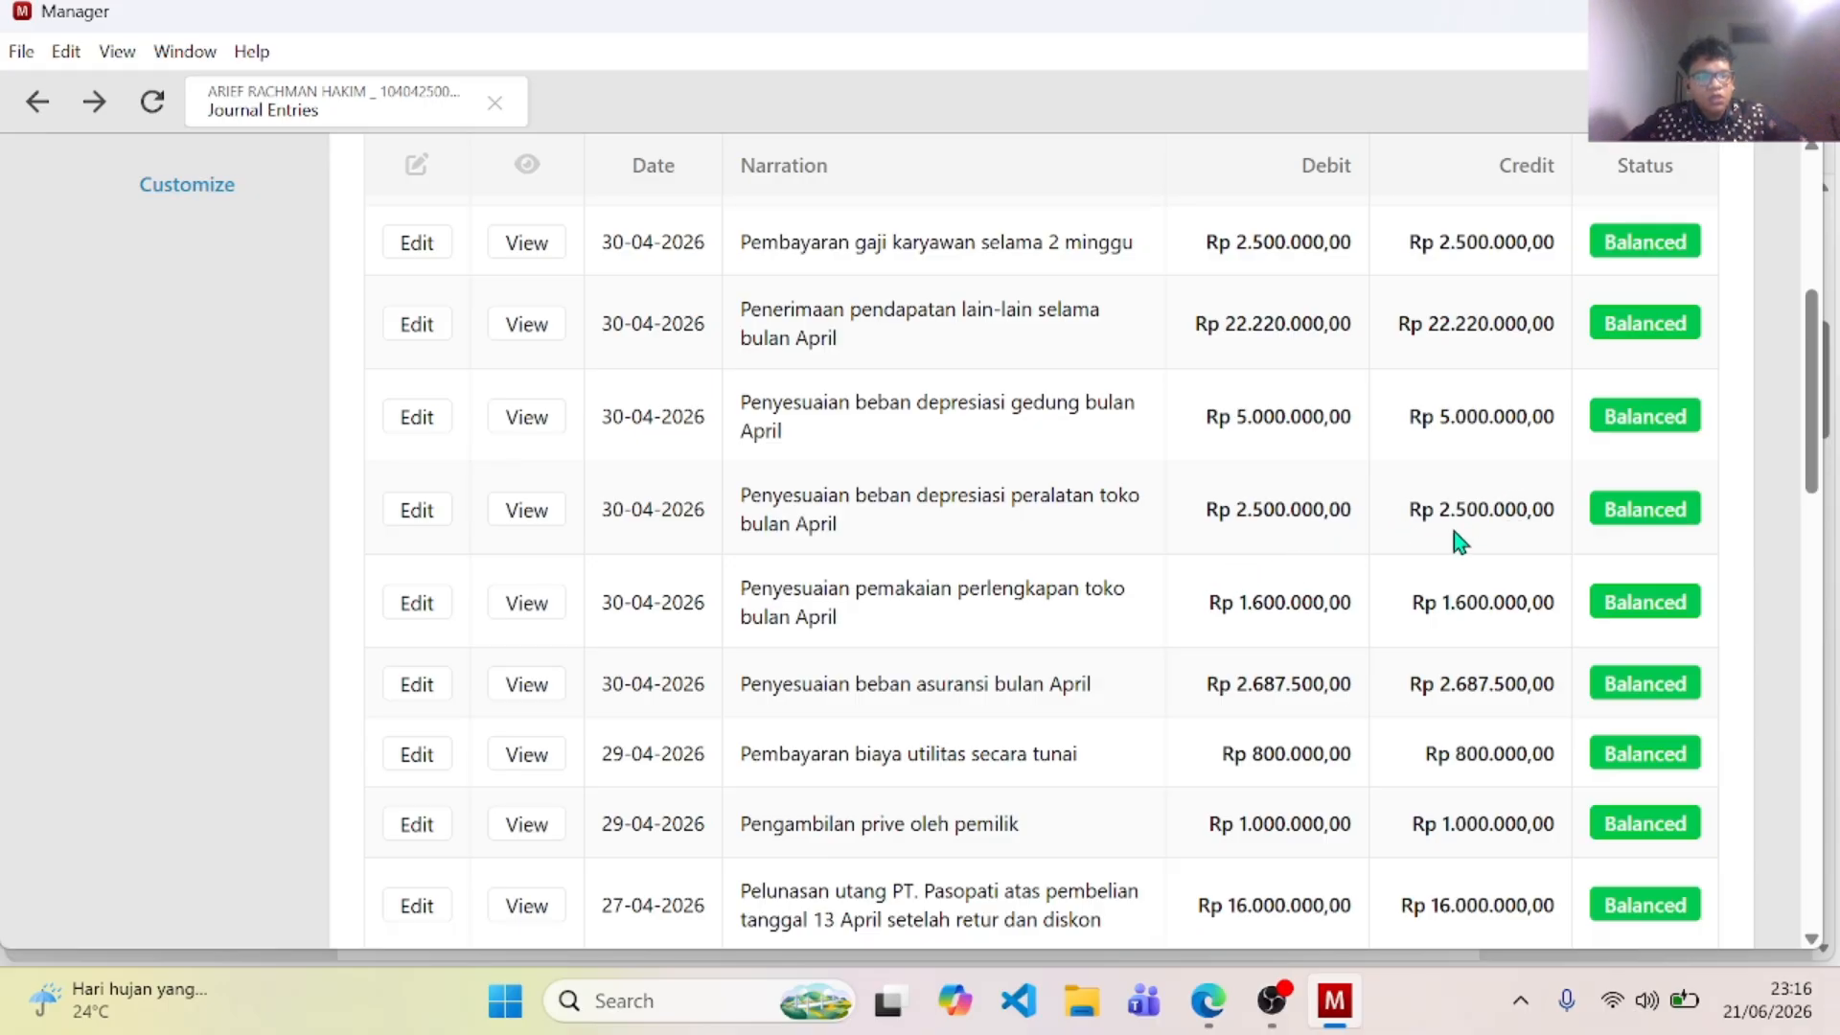
# Step: Open the 30 April store equipment depreciation adjustment, review its expense and accumulated depreciation lines, and leave without saving
pyautogui.click(417, 509)
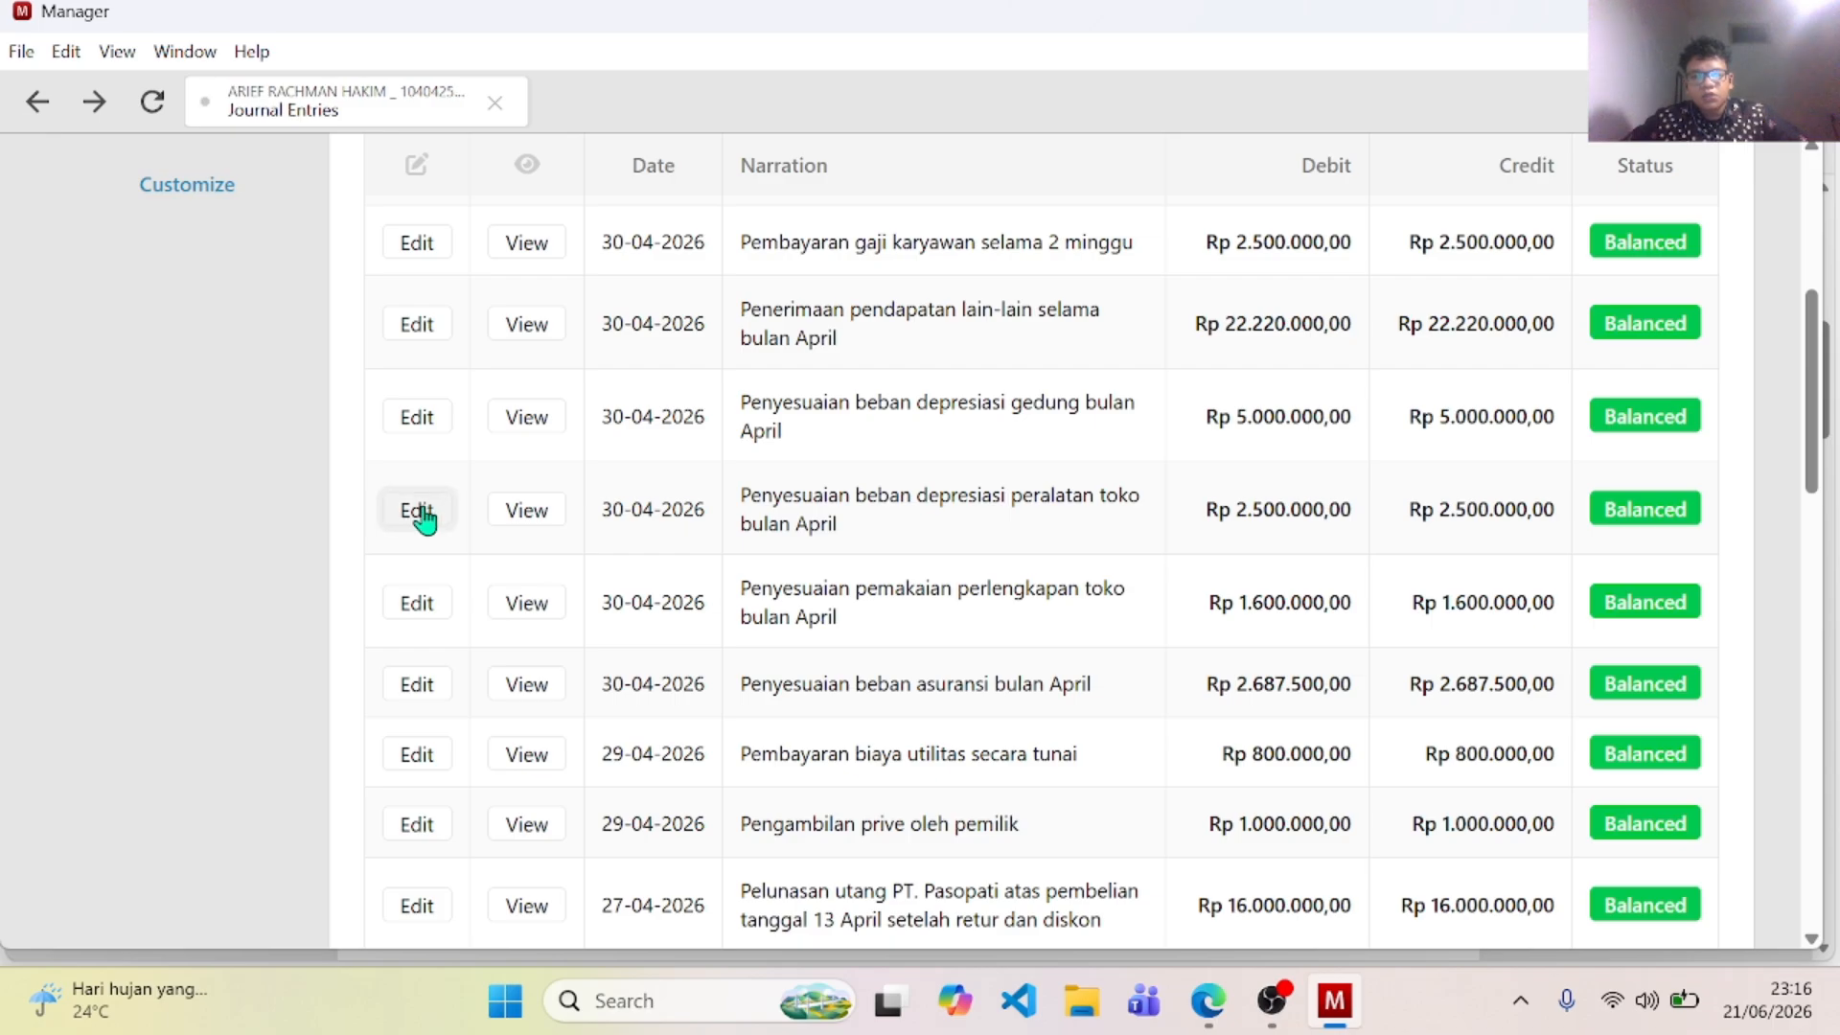
pyautogui.scroll(-3, 514, 562)
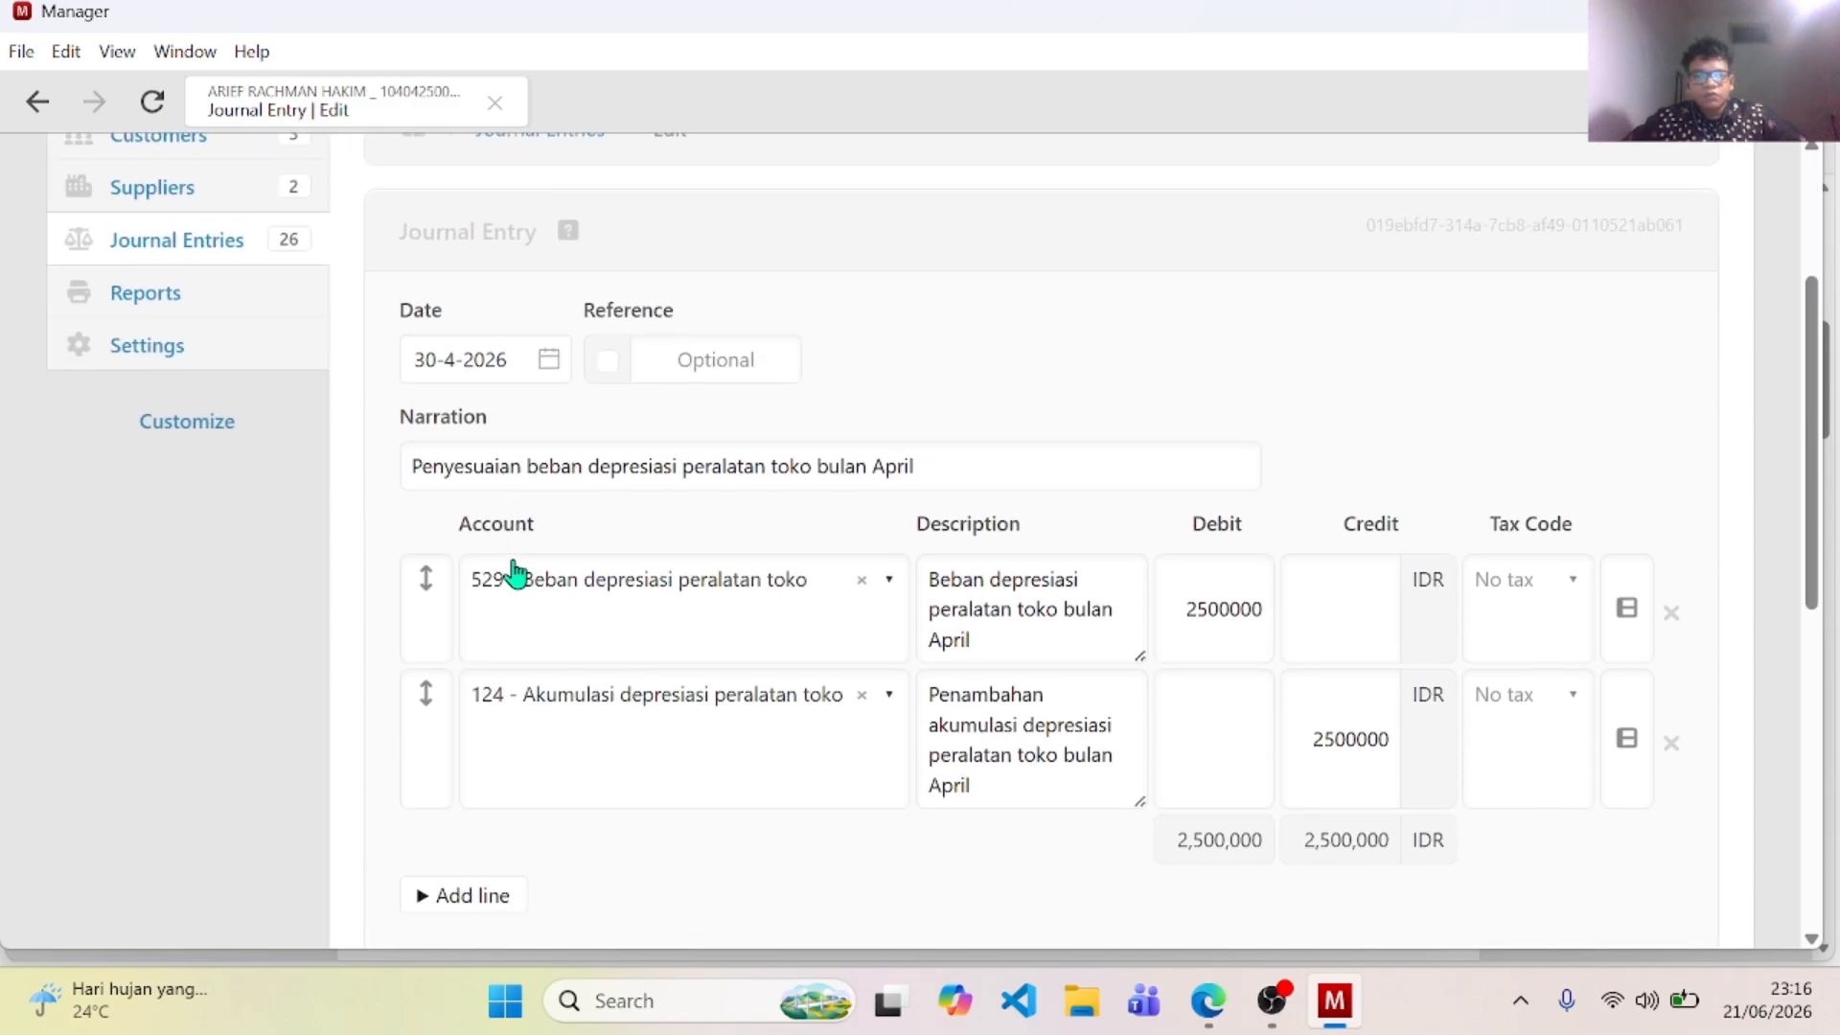
pyautogui.scroll(-2, 515, 572)
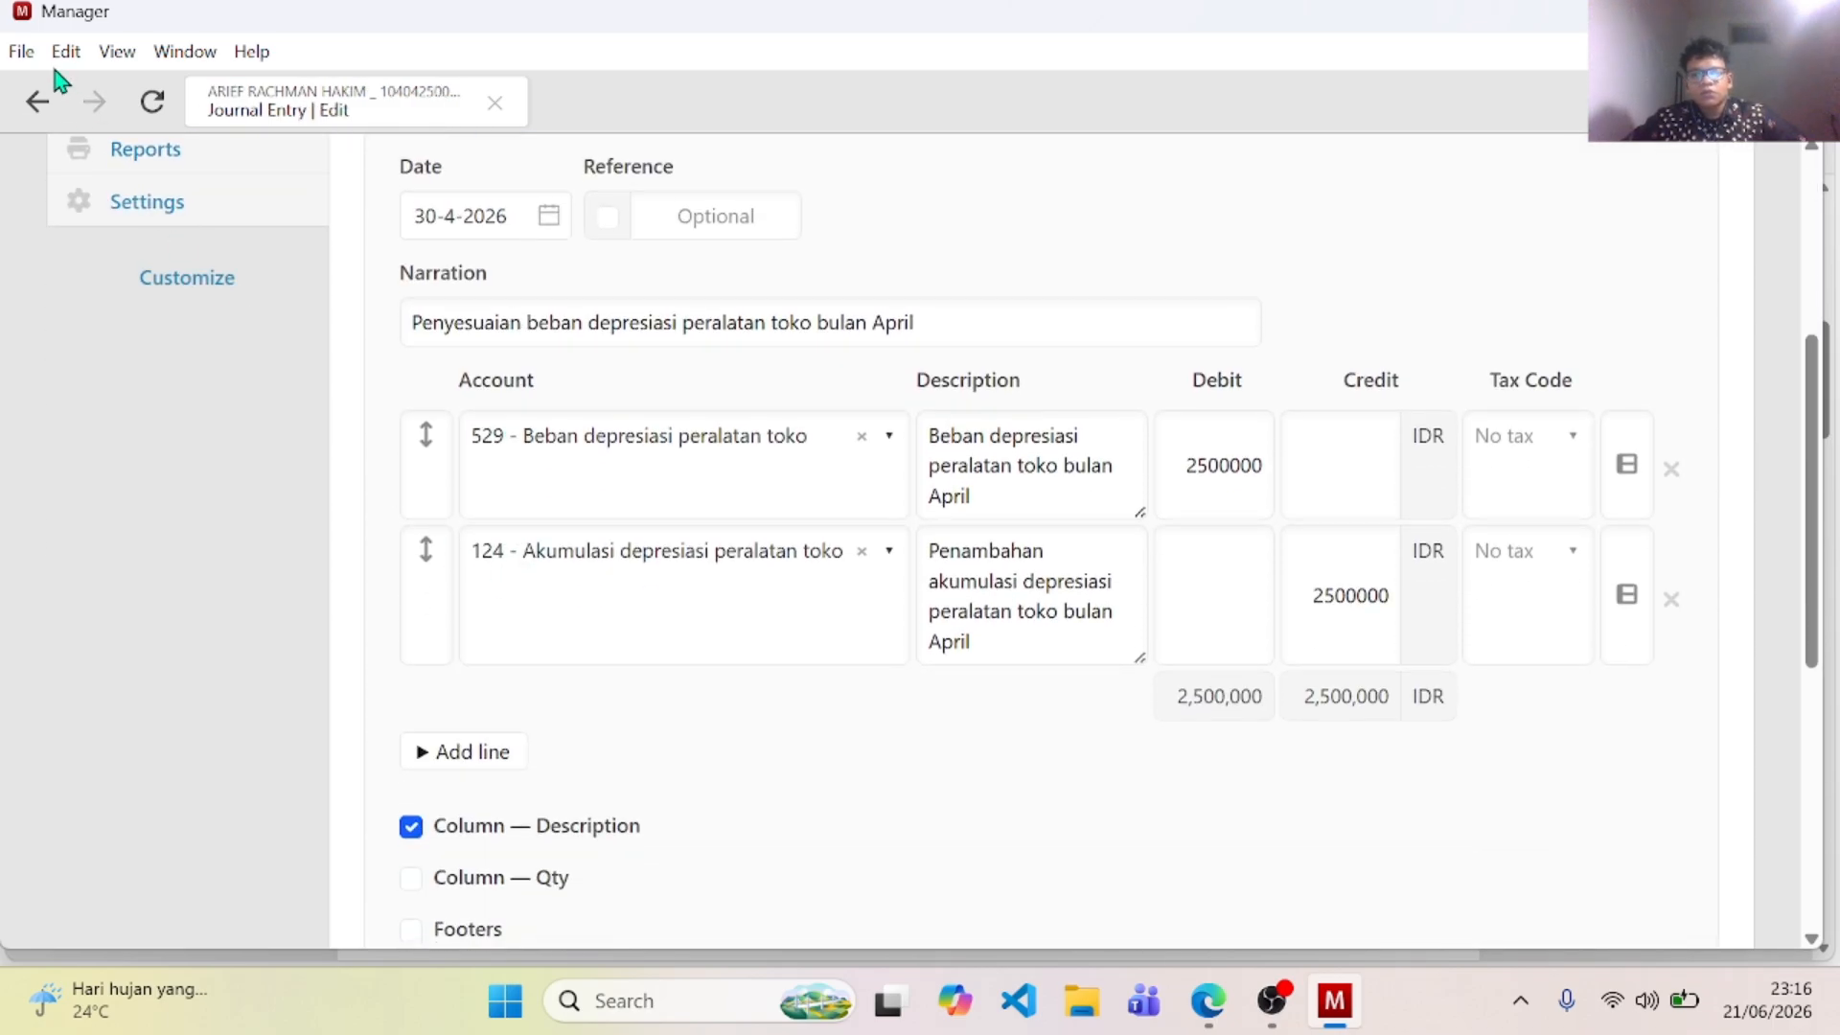
pyautogui.click(37, 101)
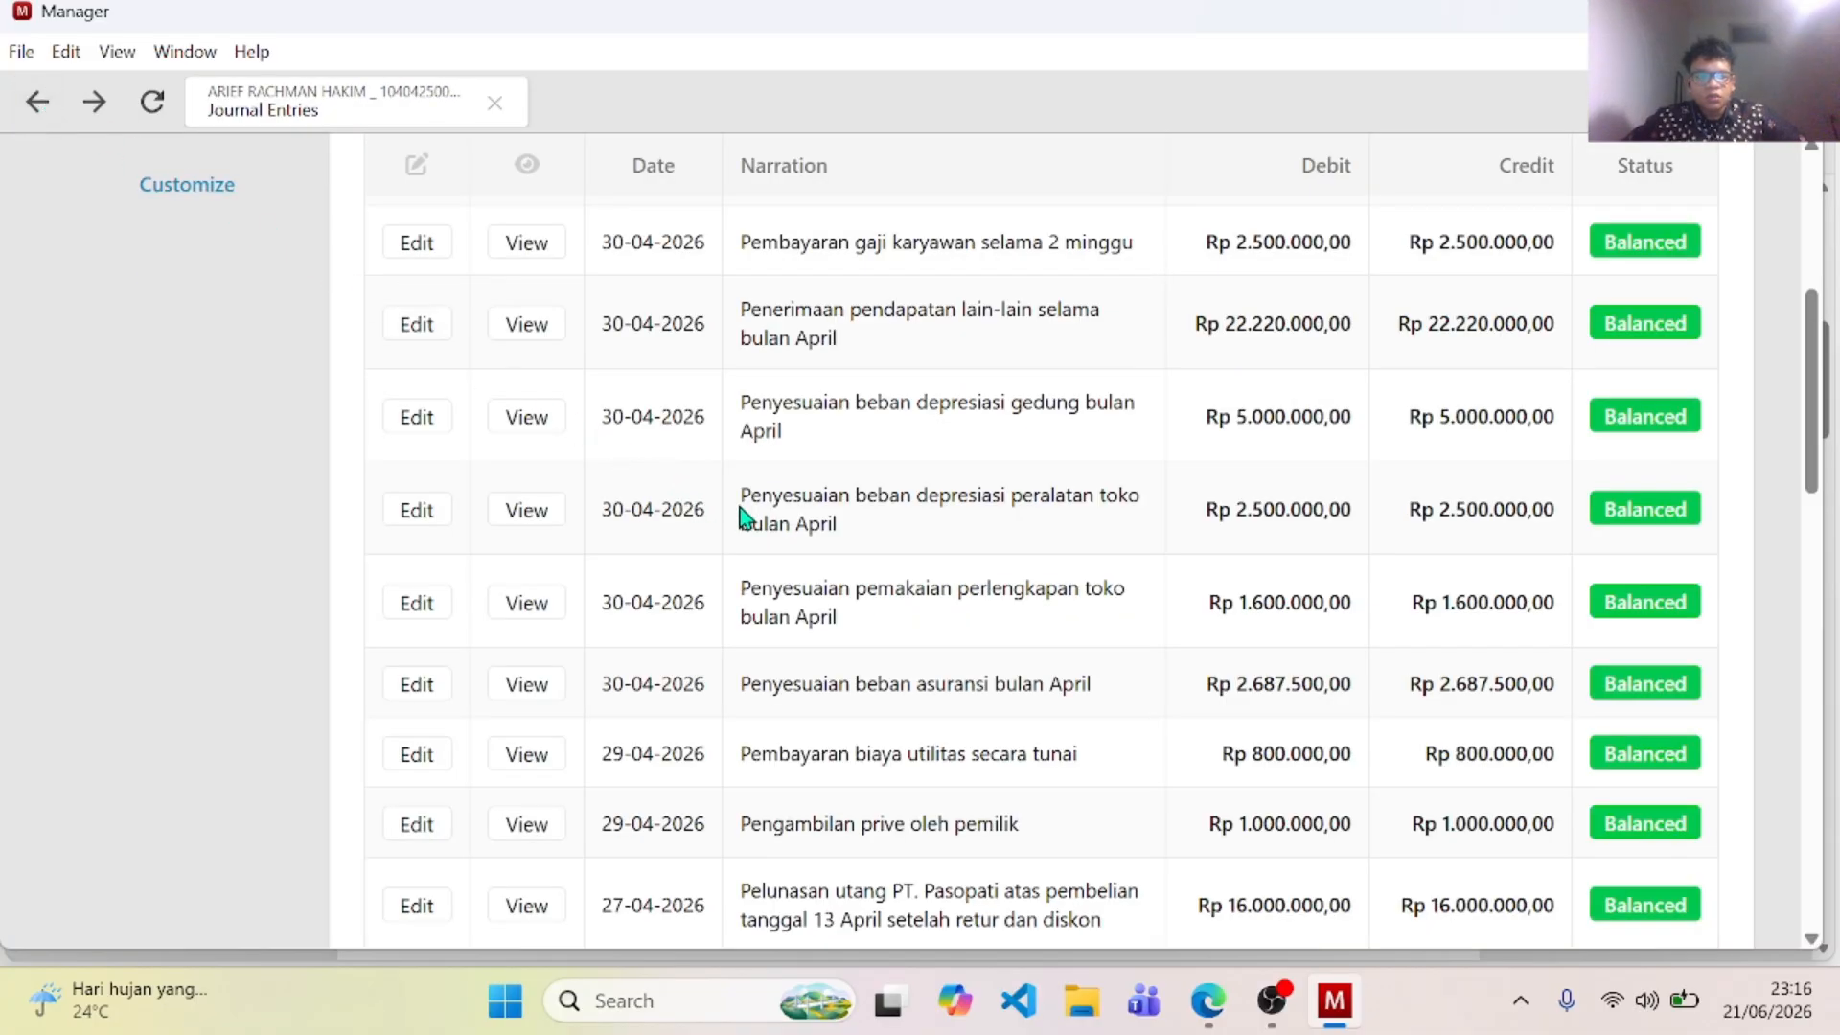
# Step: Open the 30 April building depreciation adjustment, check its Beban depresiasi gedung and Akumulasi depresiasi gedung lines, and leave without saving
pyautogui.scroll(2, 863, 551)
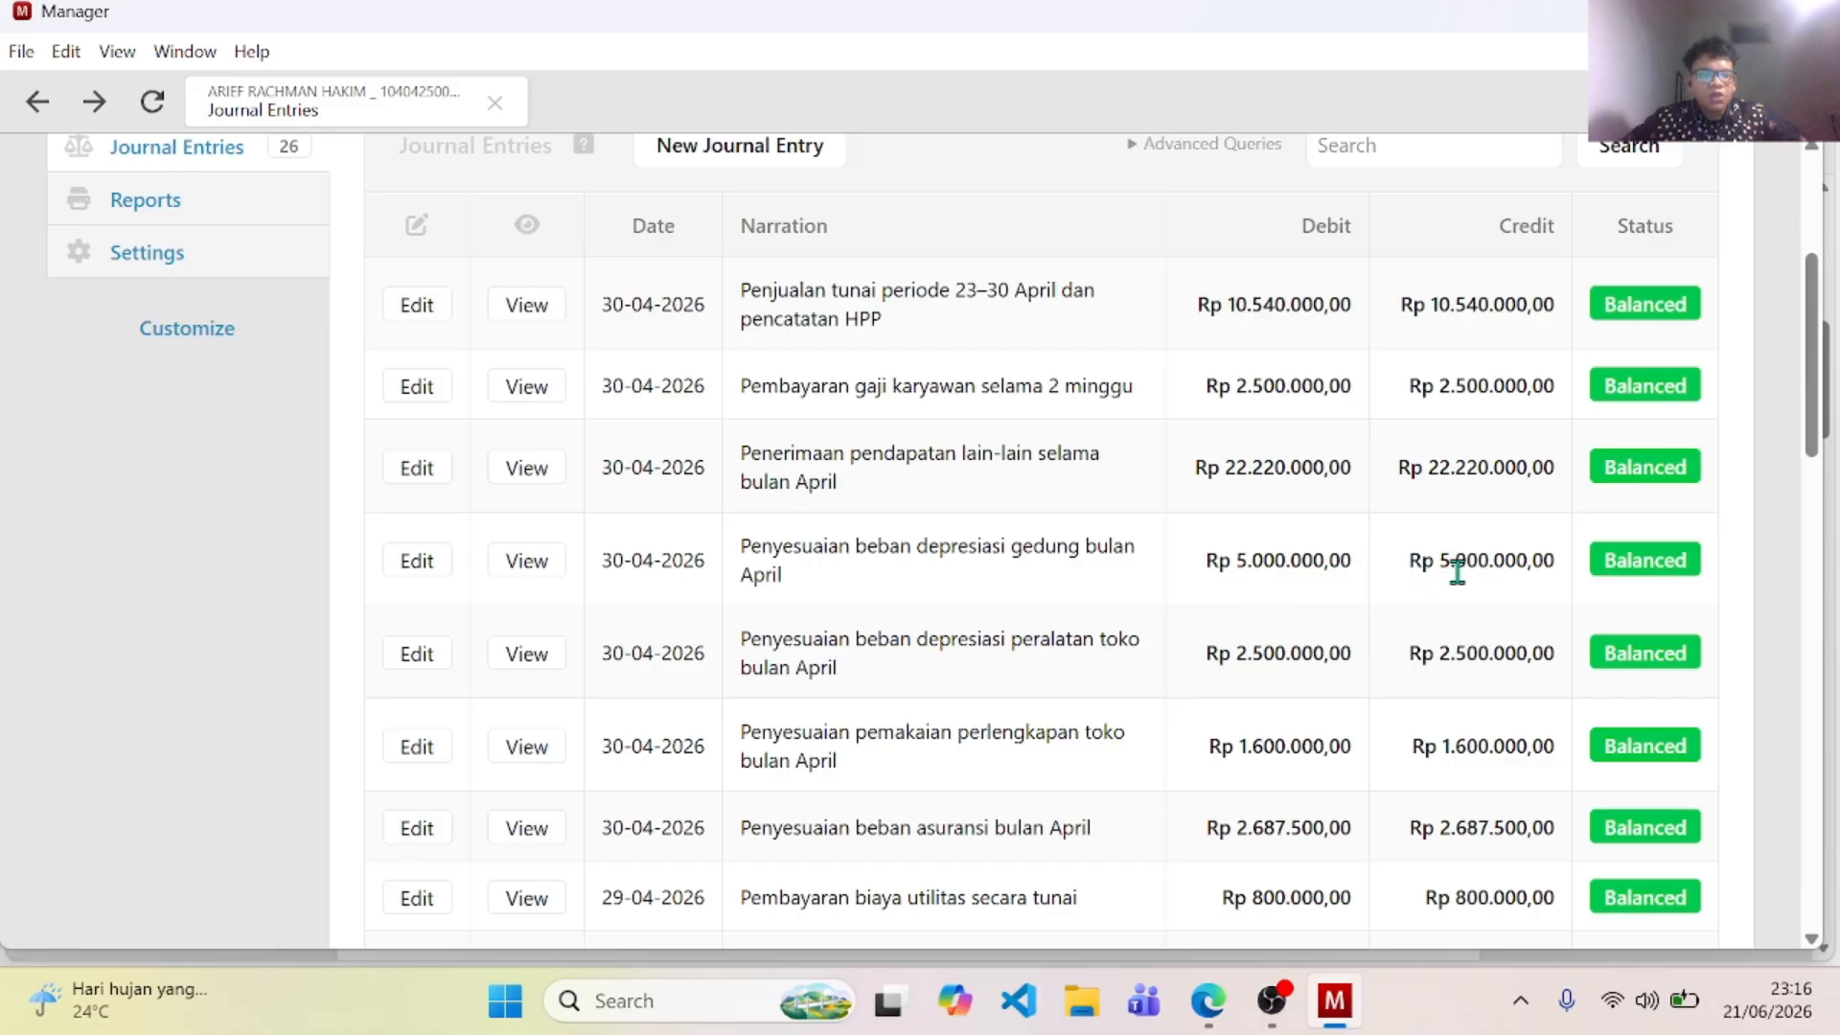
pyautogui.click(430, 560)
pyautogui.scroll(-4, 702, 533)
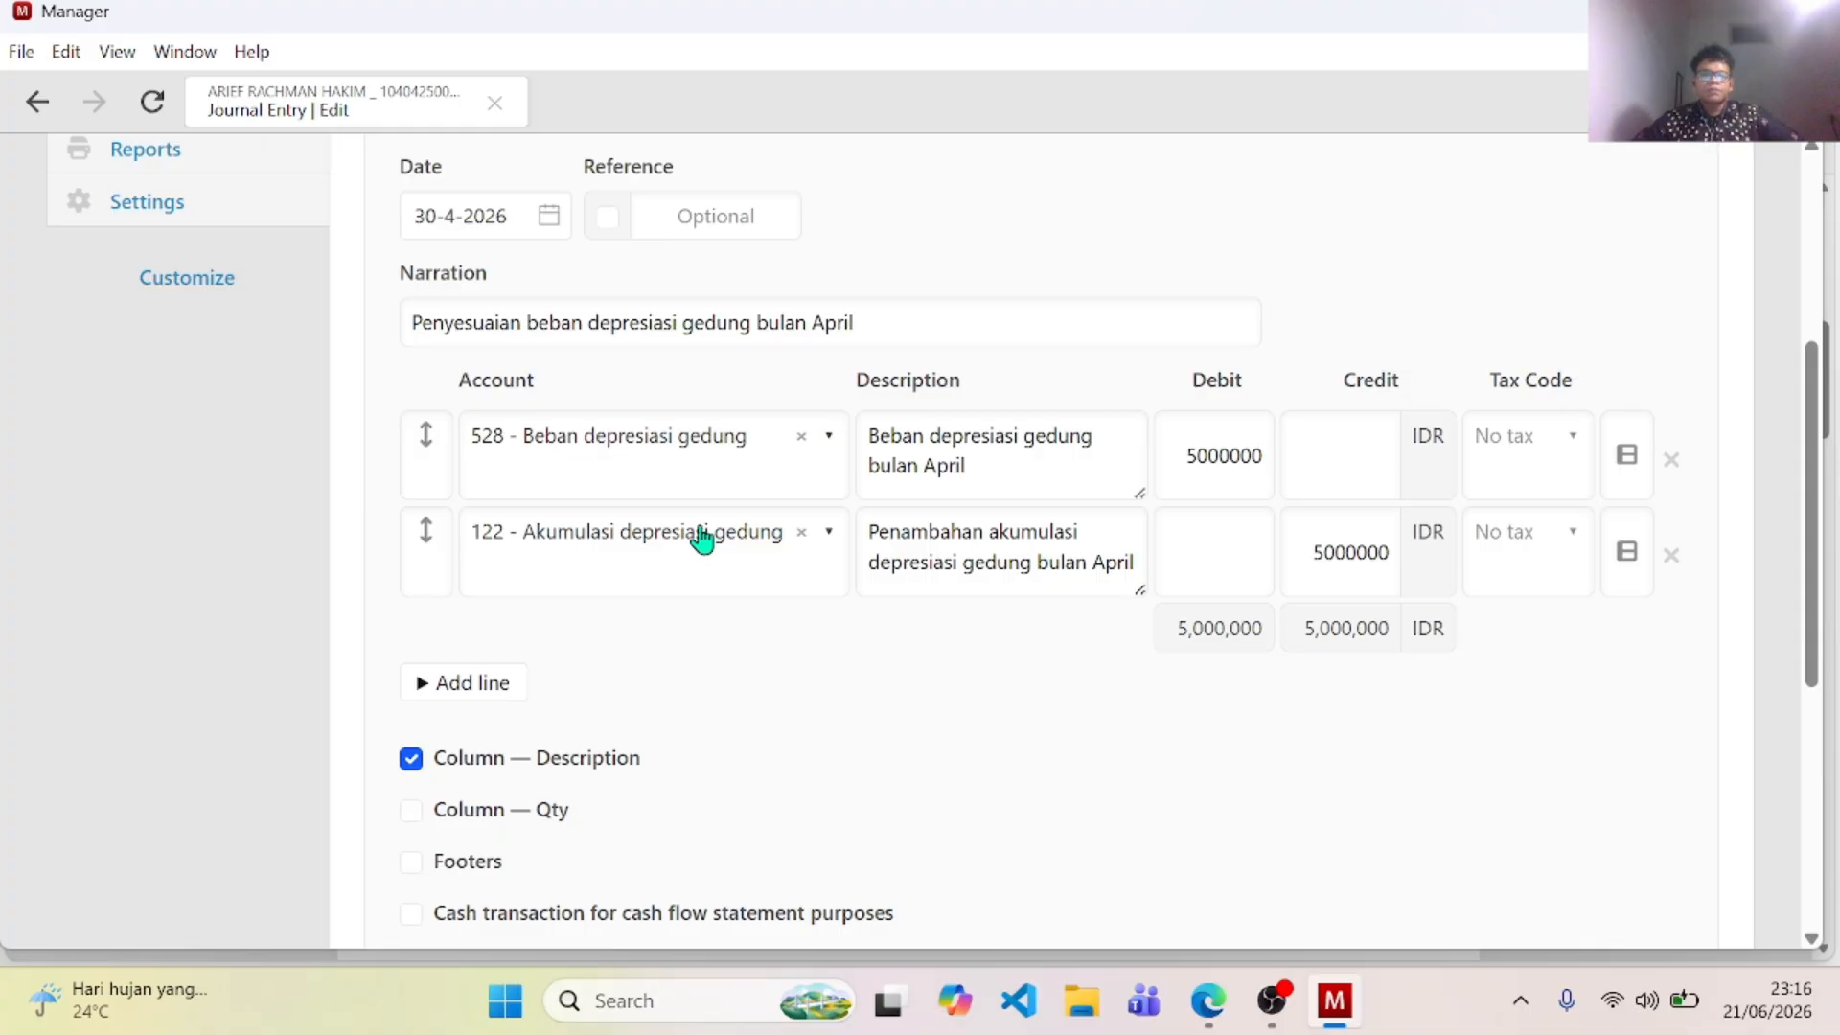
pyautogui.click(38, 101)
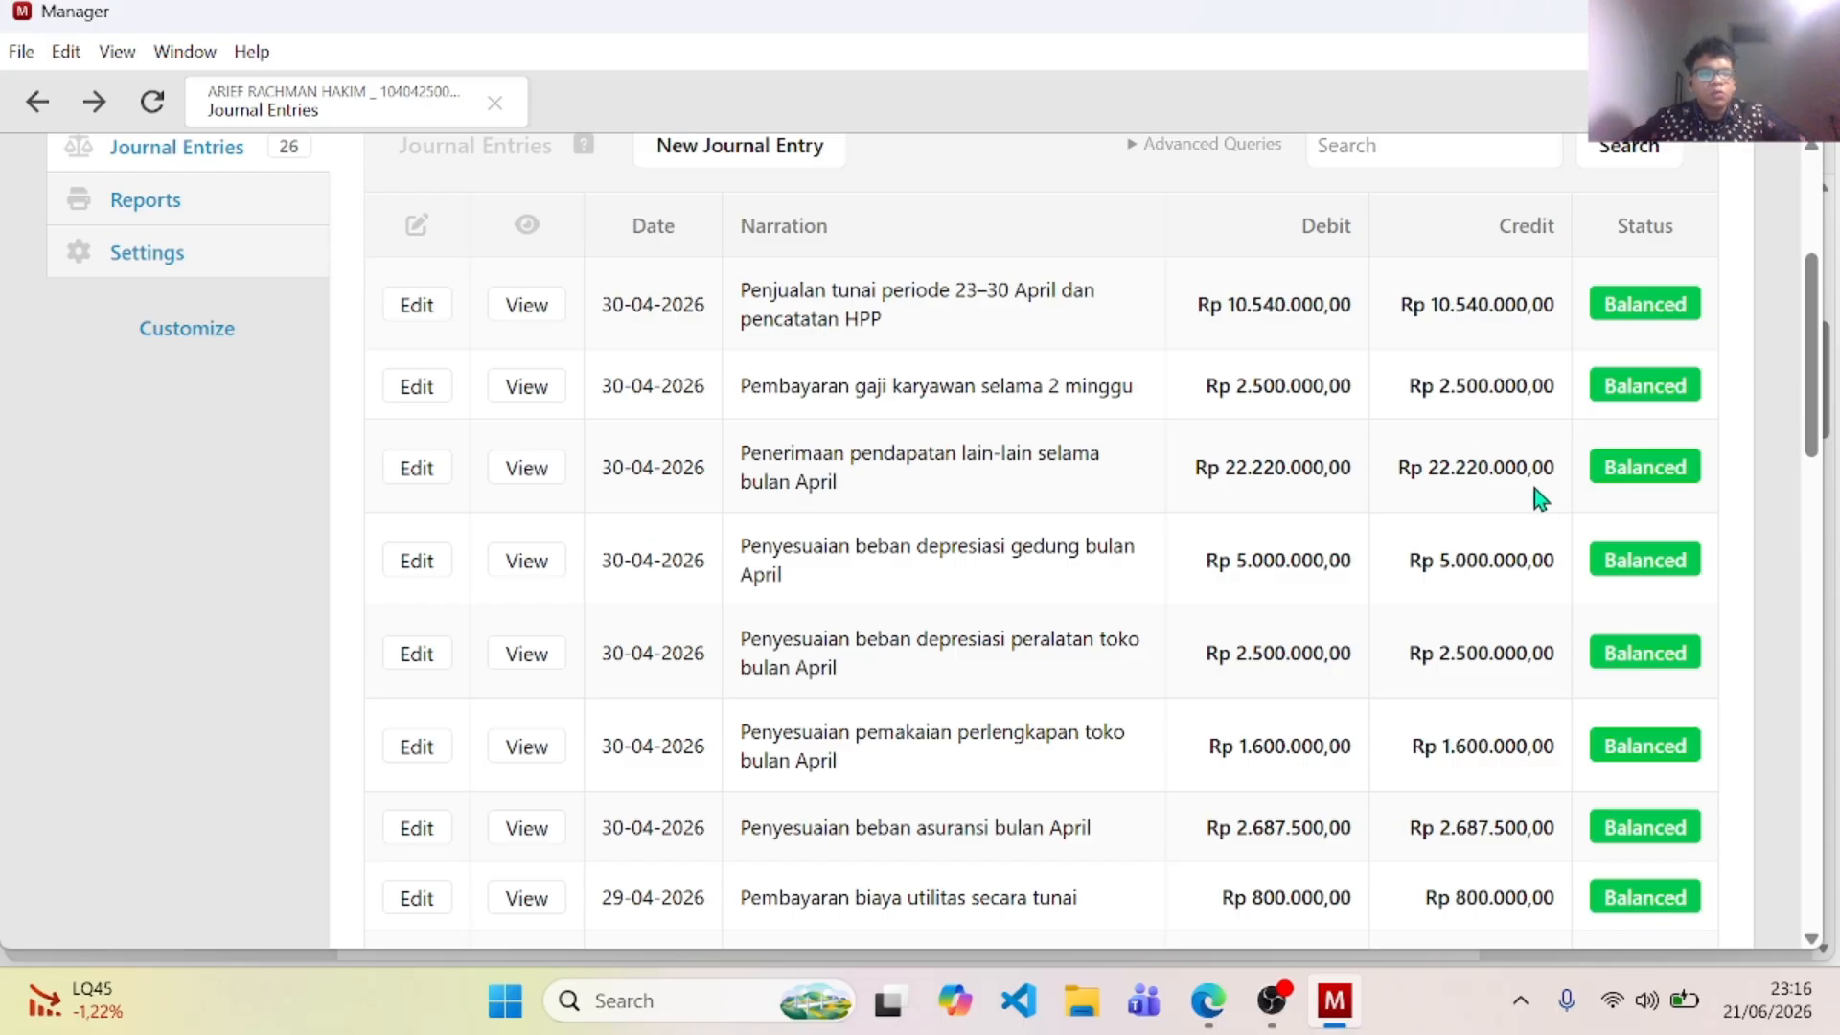
# Step: Open the 30 April entry "Penerimaan pendapatan lain-lain selama bulan April", review its cash and other income lines, and return to the list without saving
pyautogui.click(434, 469)
pyautogui.scroll(-3, 651, 504)
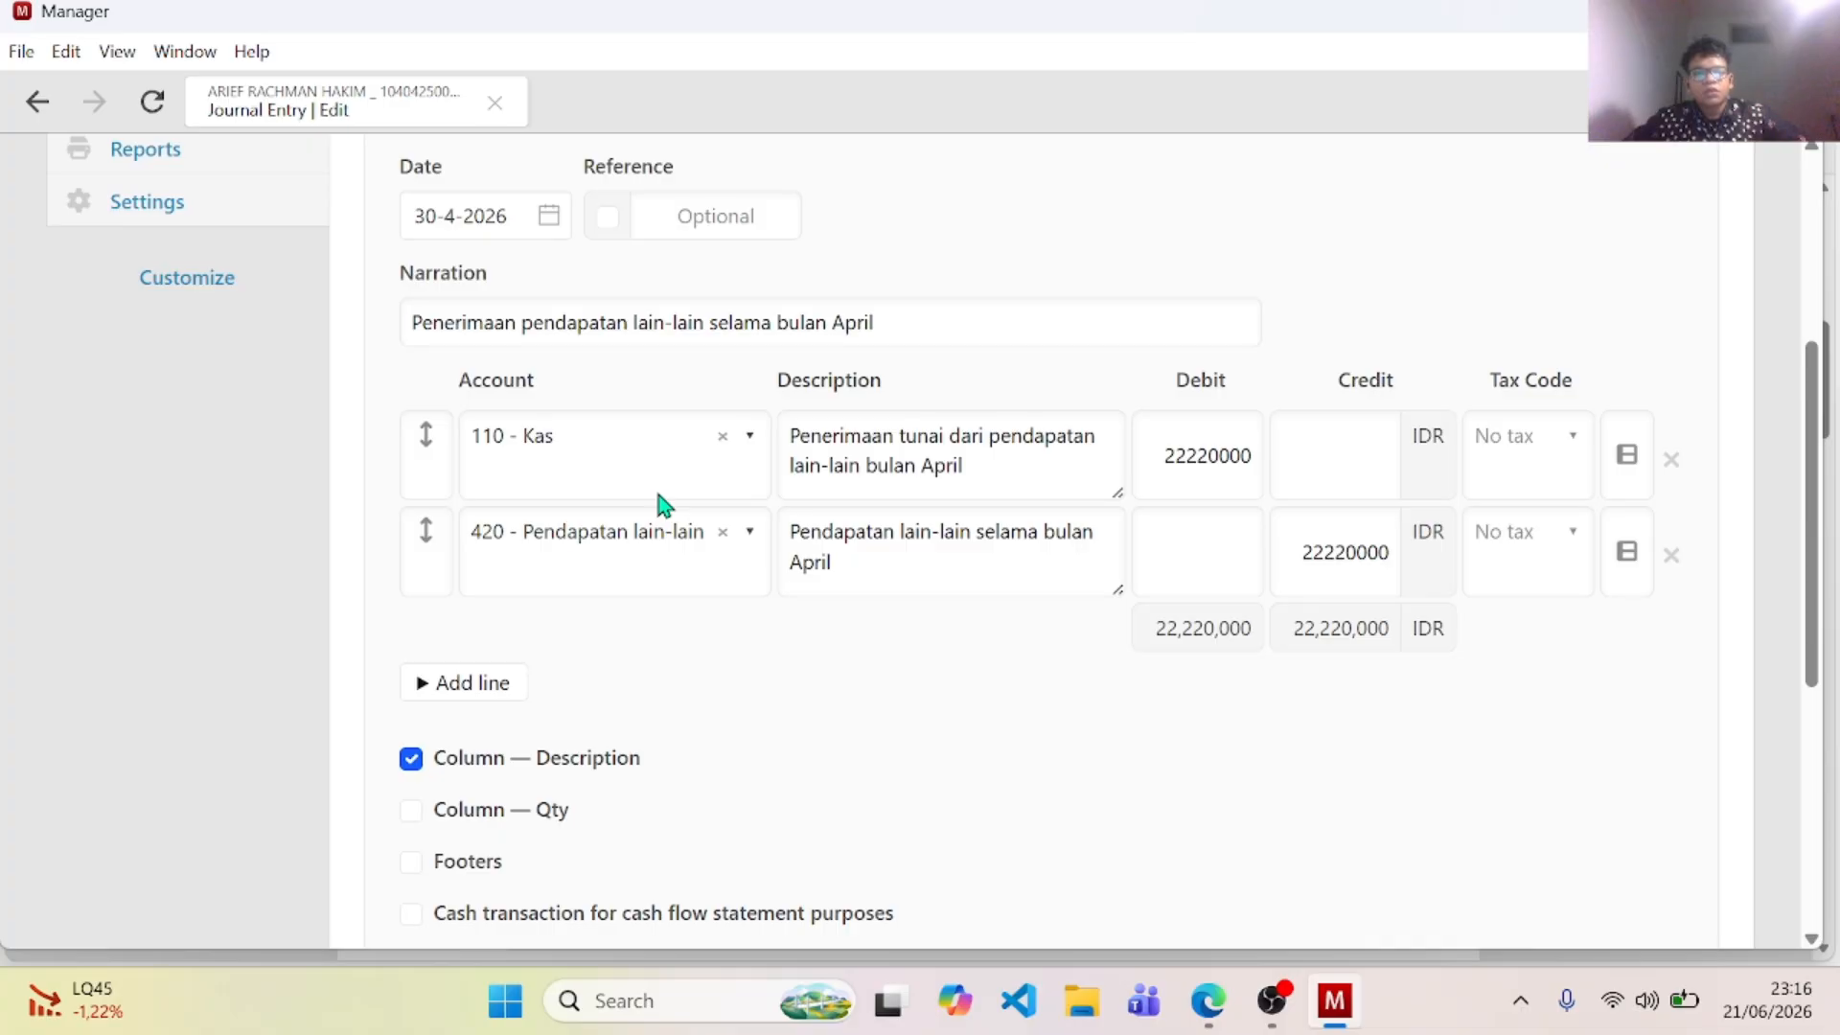
pyautogui.scroll(2, 657, 493)
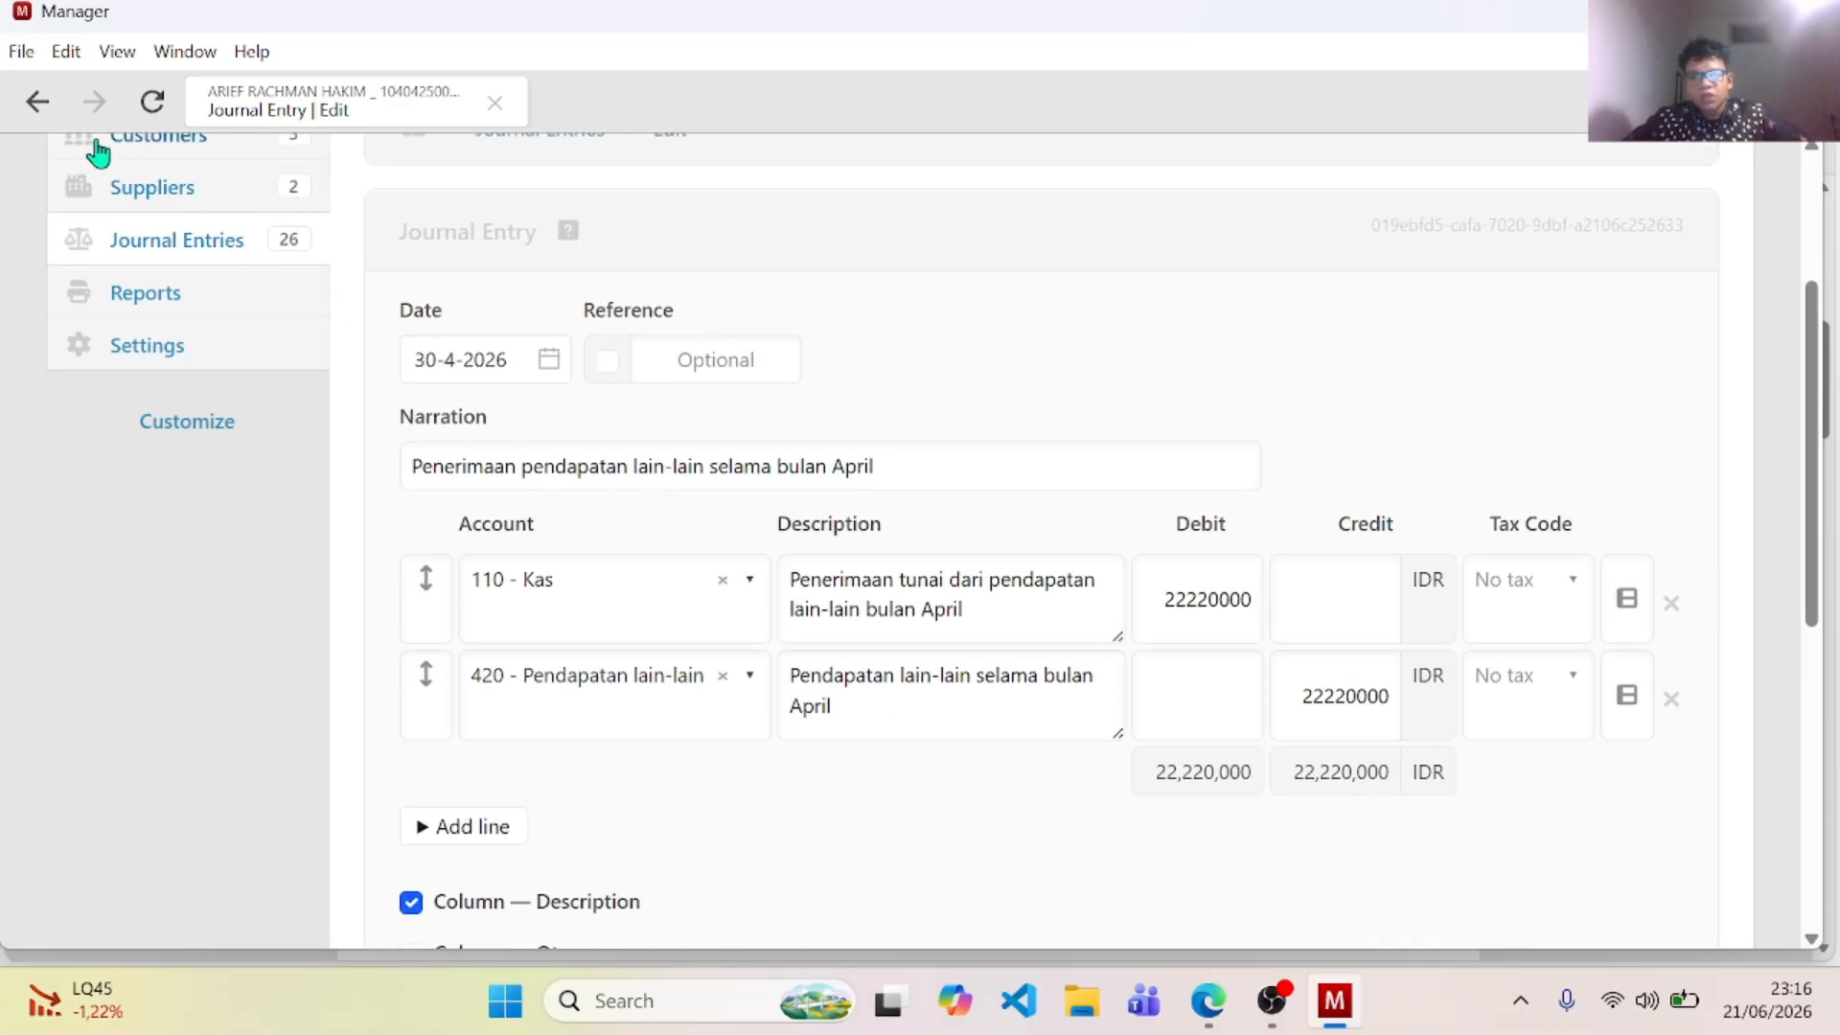
pyautogui.click(37, 101)
pyautogui.scroll(2, 747, 517)
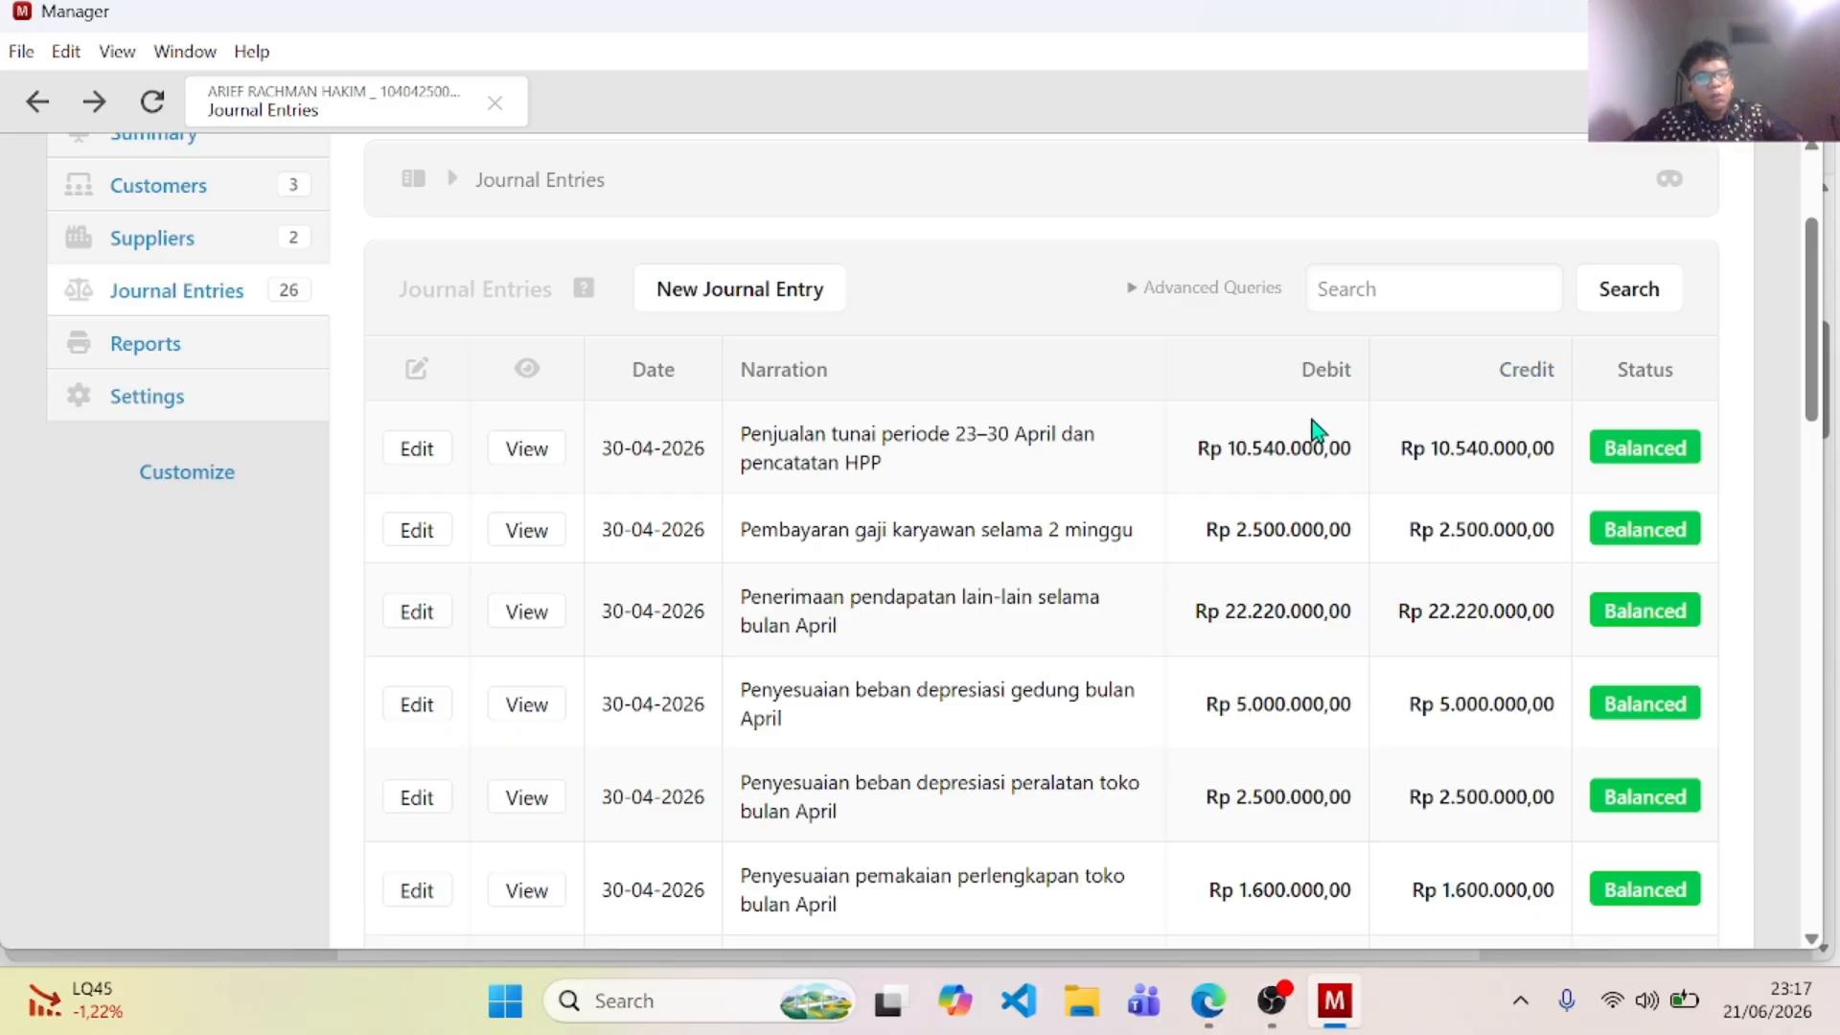
# Step: Open the 30 April entry "Pembayaran gaji karyawan selama 2 minggu", review its salary expense and Kas lines, and leave without saving
pyautogui.click(417, 551)
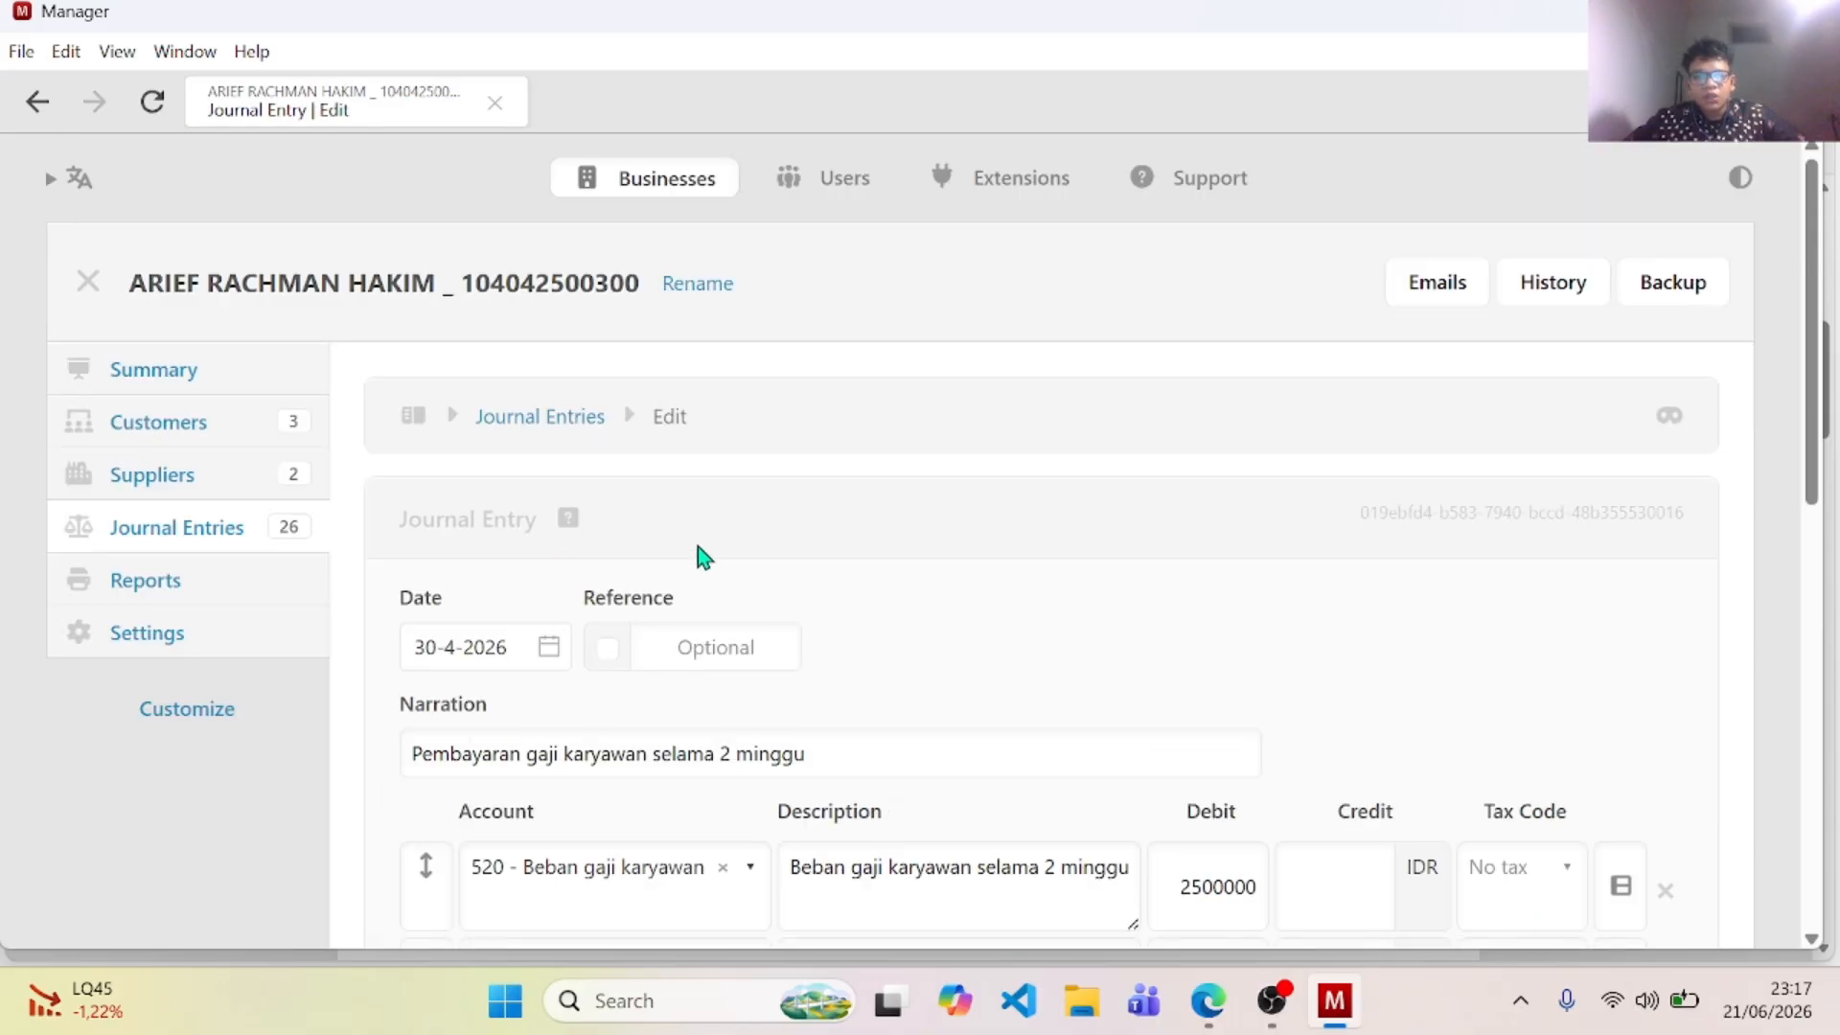
pyautogui.scroll(-3, 697, 548)
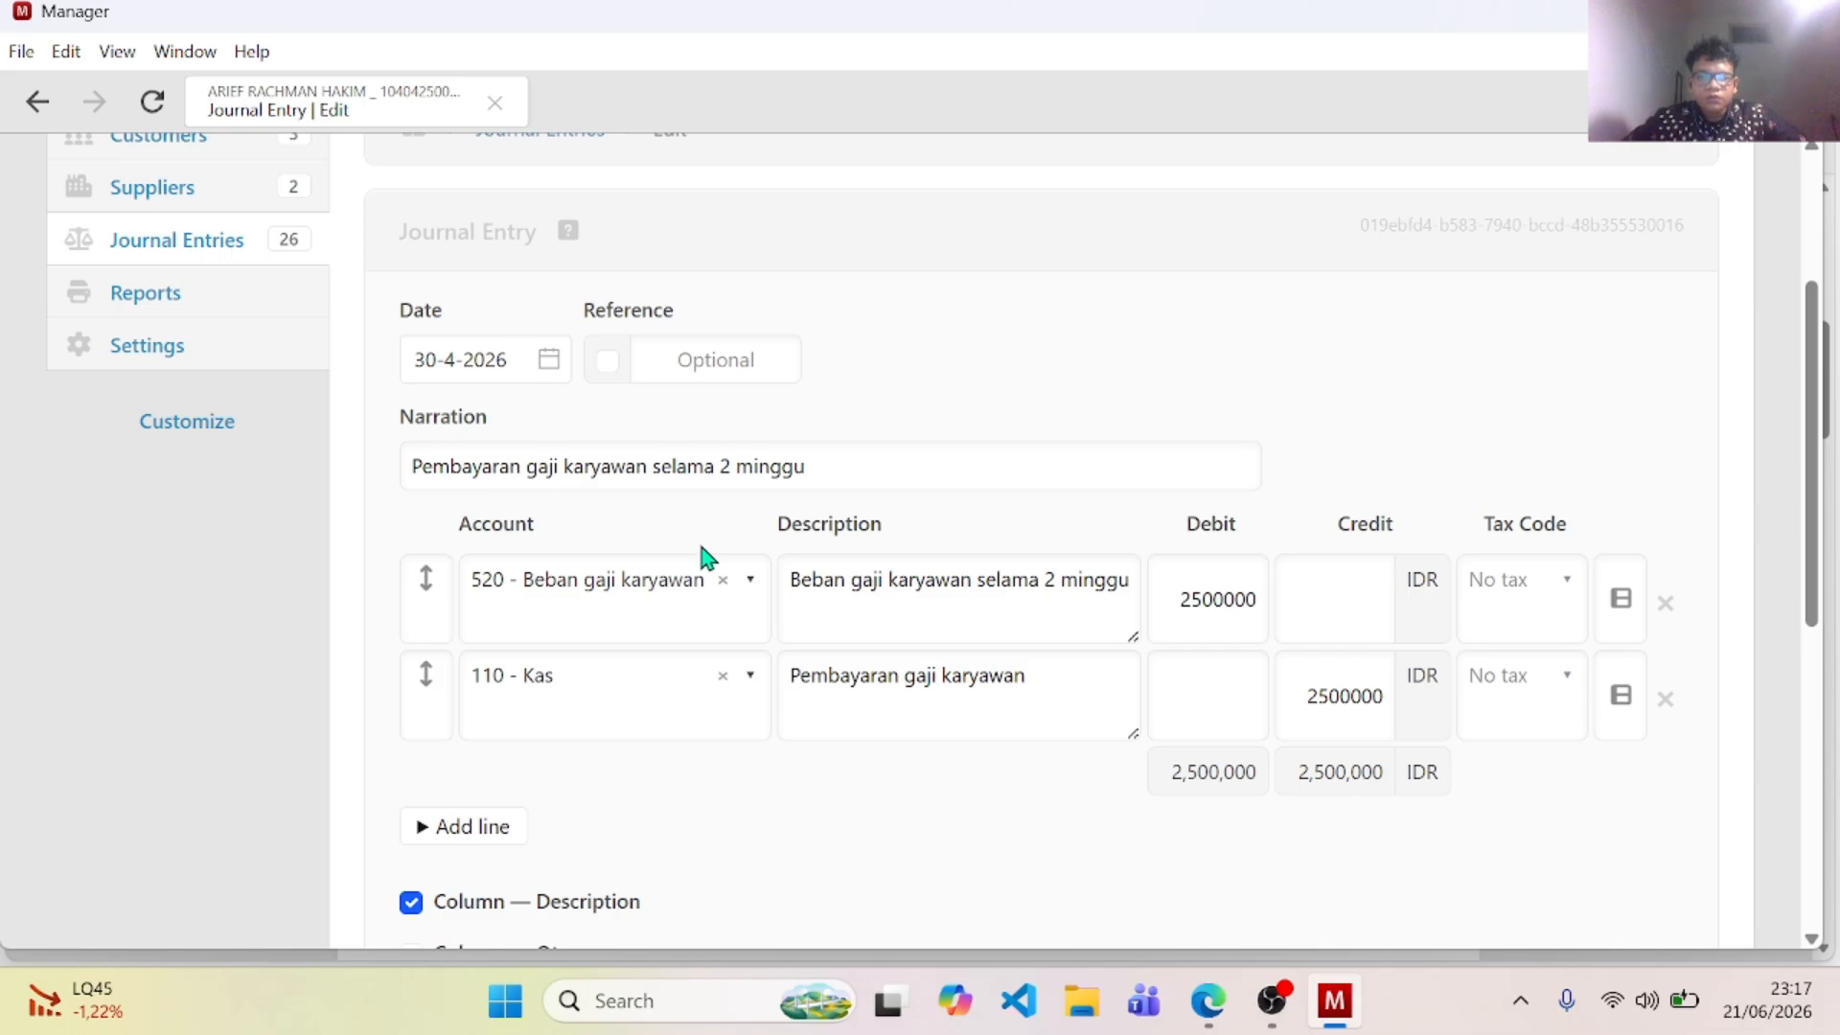
pyautogui.scroll(-2, 705, 555)
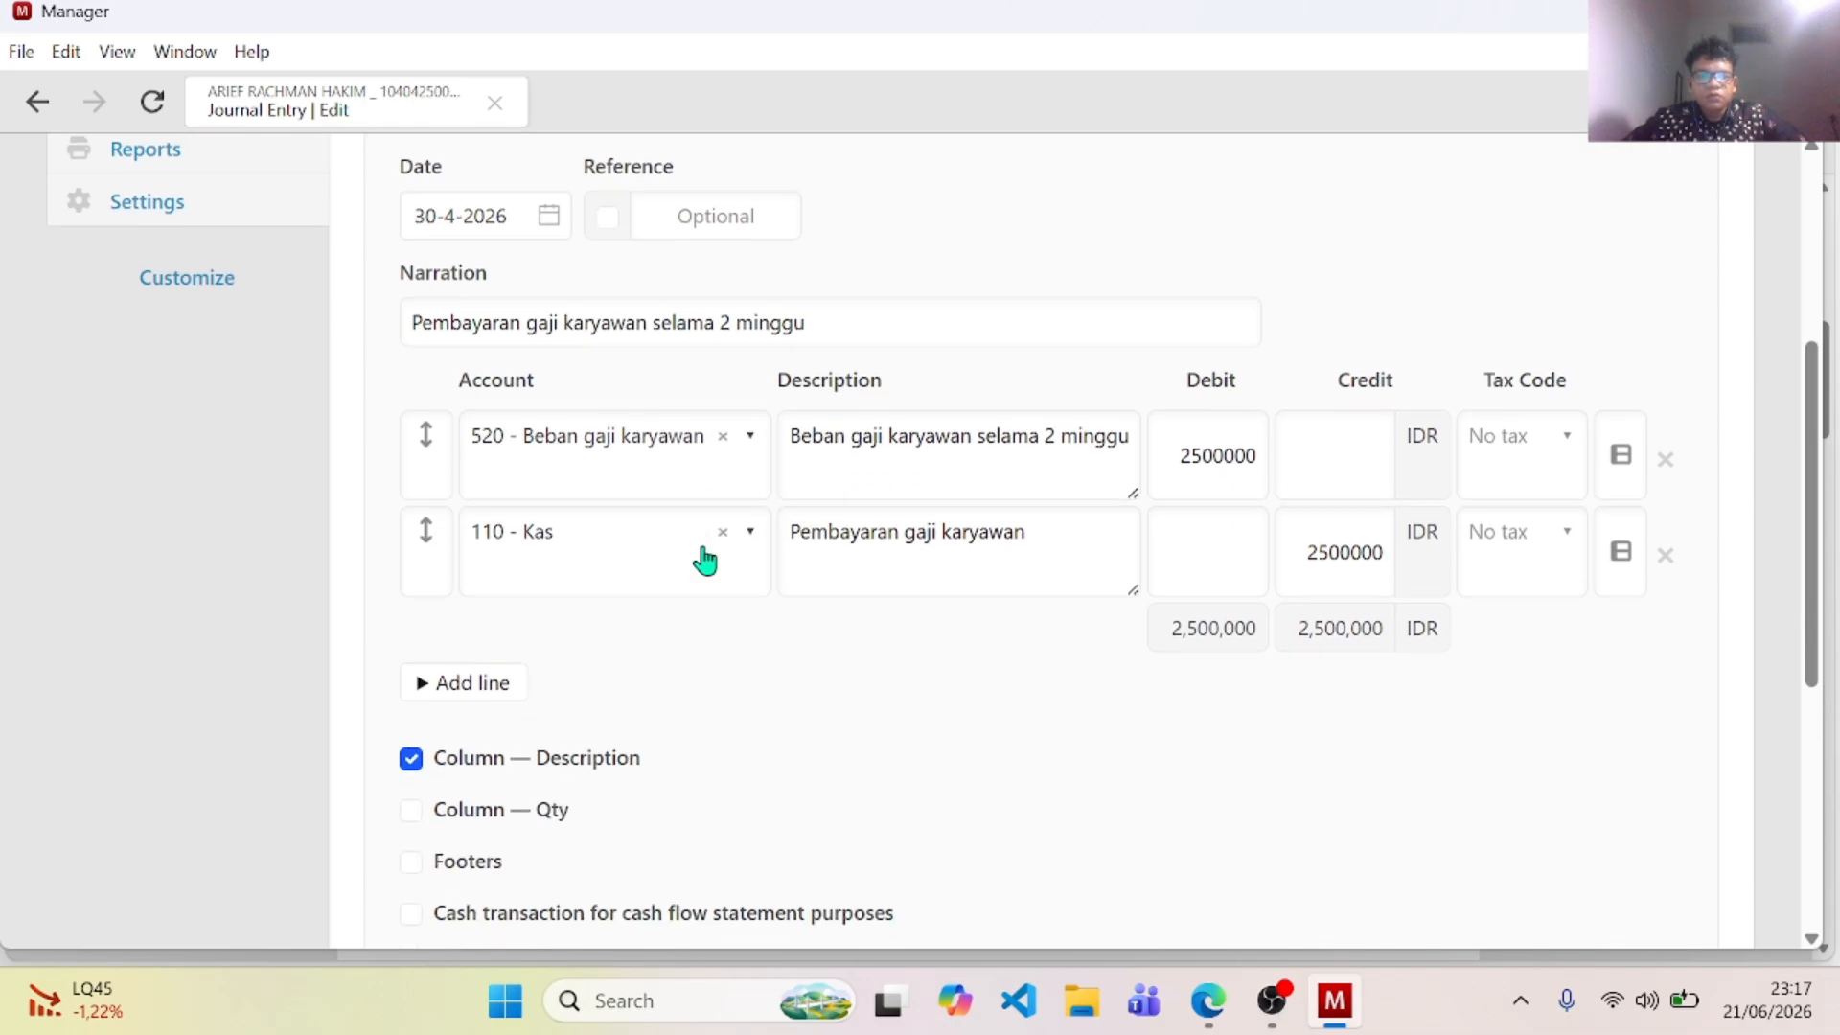
pyautogui.scroll(2, 704, 561)
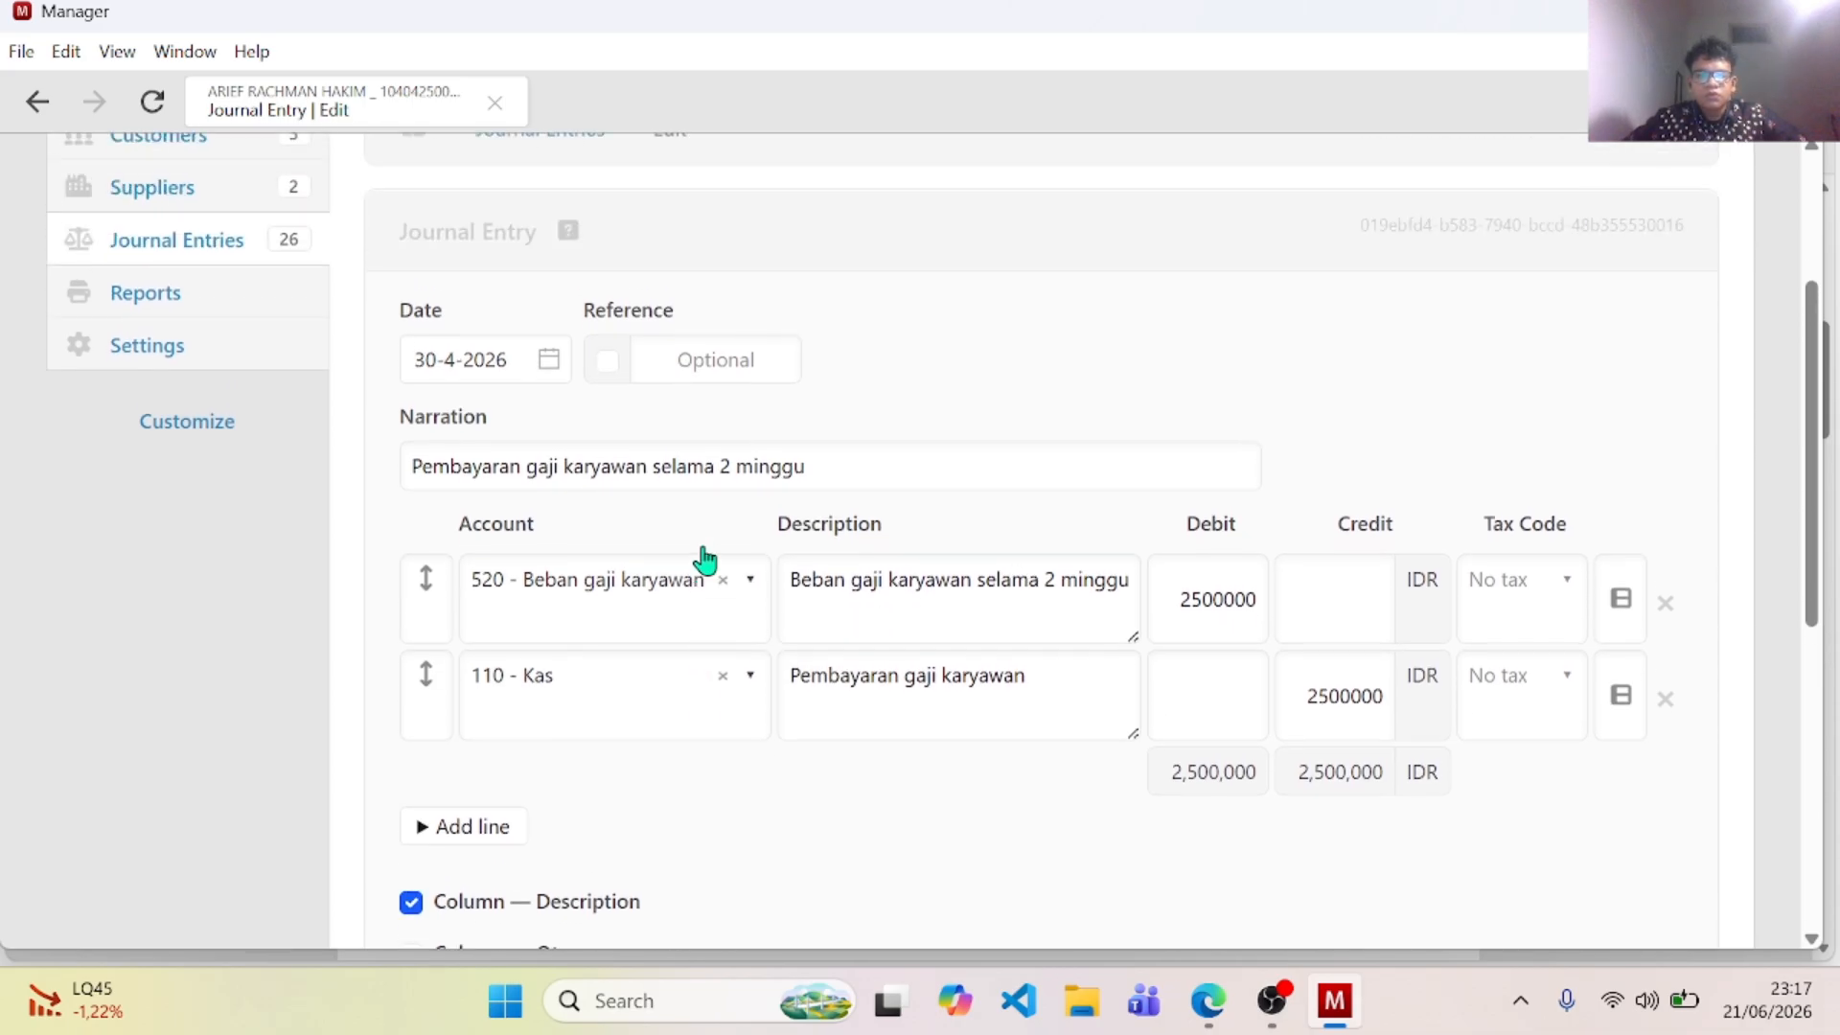
pyautogui.click(34, 115)
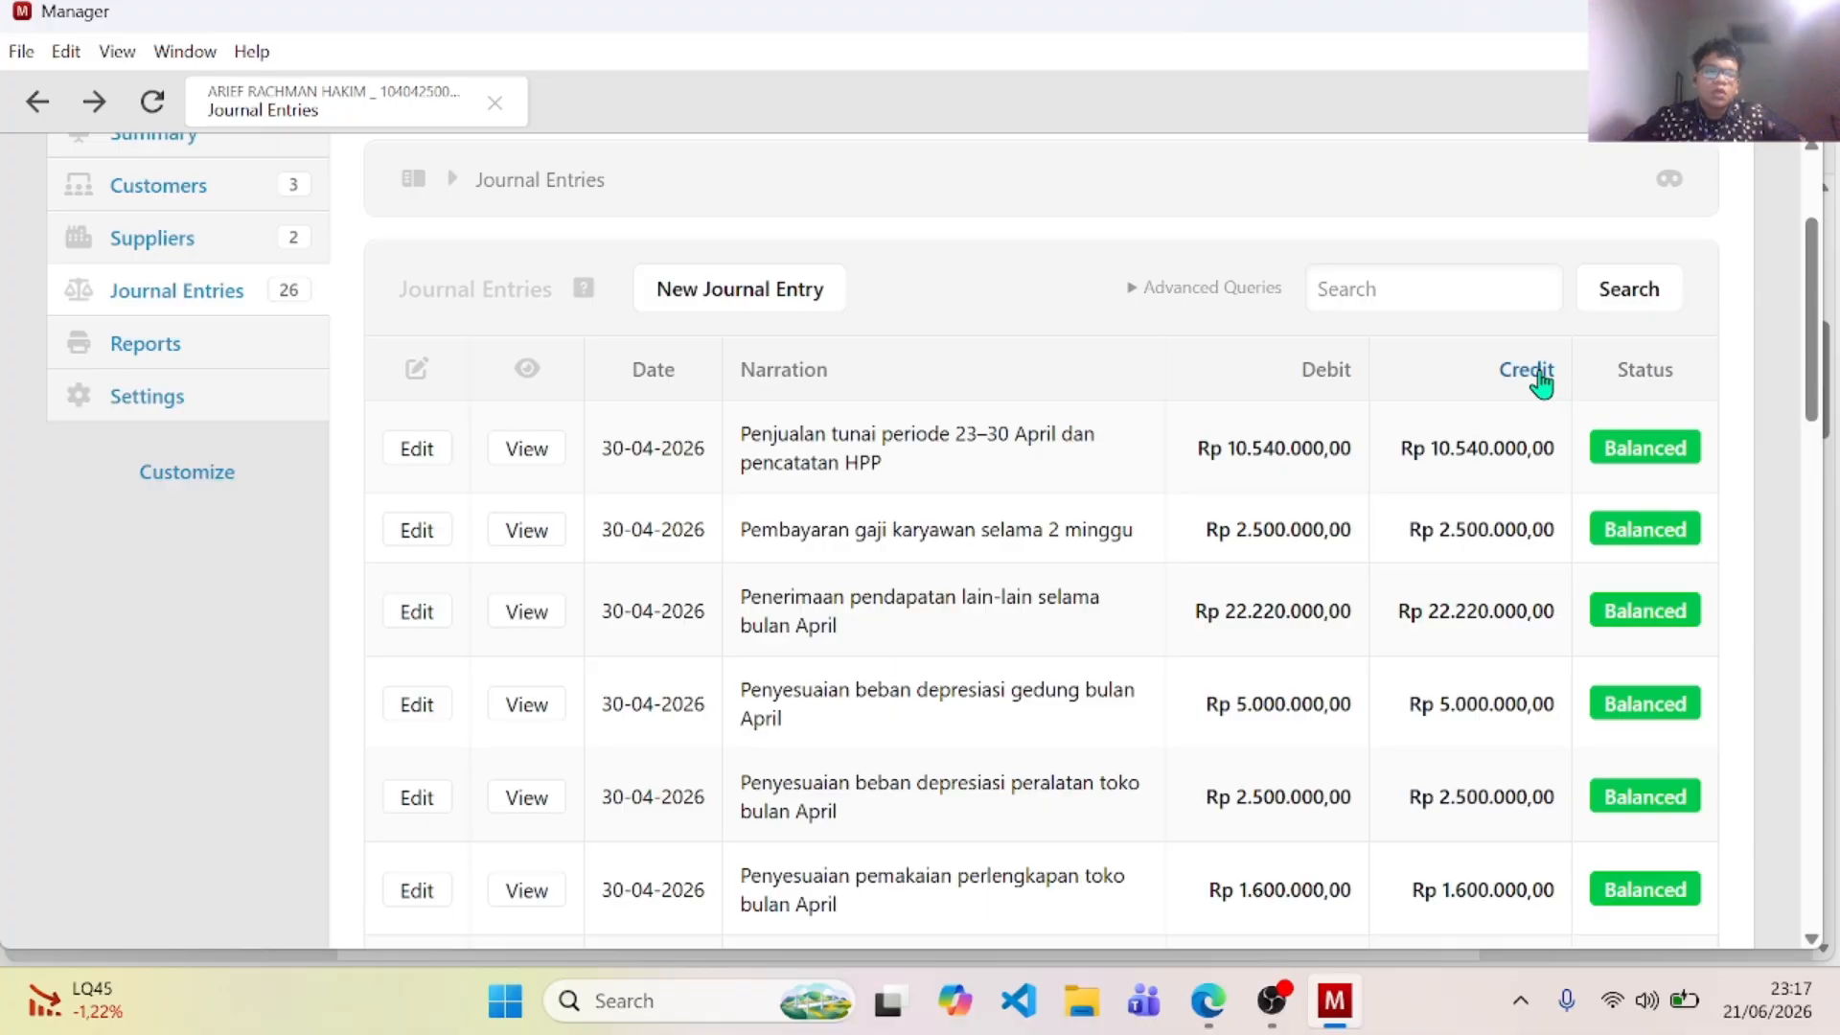
# Step: Open the 30 April cash sales entry for 23–30 April, check its cash, sales, HPP and inventory lines, and leave without saving
pyautogui.click(416, 448)
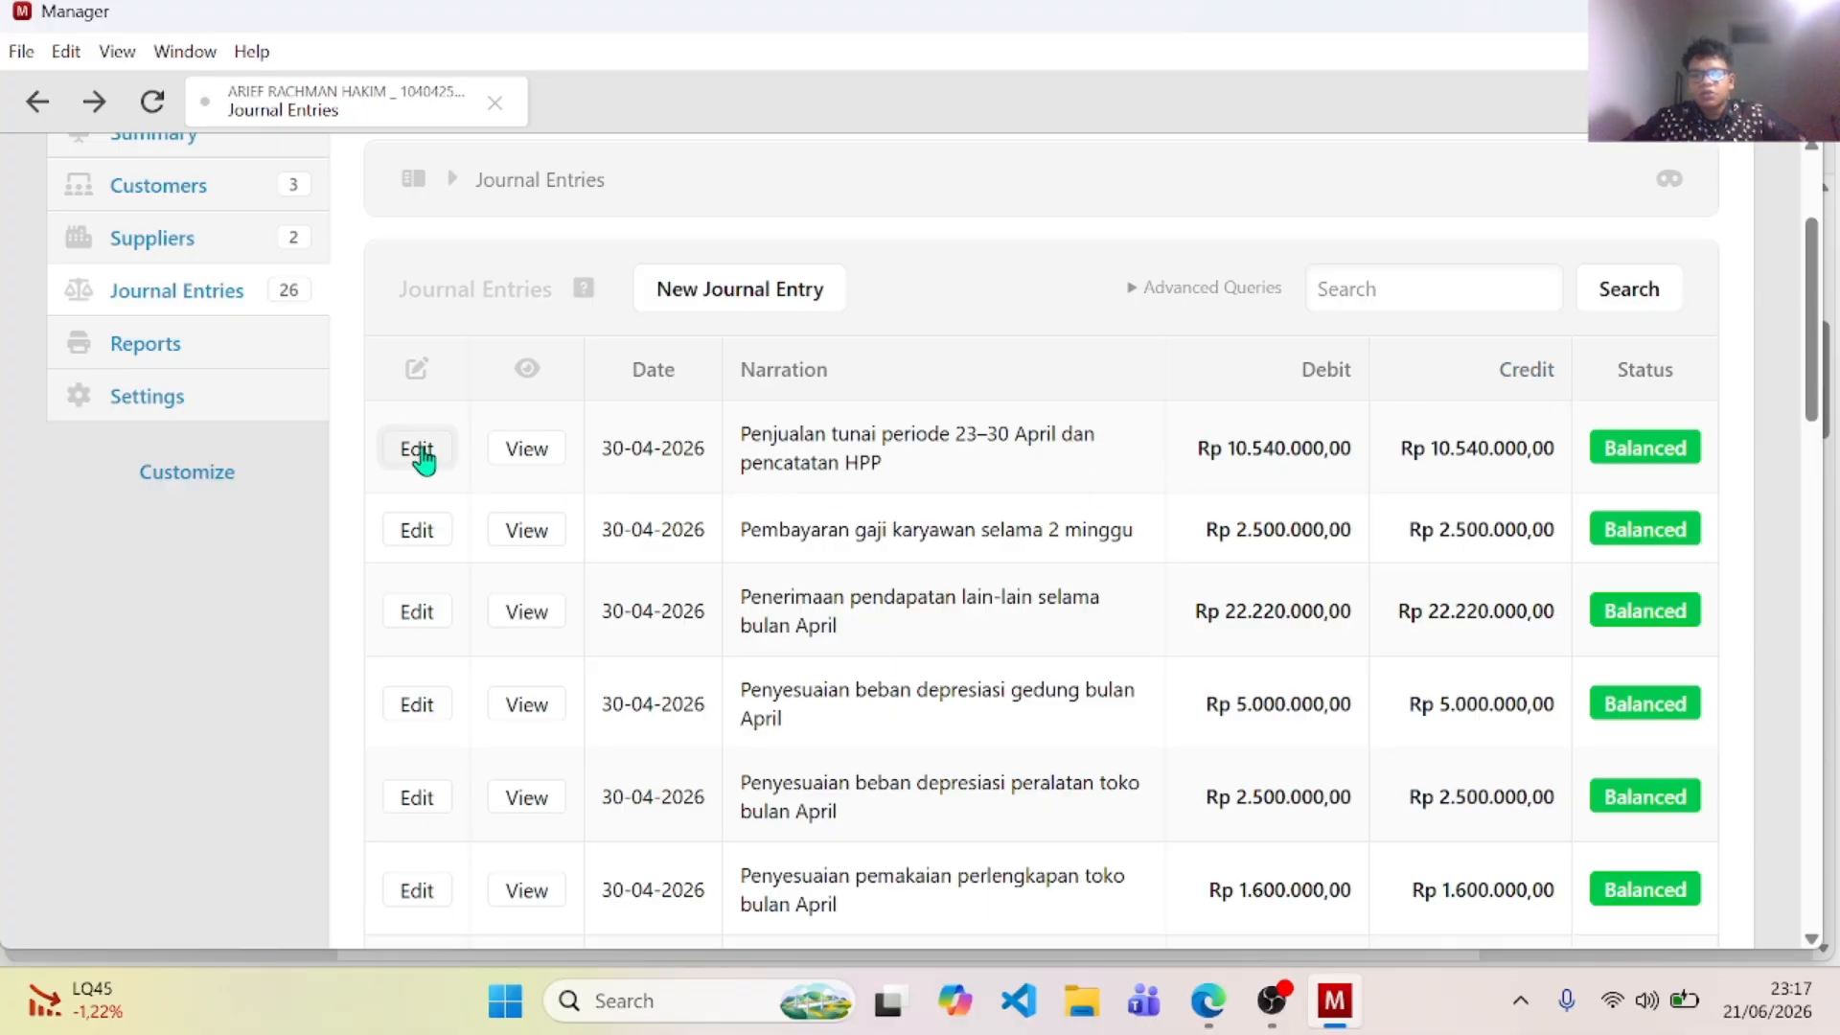
pyautogui.scroll(-5, 768, 554)
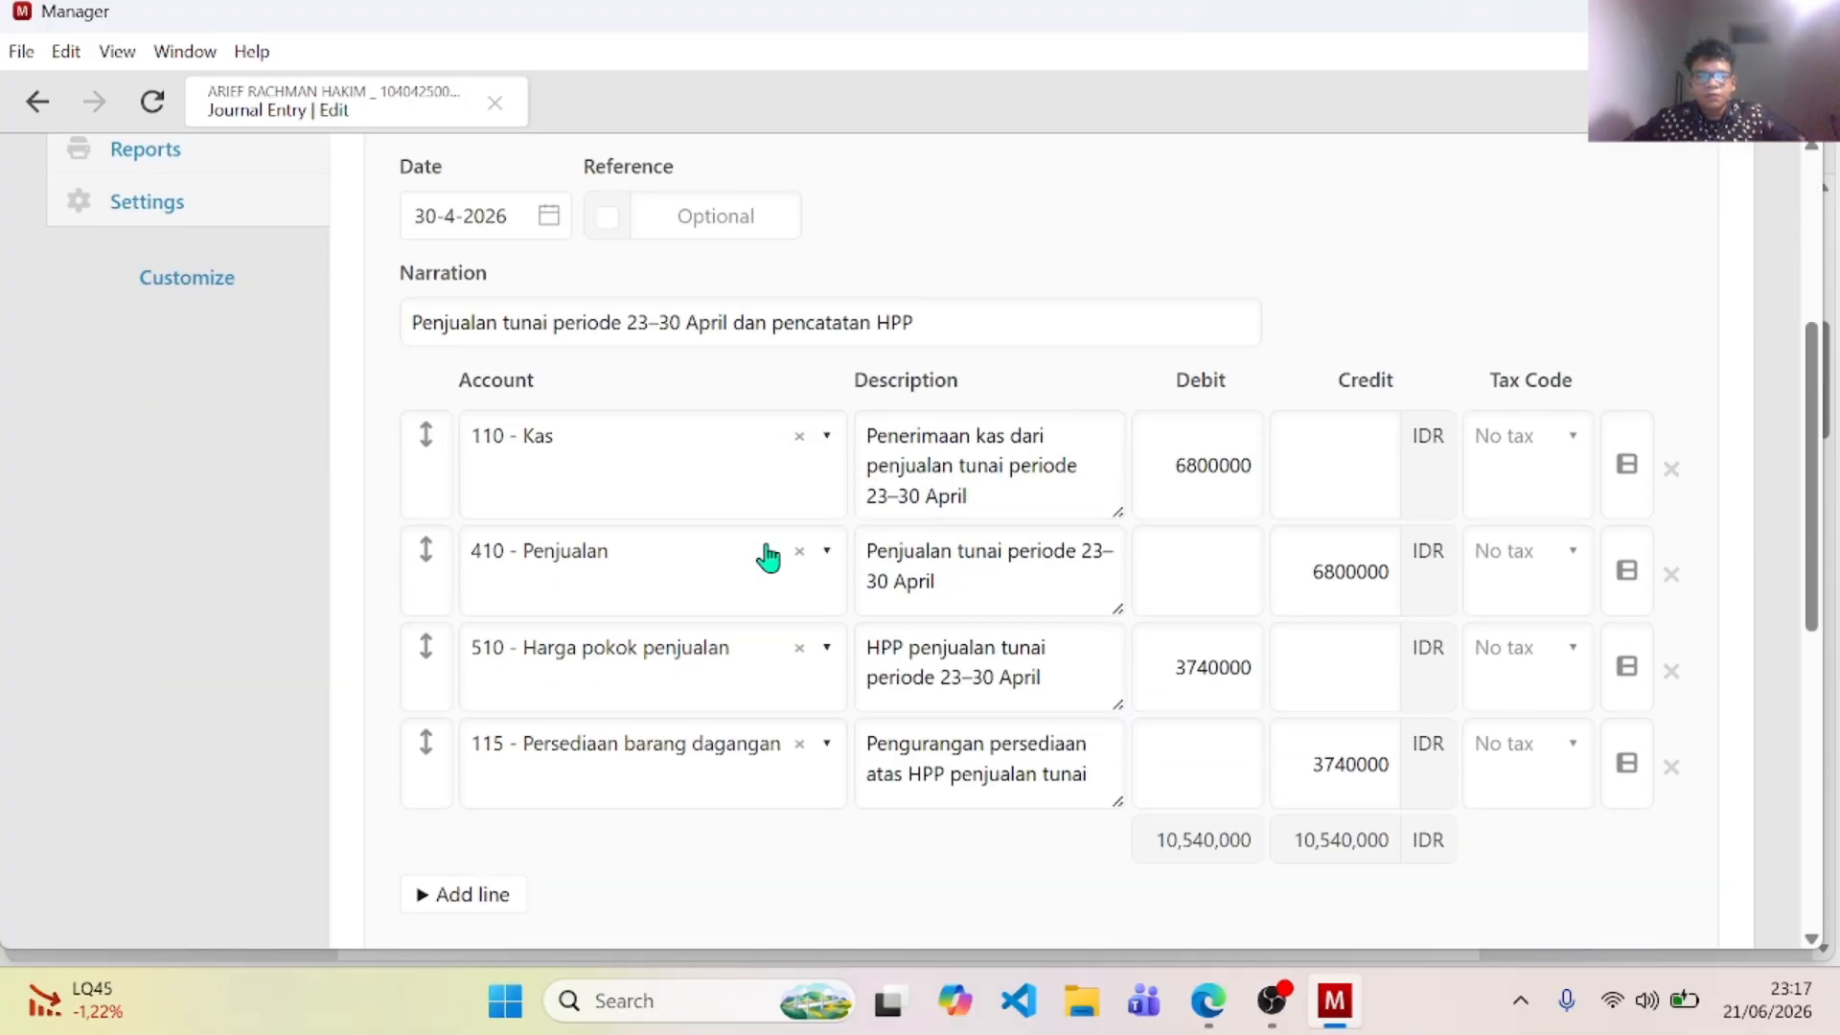
pyautogui.scroll(-2, 762, 554)
pyautogui.scroll(3, 707, 535)
pyautogui.scroll(-2, 518, 462)
pyautogui.click(34, 120)
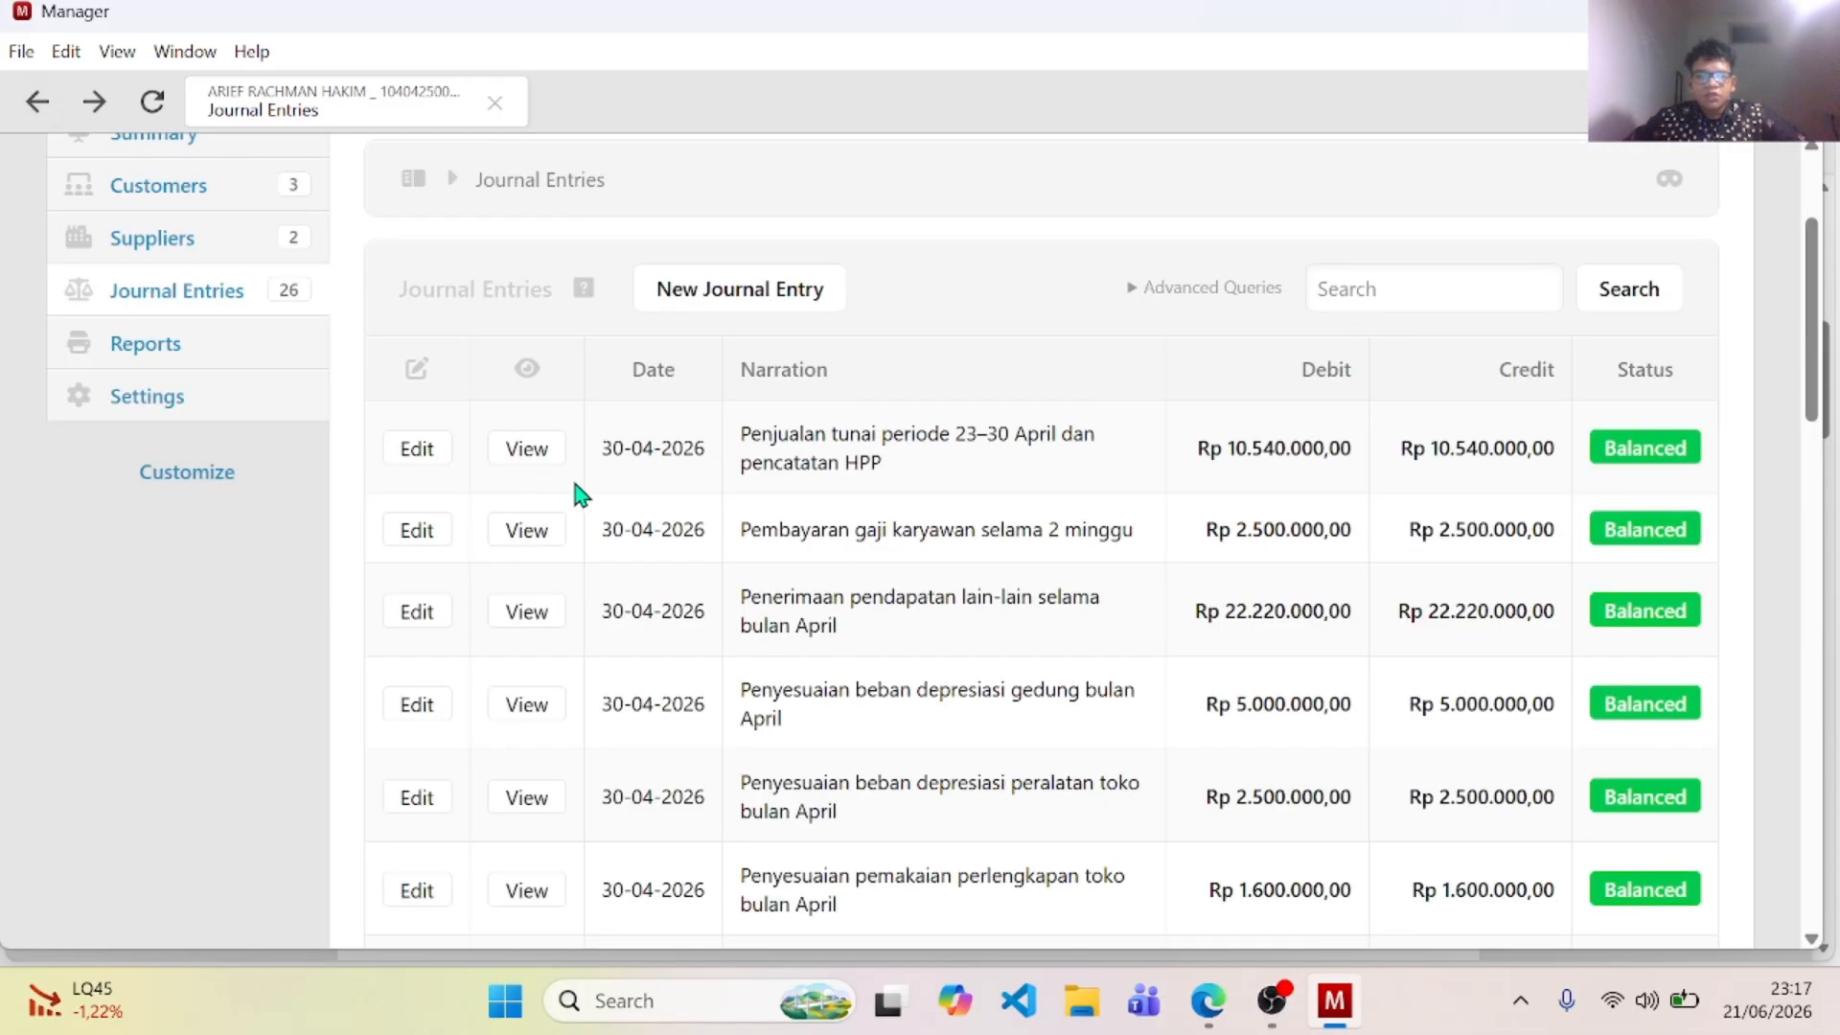
# Step: Switch to the assessment PDF in Edge and look through the April 2026 transaction tables
pyautogui.hotkey('alt', 'Tab')
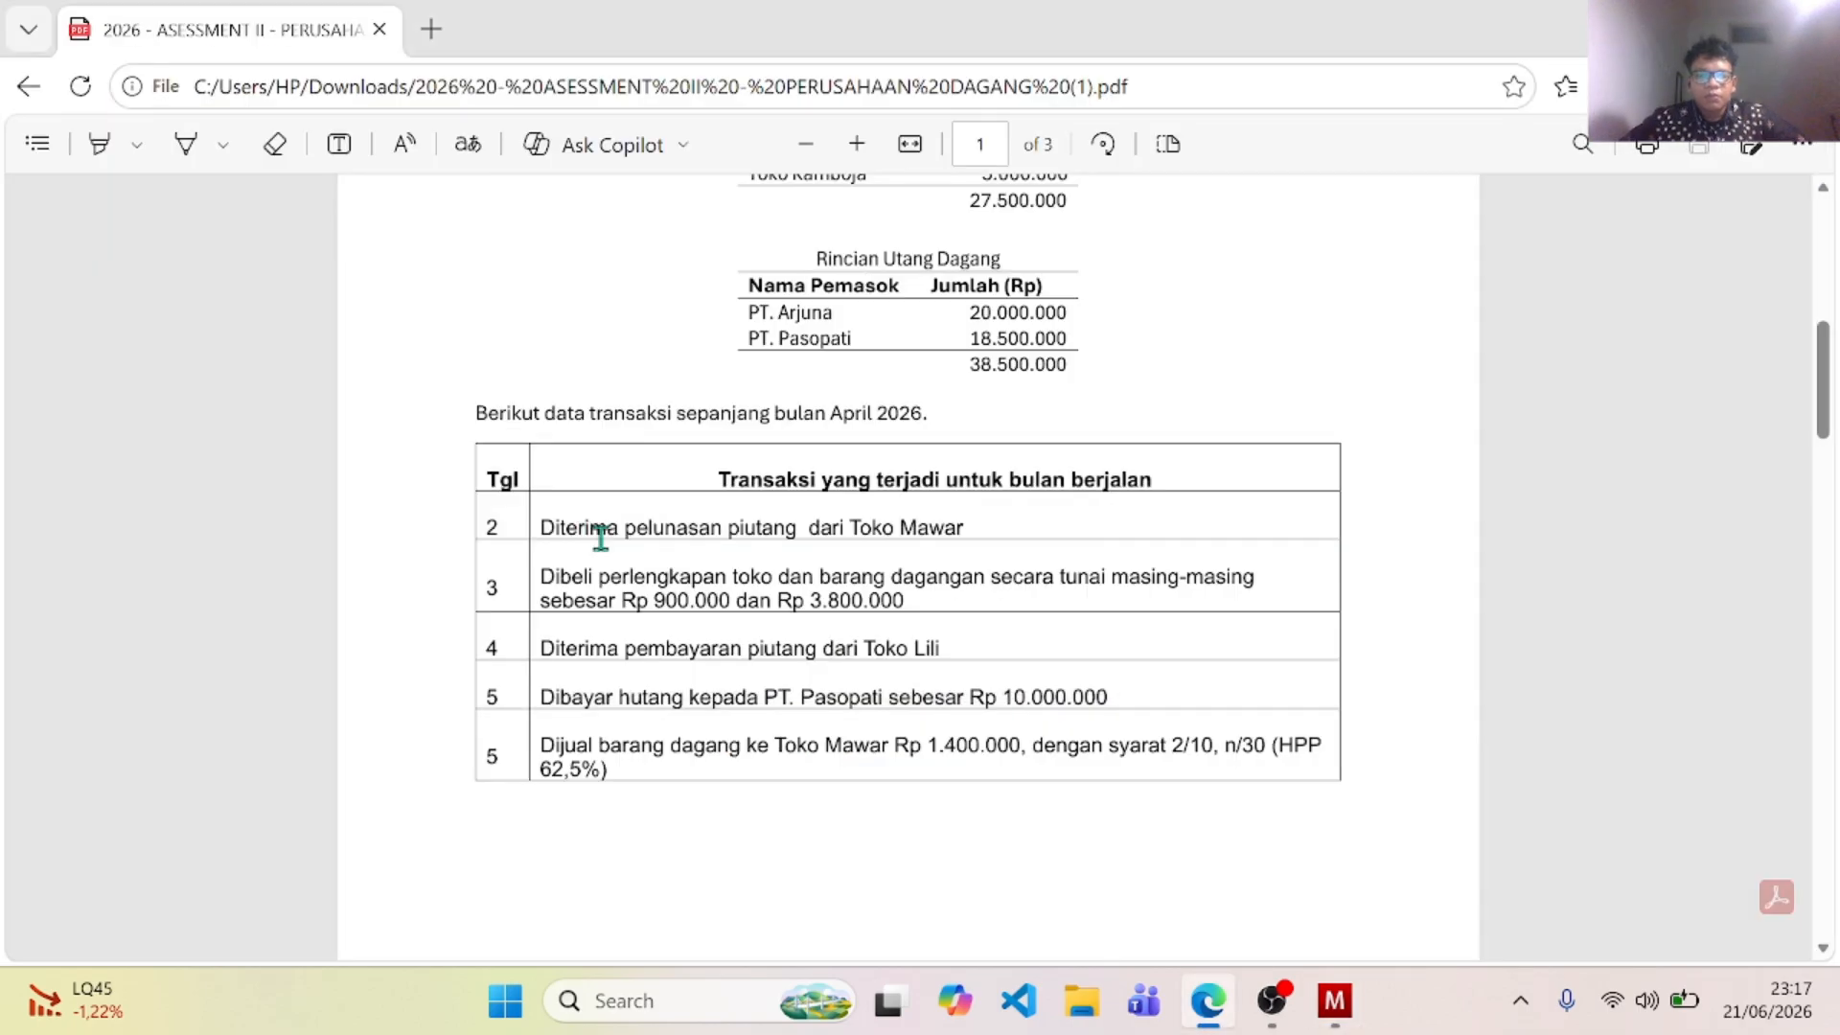
pyautogui.scroll(5, 930, 579)
pyautogui.scroll(-5, 930, 578)
pyautogui.scroll(-10, 934, 582)
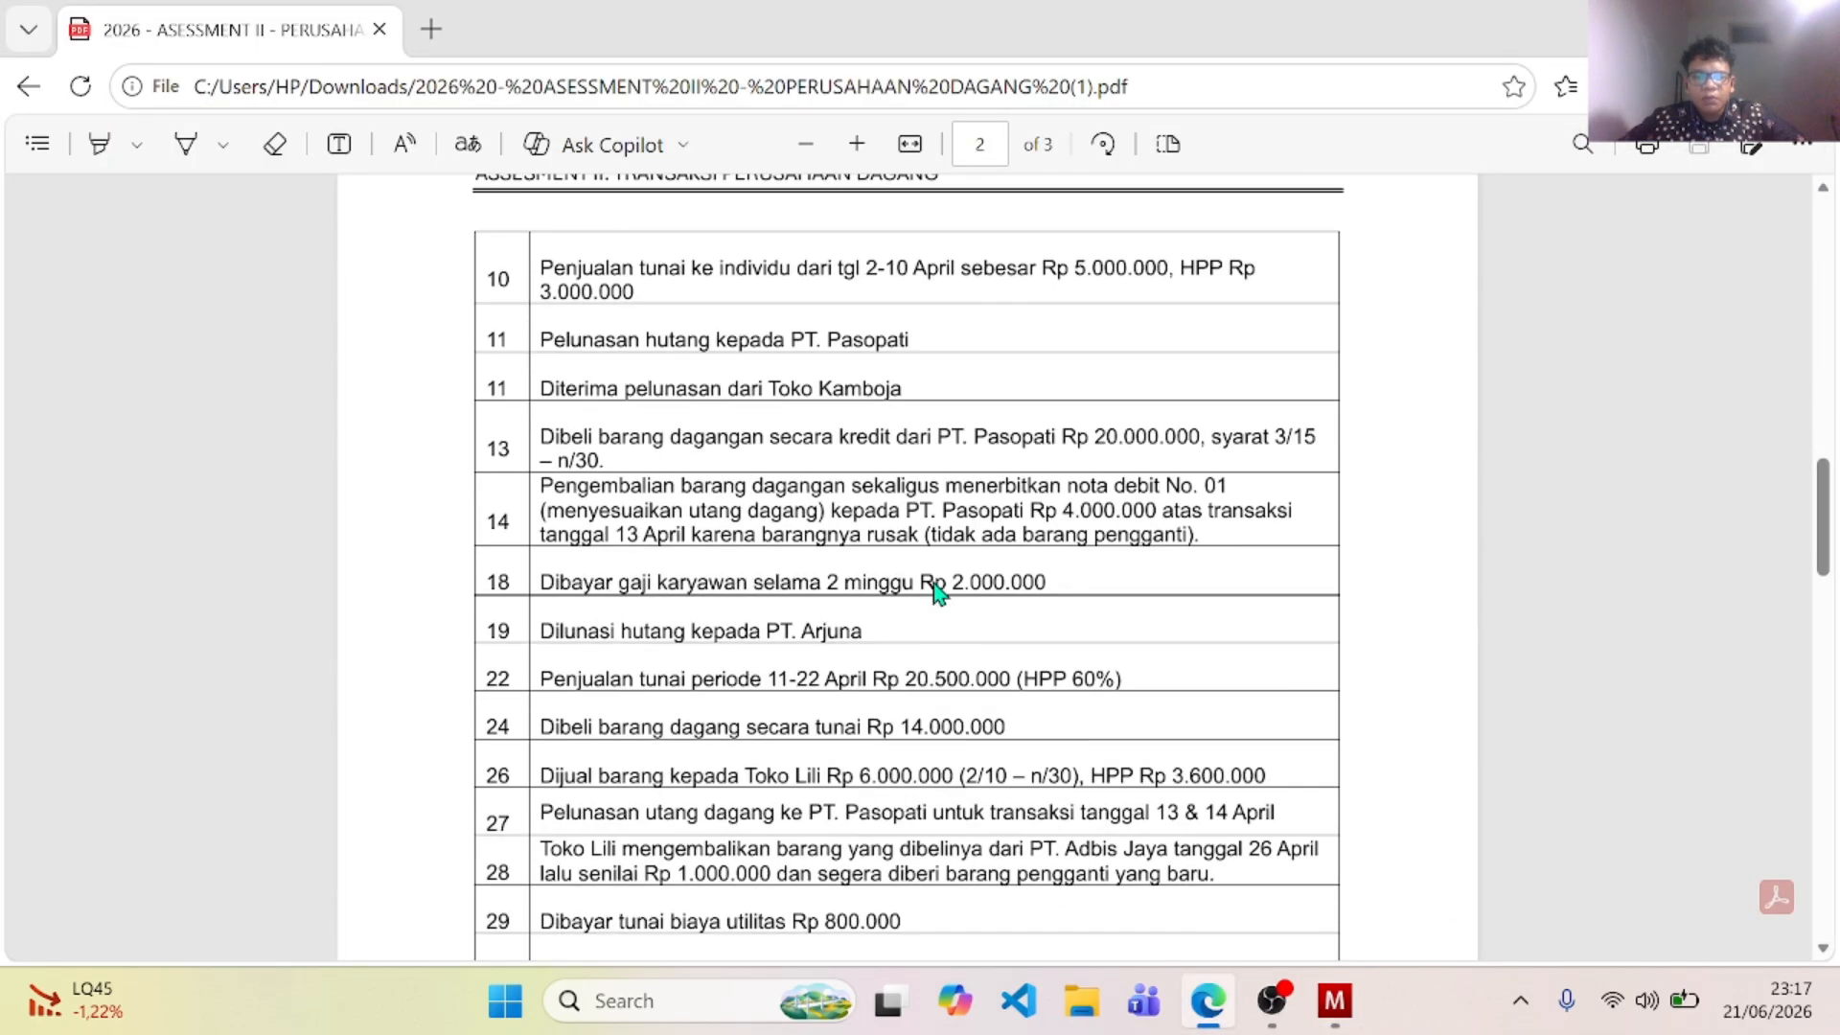
pyautogui.scroll(3, 933, 583)
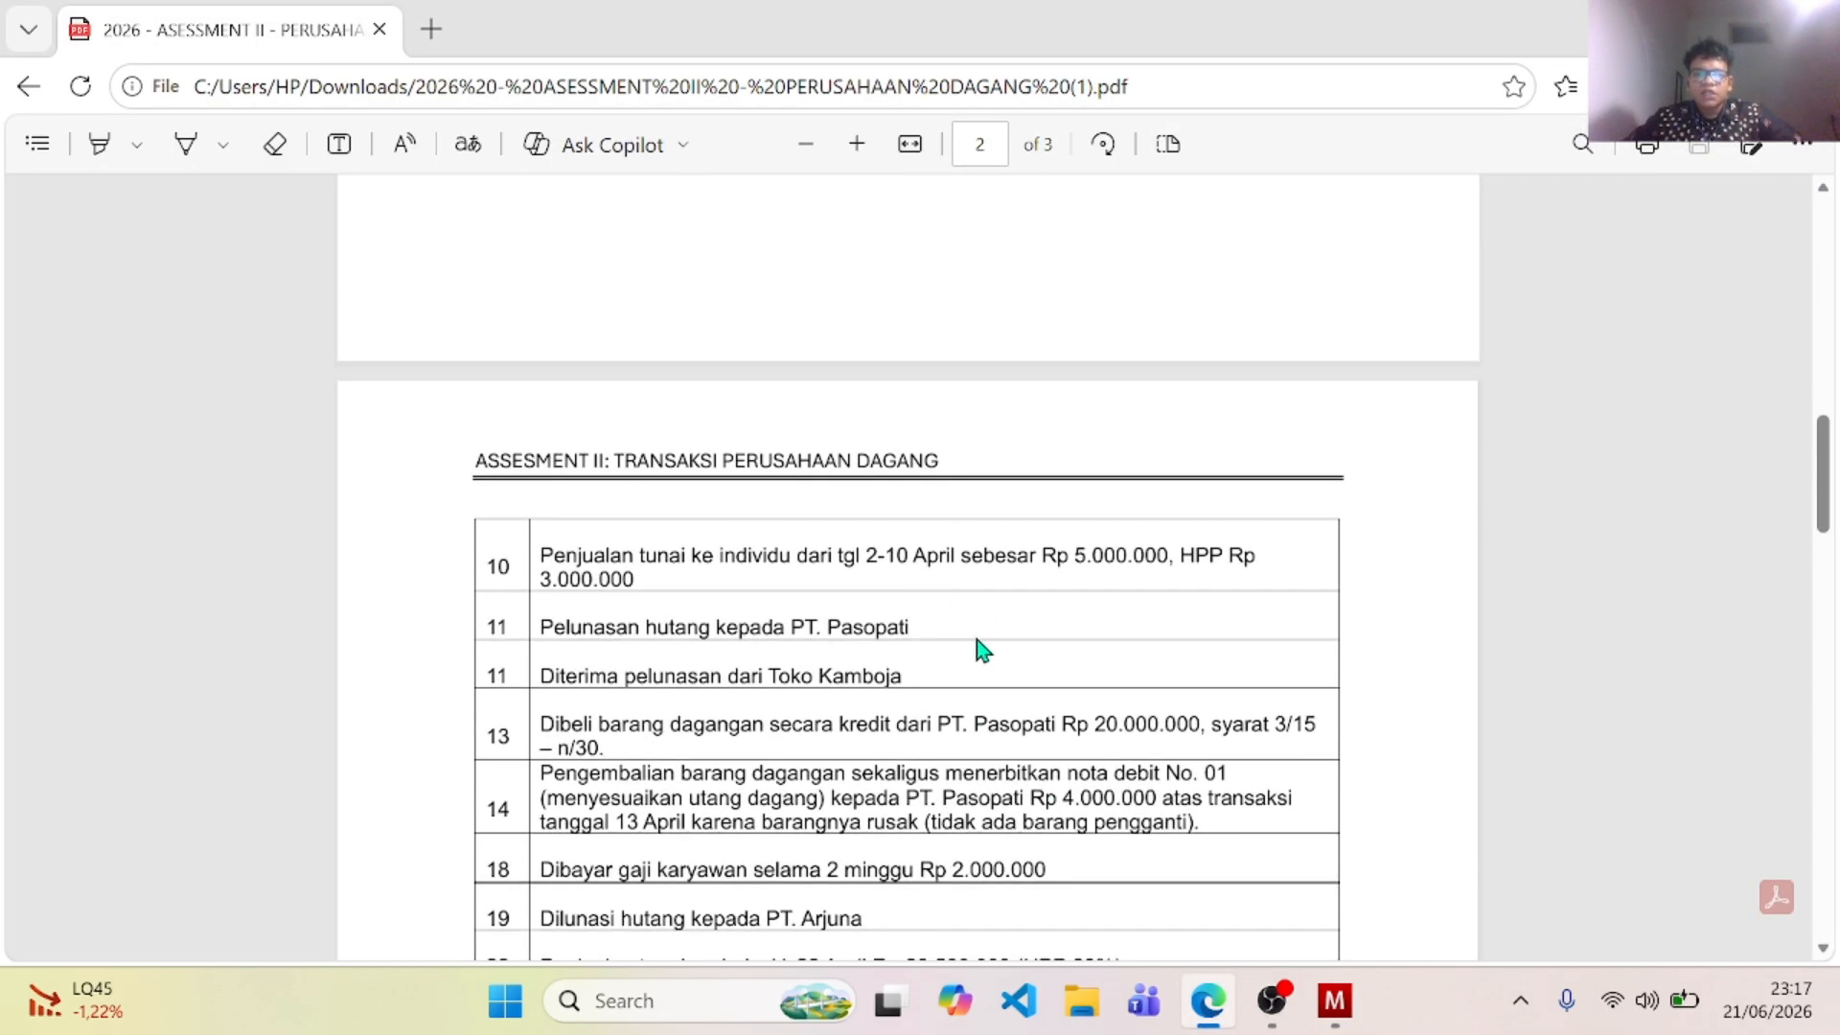
pyautogui.scroll(3, 924, 577)
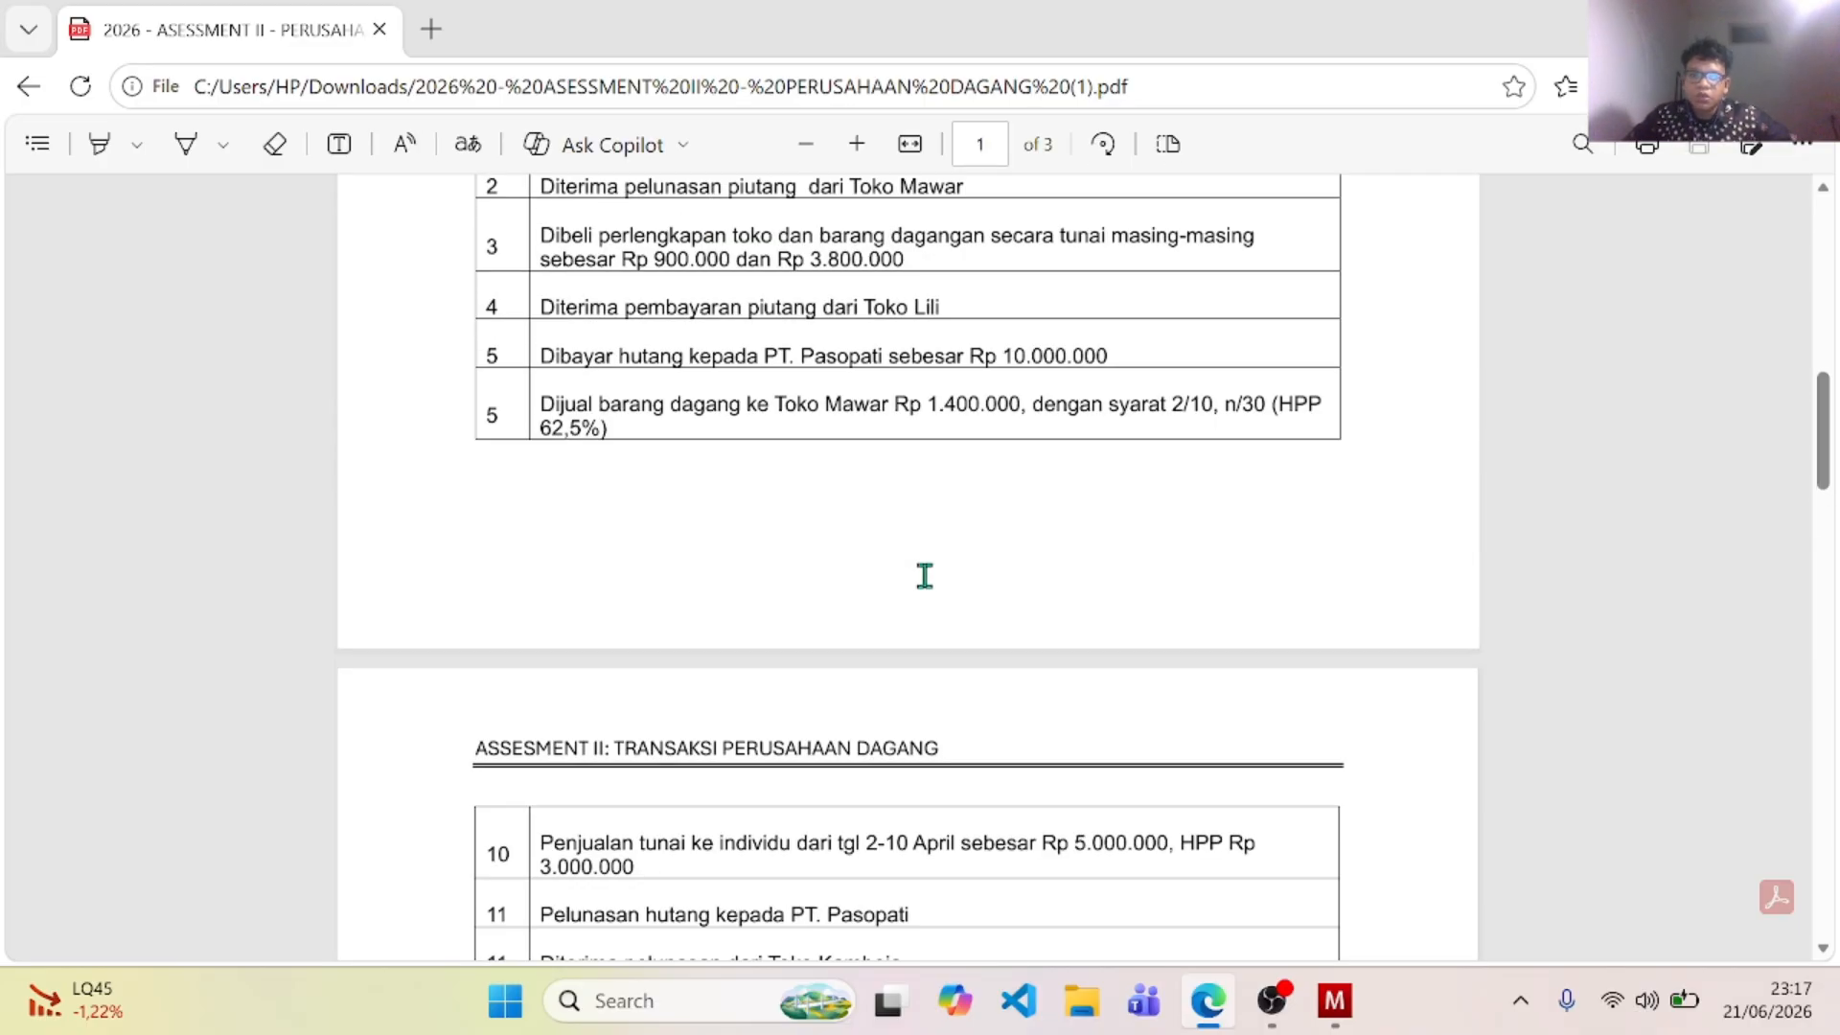
pyautogui.scroll(4, 924, 577)
pyautogui.scroll(-20, 925, 577)
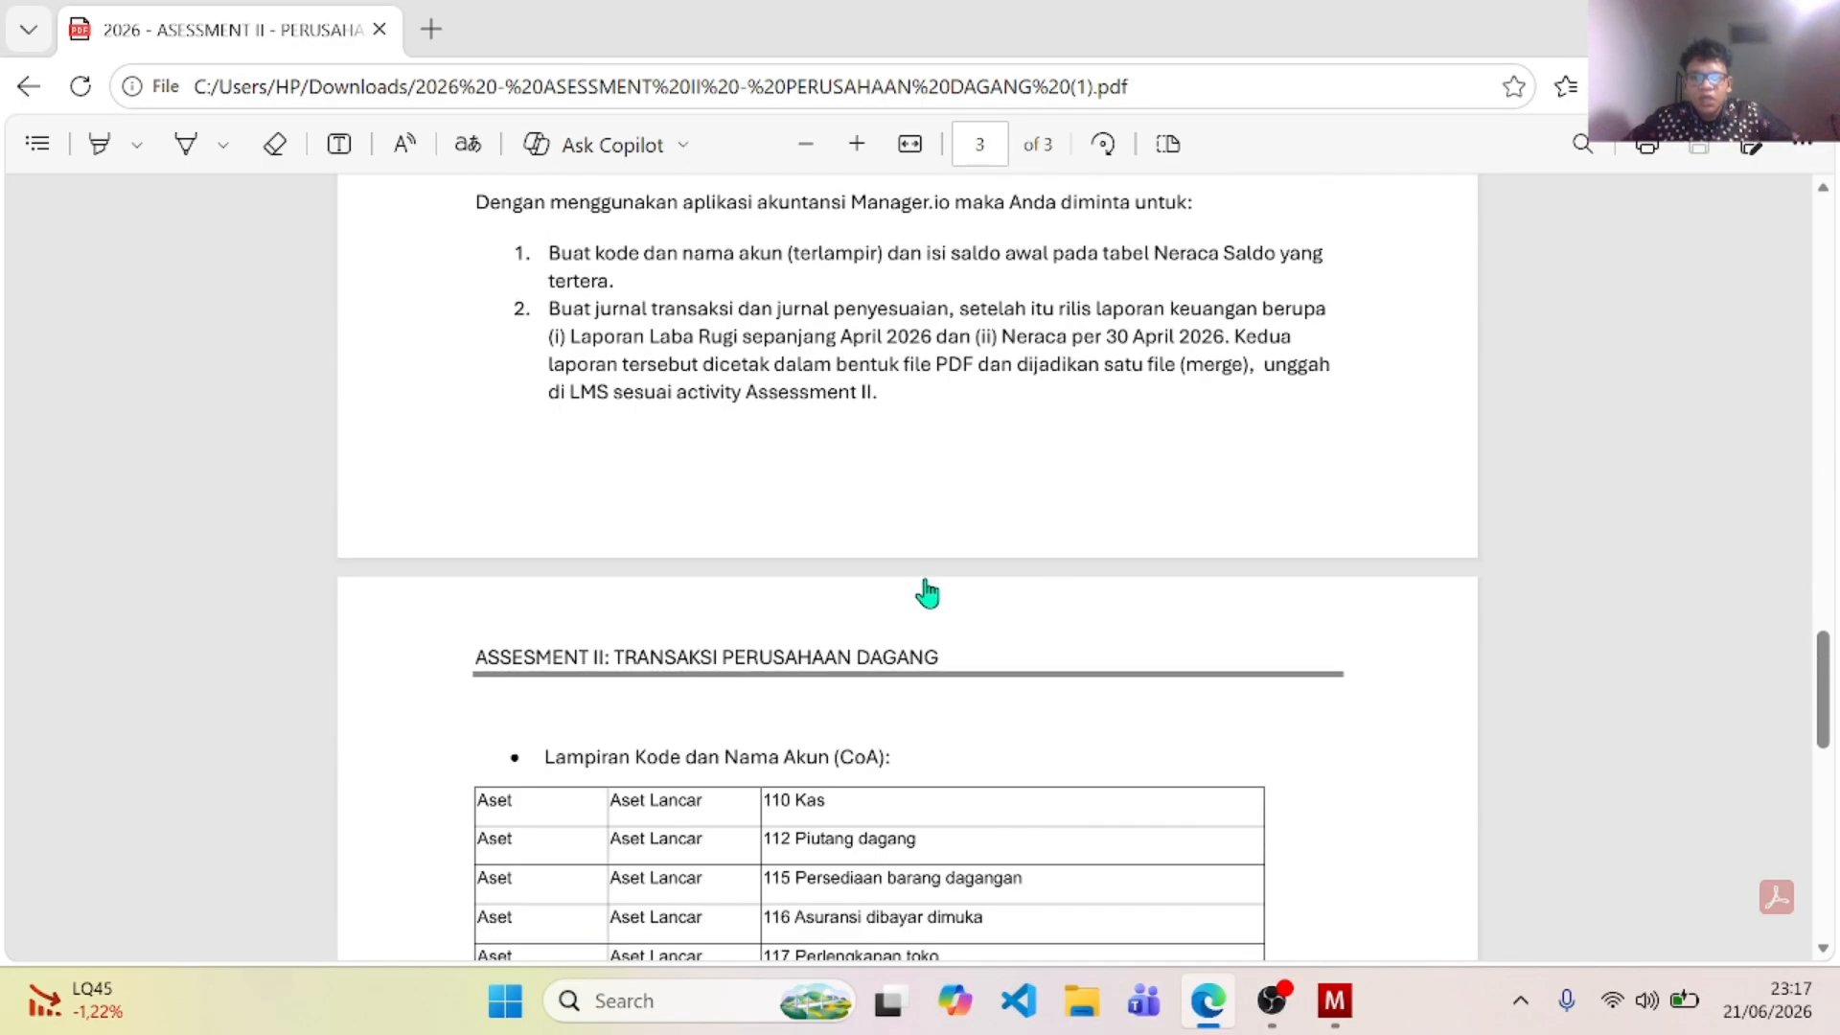
# Step: Highlight the Penyesuaian items in the assessment PDF and the first task about creating account codes and opening balances while reading them
pyautogui.scroll(3, 927, 592)
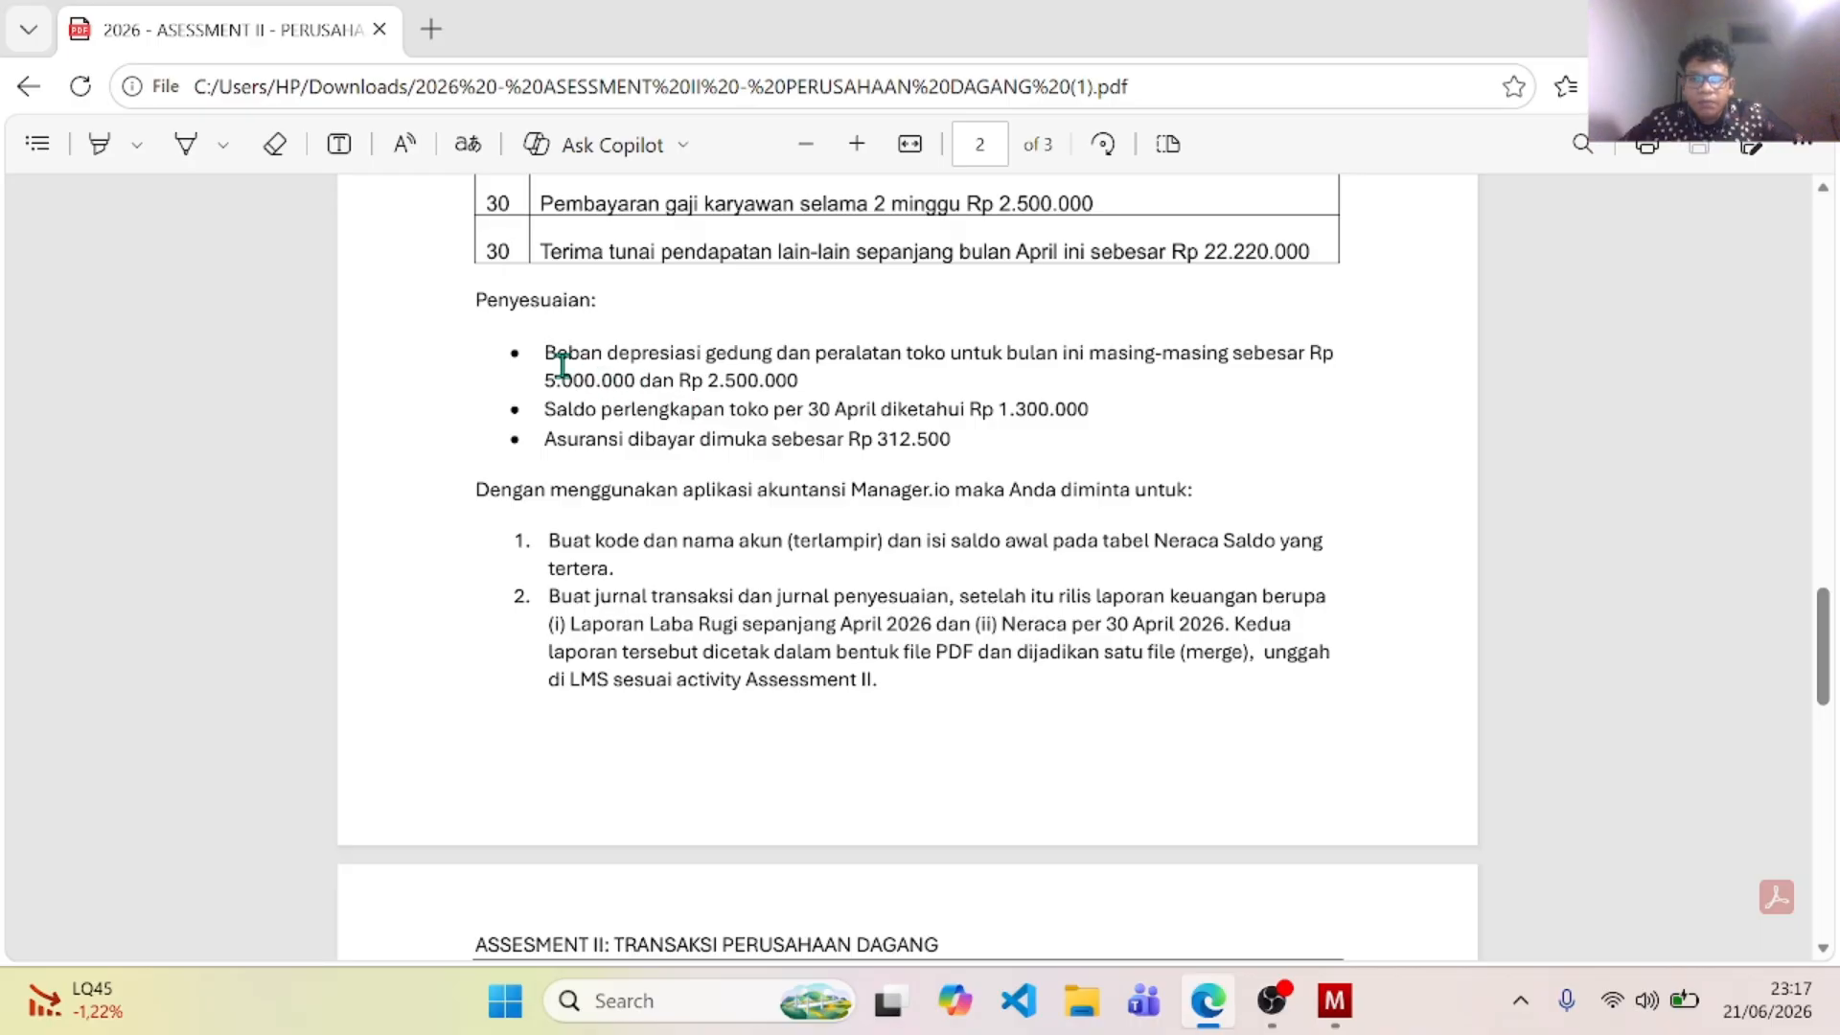
pyautogui.moveTo(474, 300); pyautogui.dragTo(968, 436)
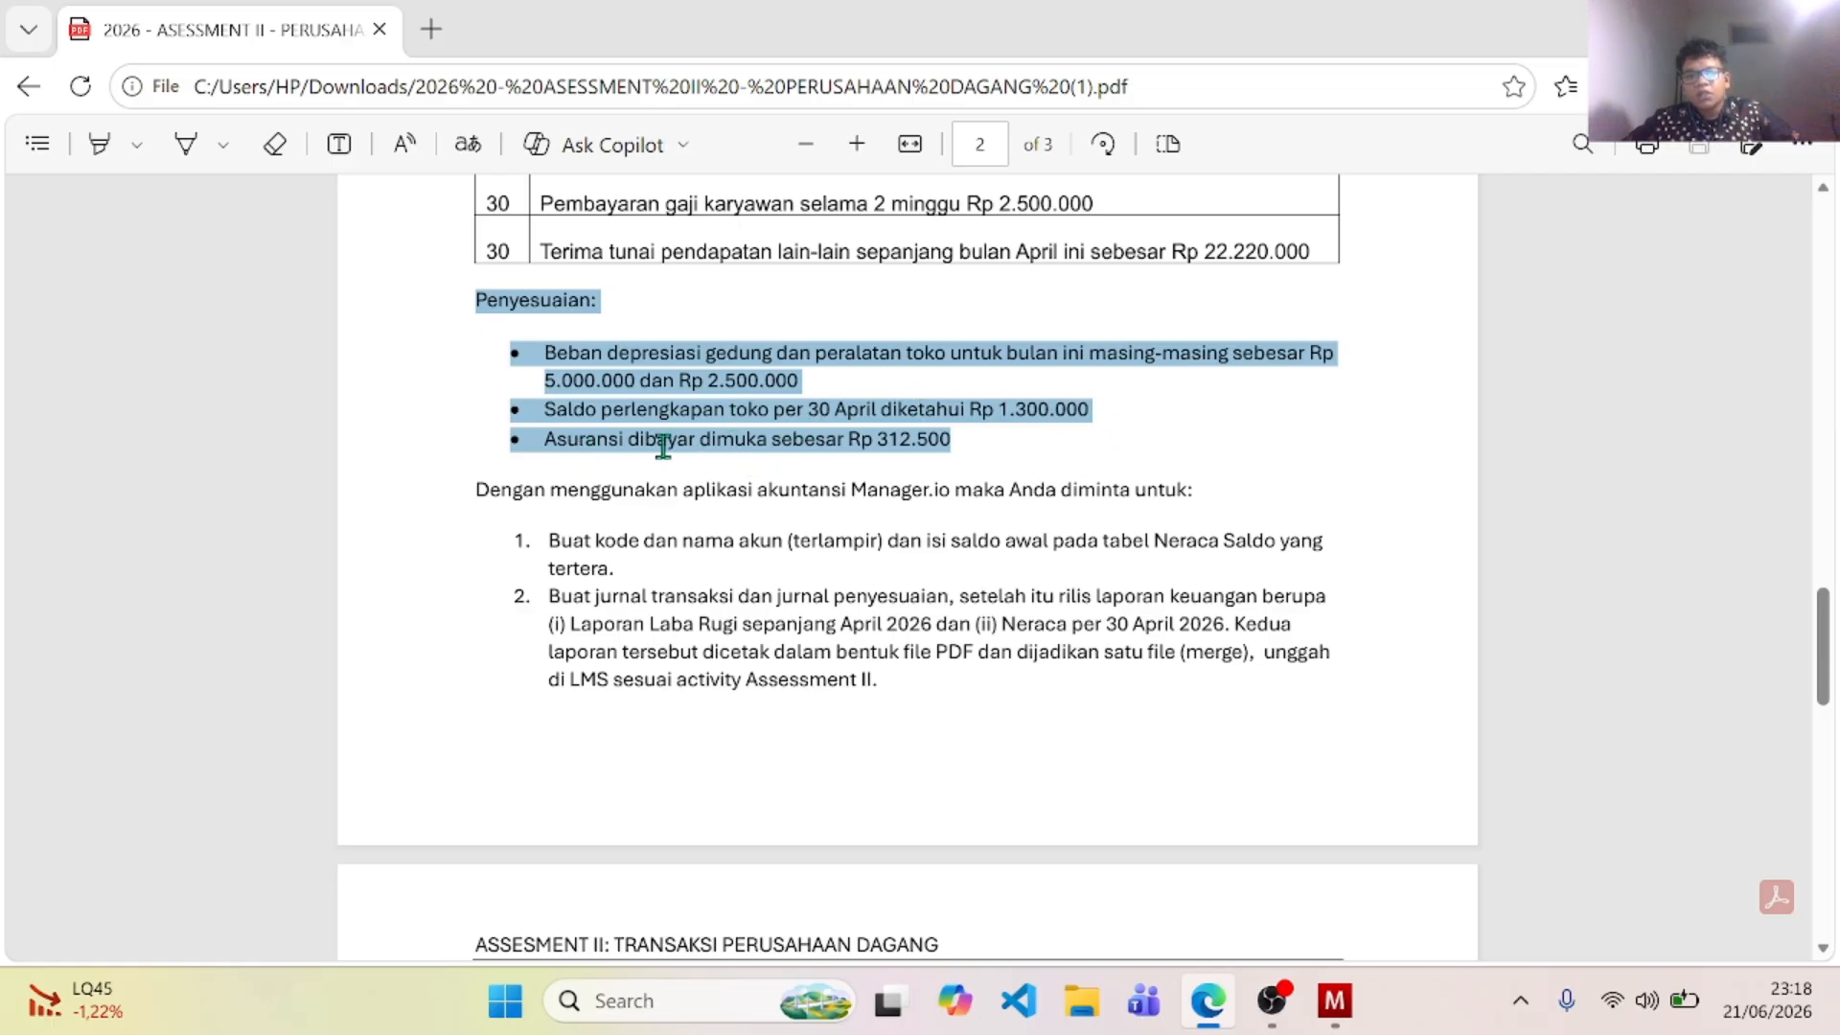
pyautogui.click(979, 460)
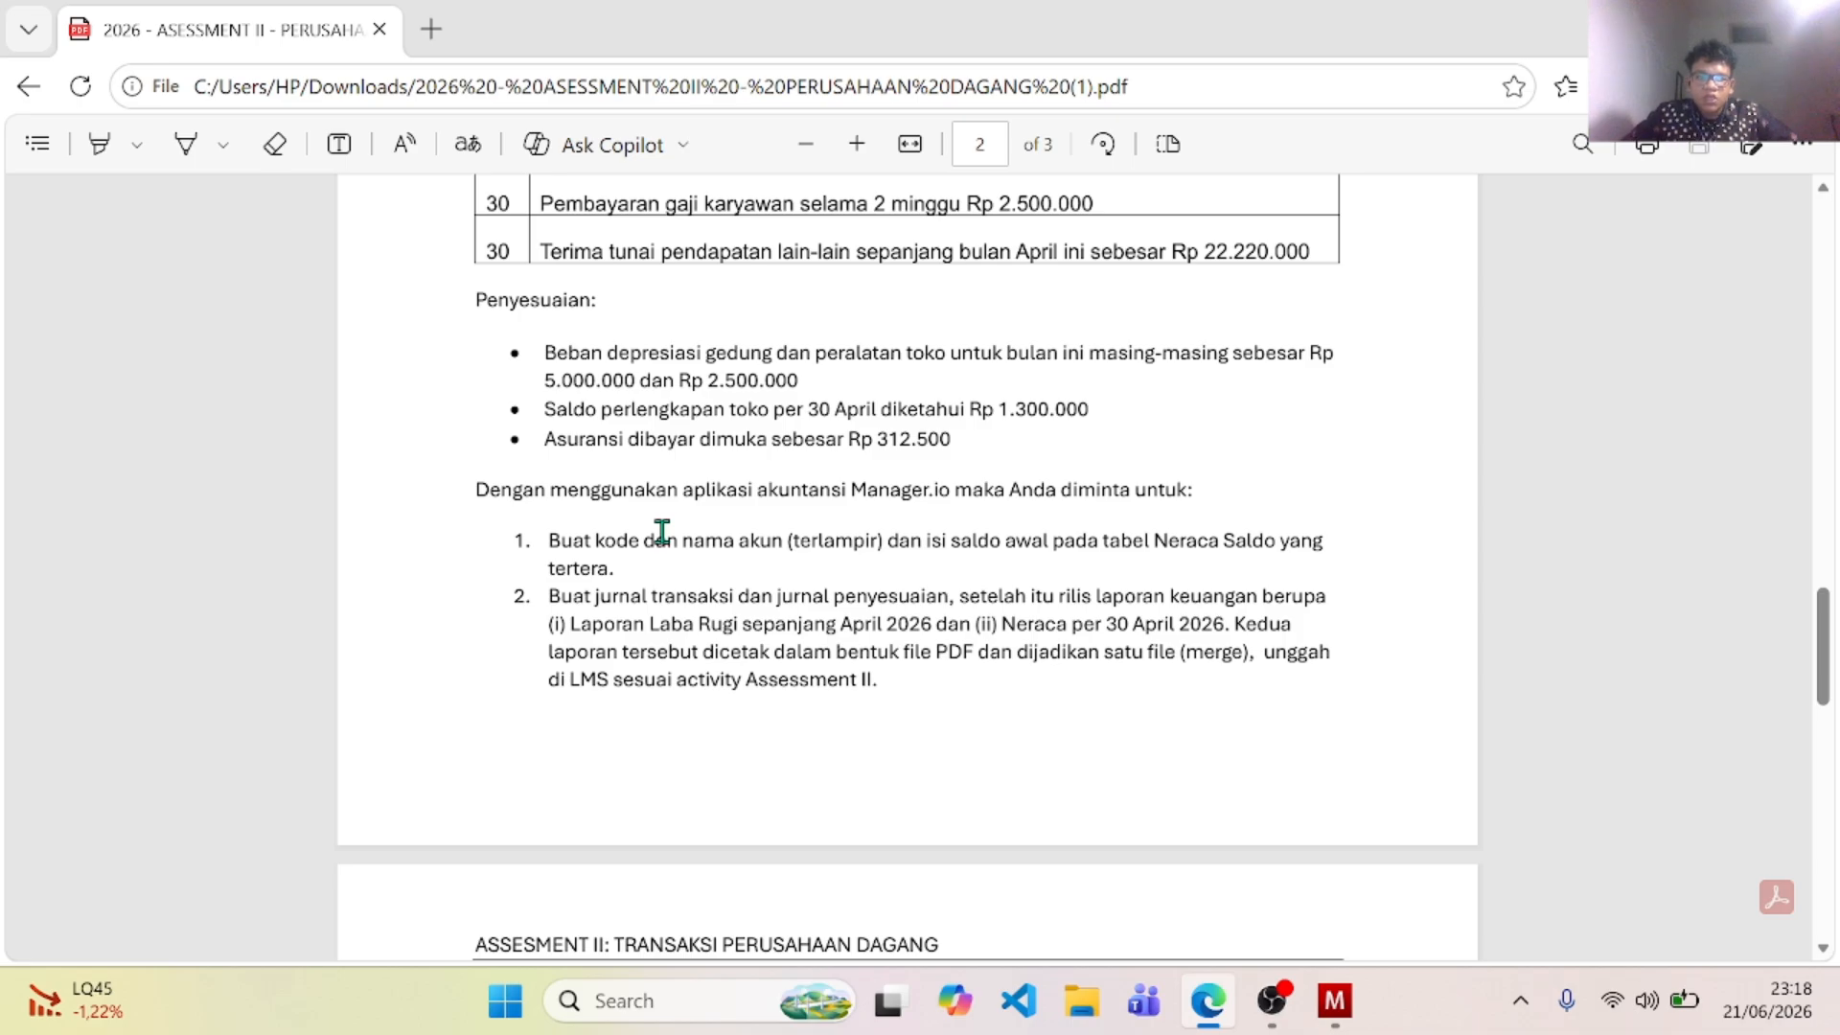
pyautogui.moveTo(519, 534)
pyautogui.mouseDown()
pyautogui.moveTo(627, 554)
pyautogui.moveTo(629, 571)
pyautogui.mouseUp()
pyautogui.click(647, 599)
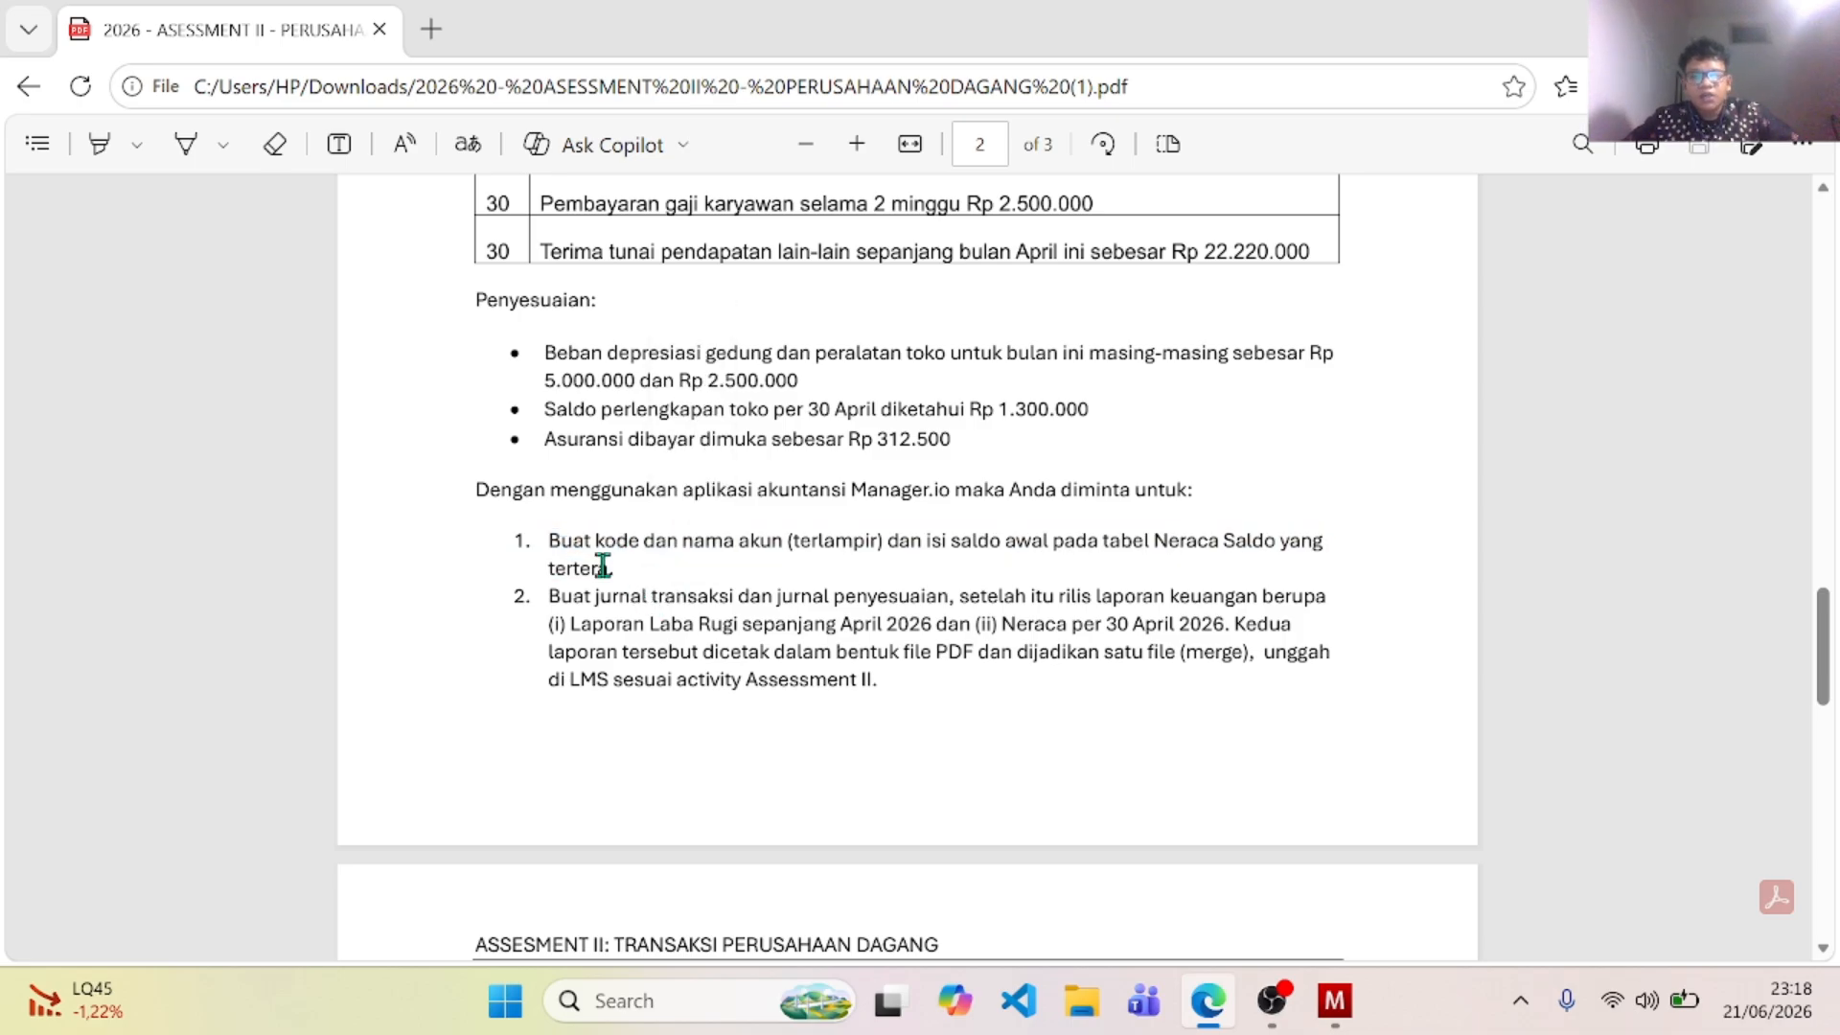
# Step: Read the second task on journals and financial reports, and look over the attached chart of accounts in the PDF
pyautogui.scroll(-1, 525, 589)
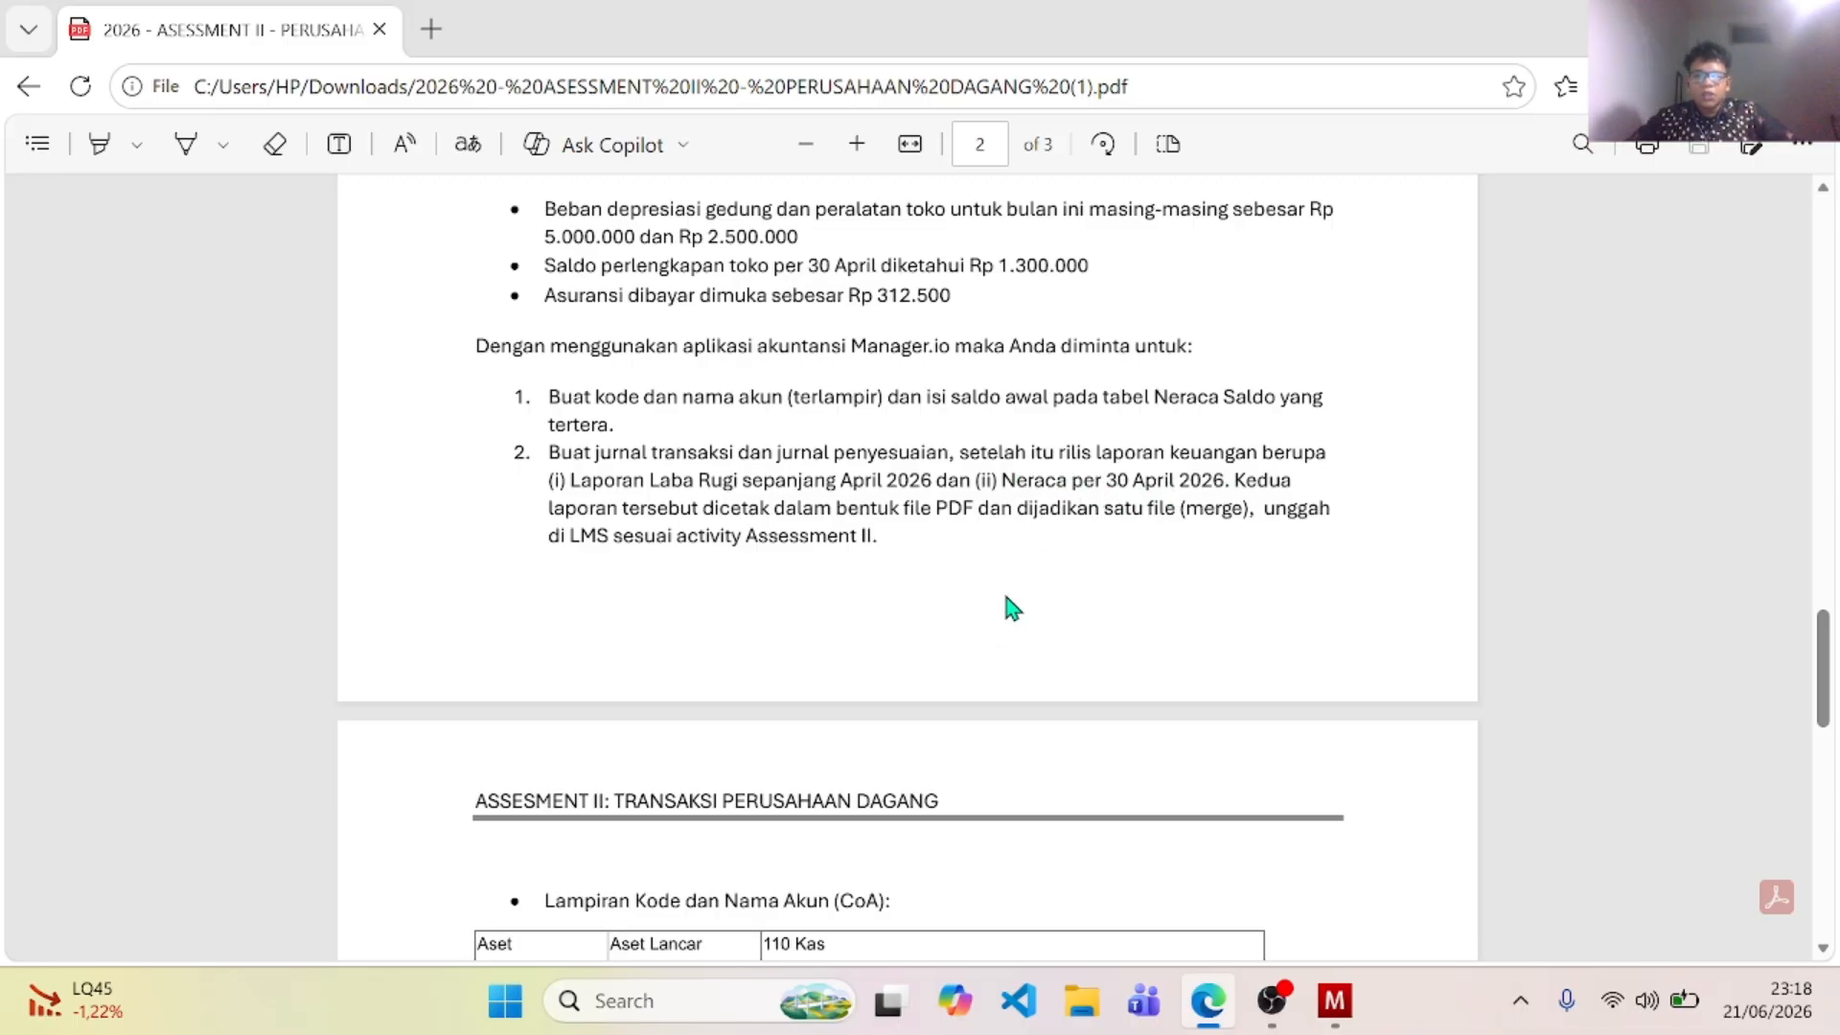
pyautogui.scroll(-10, 1008, 605)
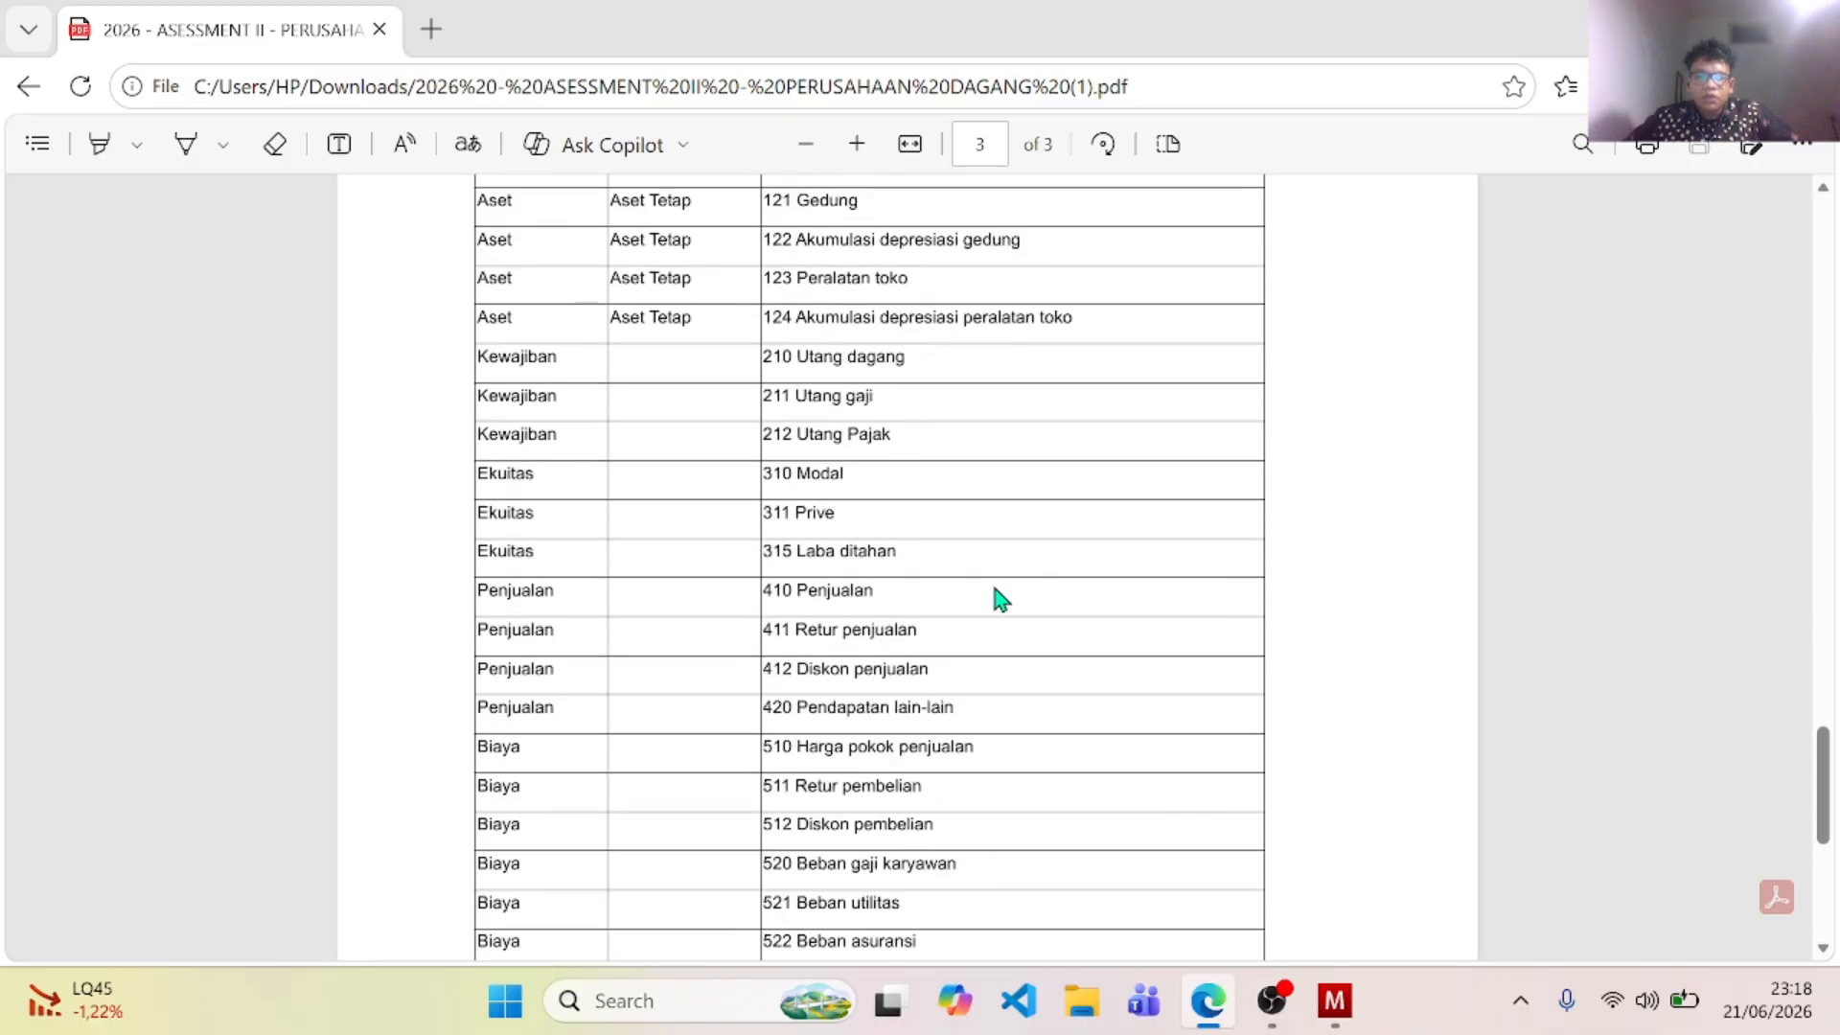
pyautogui.scroll(8, 992, 585)
# Step: Switch to Manager, open the saved April 2026 Profit and Loss Statement for editing, check its settings, and leave without saving
pyautogui.hotkey('alt', 'Tab')
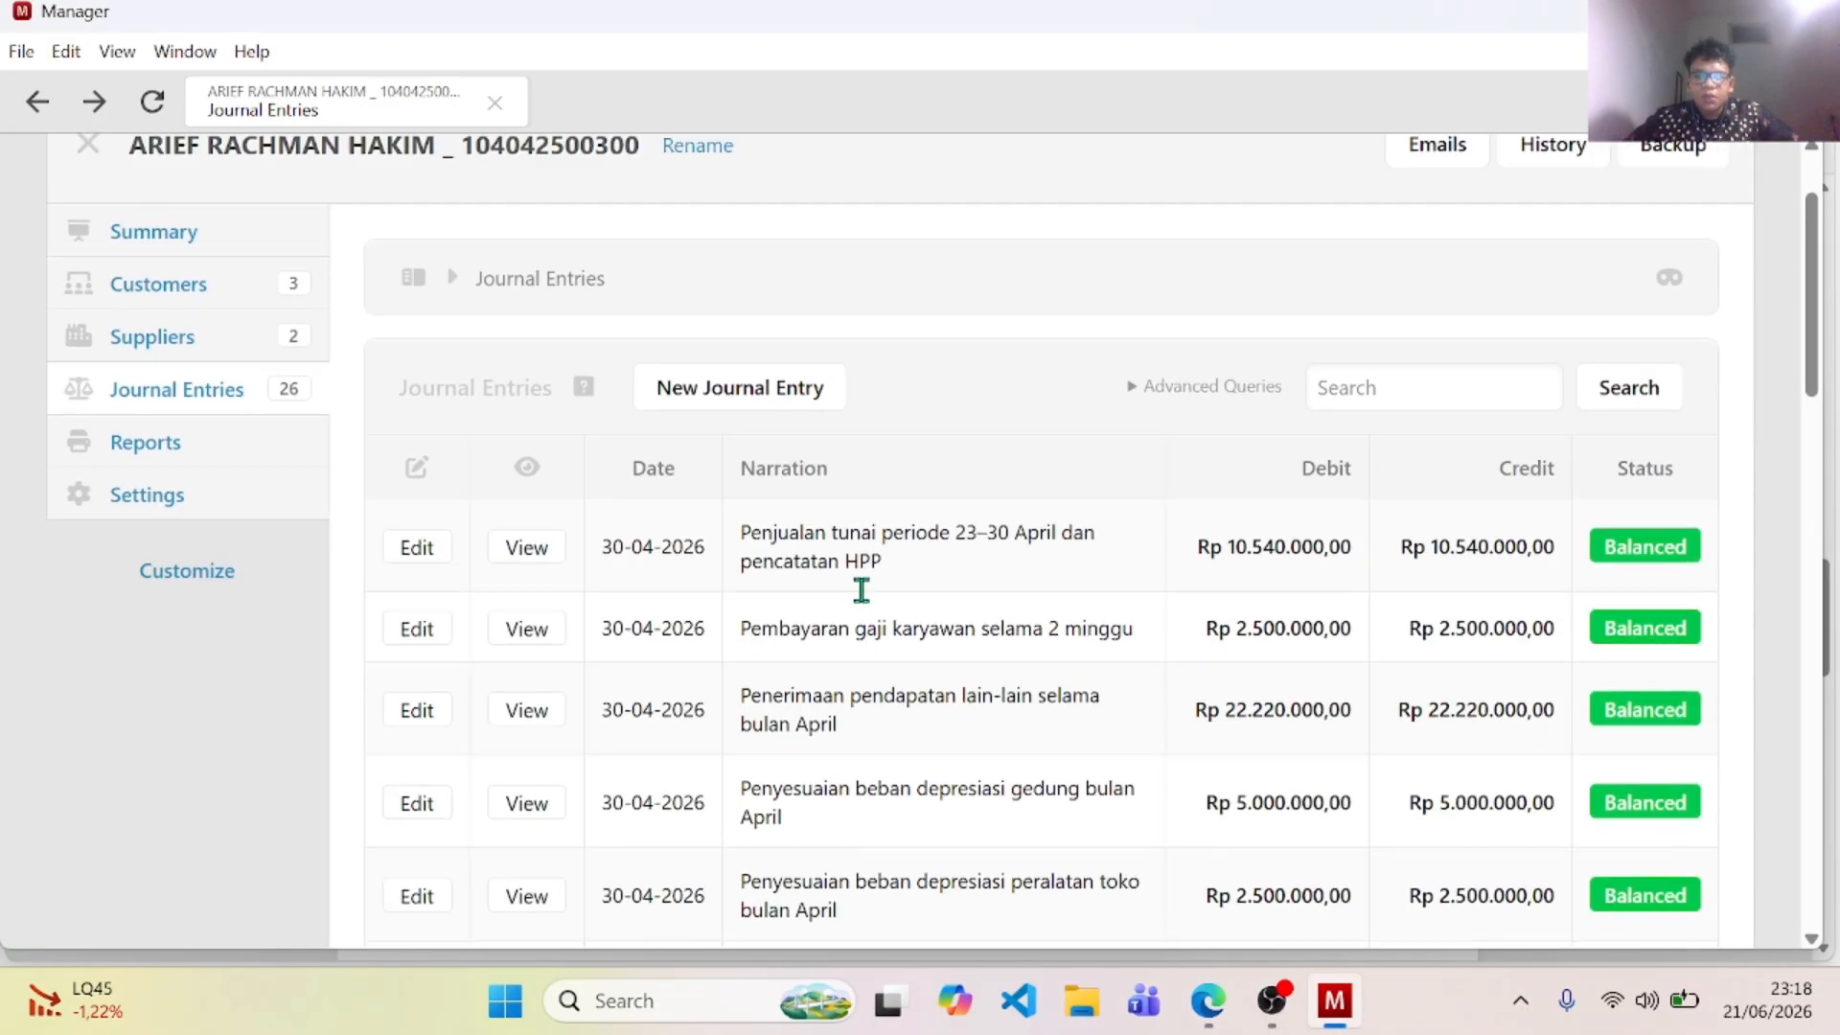
pyautogui.scroll(2, 860, 590)
pyautogui.click(169, 584)
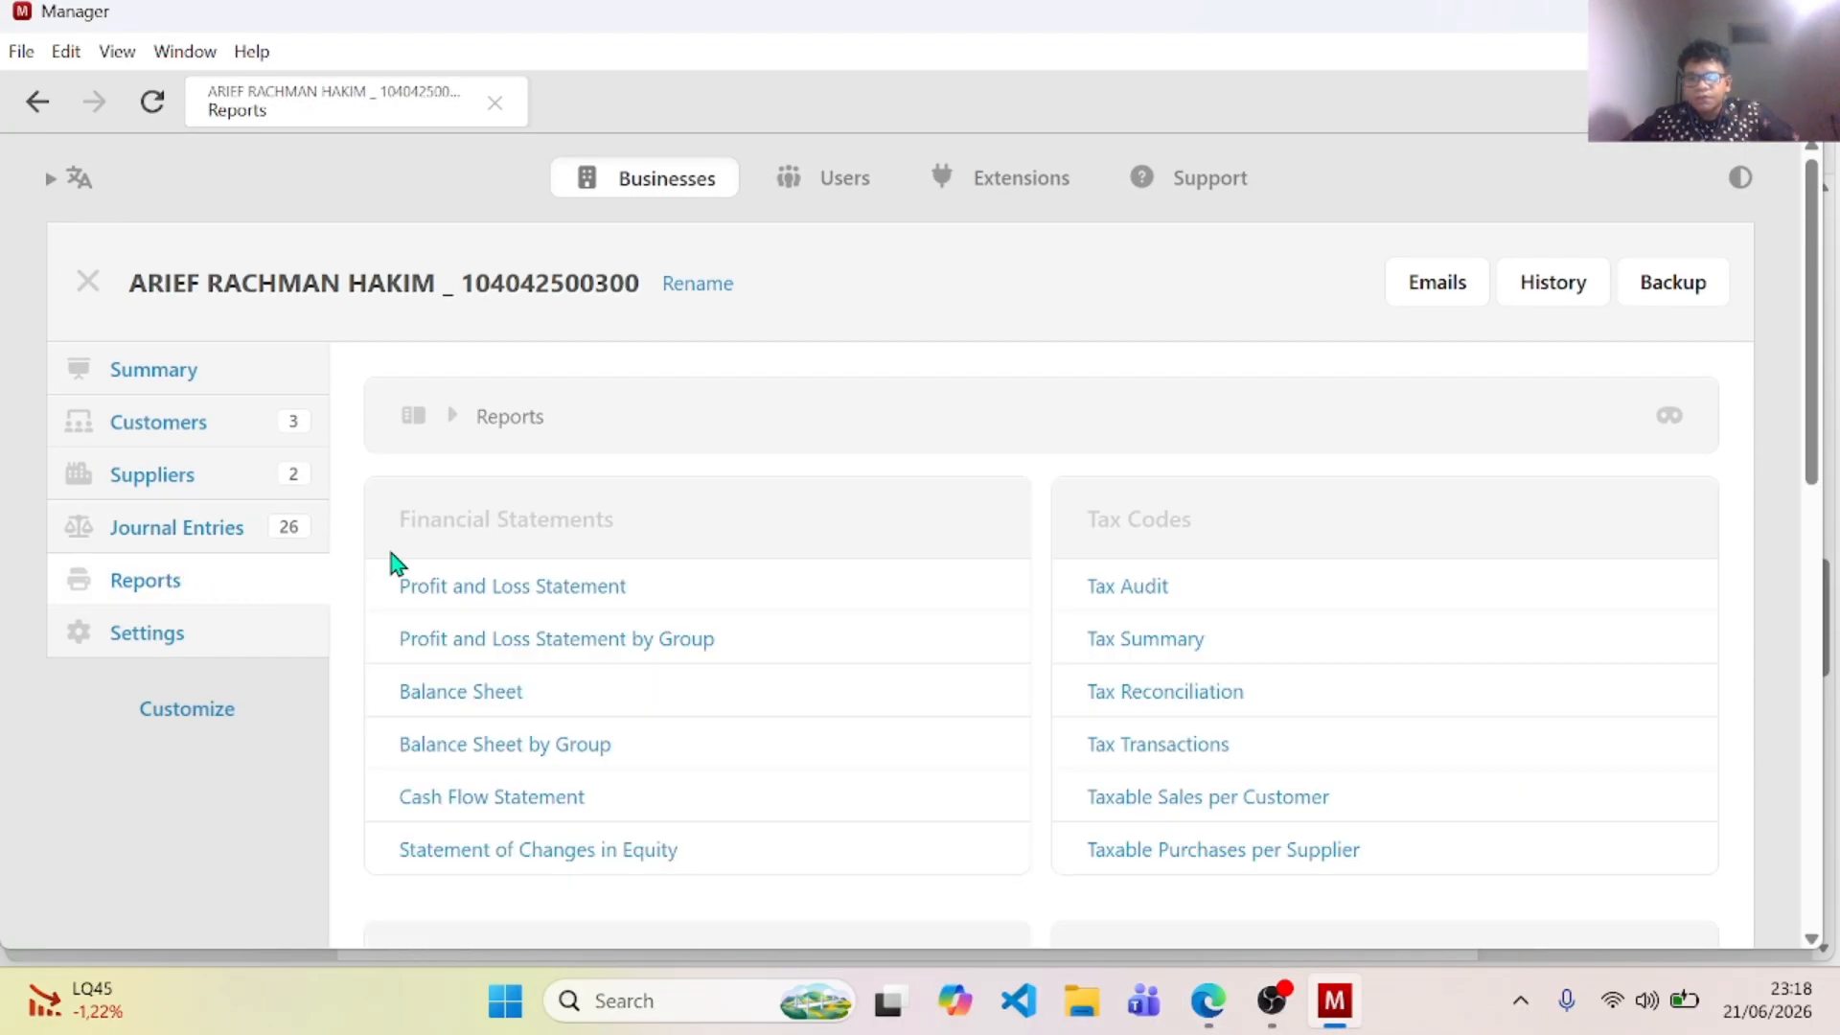
pyautogui.click(515, 589)
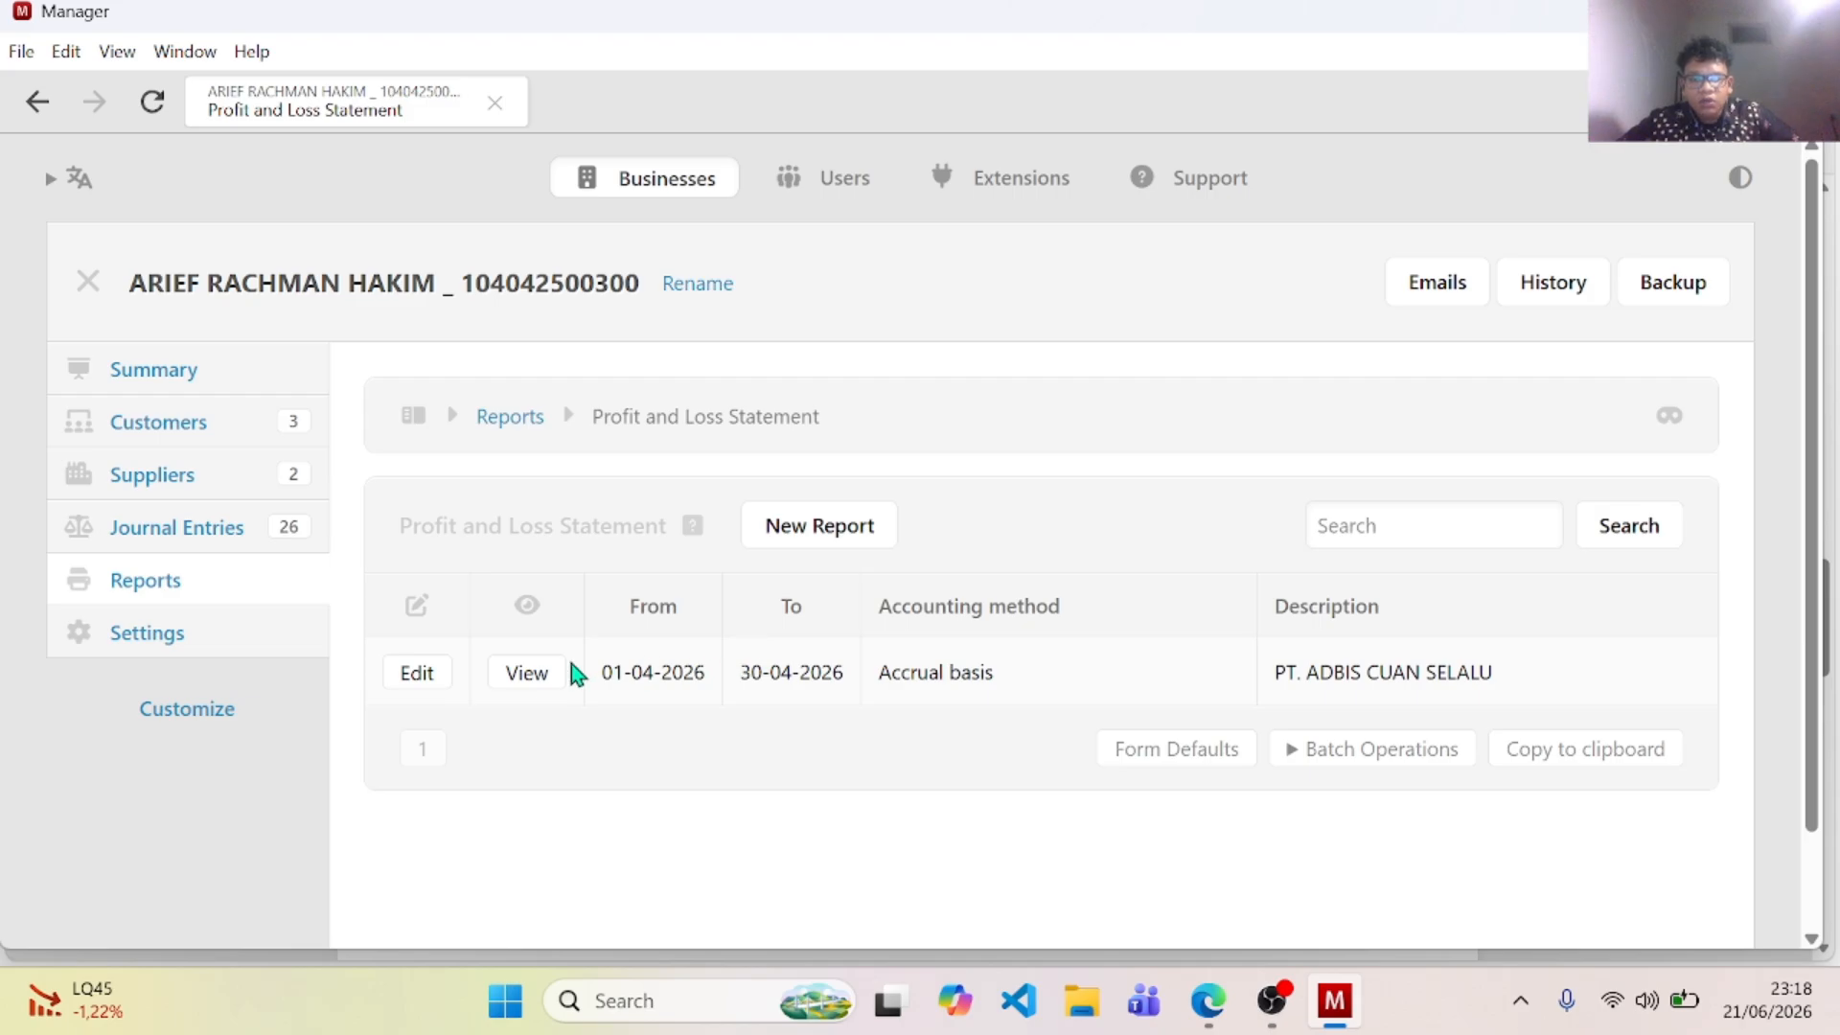
pyautogui.click(428, 683)
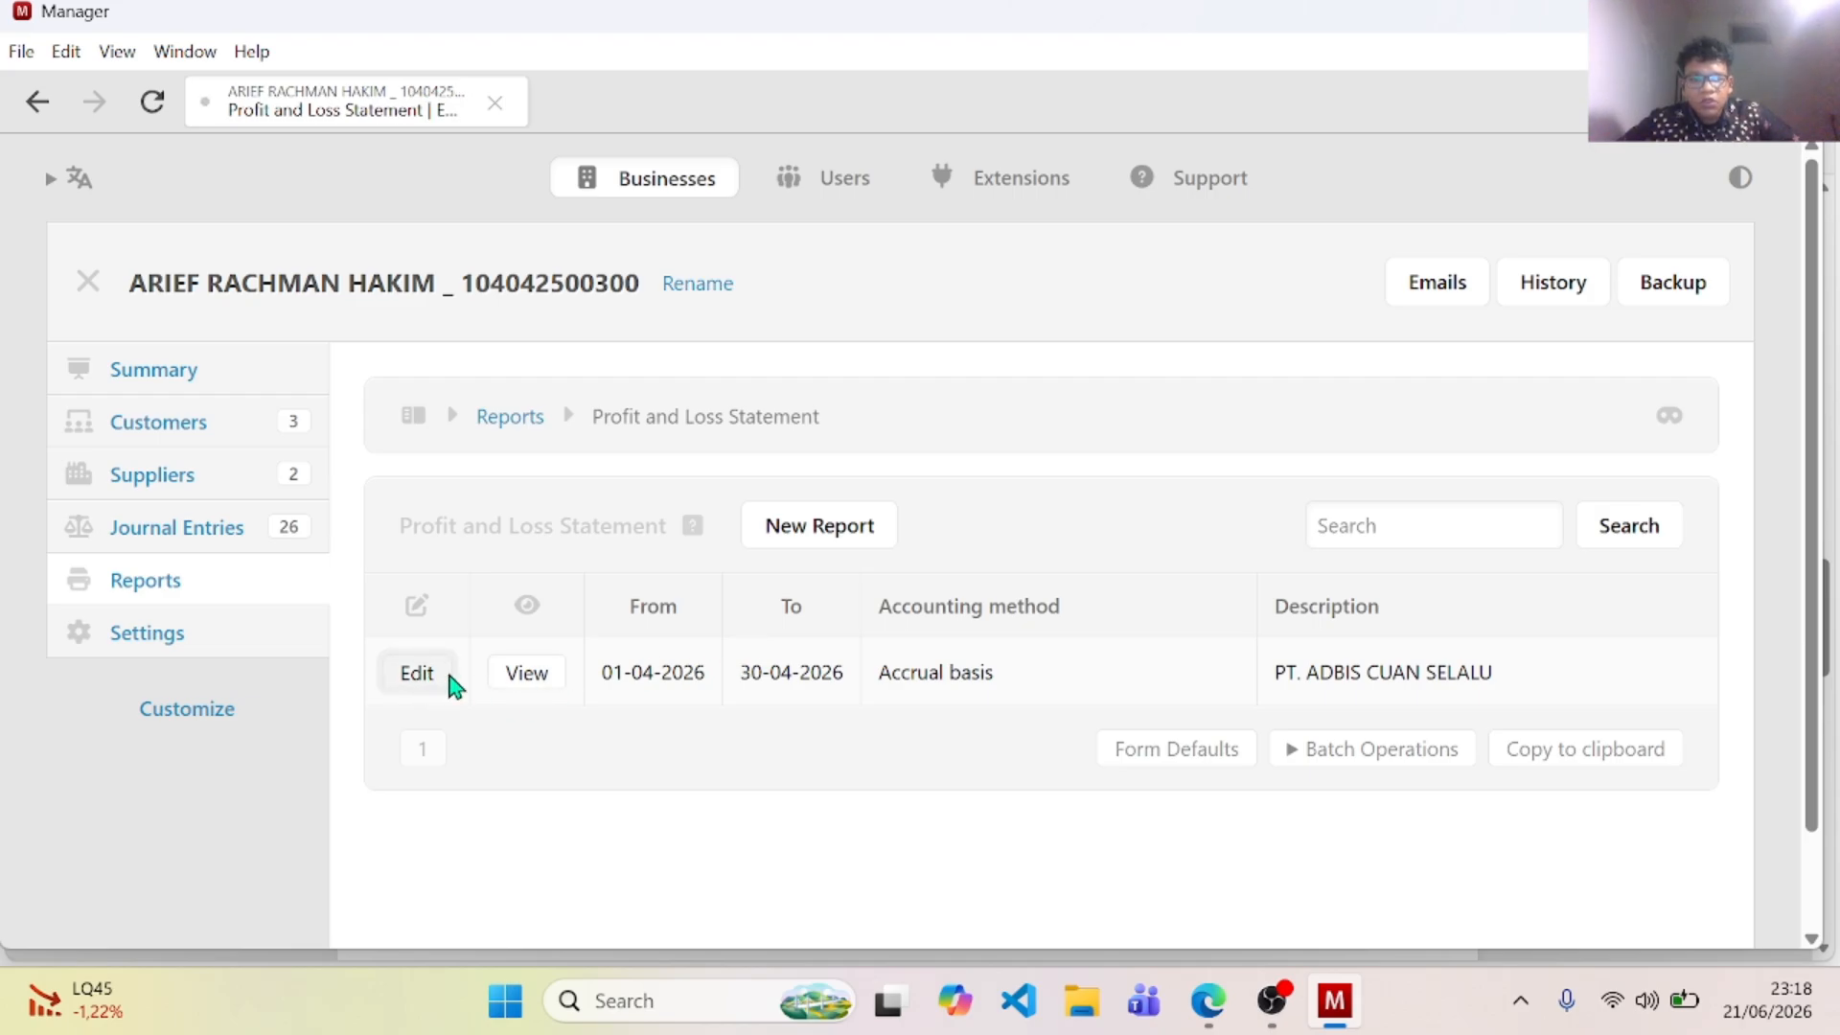
pyautogui.scroll(-4, 706, 616)
pyautogui.scroll(4, 706, 616)
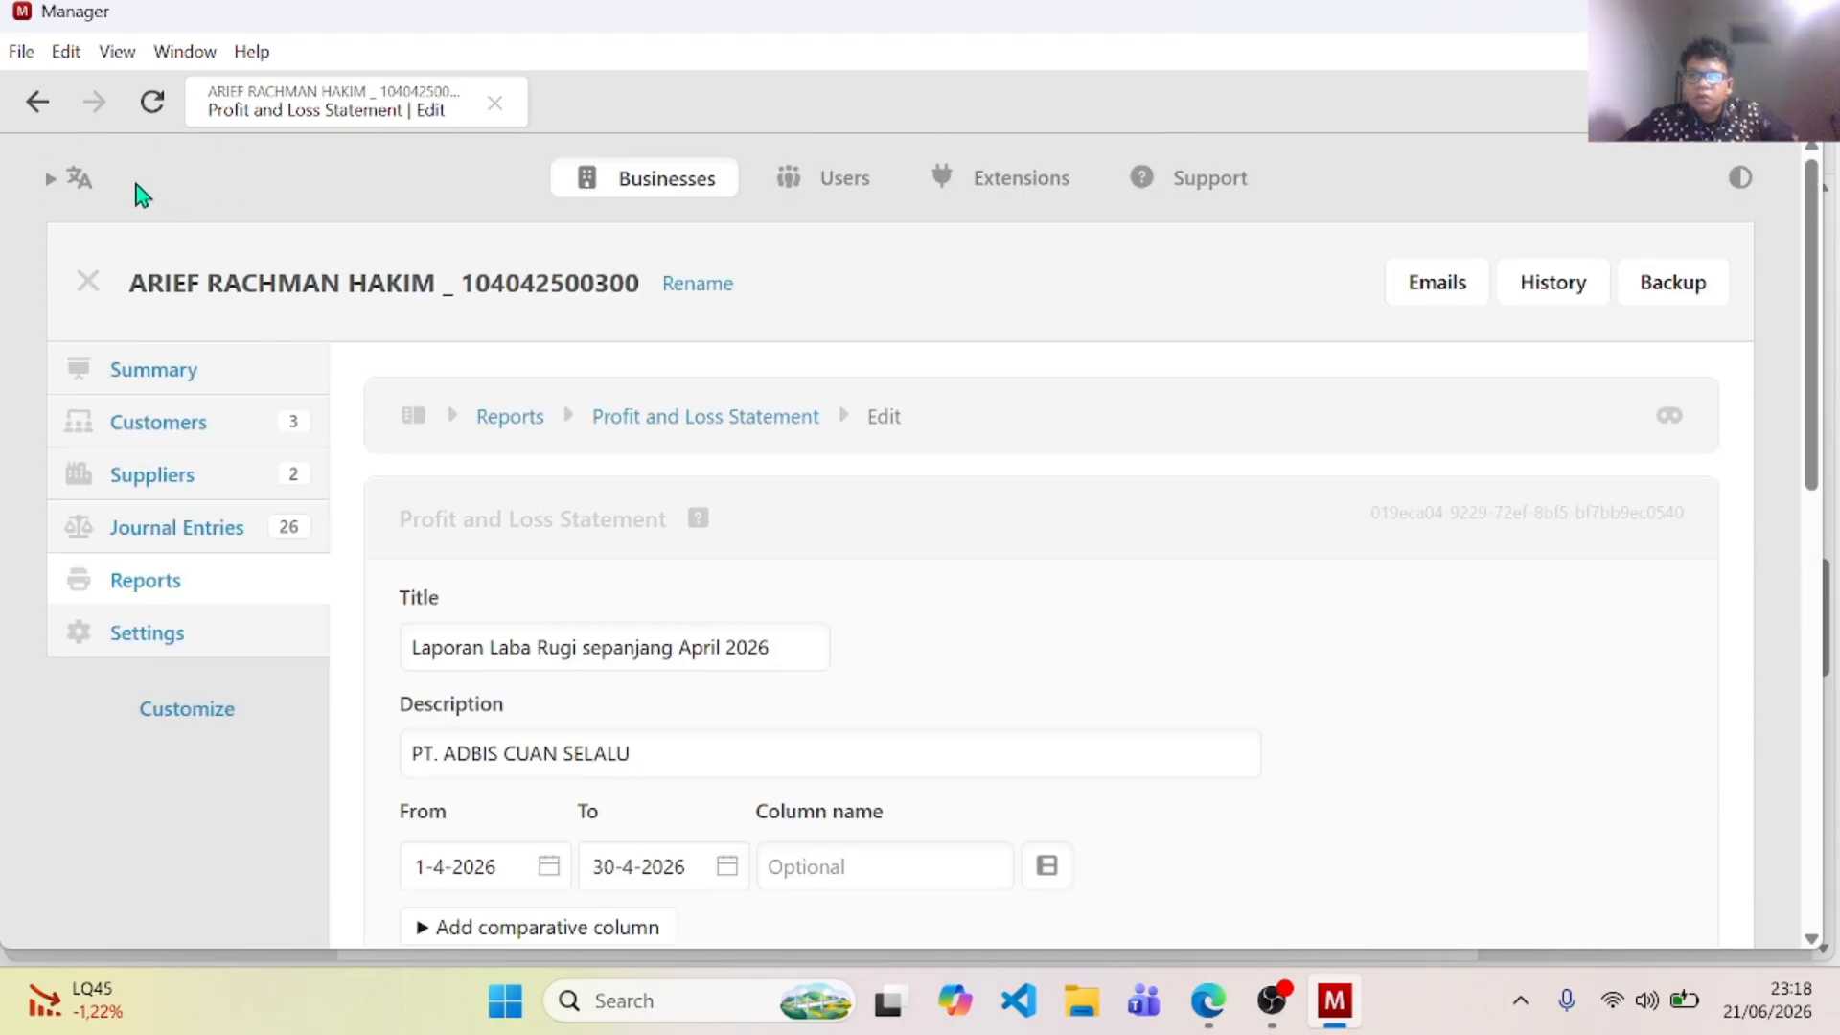
pyautogui.click(38, 106)
# Step: View the report "Laporan Laba Rugi sepanjang April 2026" and examine its Pendapatan and Biaya sections
pyautogui.click(548, 673)
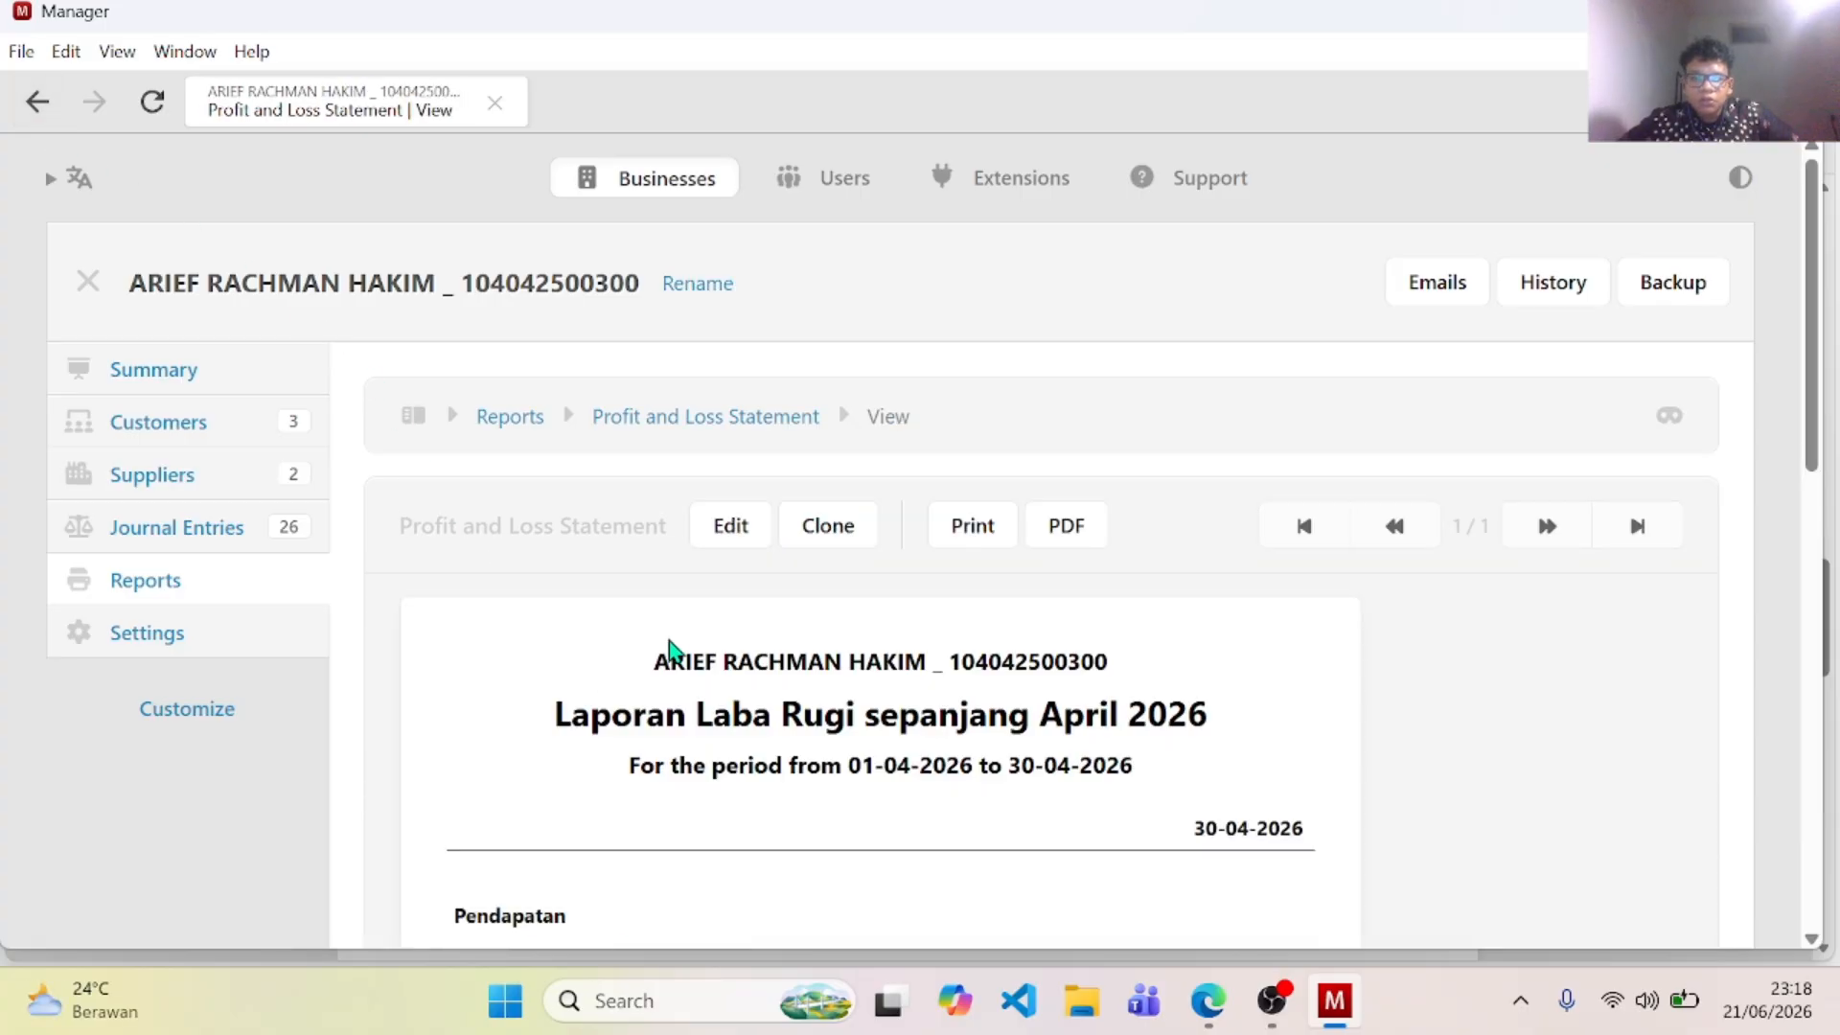
pyautogui.scroll(-5, 671, 640)
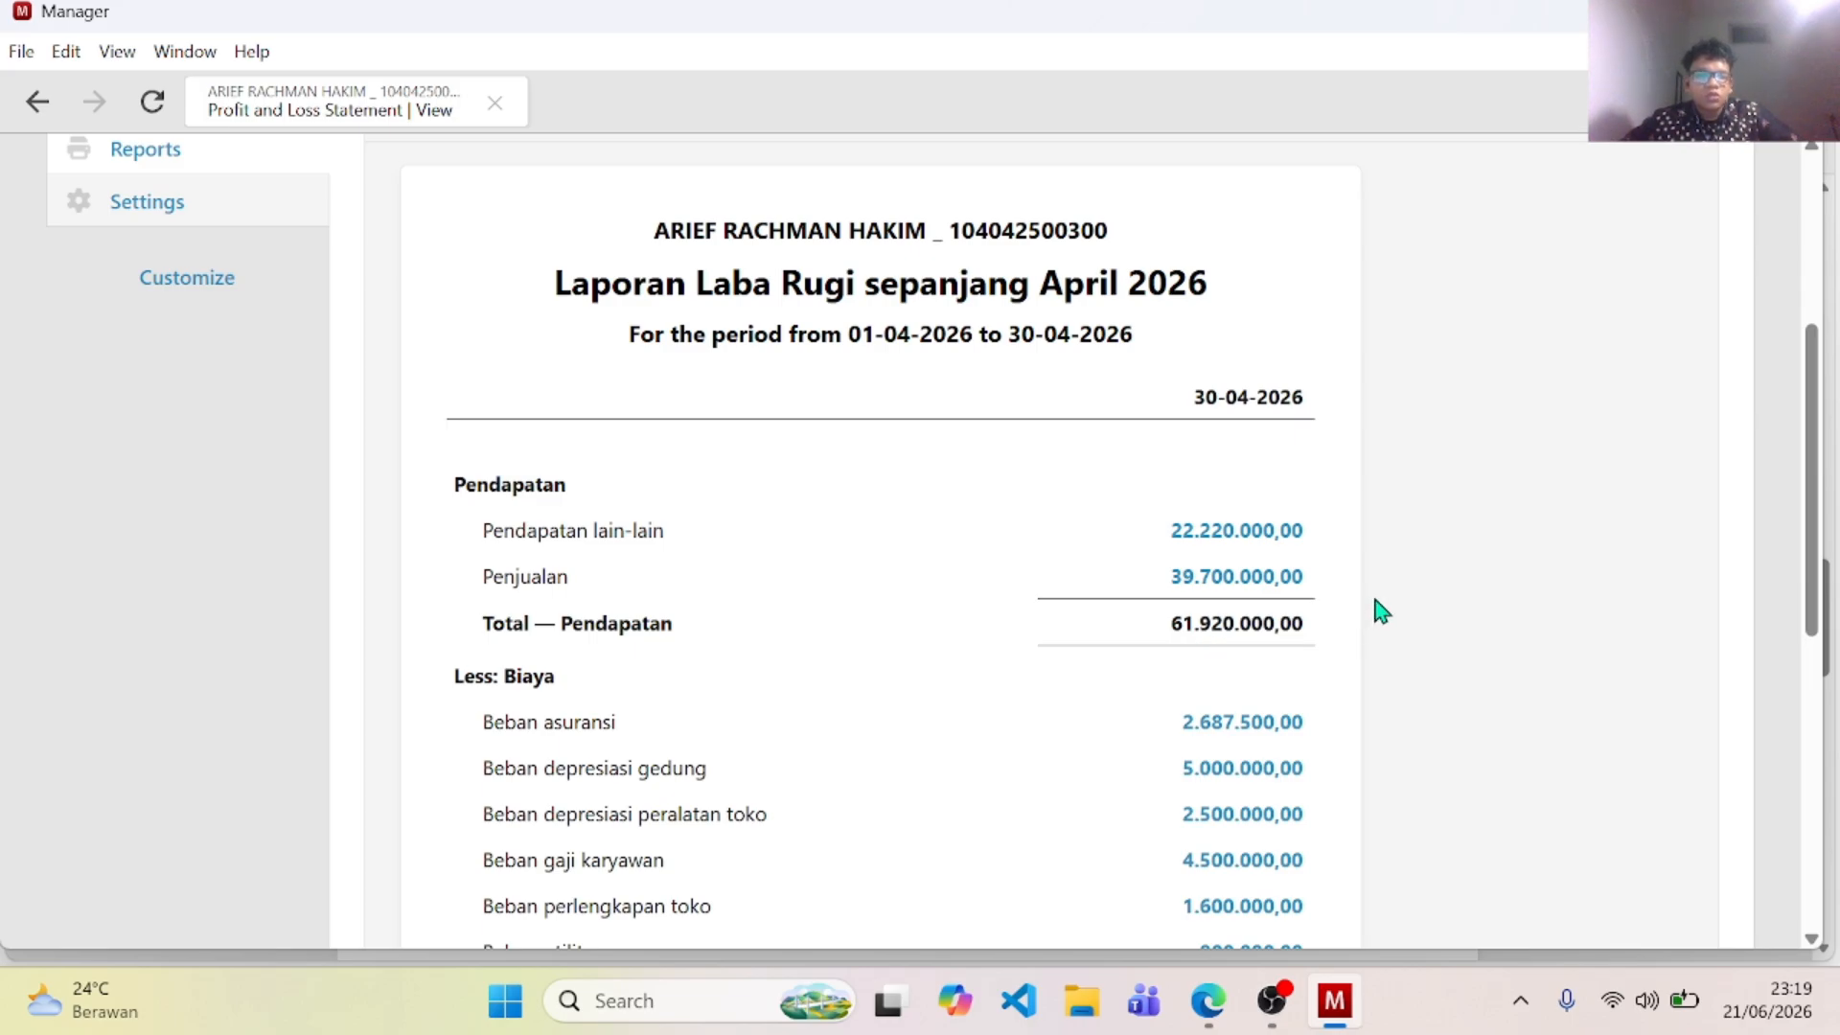
pyautogui.scroll(-3, 1380, 611)
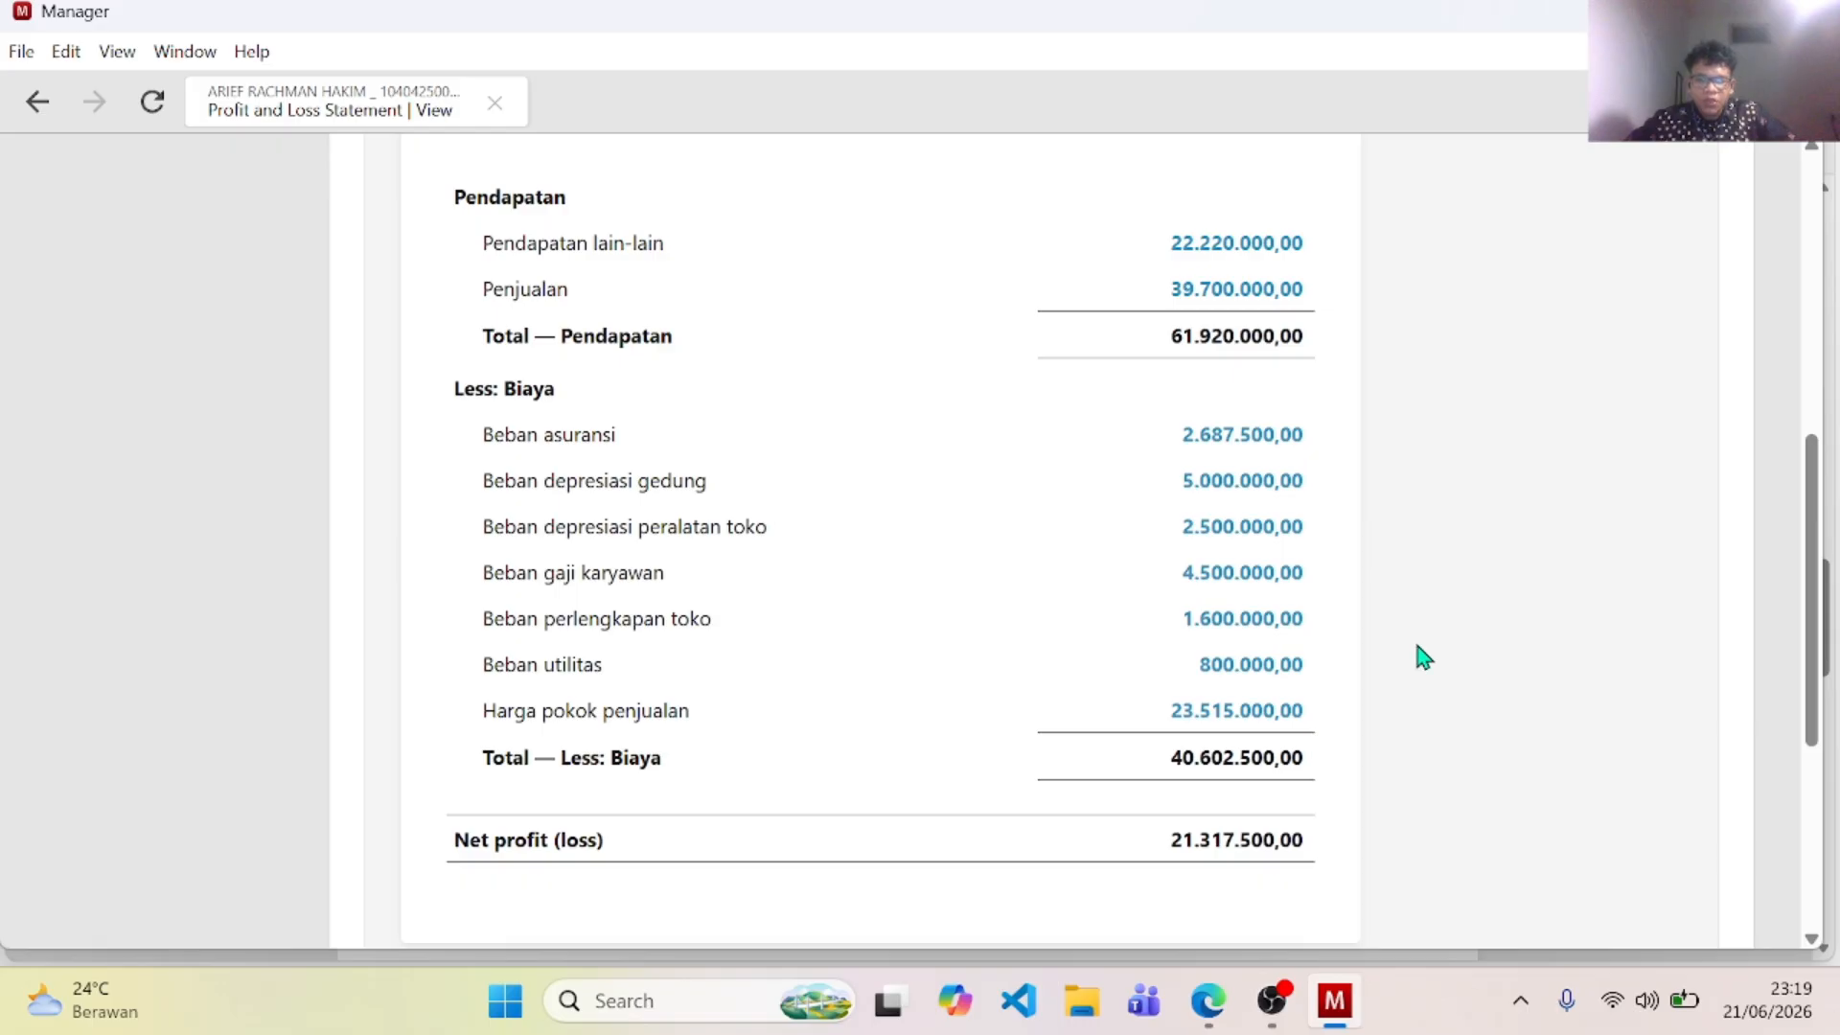
# Step: Highlight the expense lines, the total Biaya amount and the net profit amount in the report while explaining them
pyautogui.moveTo(485, 429); pyautogui.dragTo(803, 671)
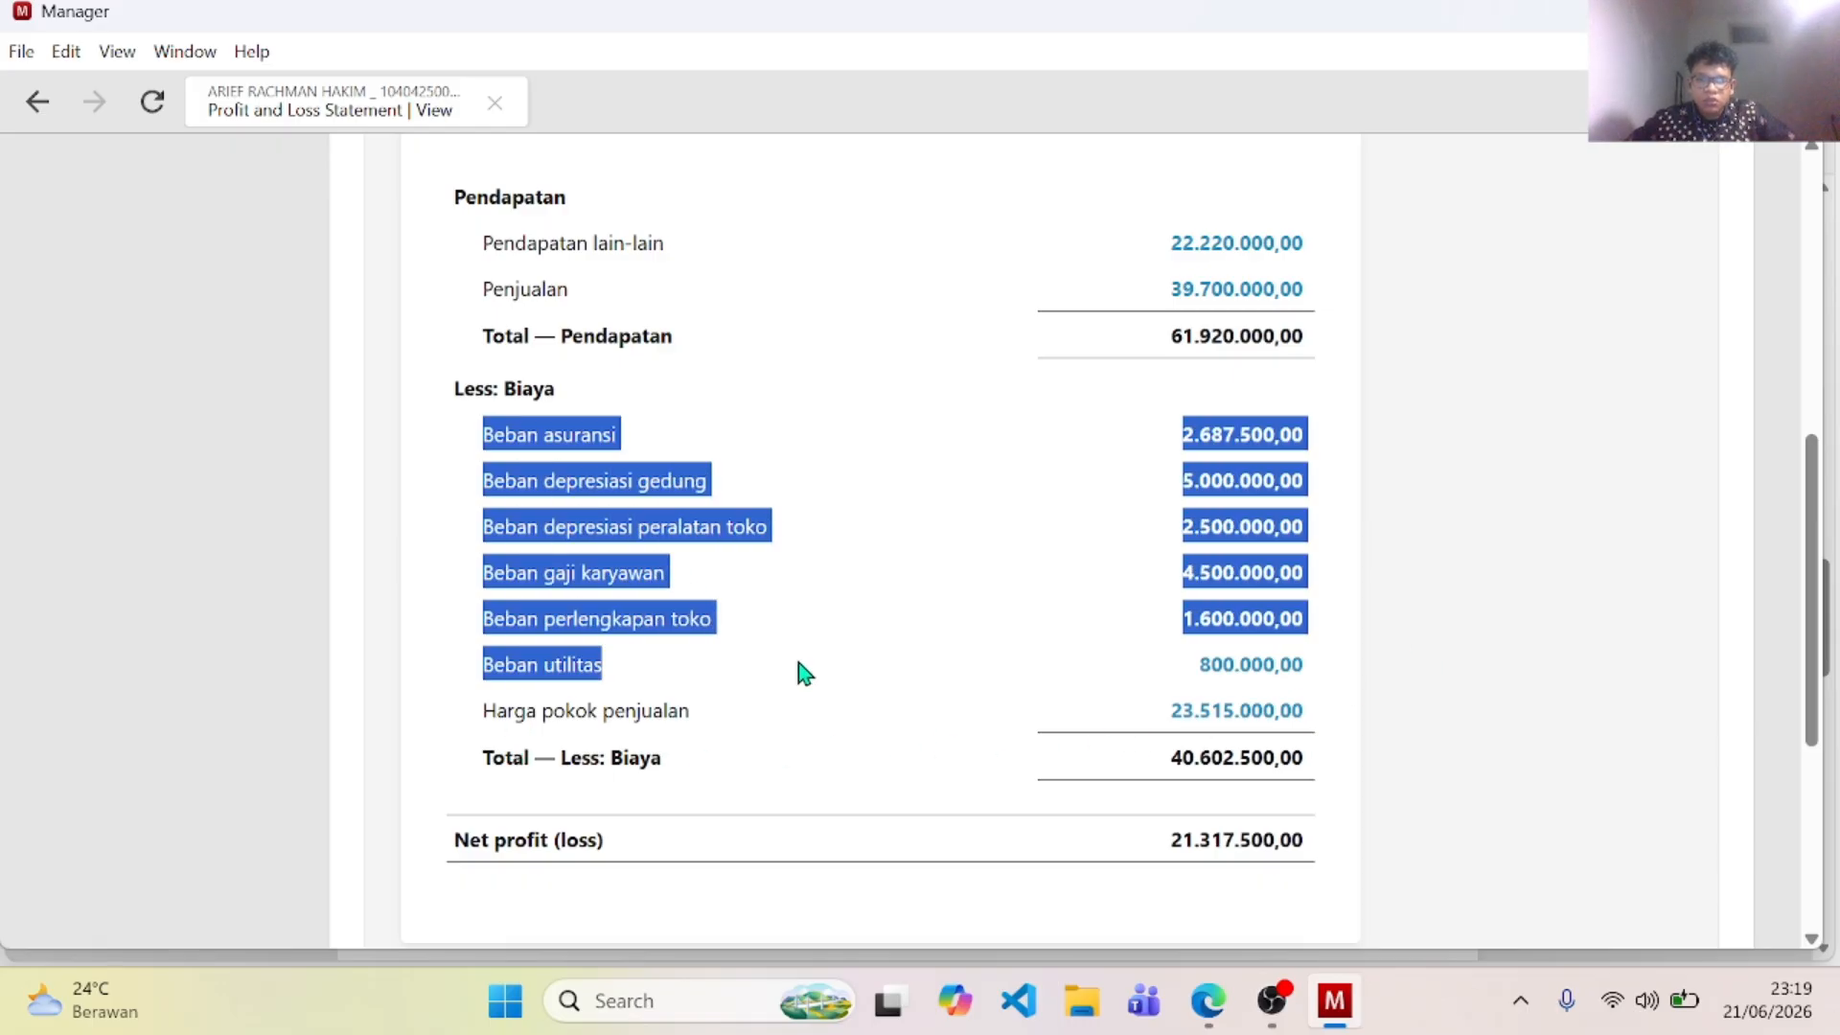
pyautogui.moveTo(825, 744); pyautogui.dragTo(1178, 846)
pyautogui.moveTo(1170, 776); pyautogui.dragTo(1297, 764)
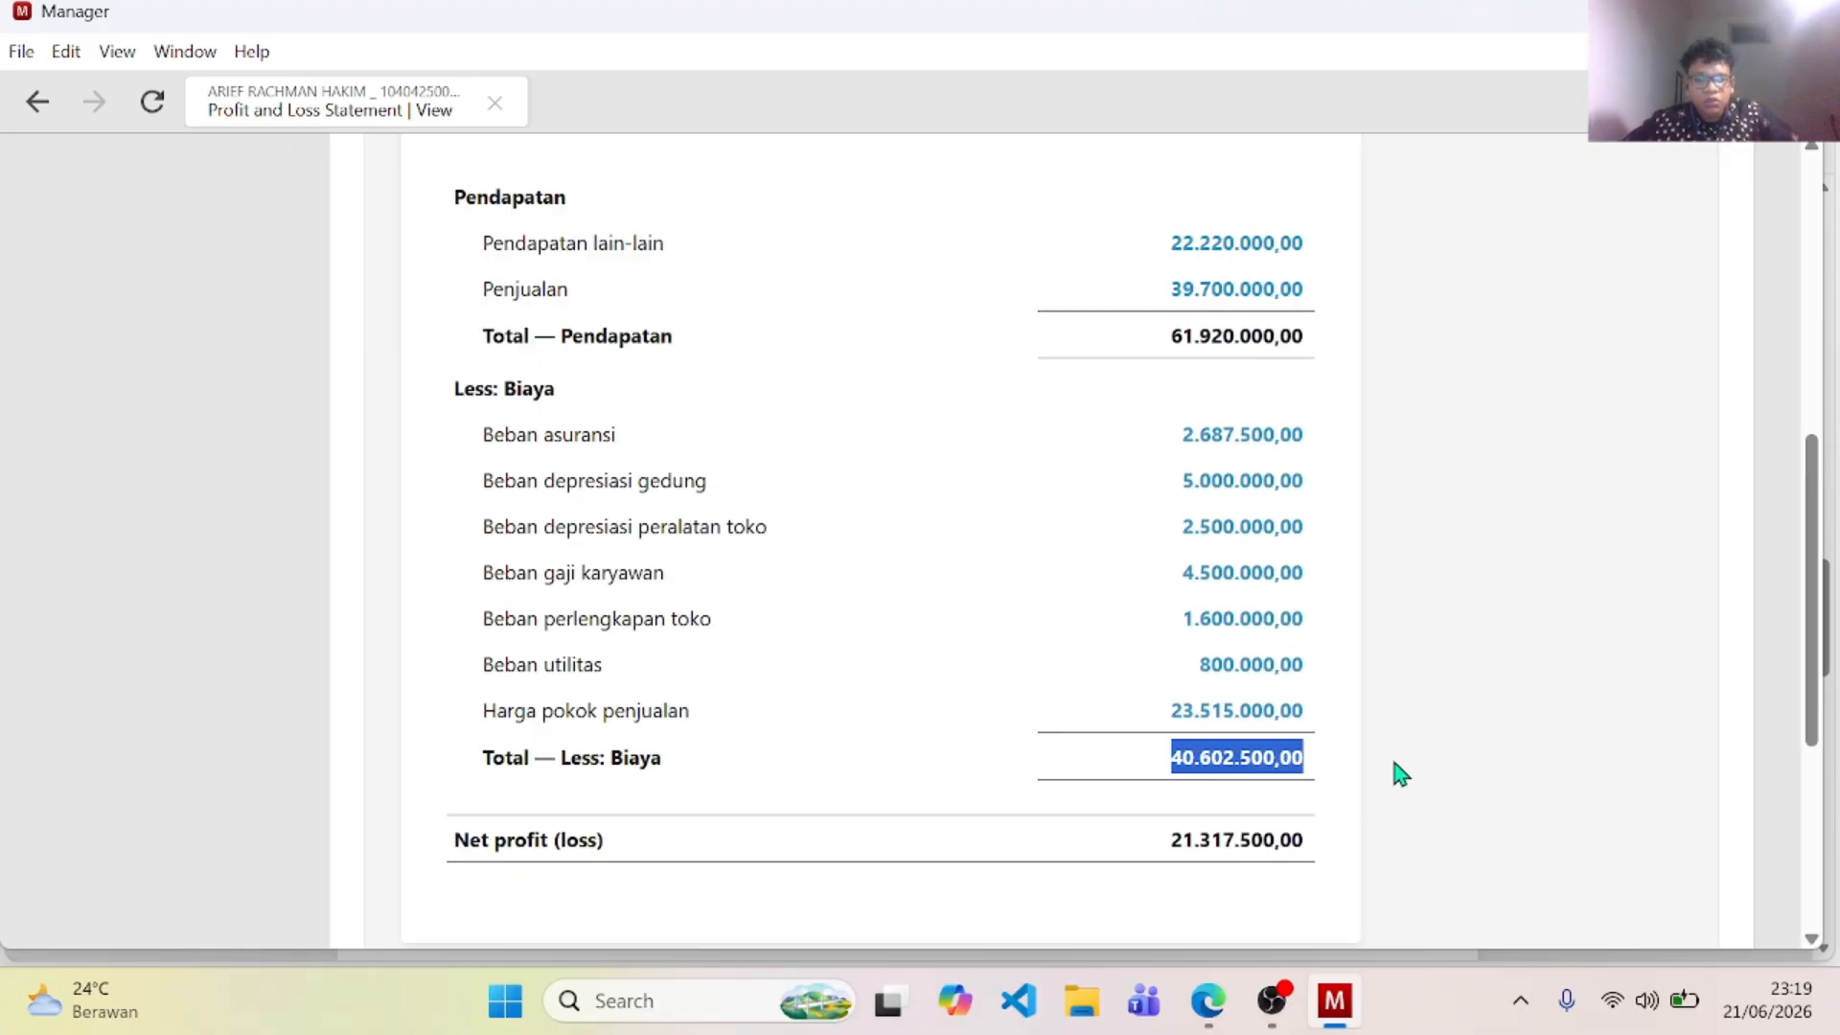
pyautogui.click(1403, 777)
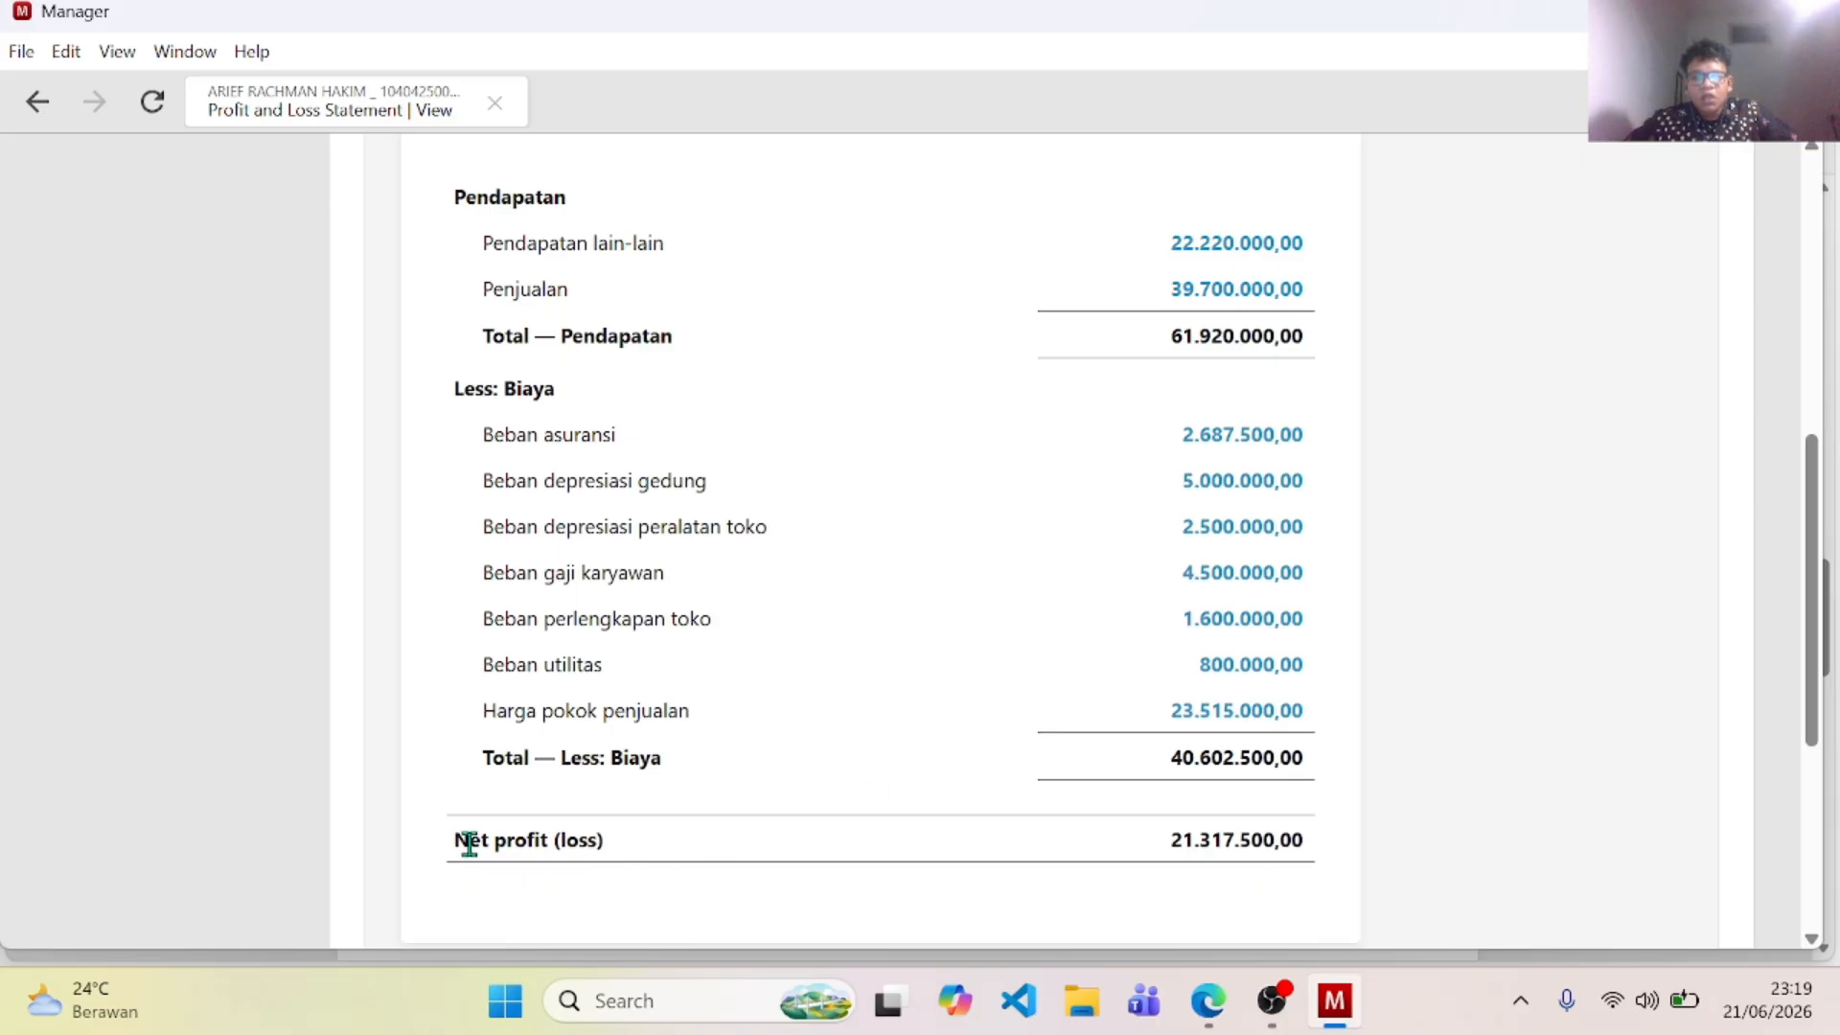
pyautogui.moveTo(1157, 852); pyautogui.dragTo(1320, 851)
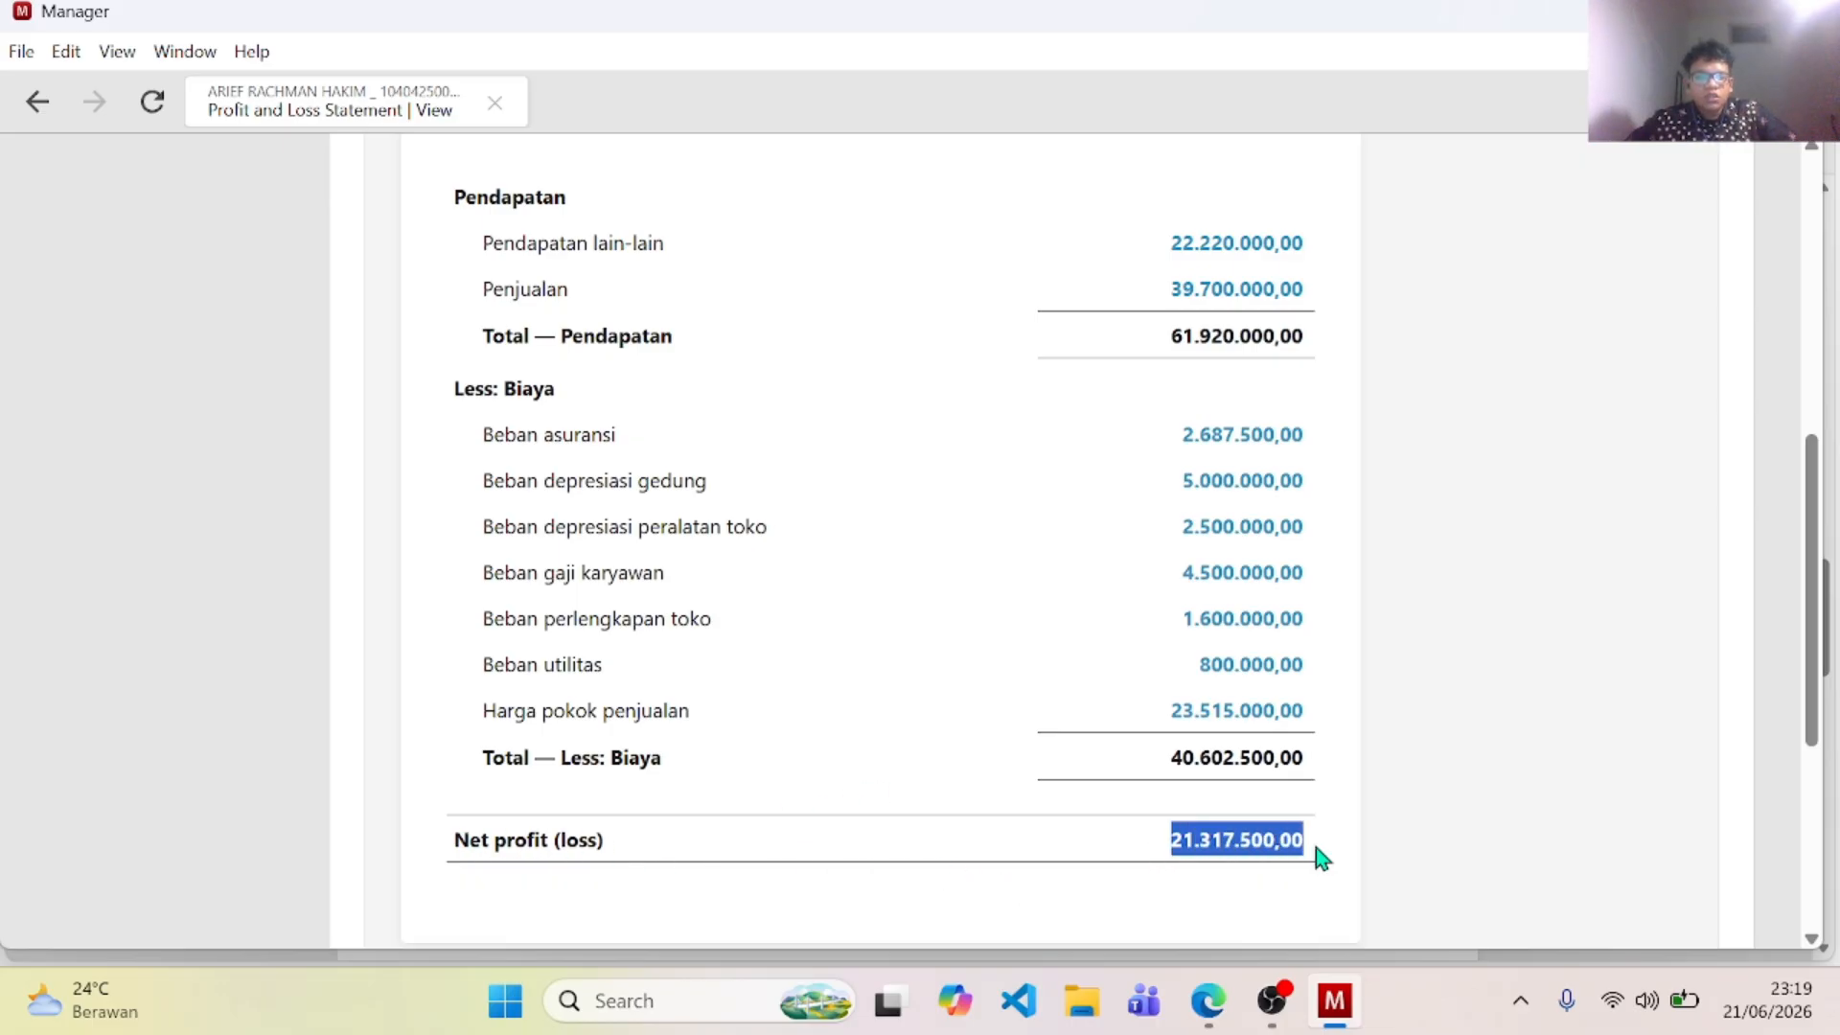
pyautogui.click(1430, 782)
# Step: Return to the list of financial reports and switch to the assessment PDF in Edge to consult the adjustments and report requirements
pyautogui.scroll(1, 1343, 786)
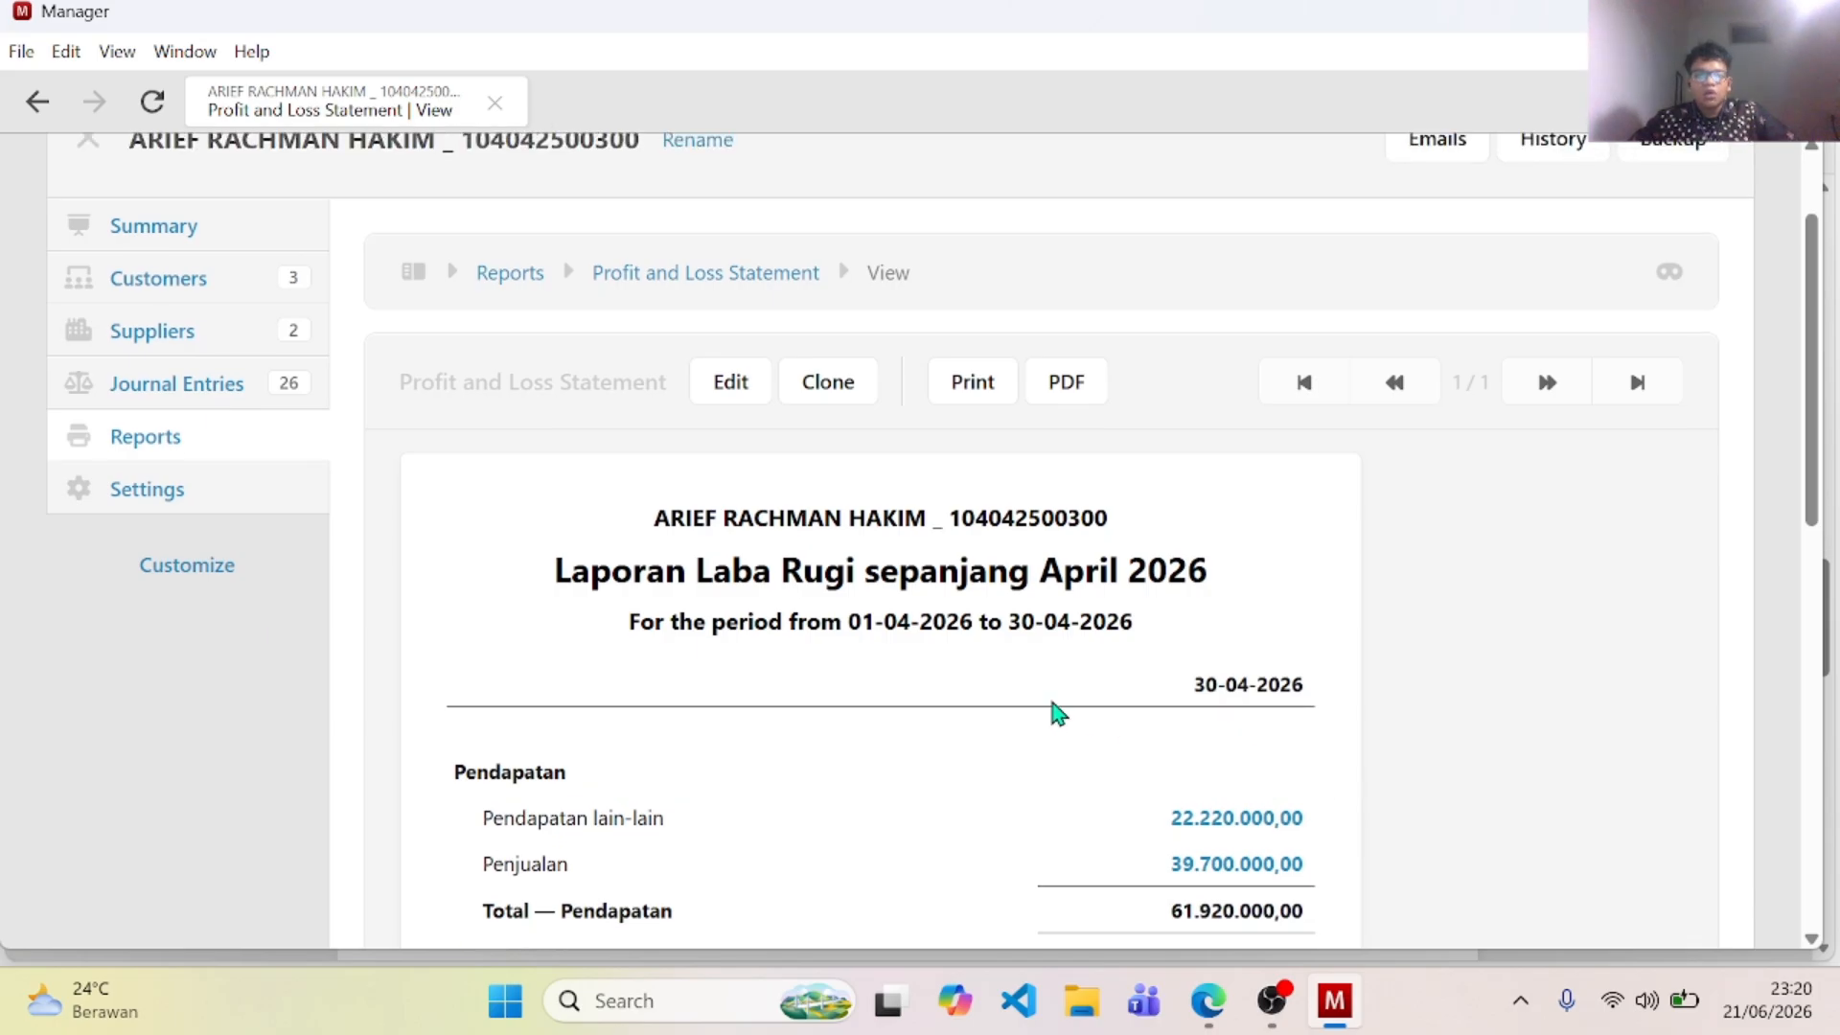
pyautogui.click(139, 431)
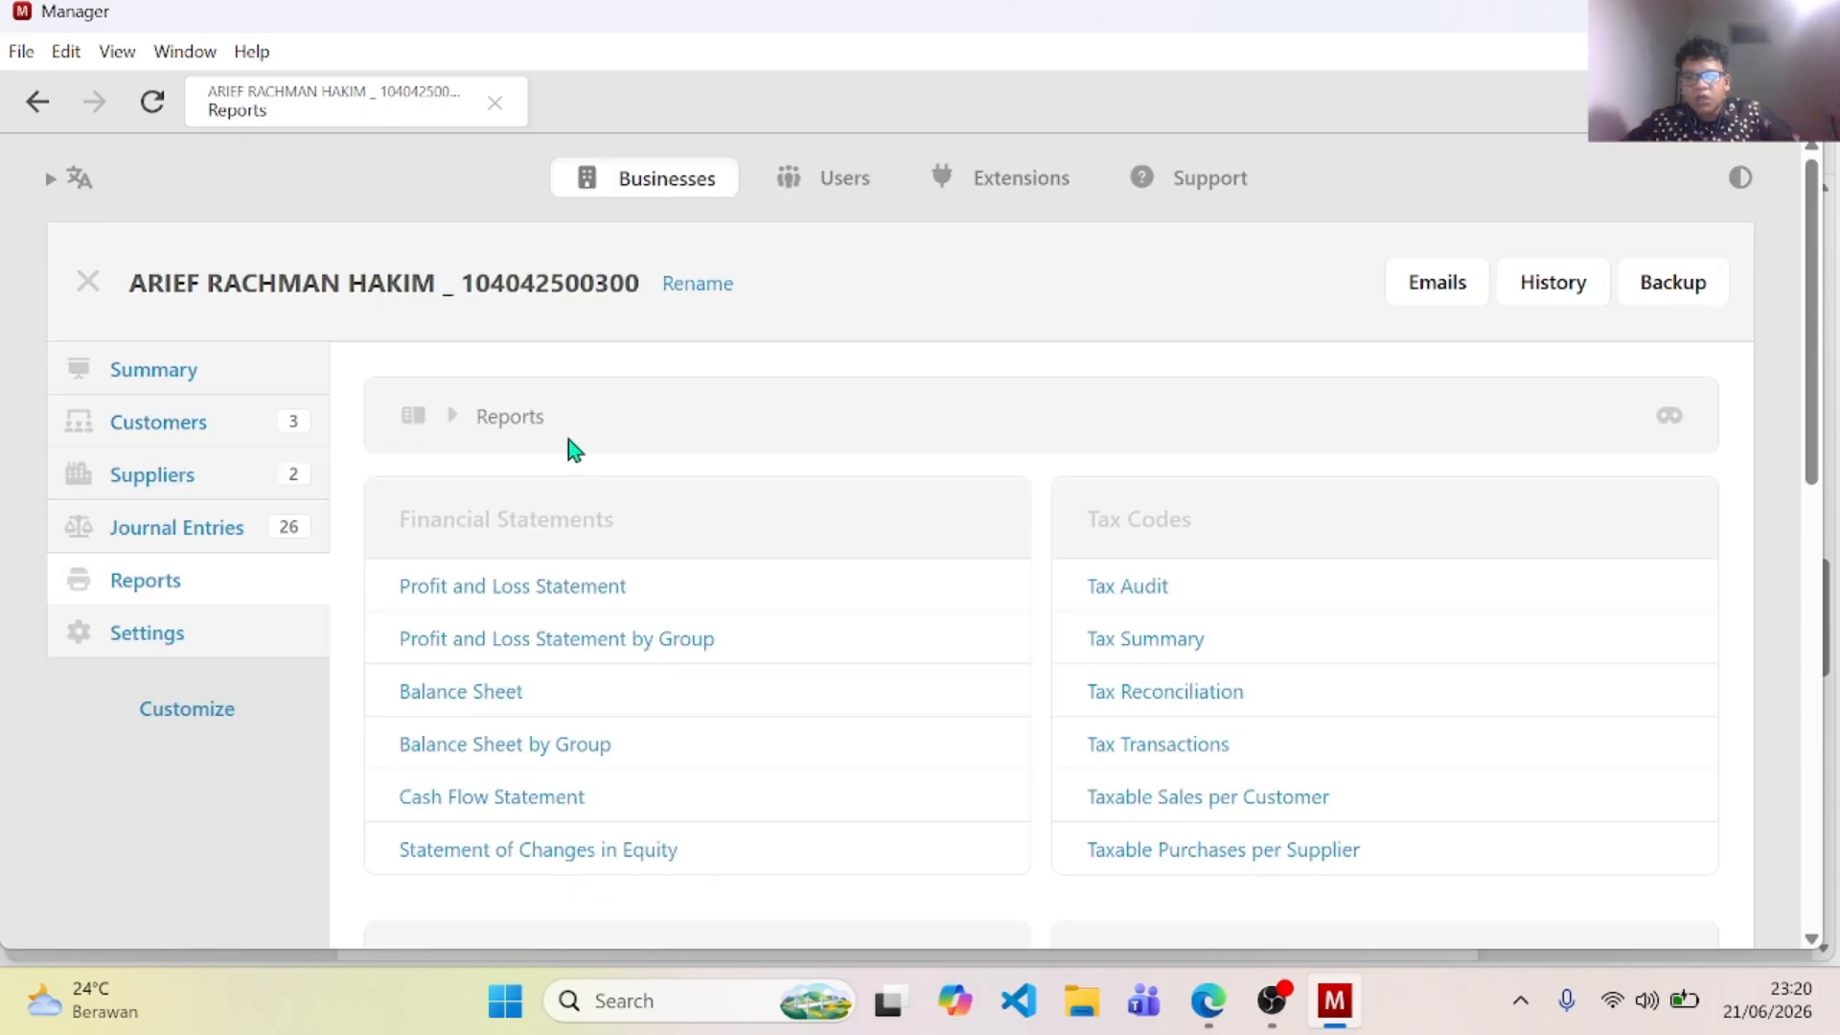
pyautogui.scroll(-1, 757, 633)
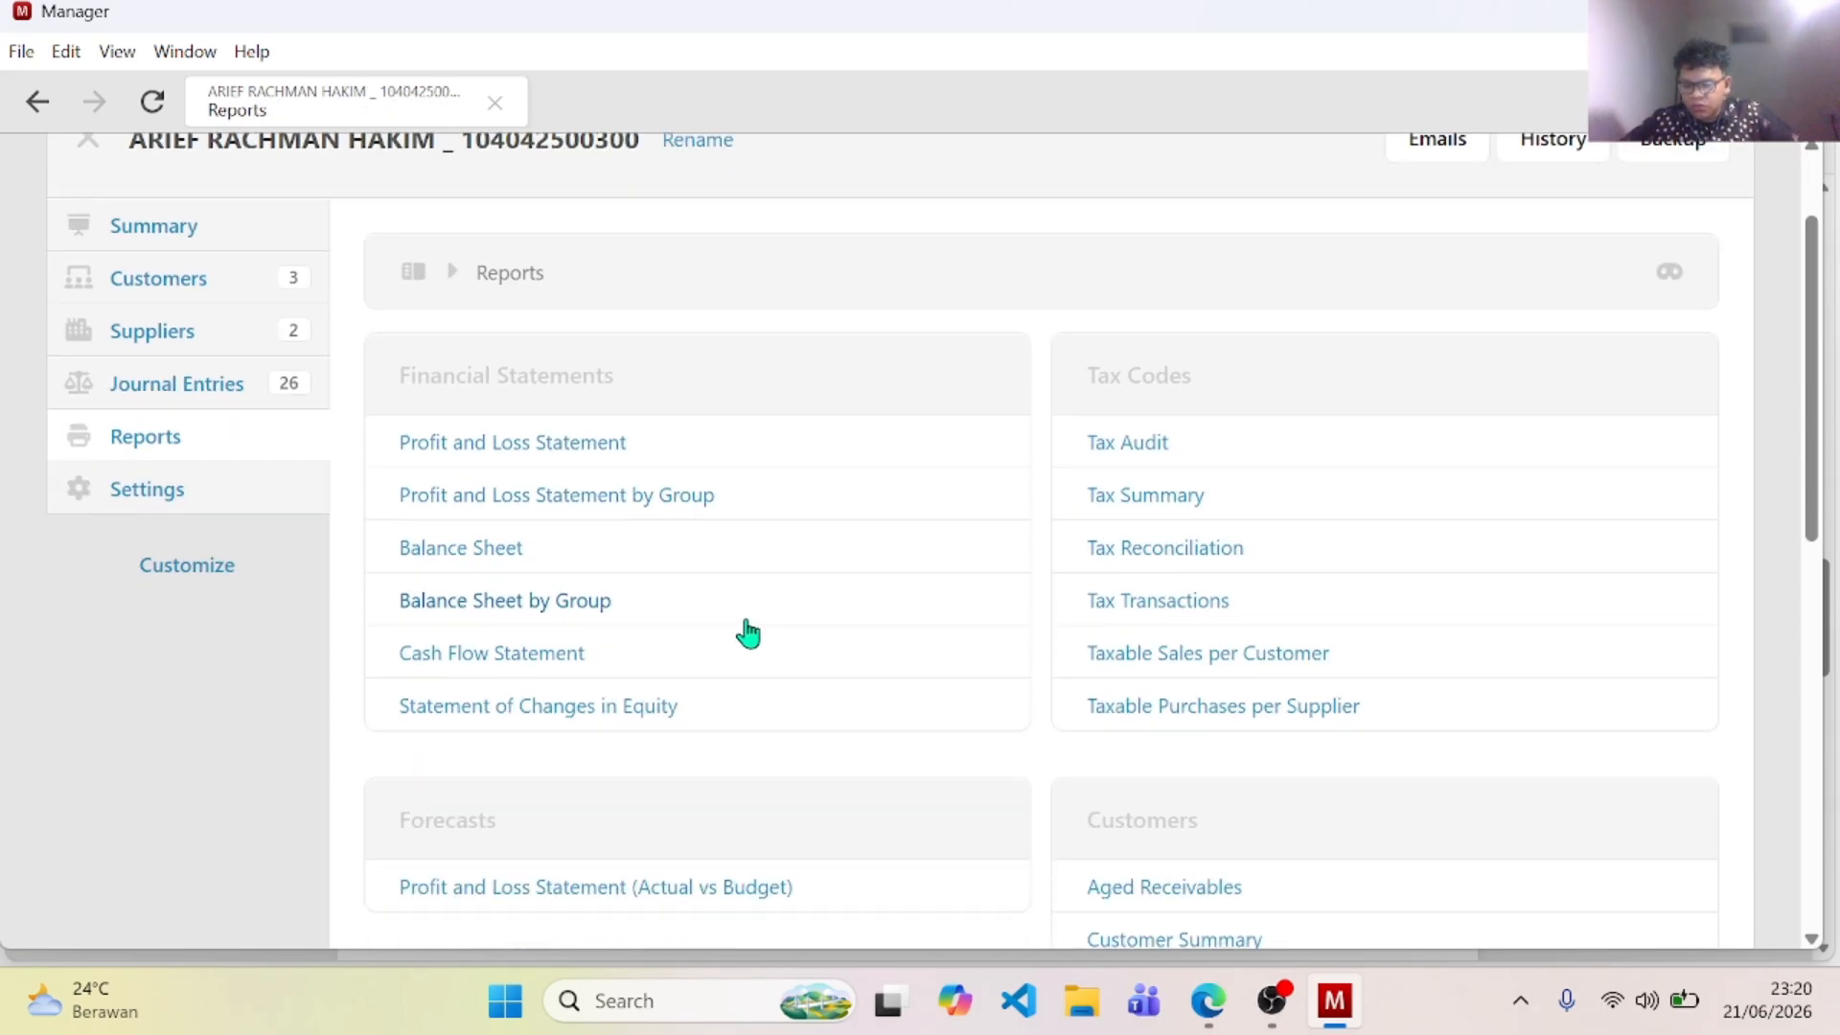
pyautogui.hotkey('alt', 'Tab')
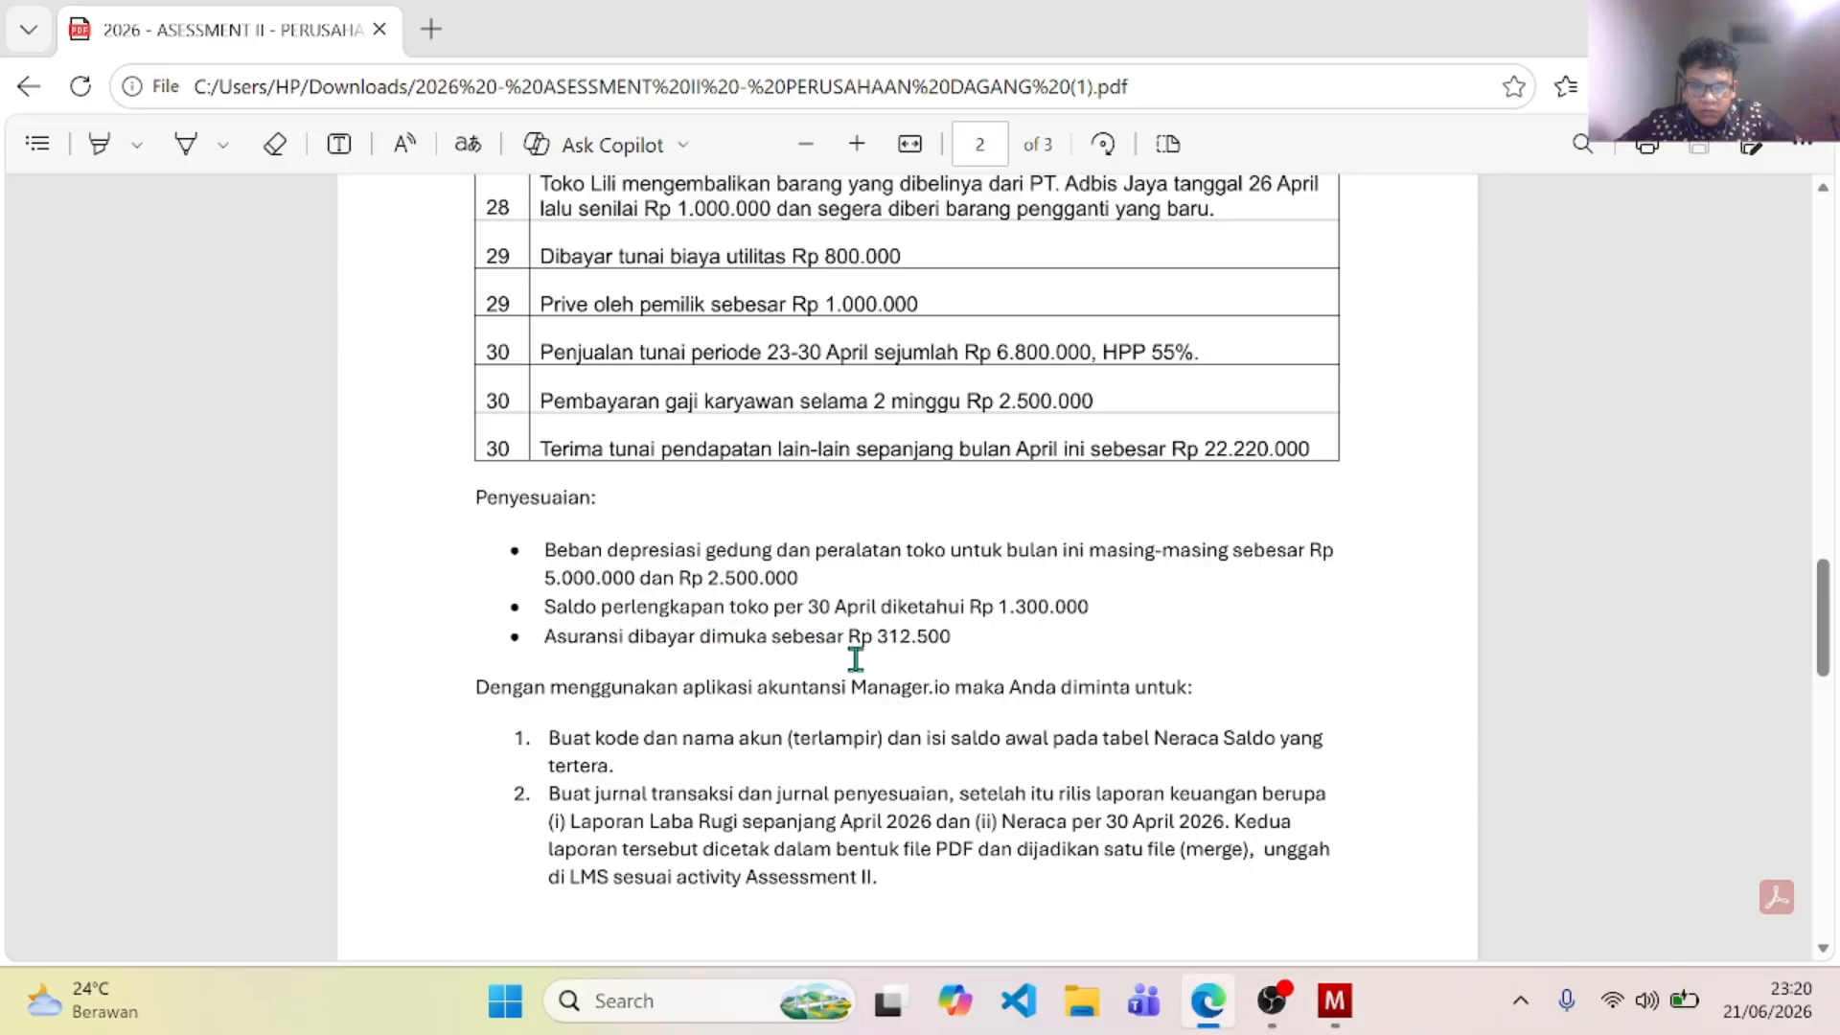
# Step: Switch to Manager and open the saved Balance Sheet report dated 30-04-2026 for viewing from the financial statements
pyautogui.hotkey('alt', 'Tab')
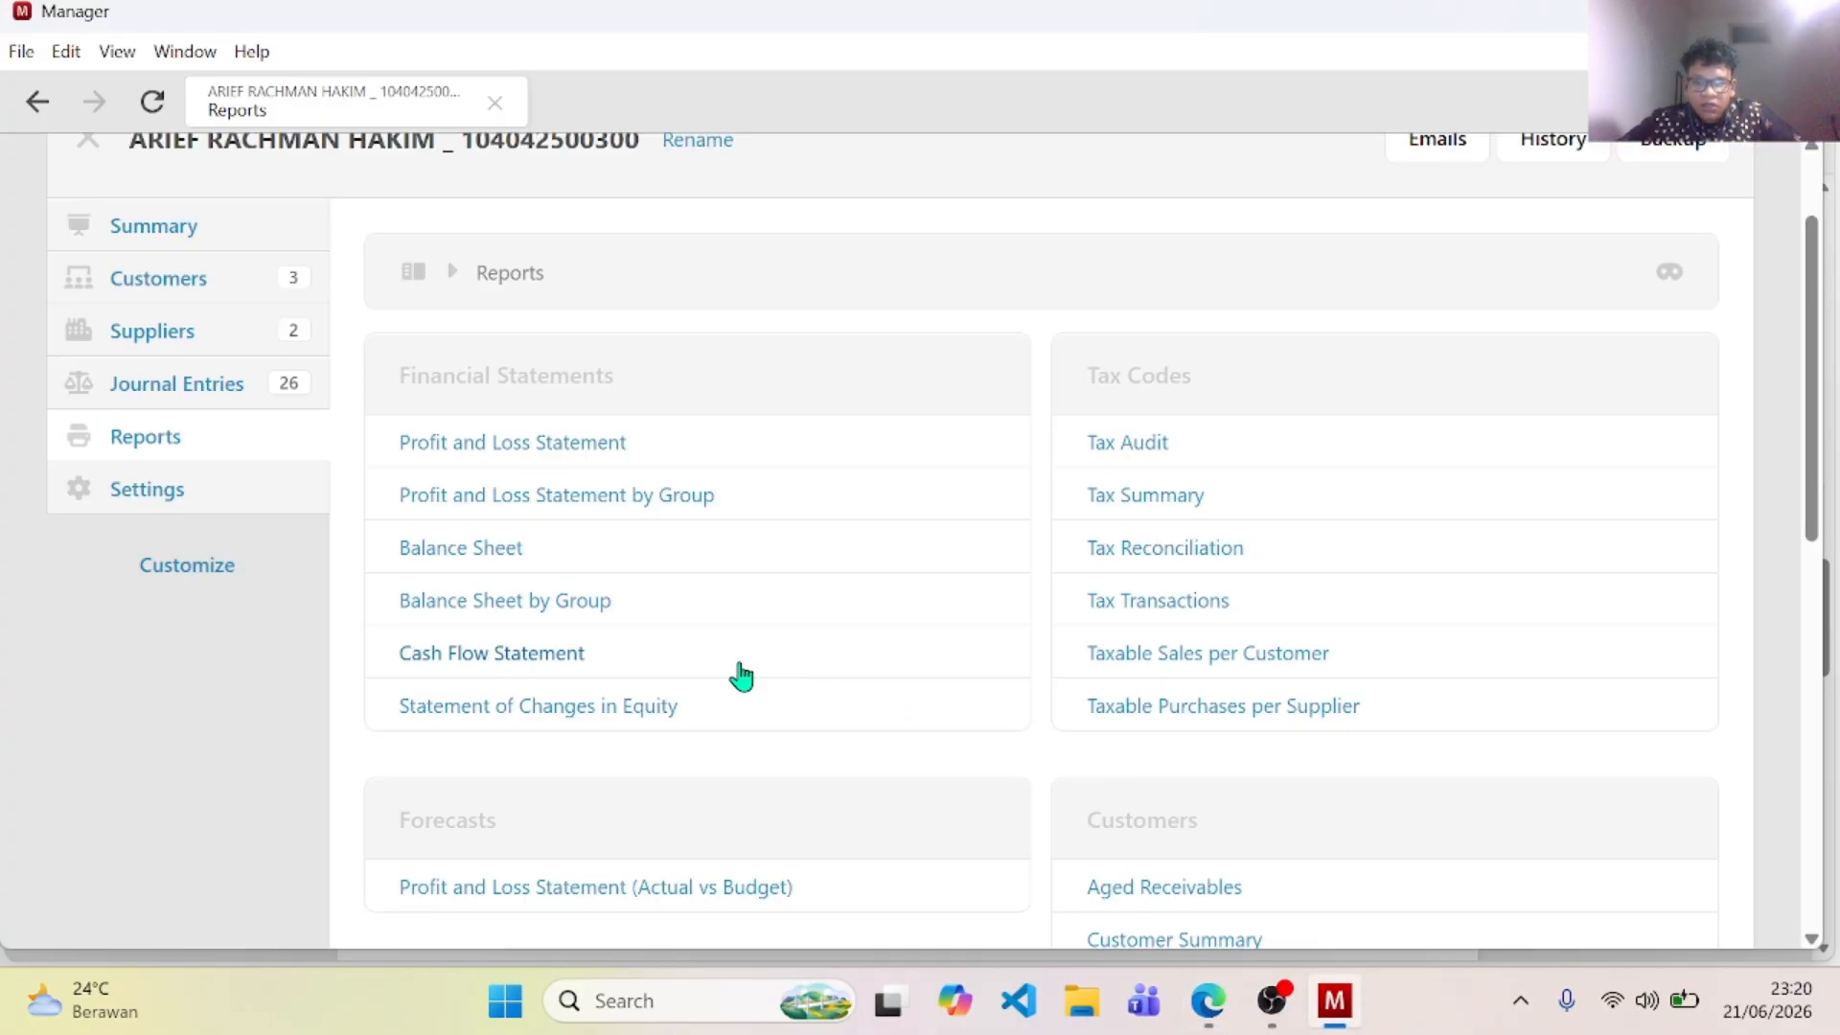
pyautogui.click(547, 655)
pyautogui.hotkey('alt', 'Tab')
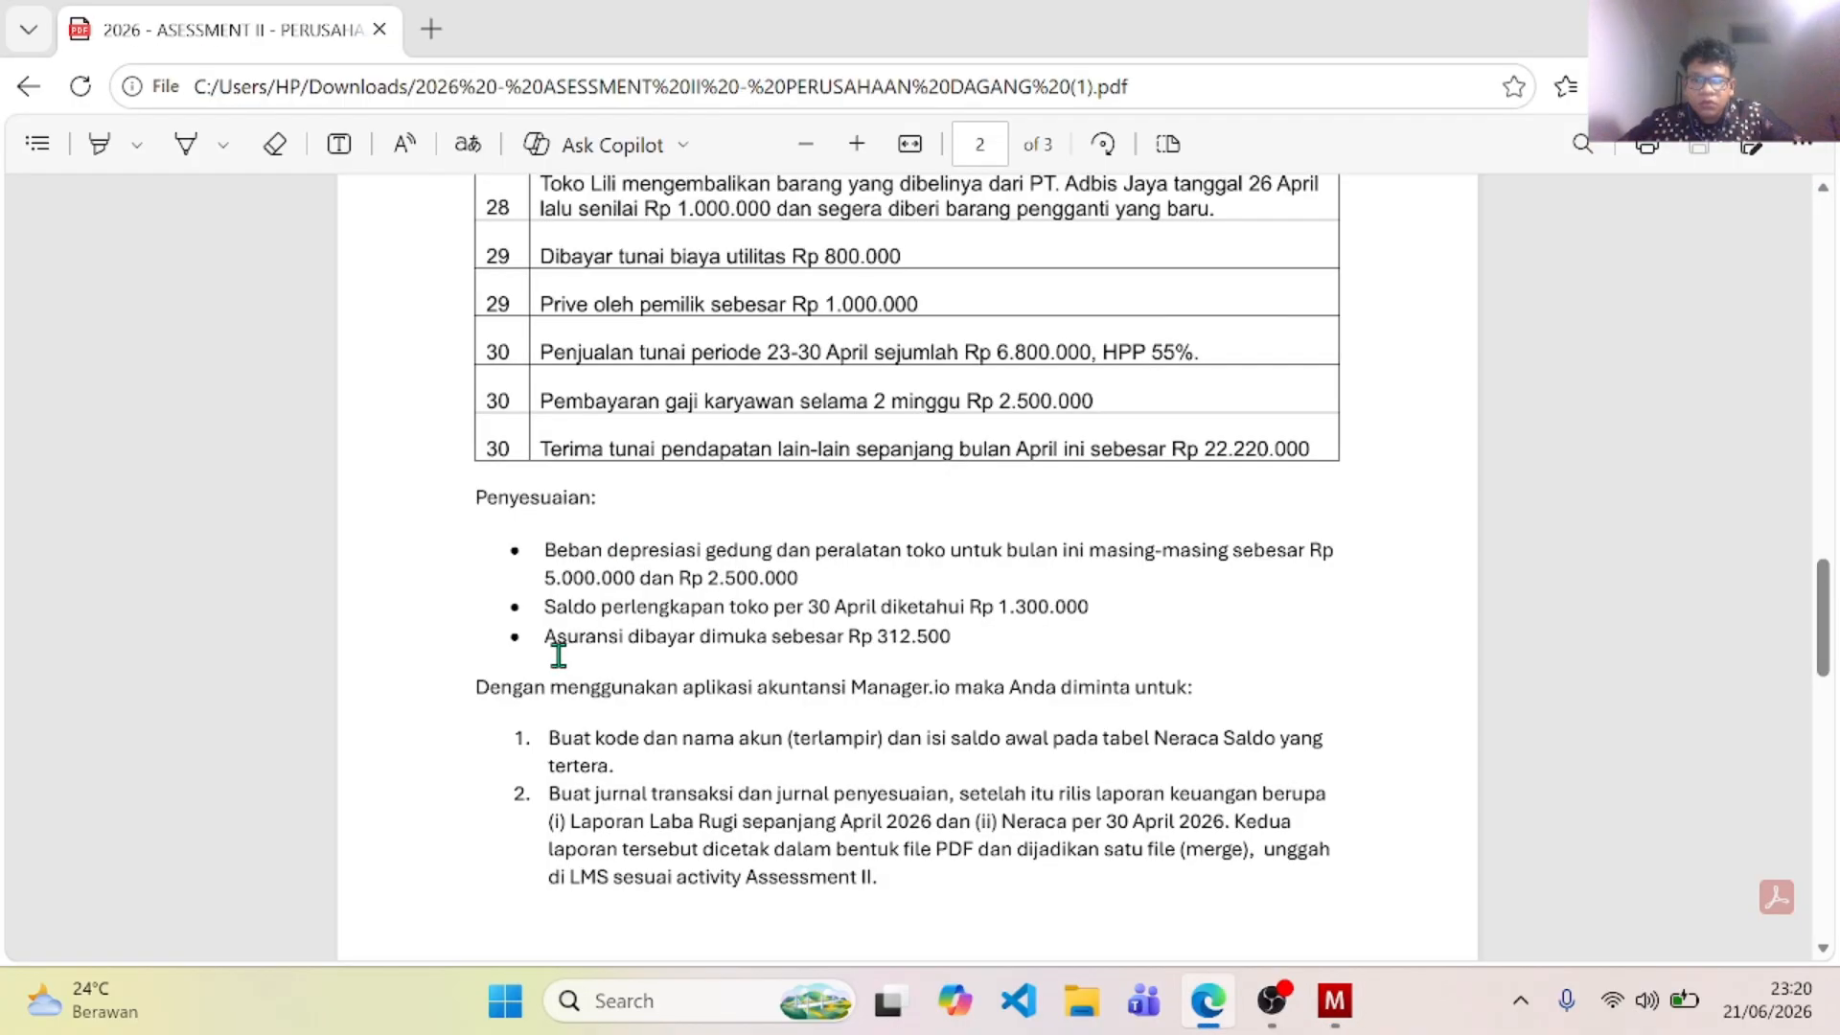
pyautogui.hotkey('alt', 'Tab')
pyautogui.click(153, 582)
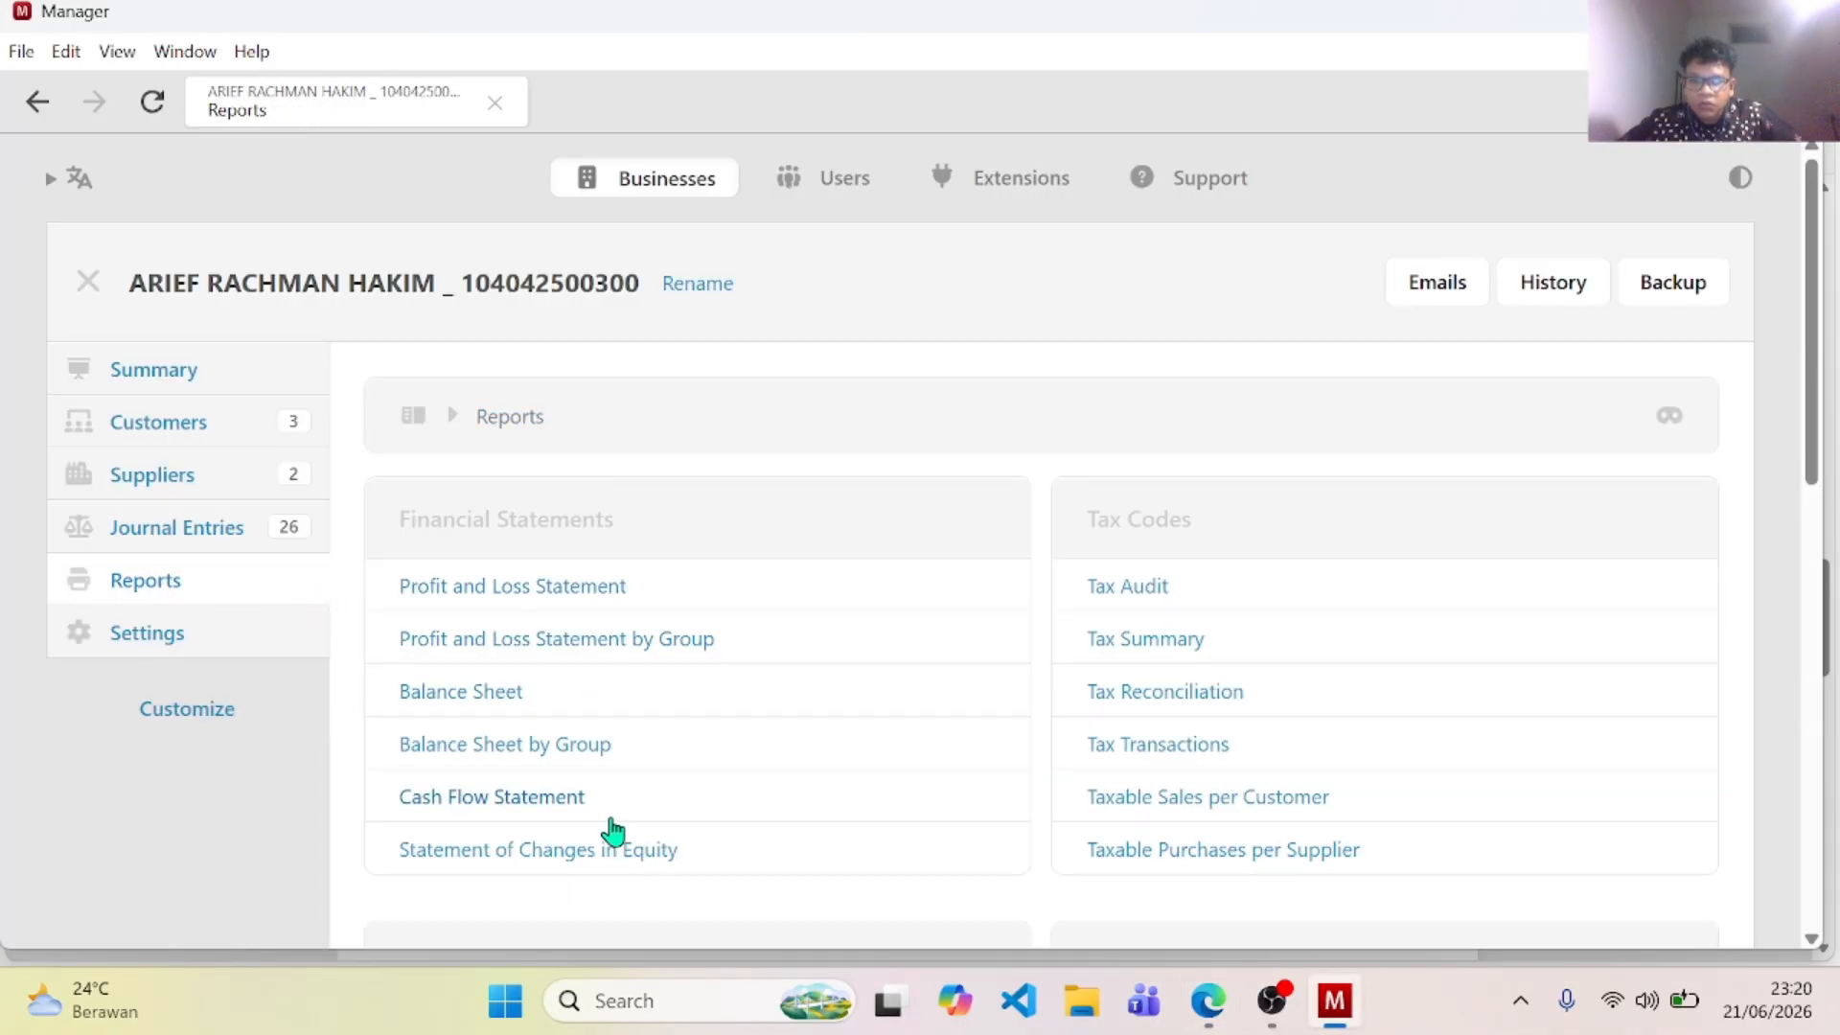
pyautogui.click(496, 694)
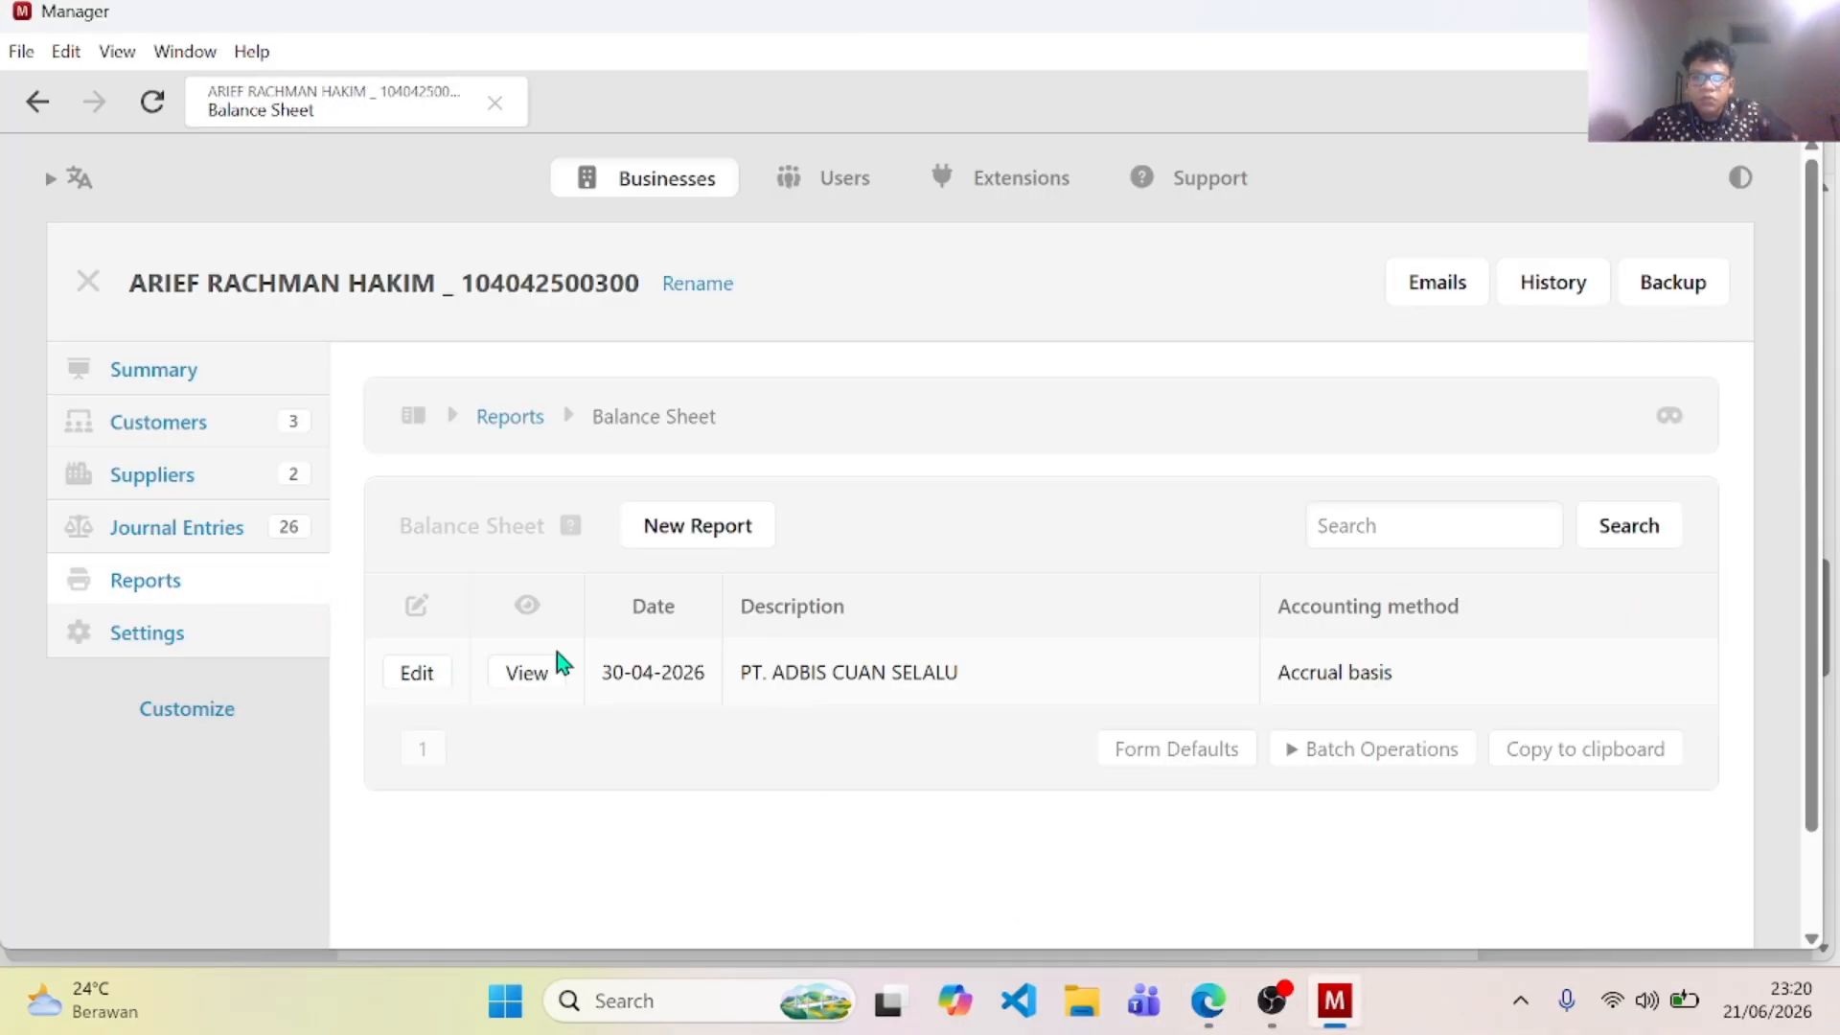
pyautogui.click(508, 682)
# Step: Examine the Aset Lancar and Aset Tetap sections of the report "Neraca per 30 April 2026"
pyautogui.scroll(-4, 575, 661)
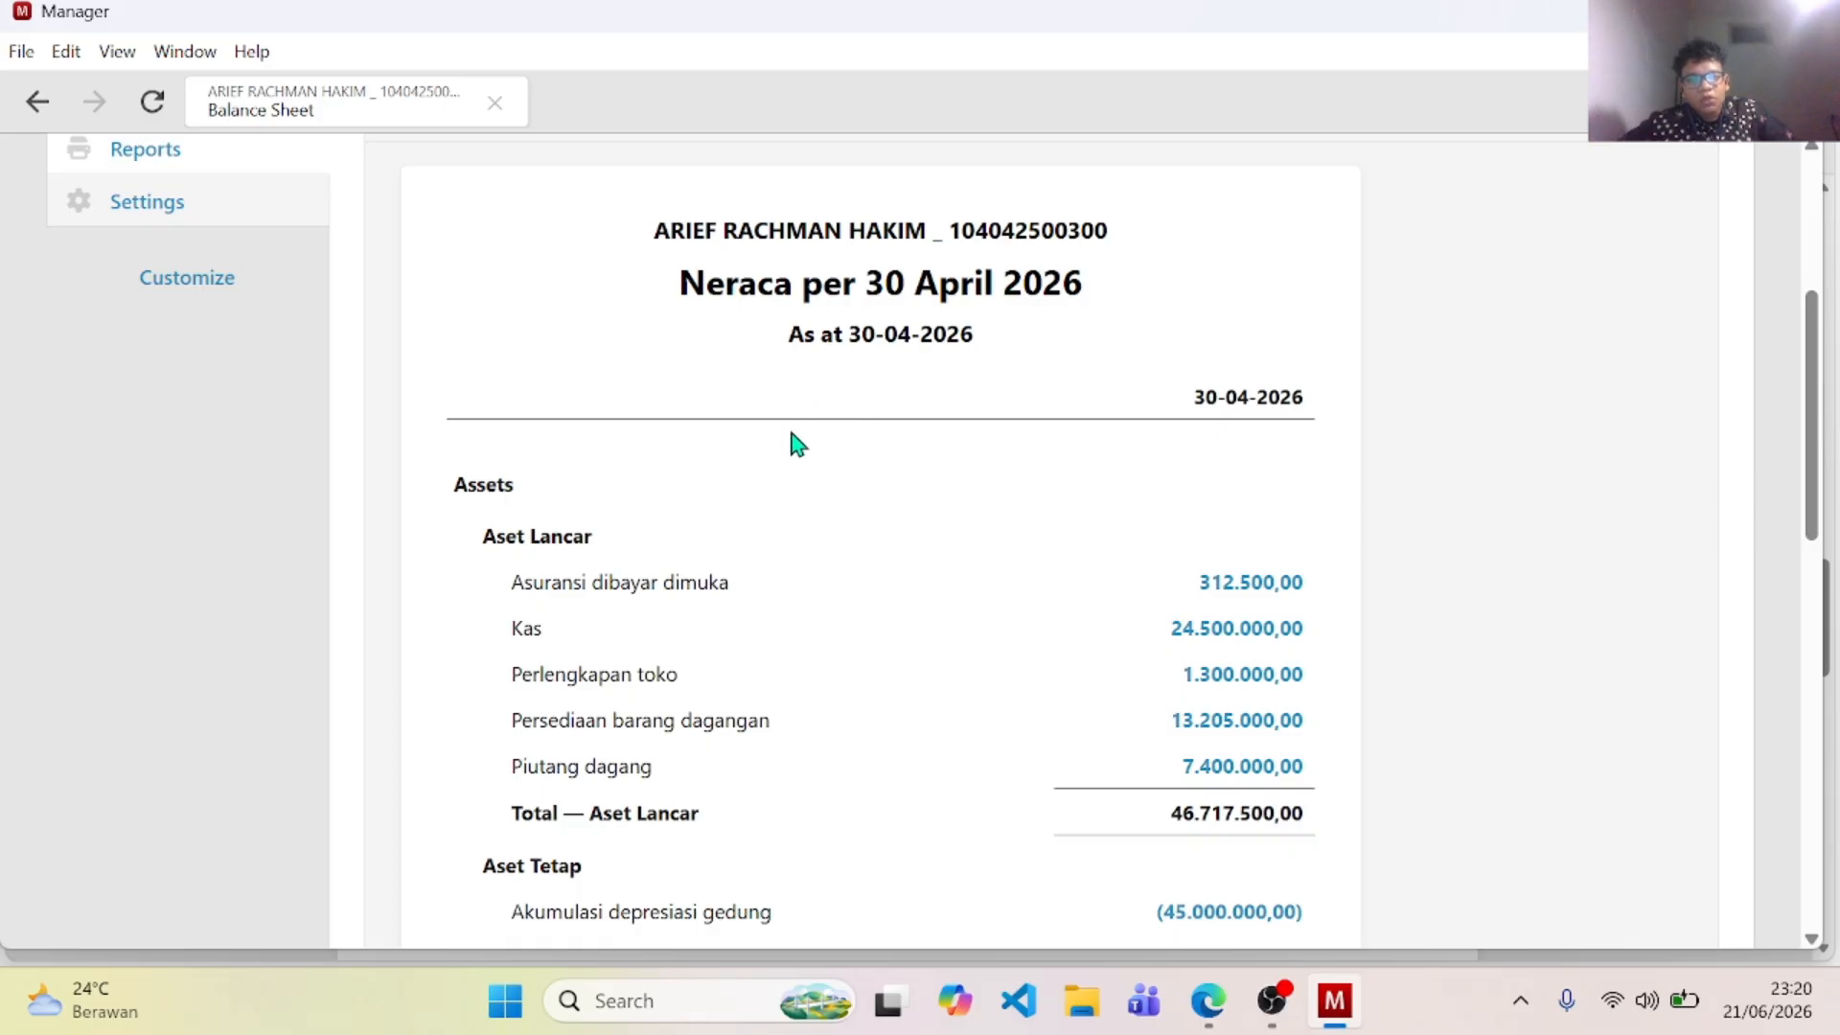
pyautogui.scroll(-1, 504, 472)
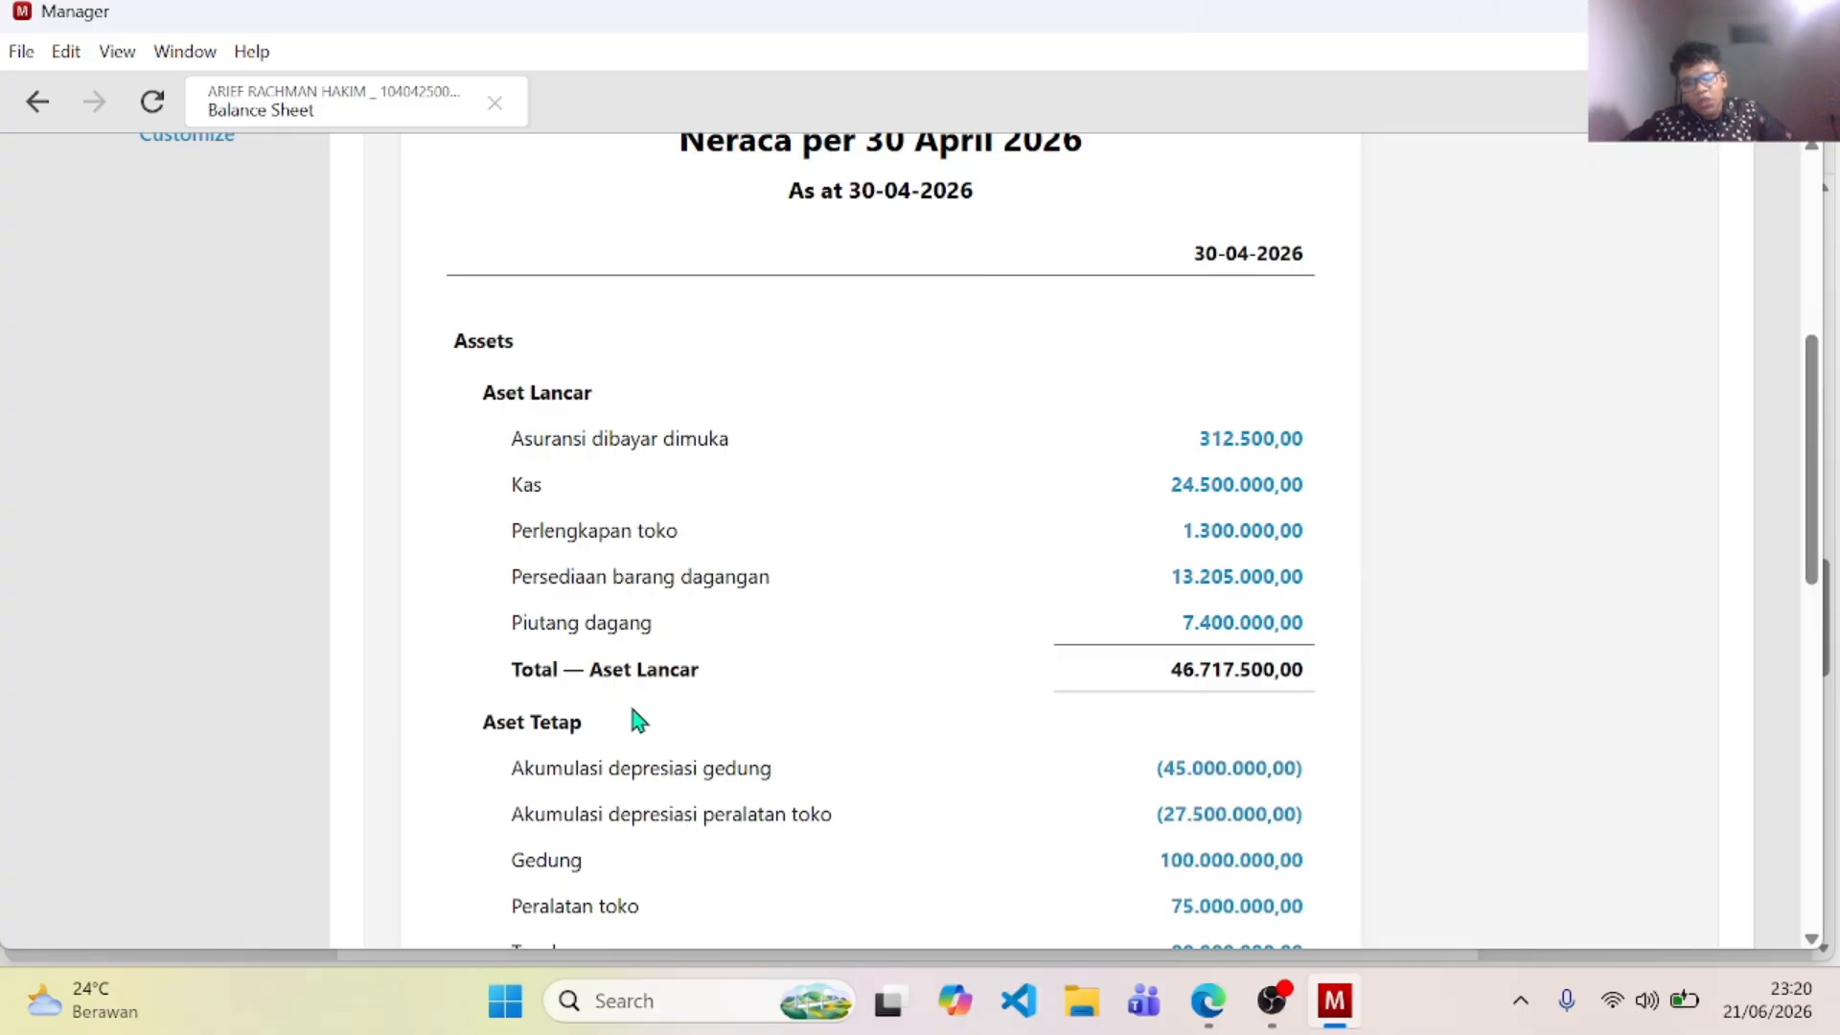
pyautogui.scroll(-1, 632, 719)
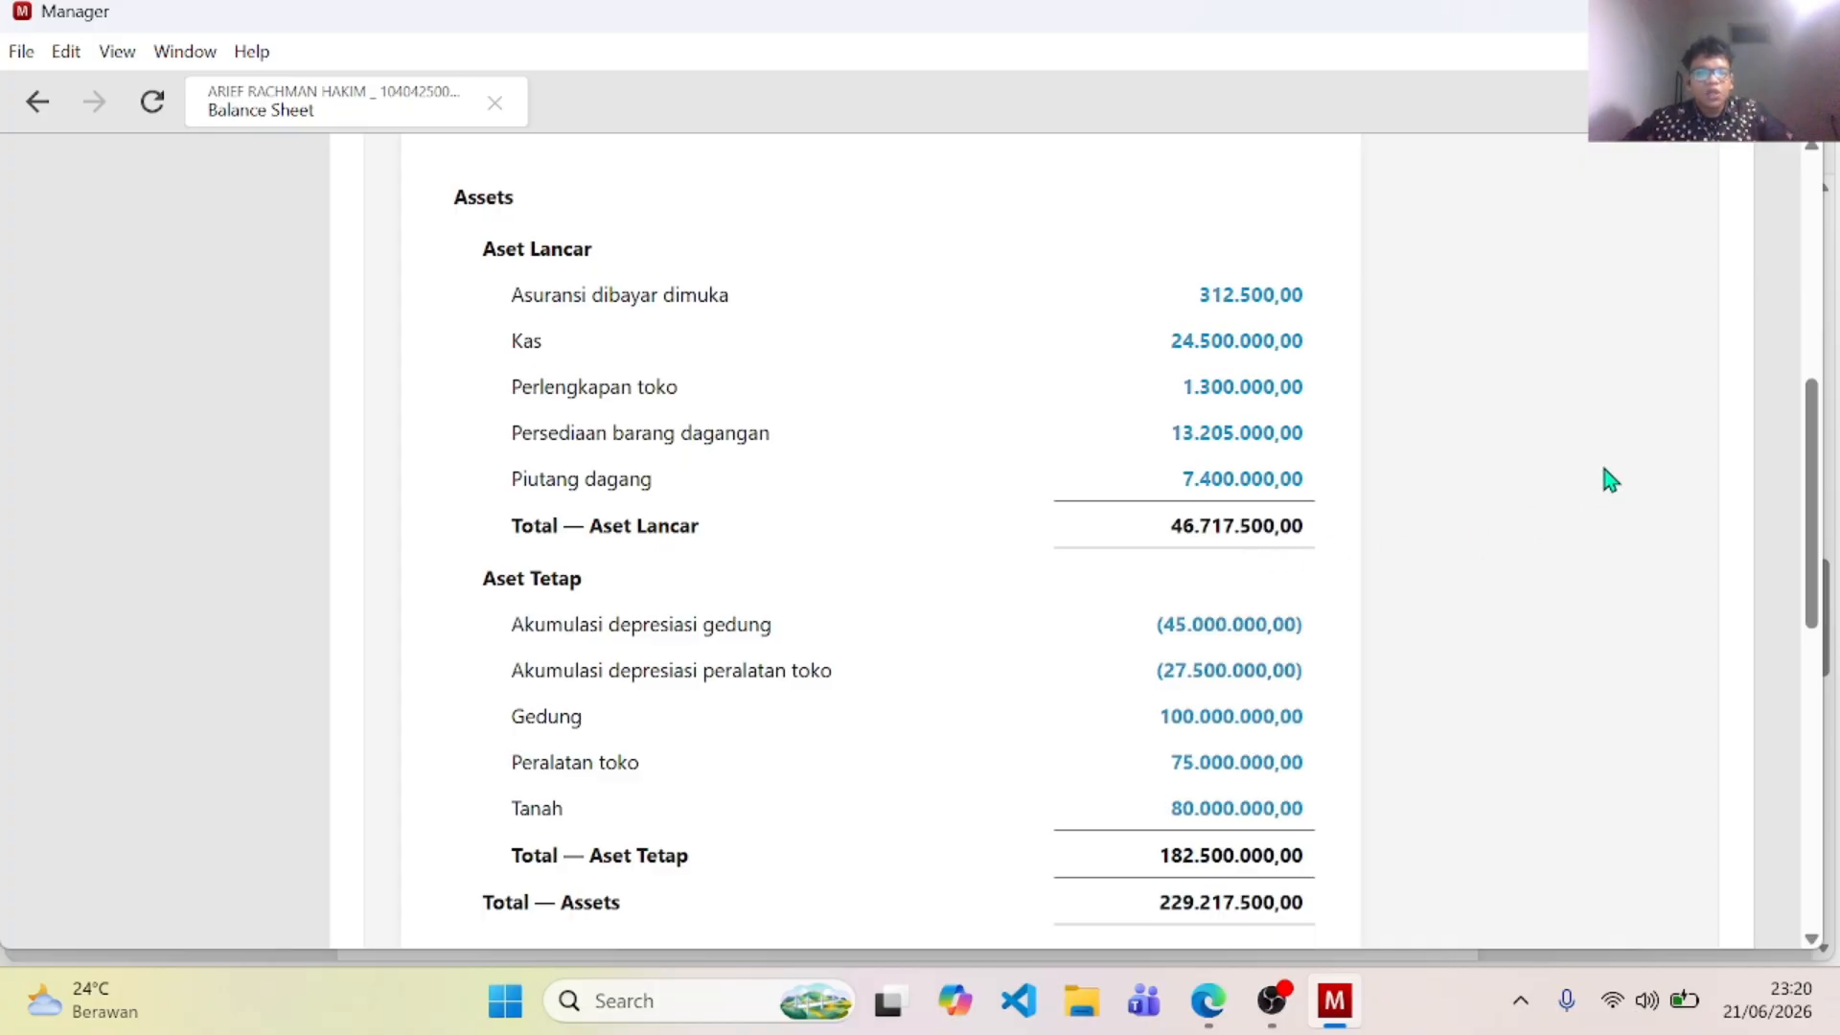
pyautogui.scroll(-1, 1605, 469)
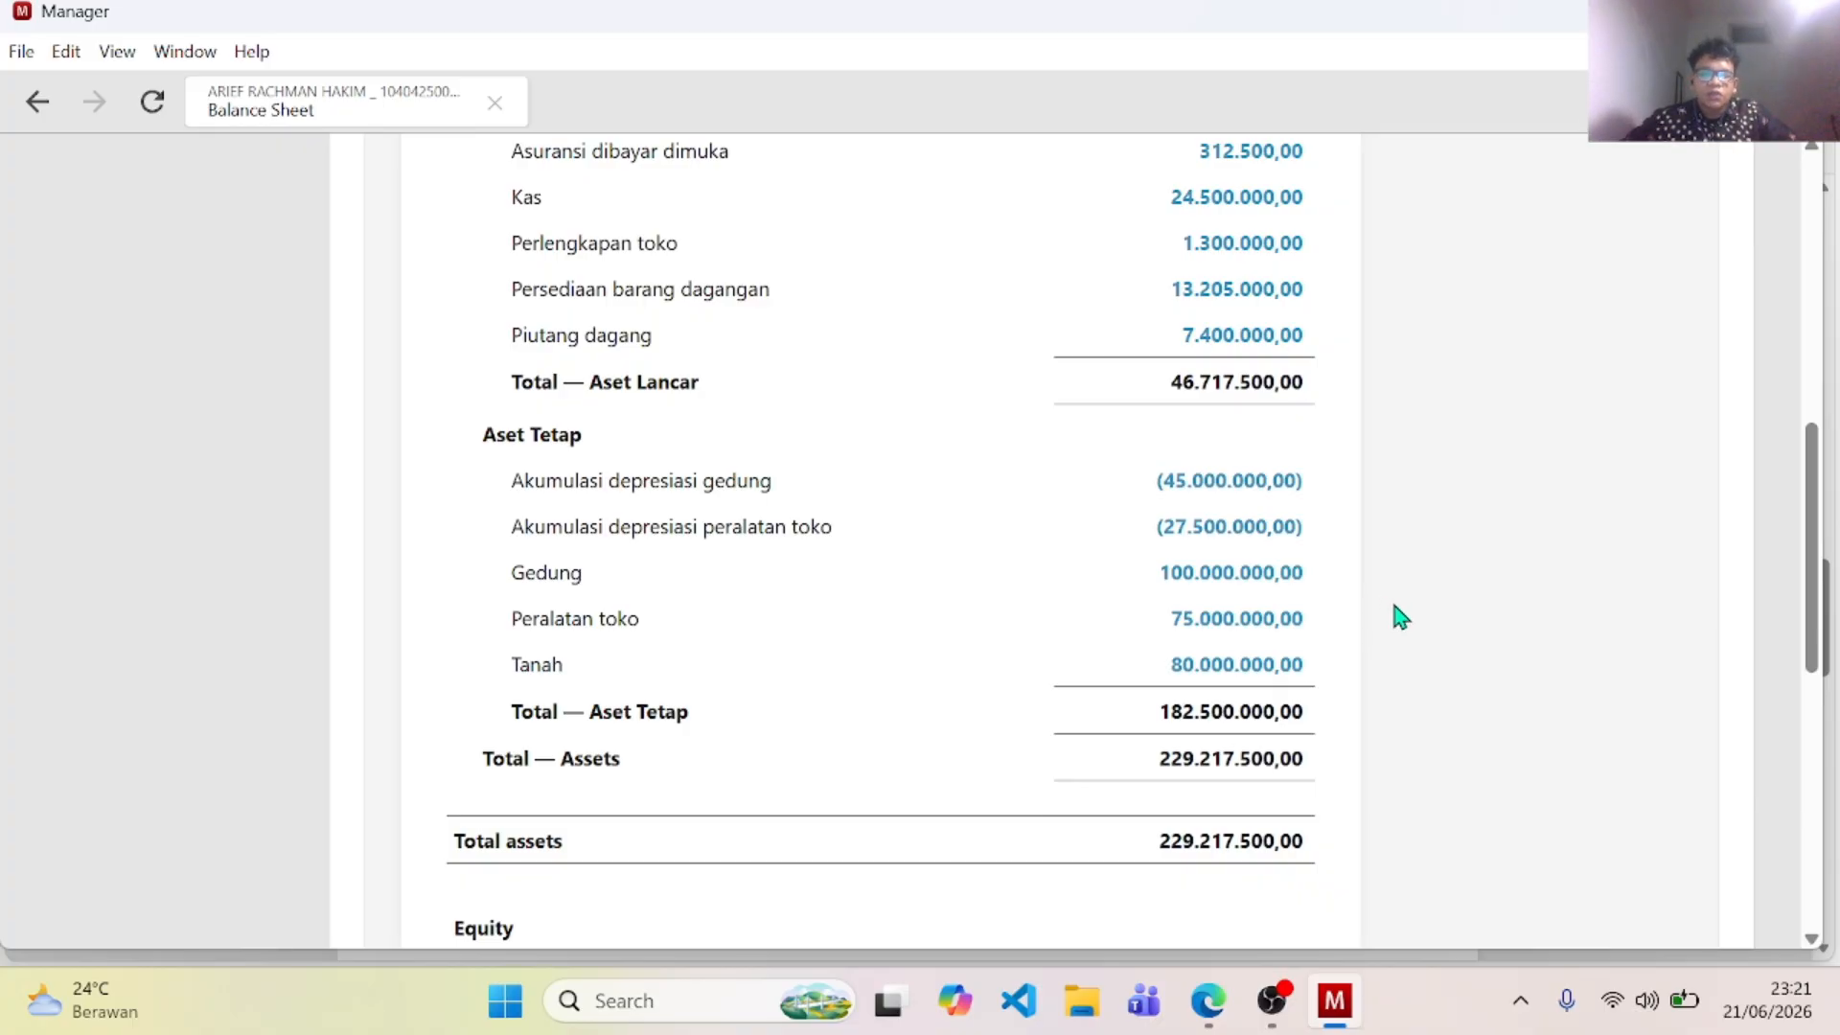
pyautogui.scroll(-2, 1399, 614)
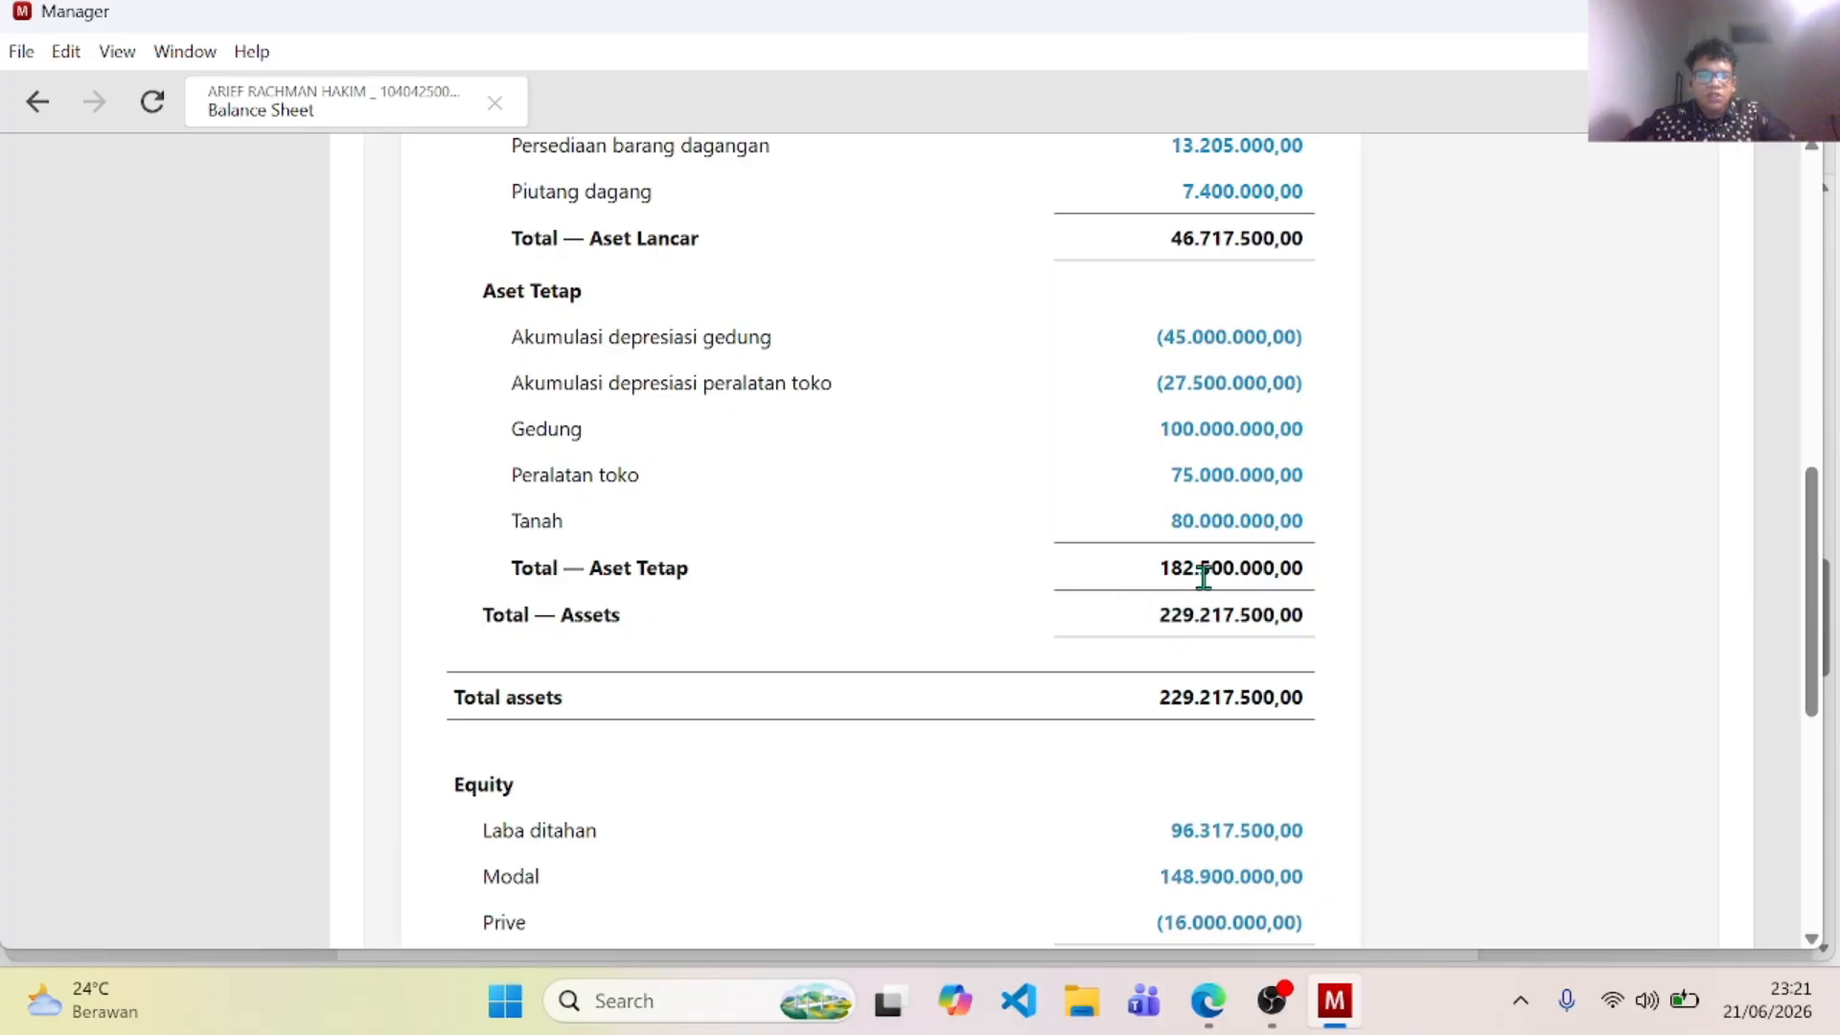
# Step: Highlight the total Aset Tetap and Total assets amounts in the balance sheet while explaining them, clearing each selection
pyautogui.moveTo(1159, 567); pyautogui.dragTo(1277, 572)
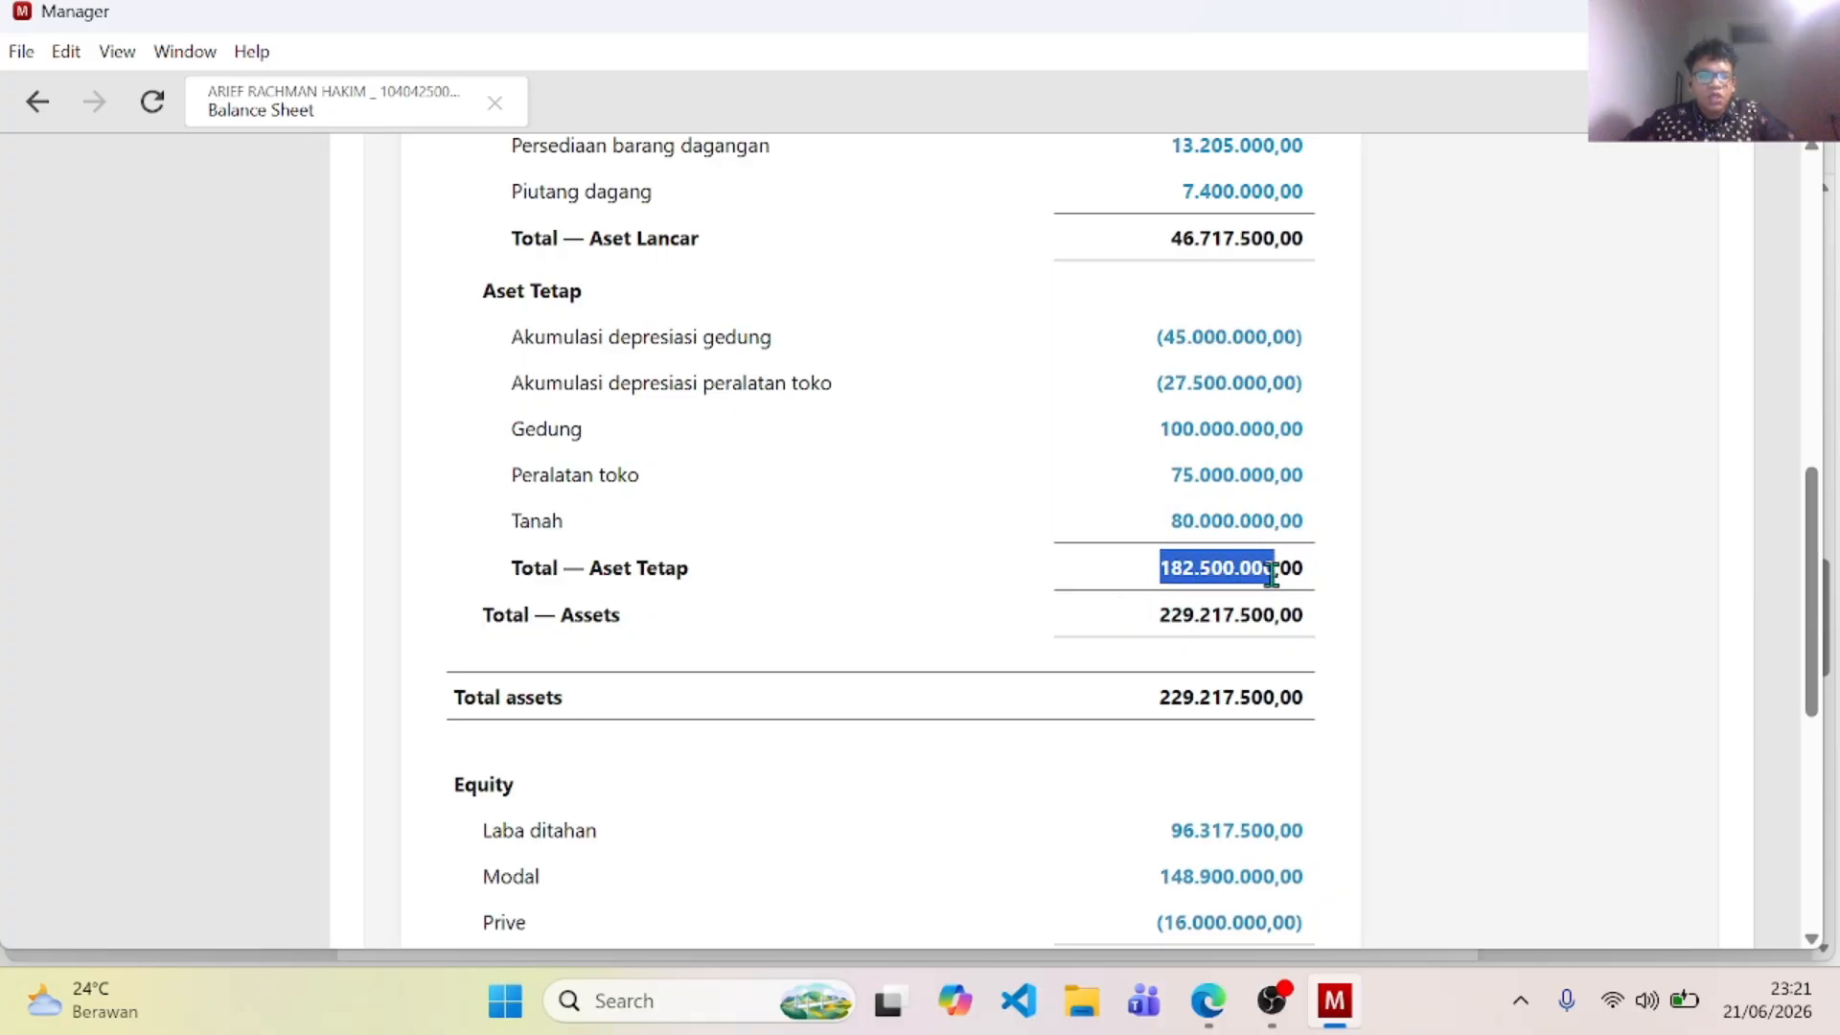
pyautogui.click(1453, 624)
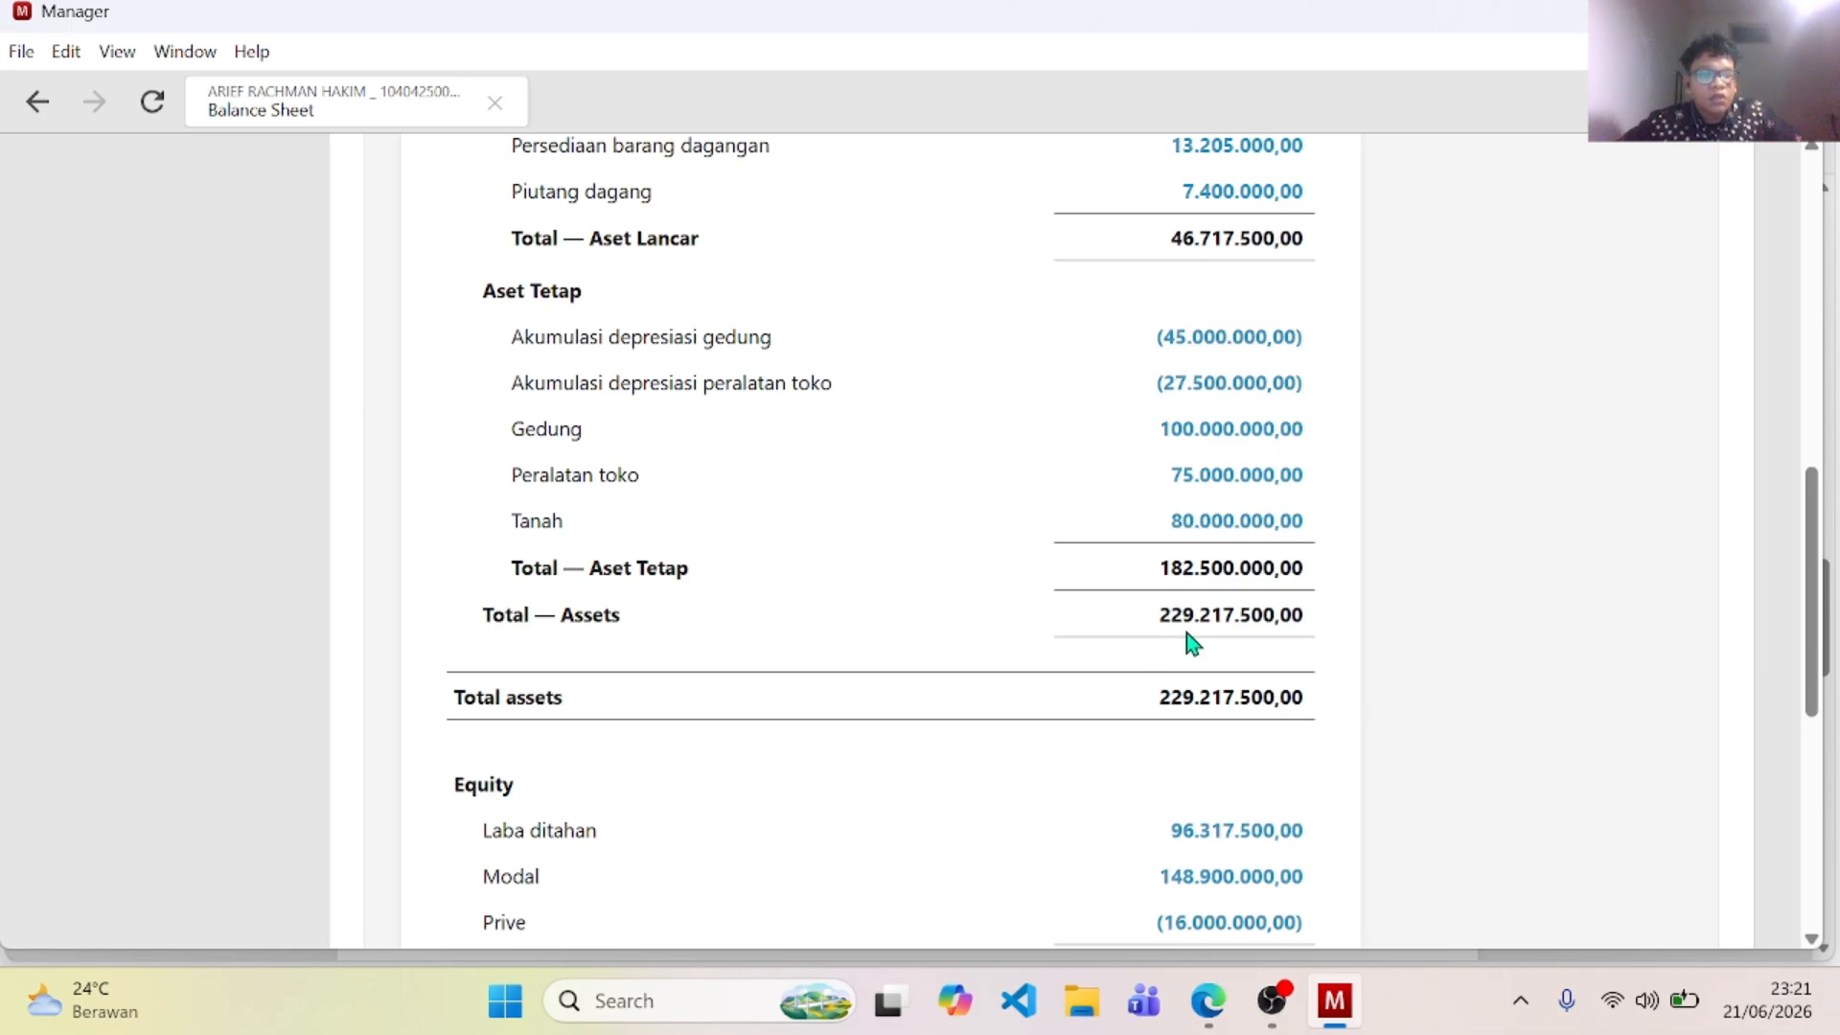
pyautogui.scroll(-2, 1360, 628)
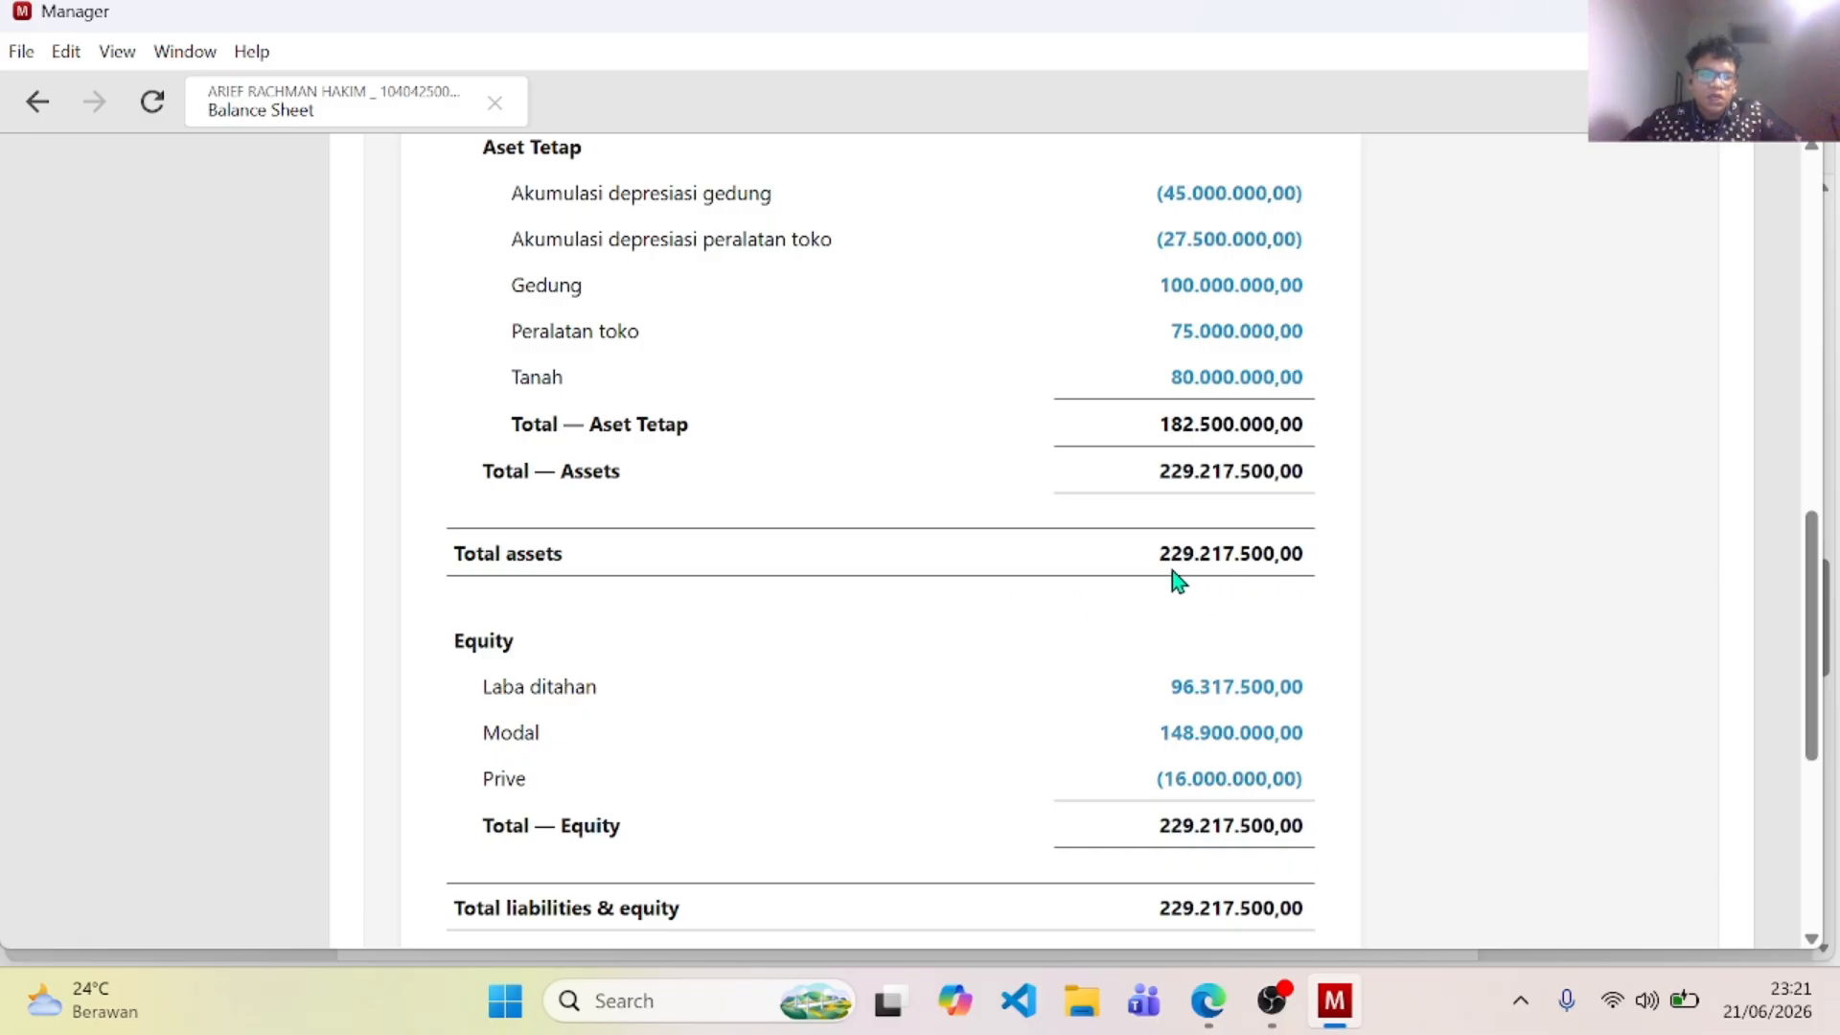
pyautogui.moveTo(1161, 556); pyautogui.dragTo(1311, 583)
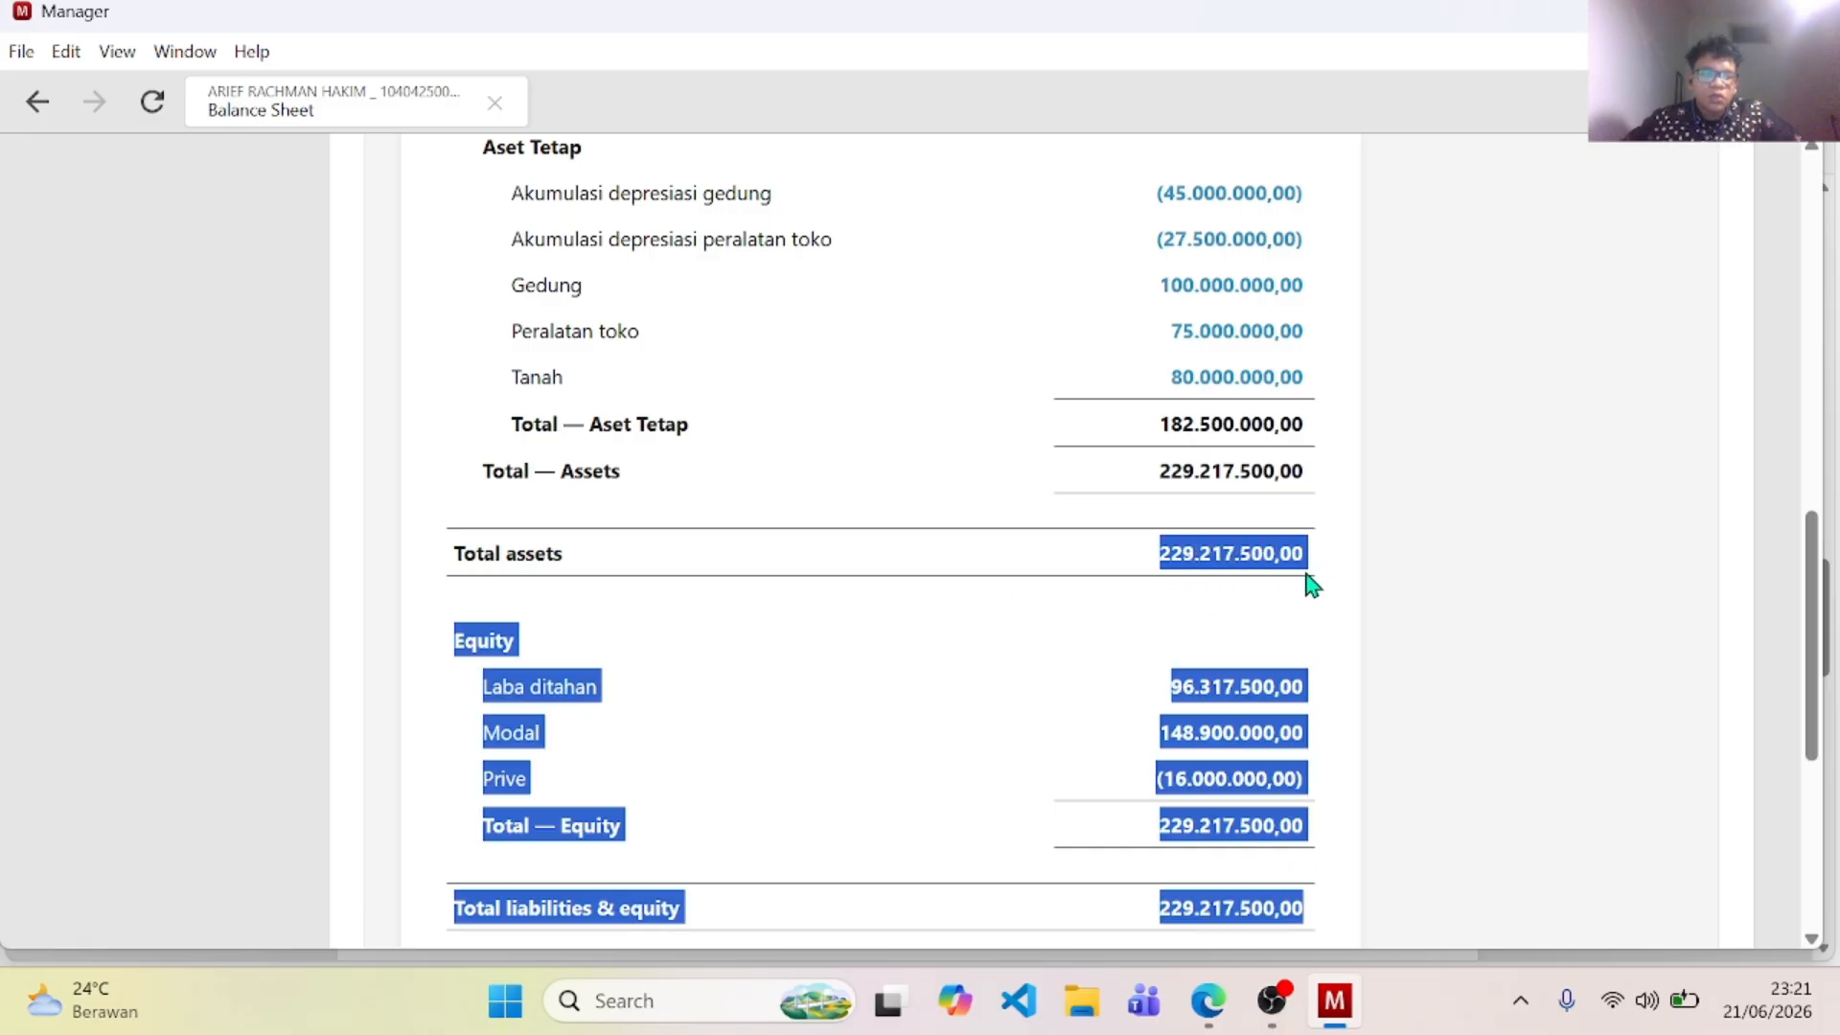
pyautogui.click(1307, 582)
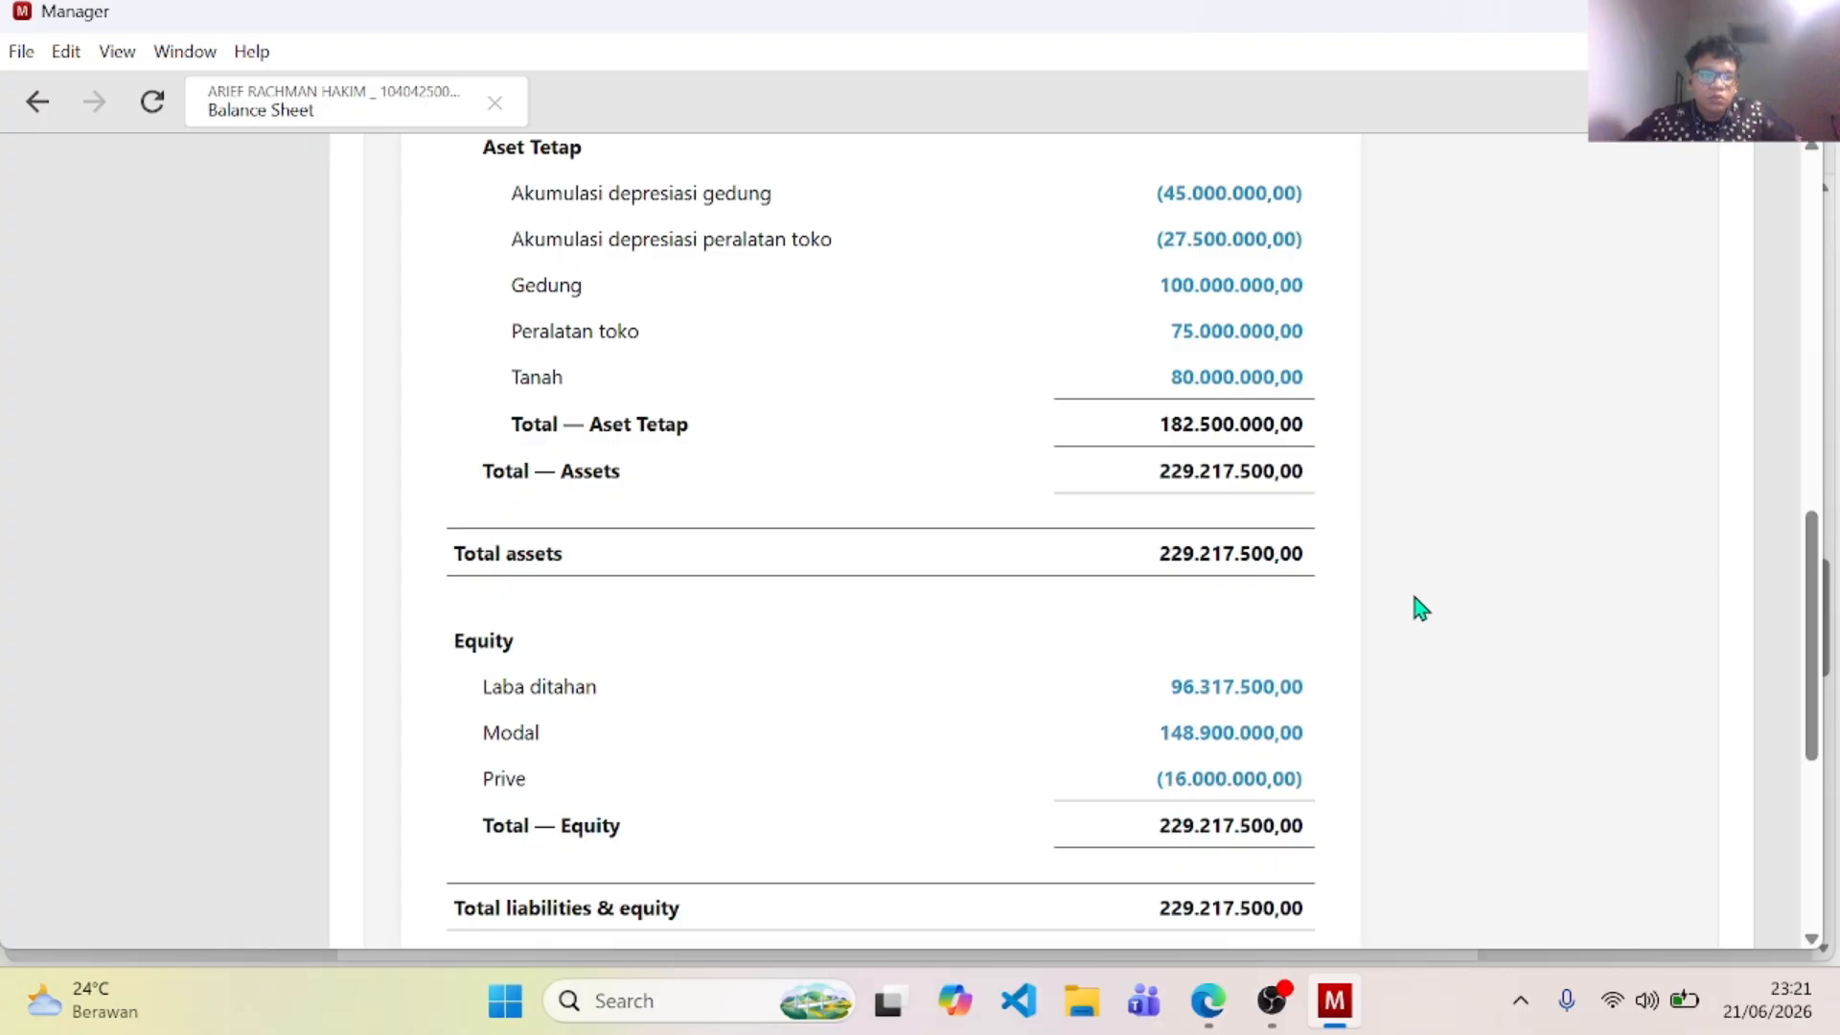
# Step: Examine the Equity section of the balance sheet, highlighting the Prive label and the Total Equity line, and clear the selection
pyautogui.scroll(-3, 1416, 600)
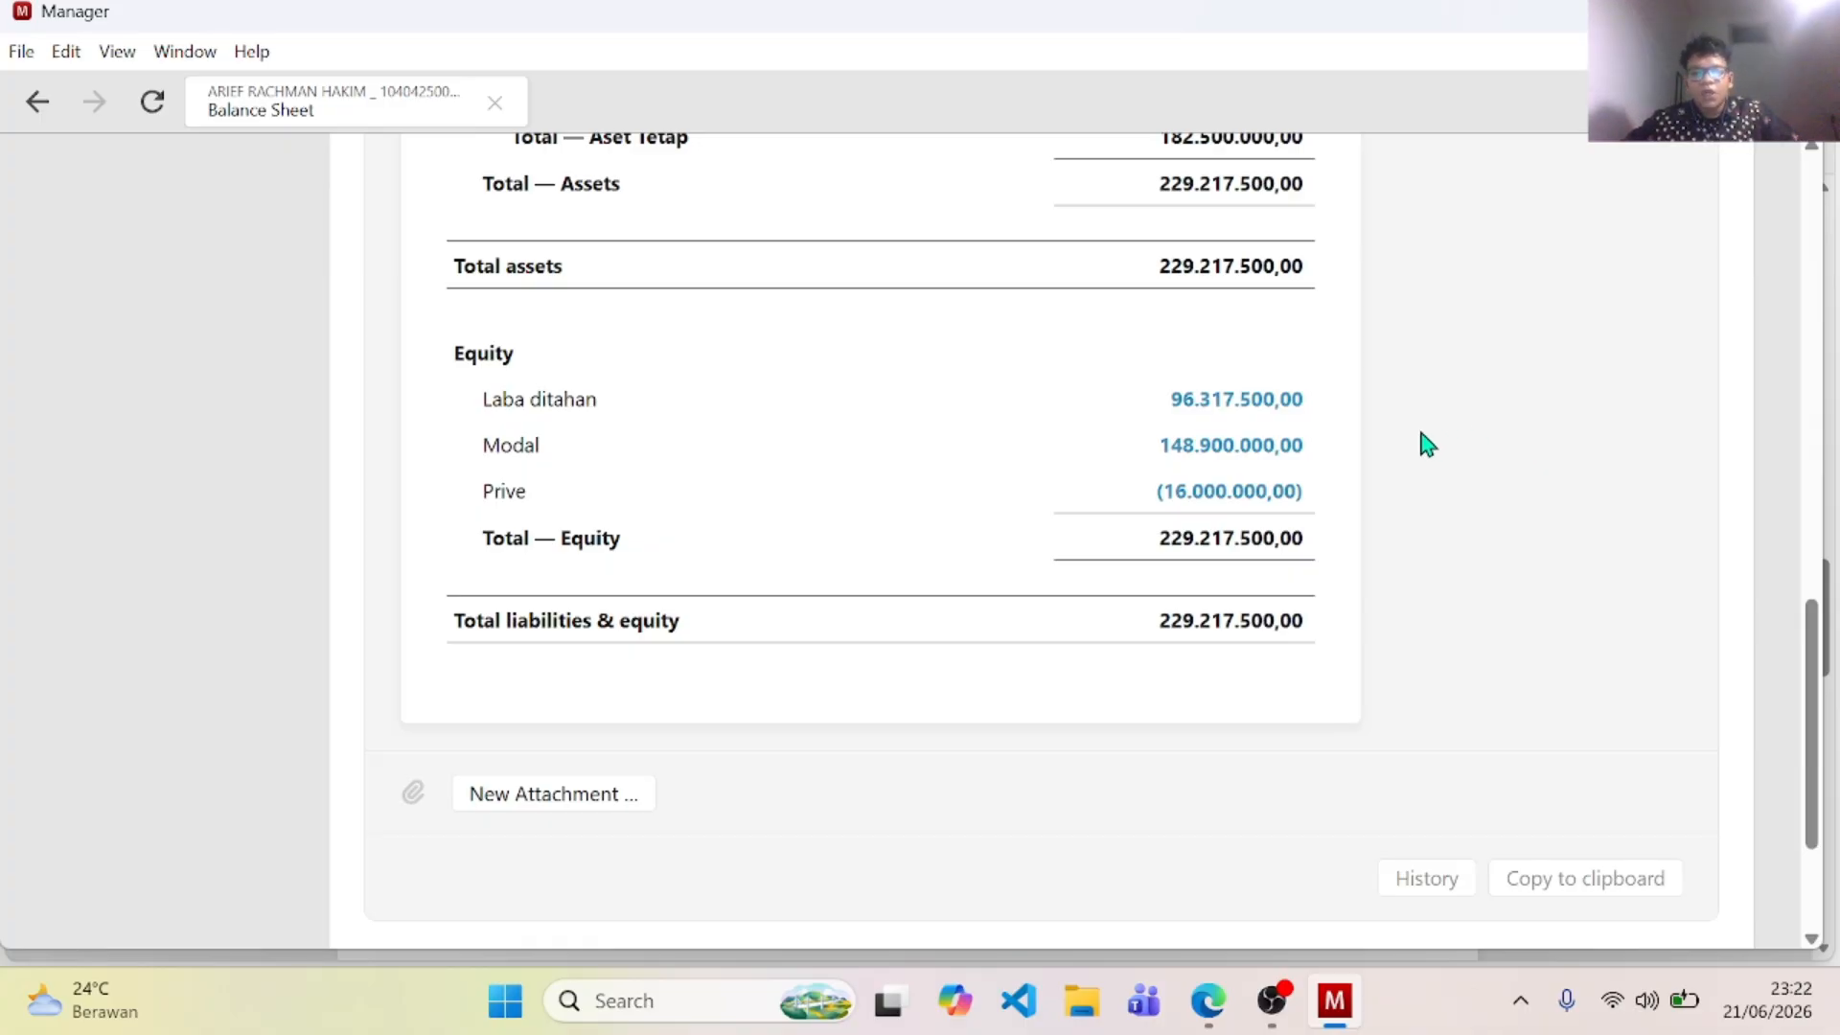
pyautogui.doubleClick(500, 492)
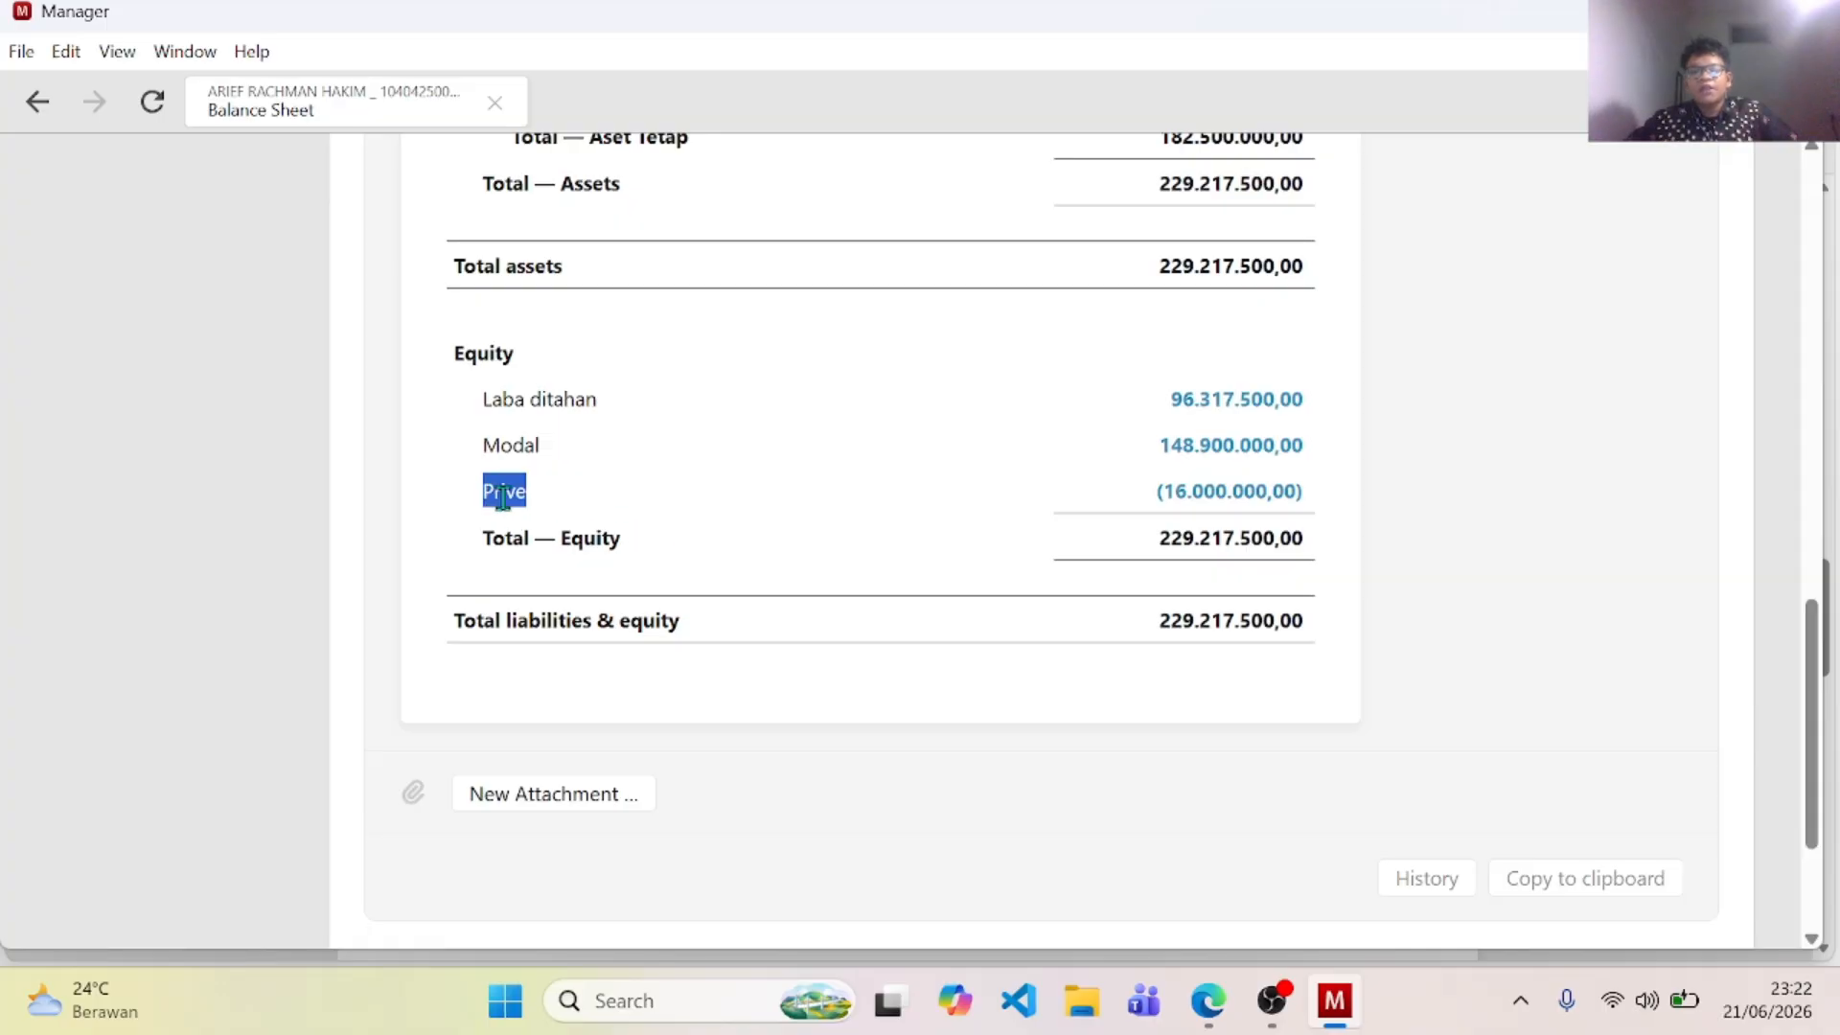
pyautogui.click(1564, 511)
pyautogui.moveTo(498, 568); pyautogui.dragTo(1305, 575)
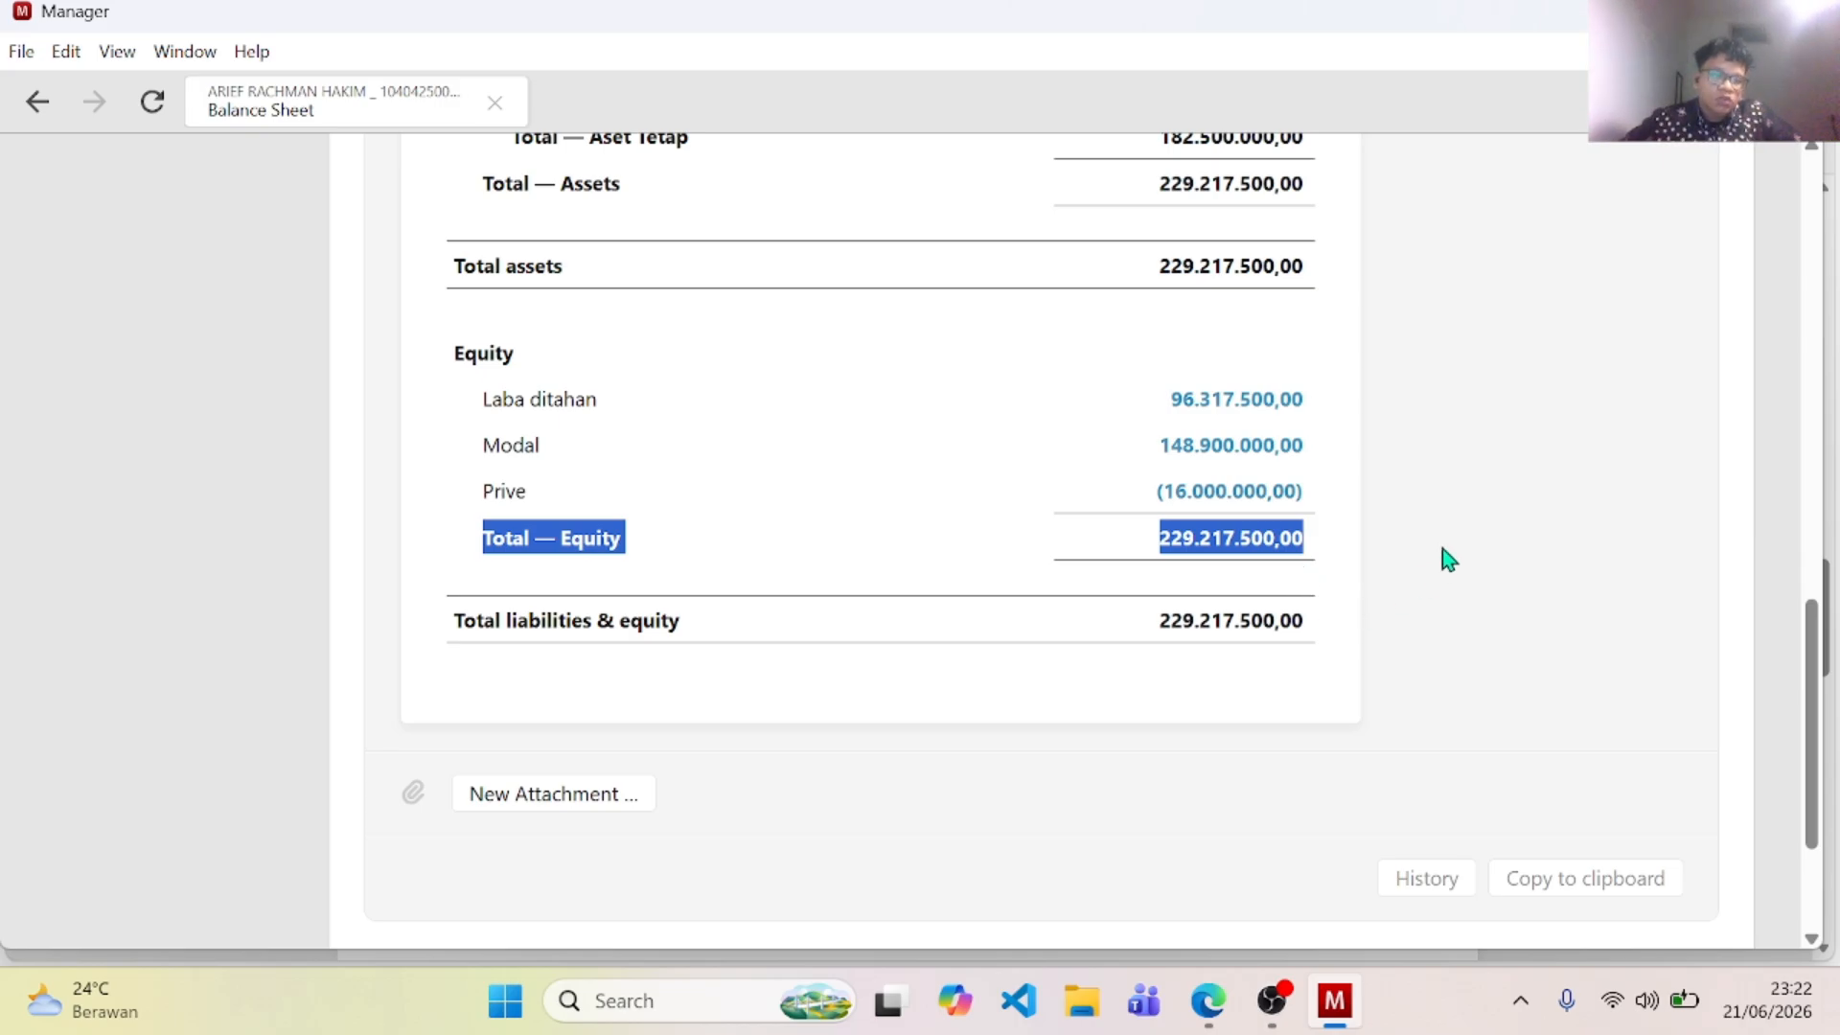
pyautogui.click(1395, 556)
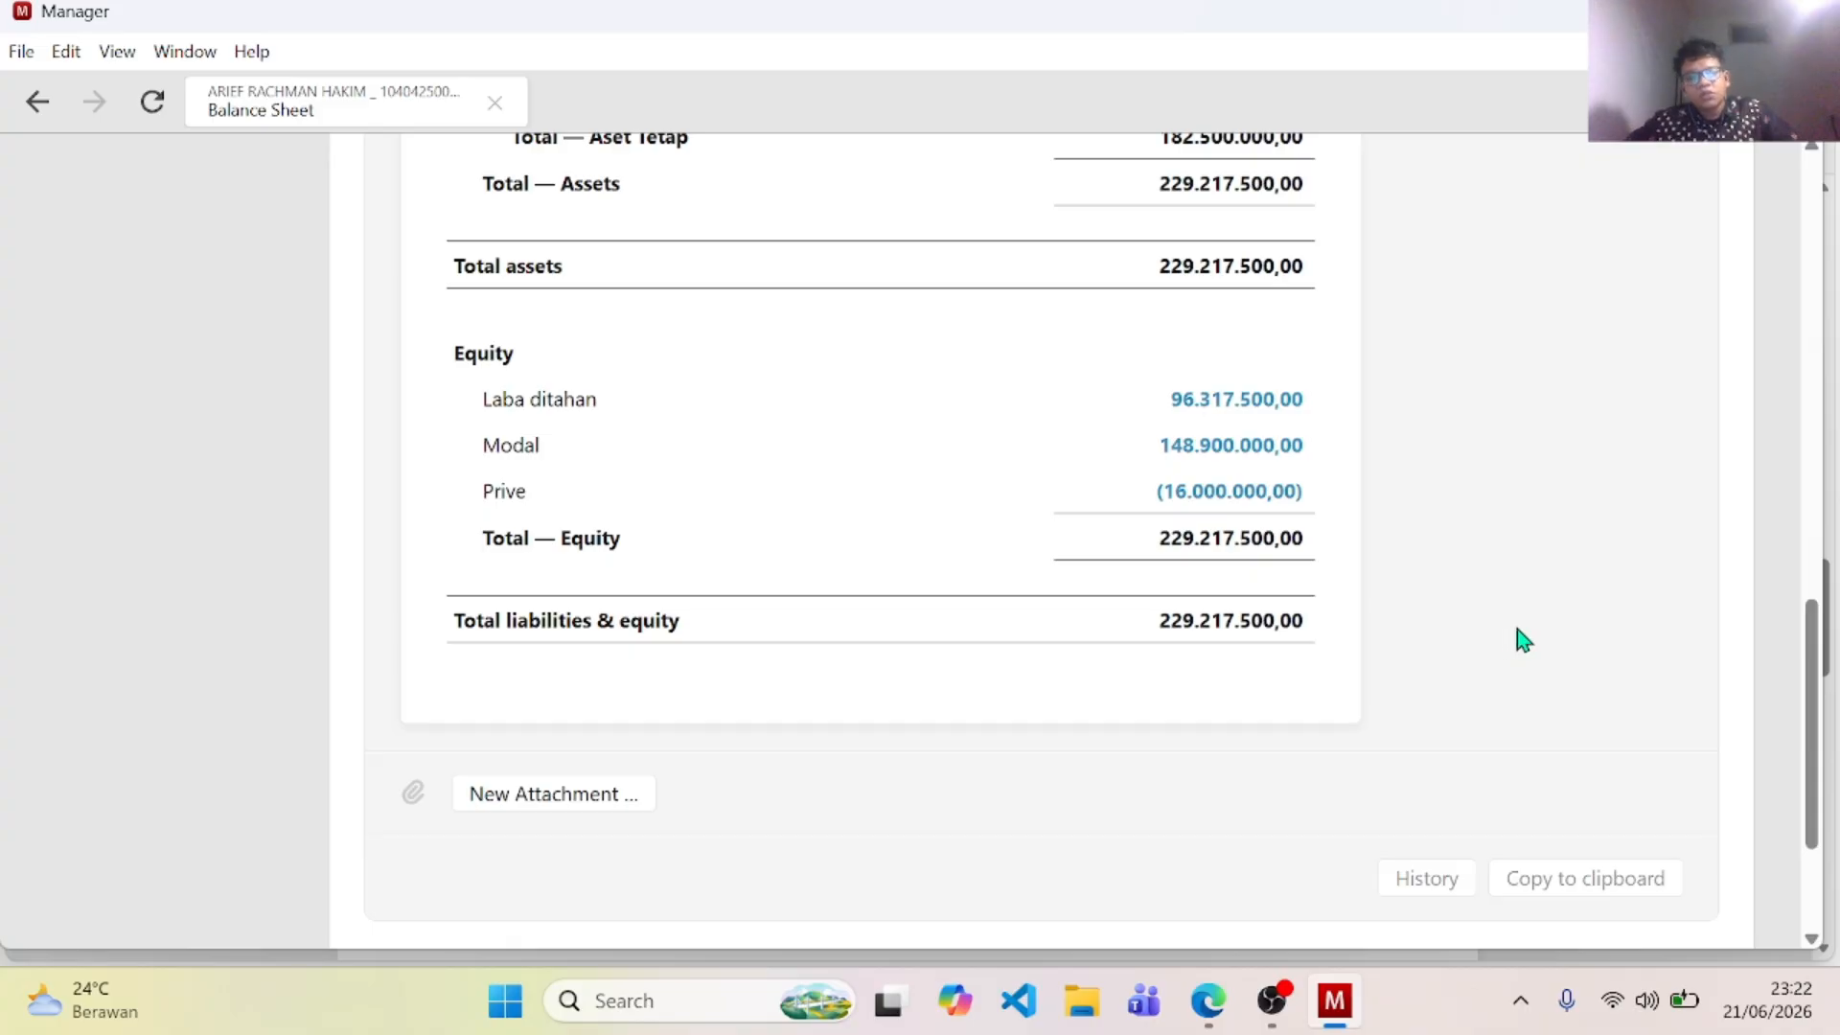
# Step: Switch to the assessment PDF in Edge, review its opening balances, adjustments and report requirements, and return to the balance sheet in Manager
pyautogui.scroll(15, 1564, 665)
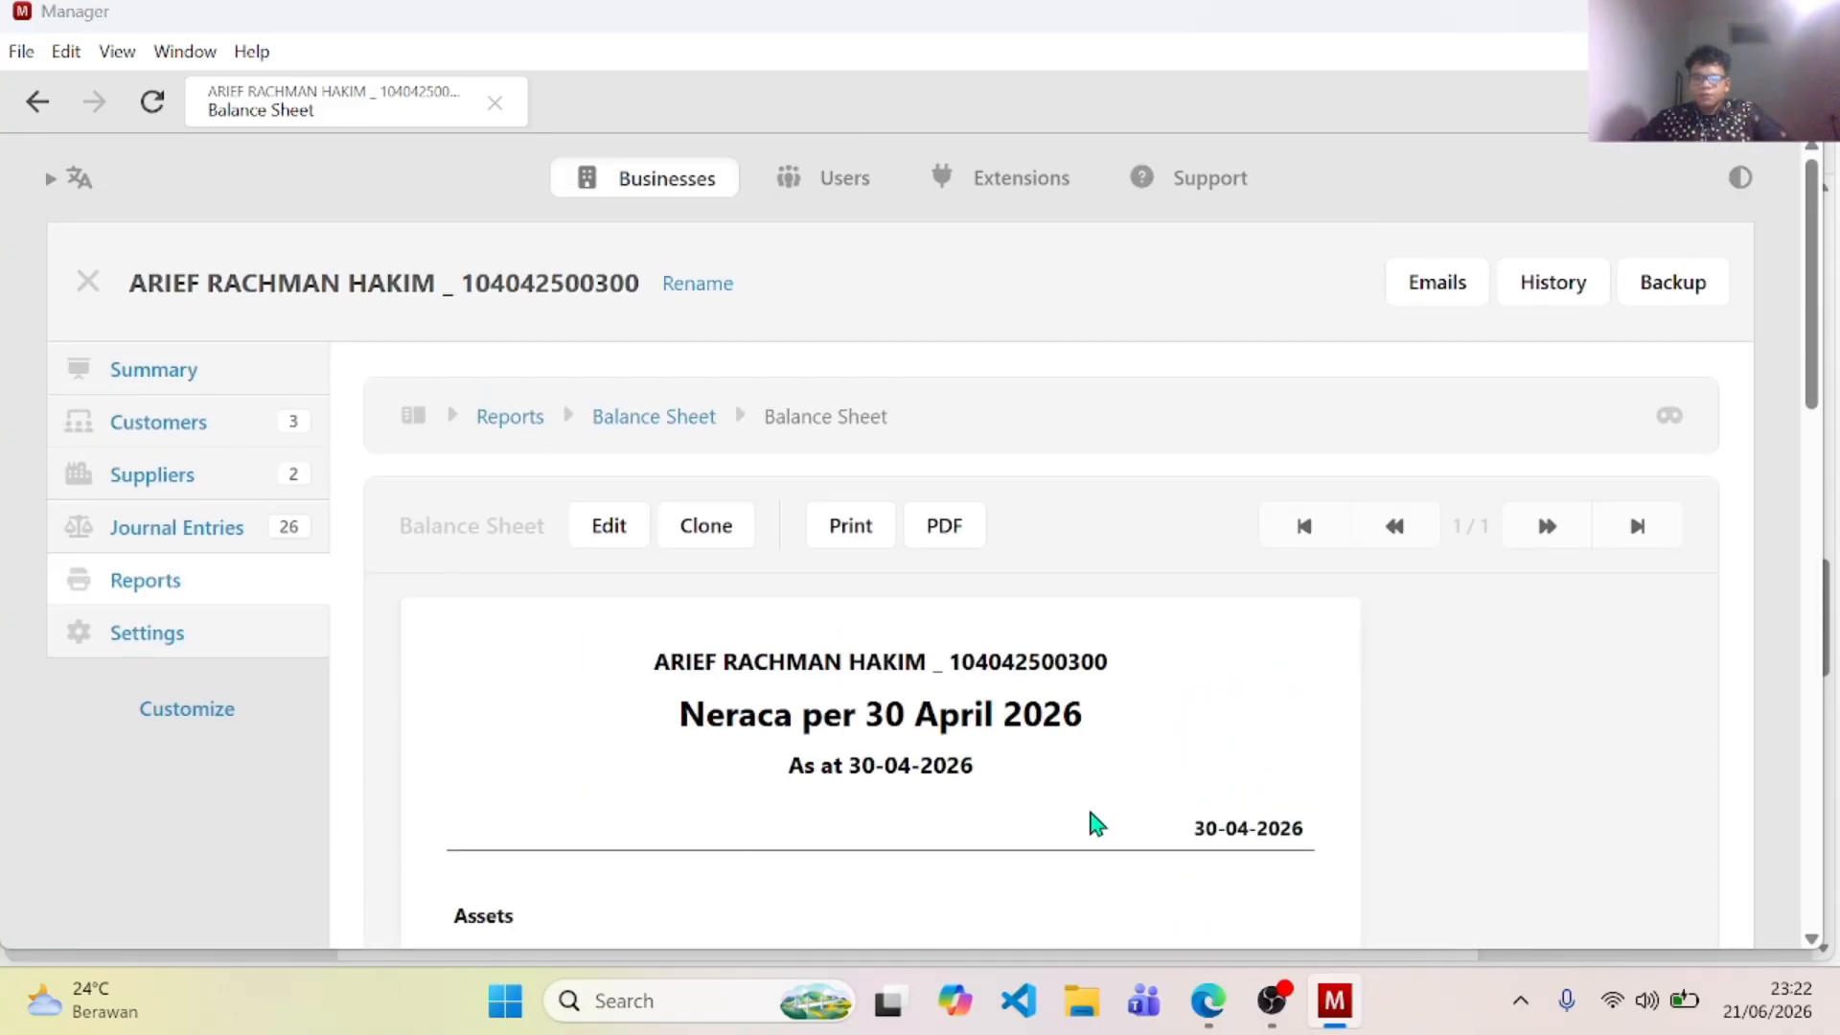
pyautogui.hotkey('alt', 'Tab')
pyautogui.scroll(-4, 917, 806)
pyautogui.scroll(20, 920, 800)
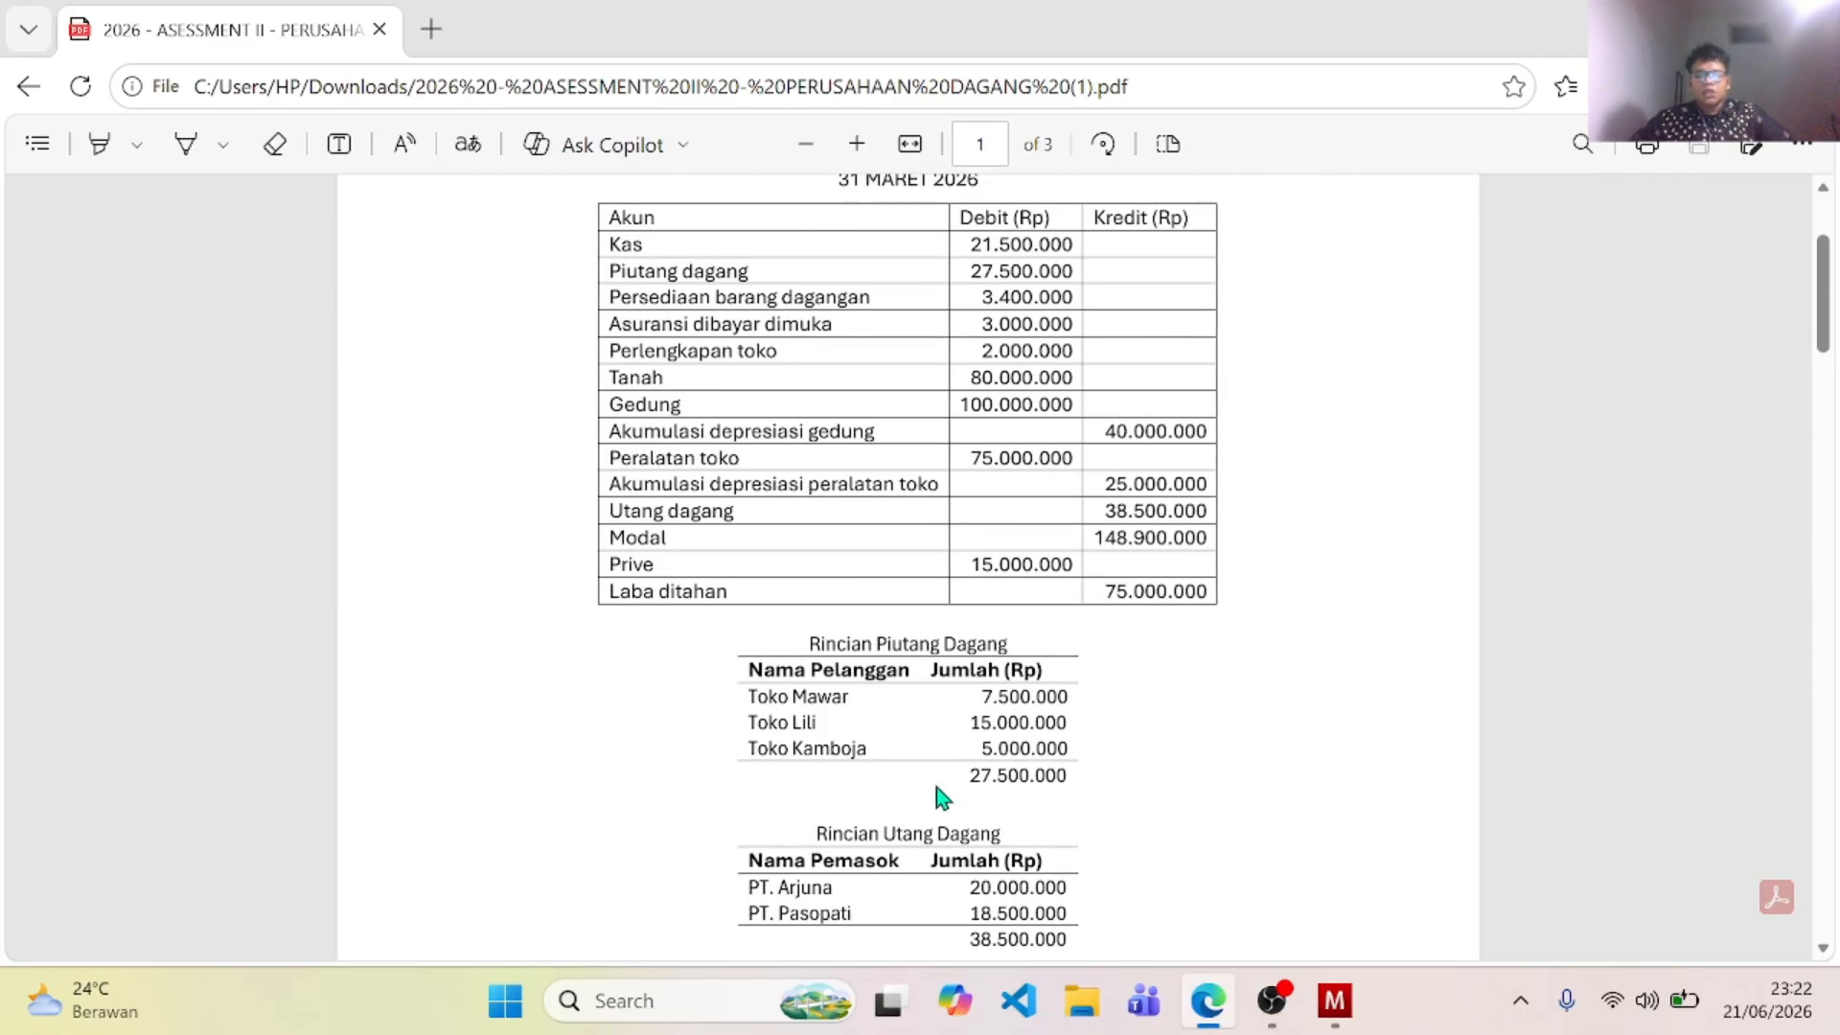
pyautogui.scroll(2, 920, 776)
pyautogui.scroll(-5, 1063, 729)
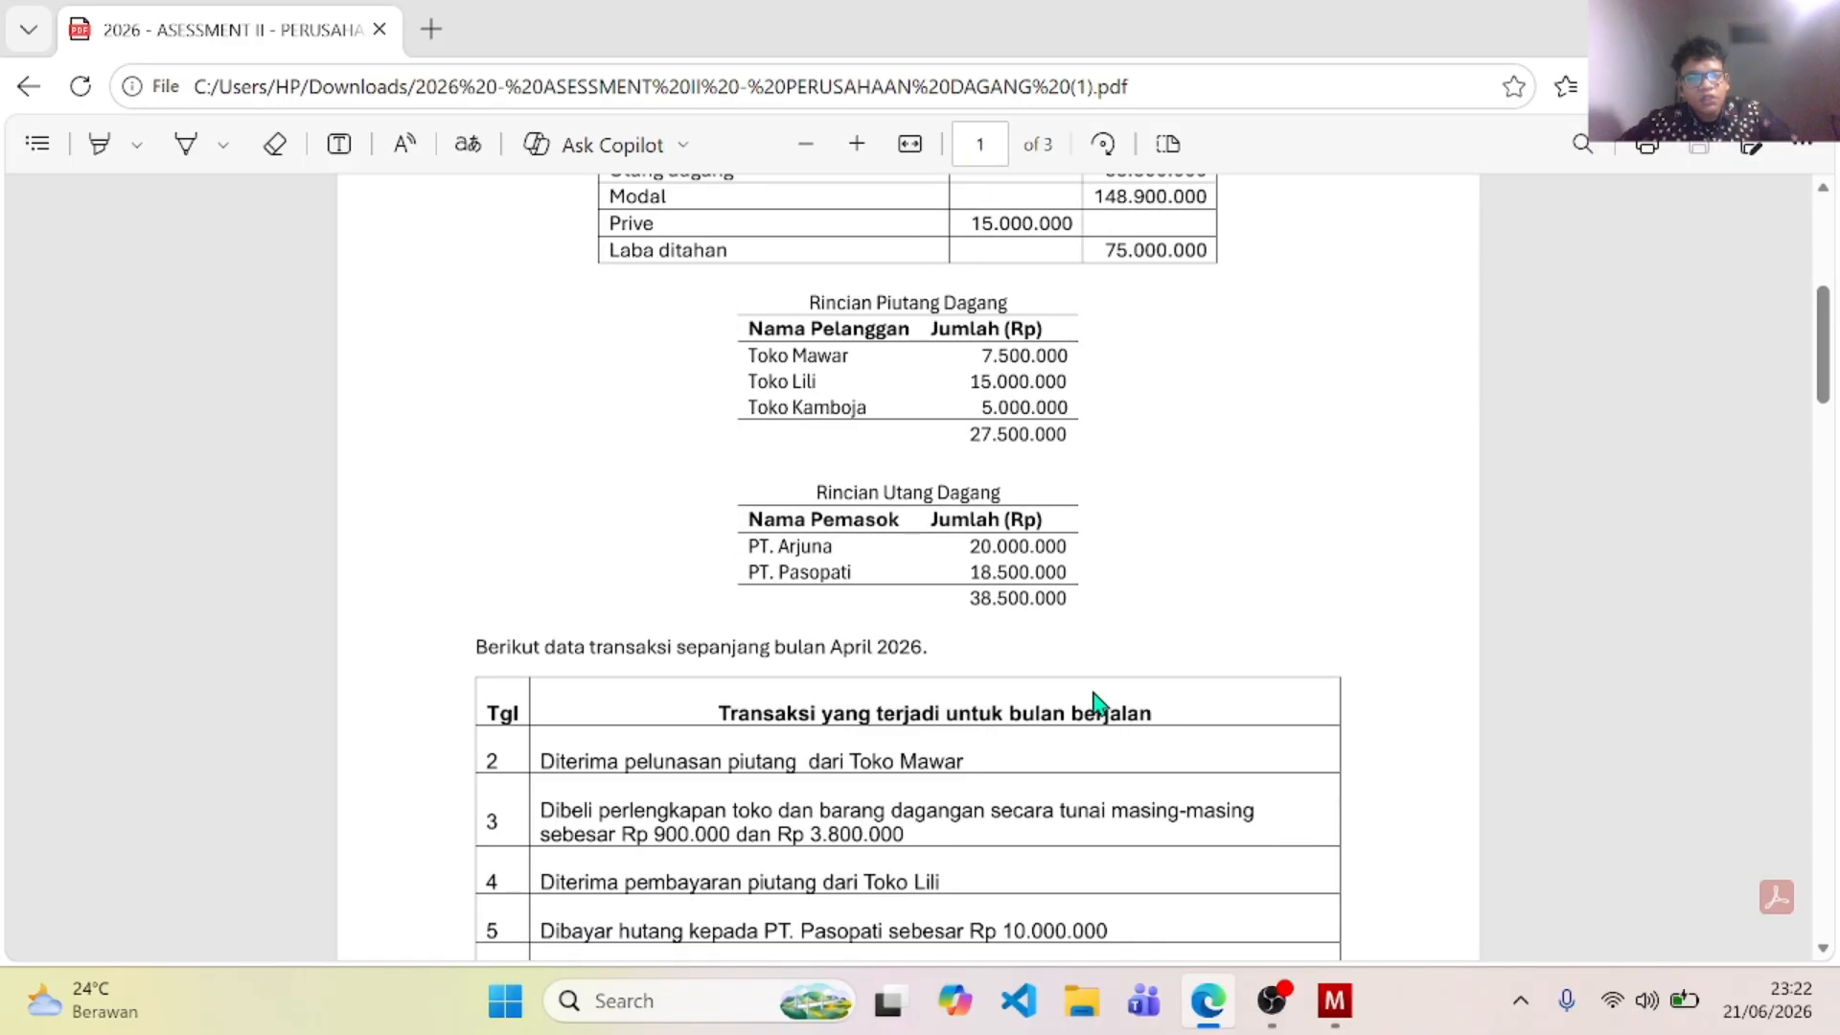
pyautogui.scroll(-20, 1094, 704)
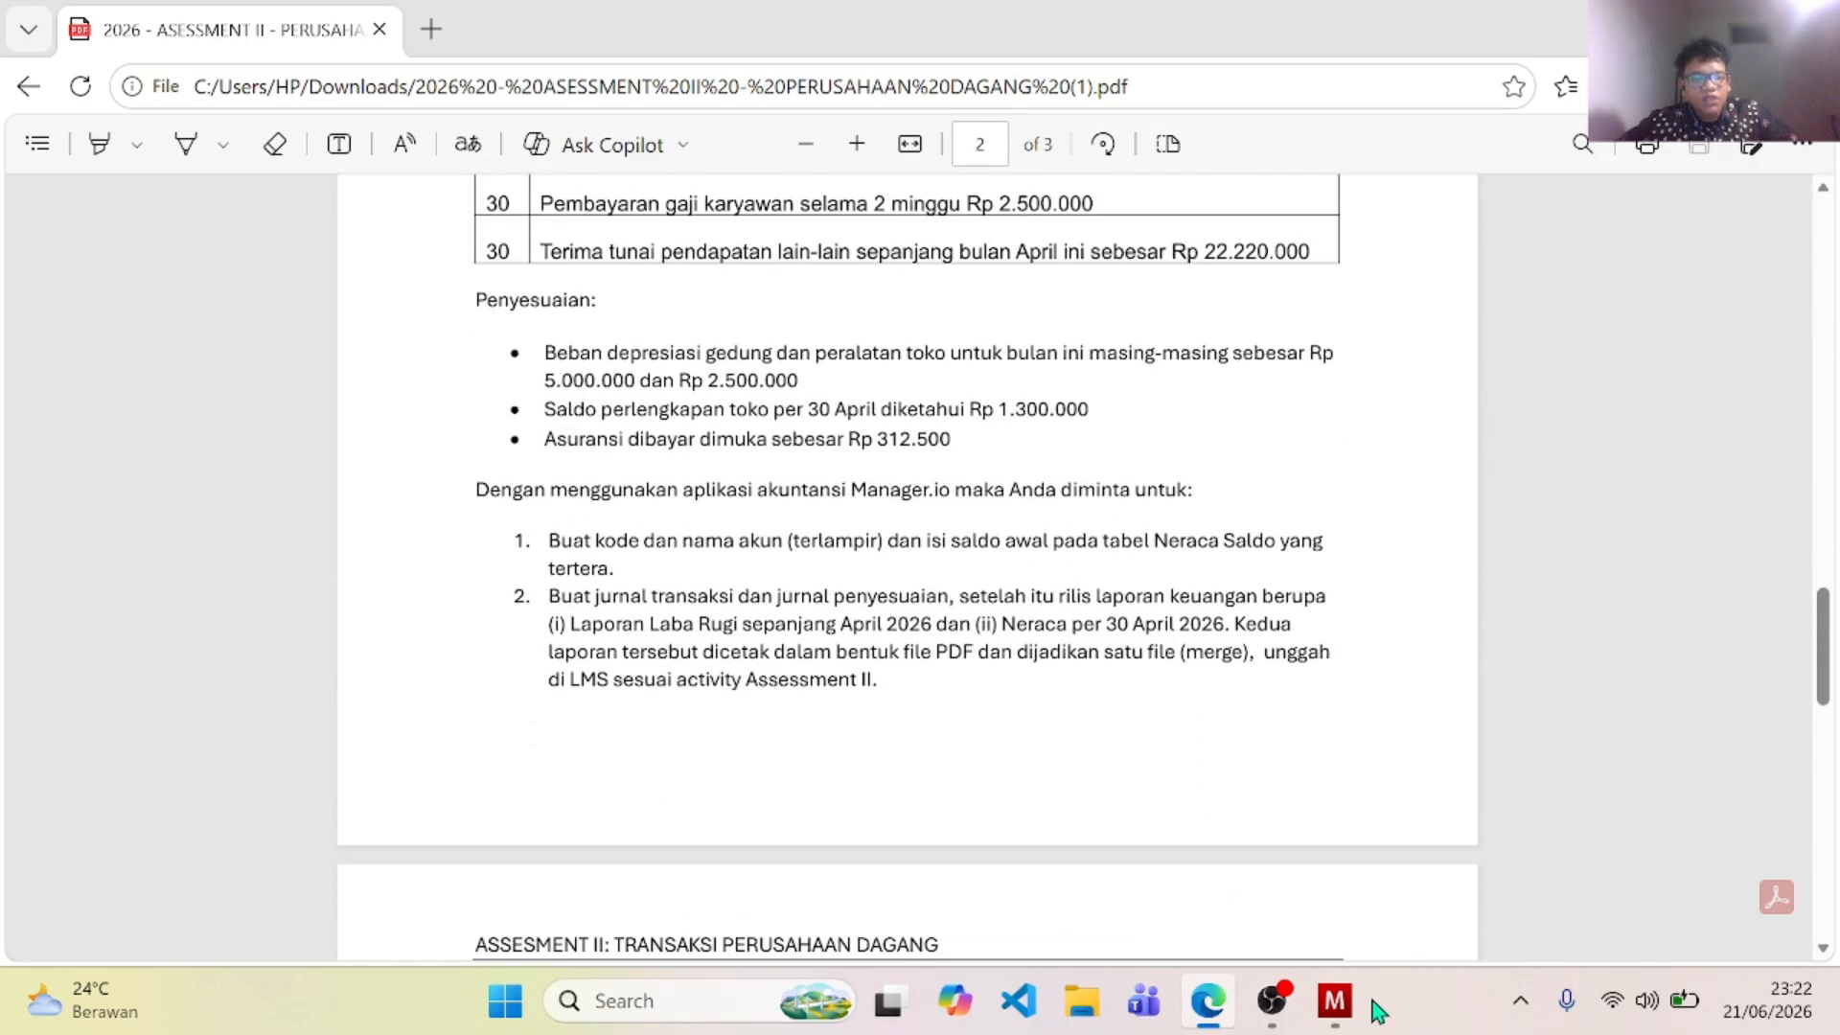
pyautogui.click(1334, 1000)
pyautogui.scroll(-3, 1267, 752)
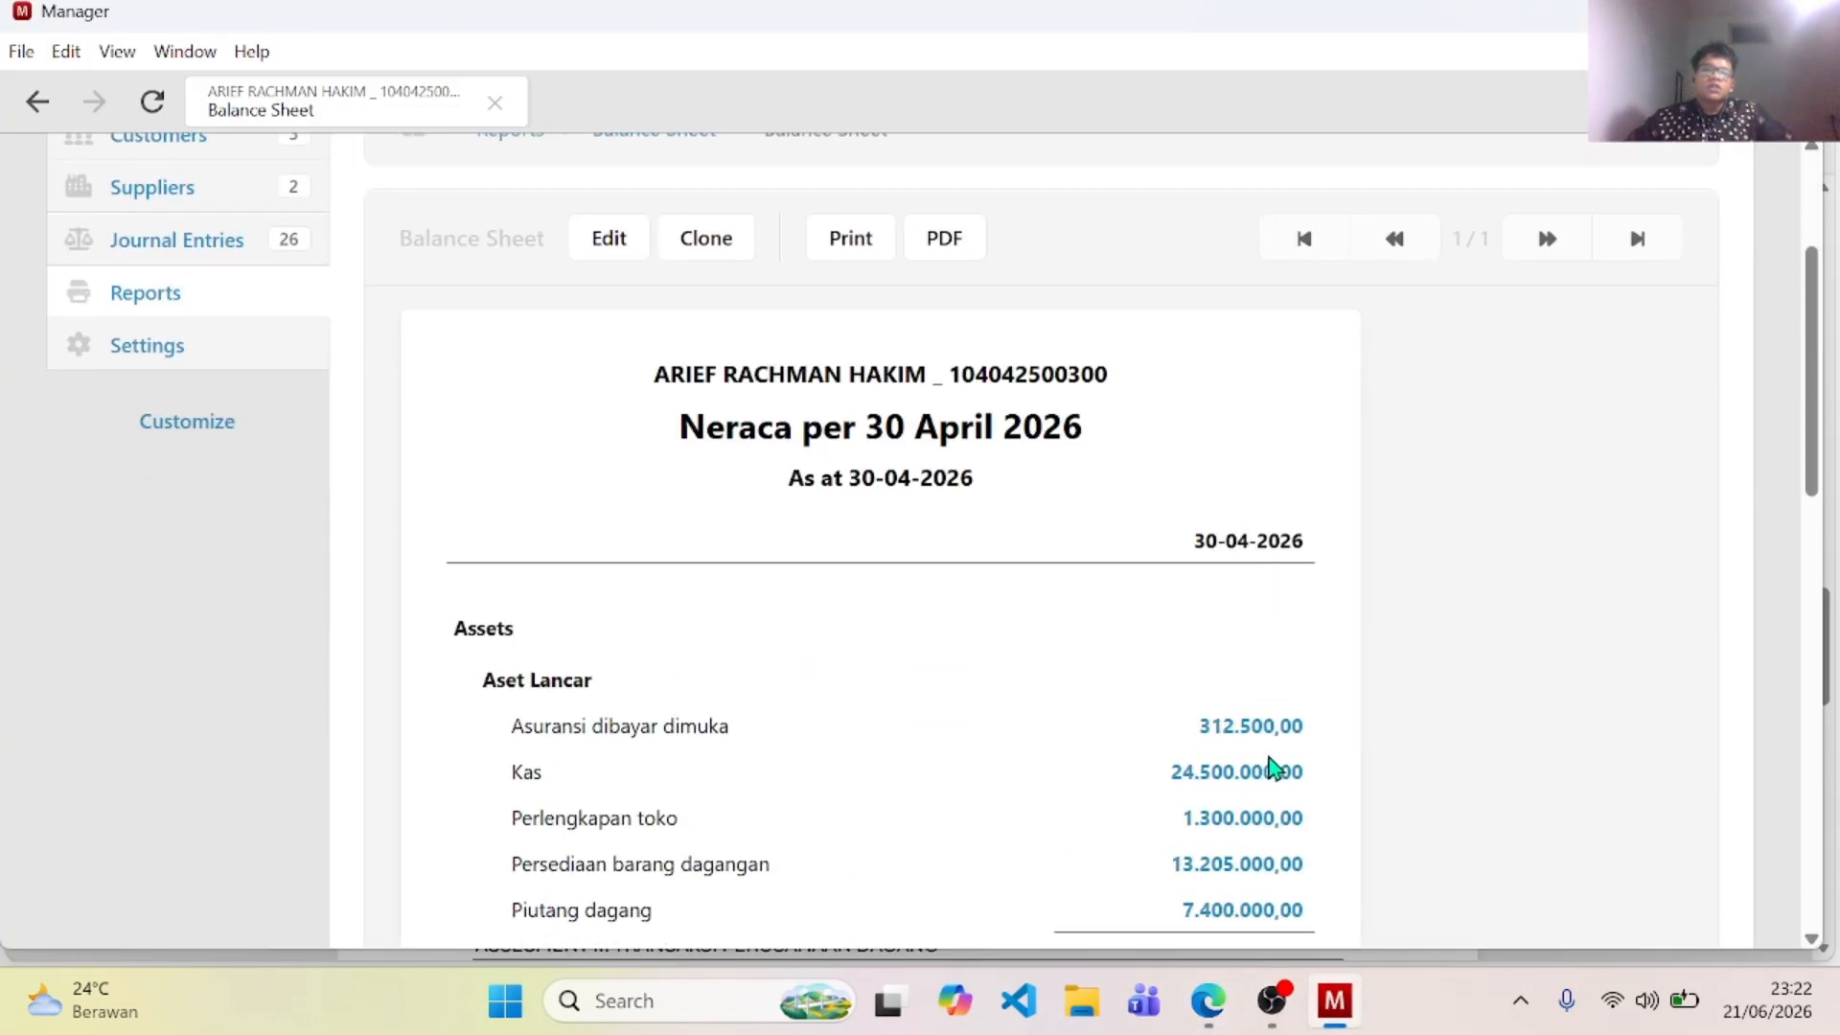